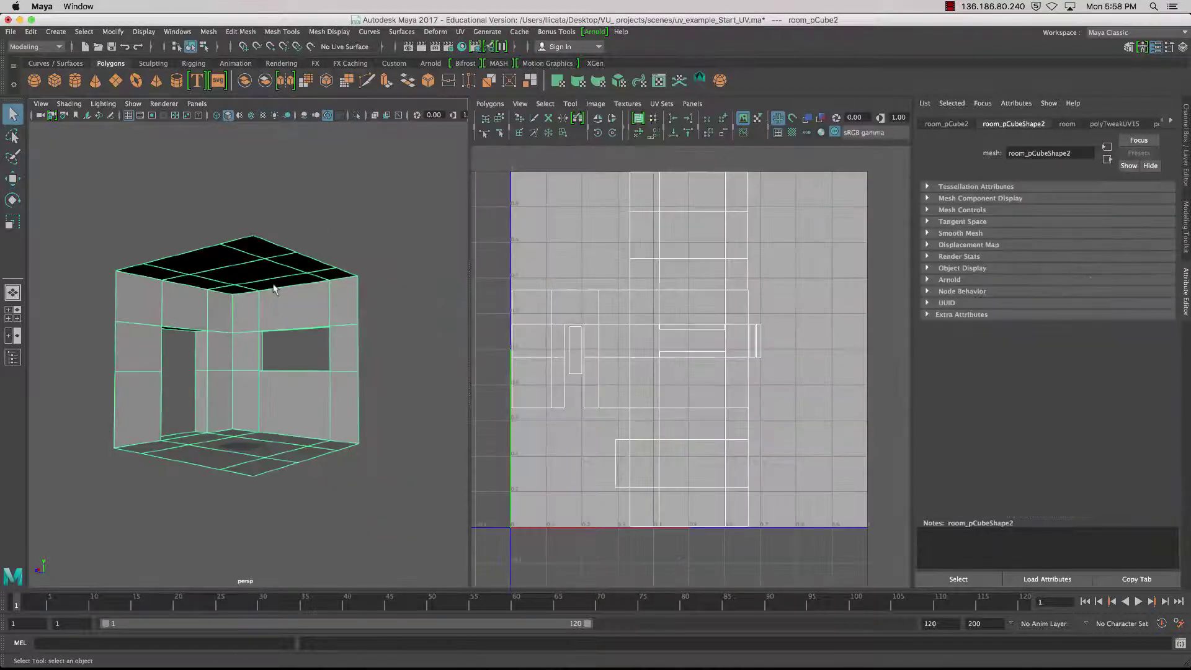
pyautogui.moveTo(273, 289); pyautogui.dragTo(391, 412, button='right')
pyautogui.click(232, 347)
pyautogui.click(461, 47)
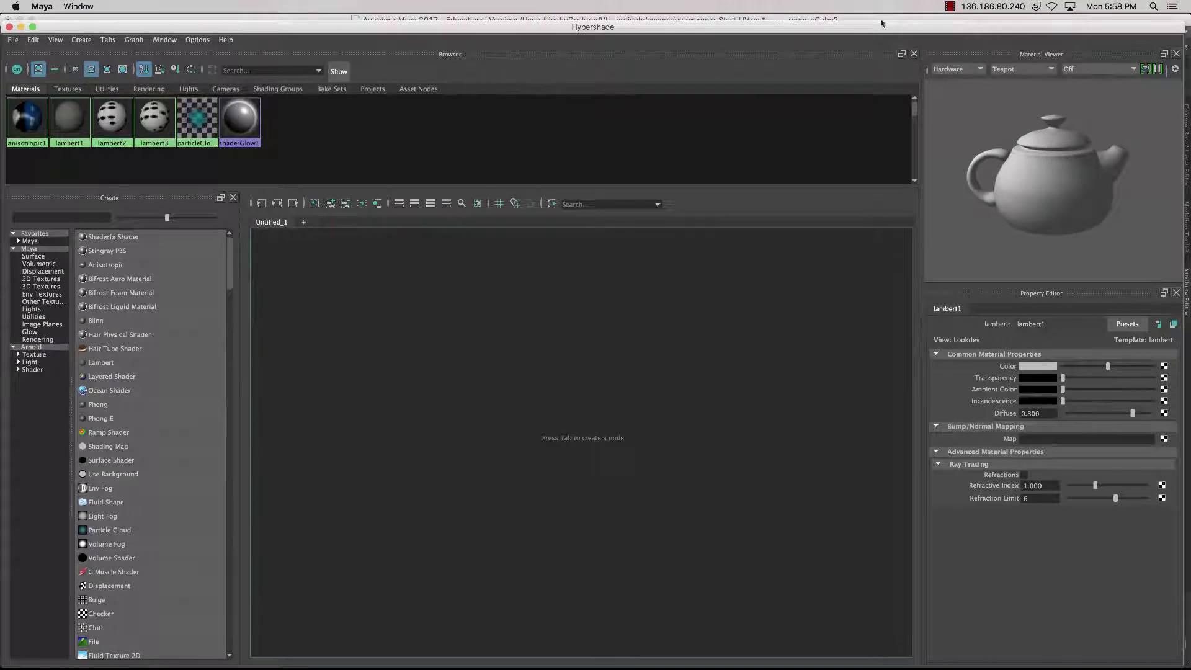
pyautogui.click(21, 27)
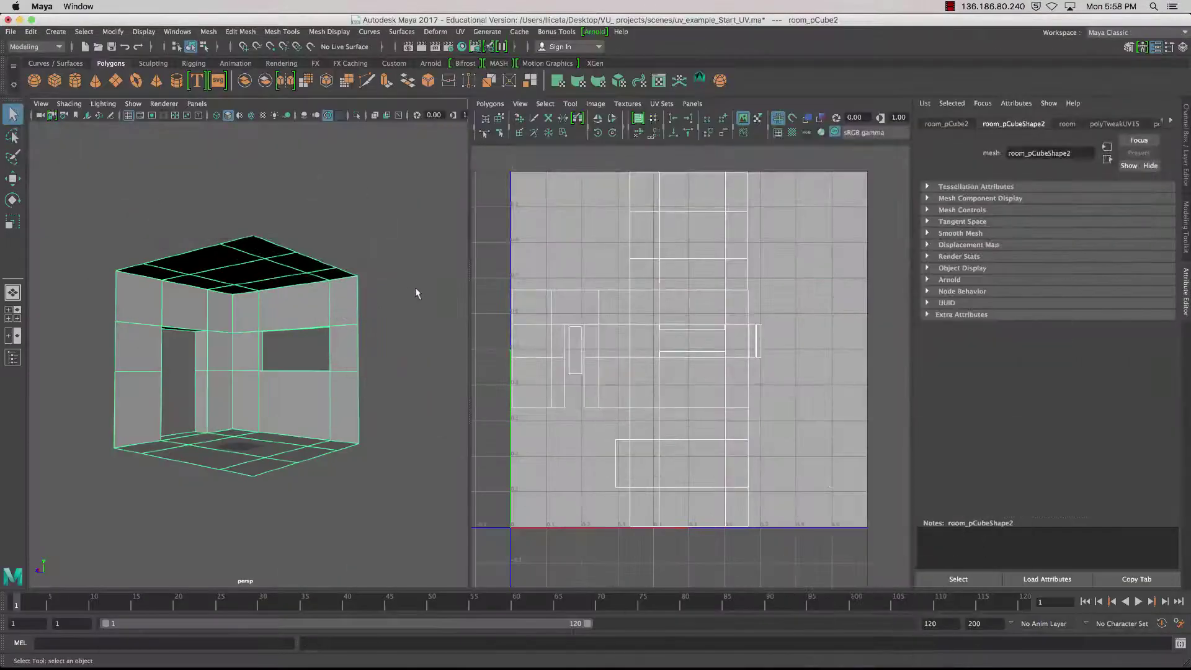
# Step: Assign a new Blinn material to the room mesh and name it room__blinn
pyautogui.moveTo(242, 282); pyautogui.dragTo(337, 560, button='right')
pyautogui.click(412, 406)
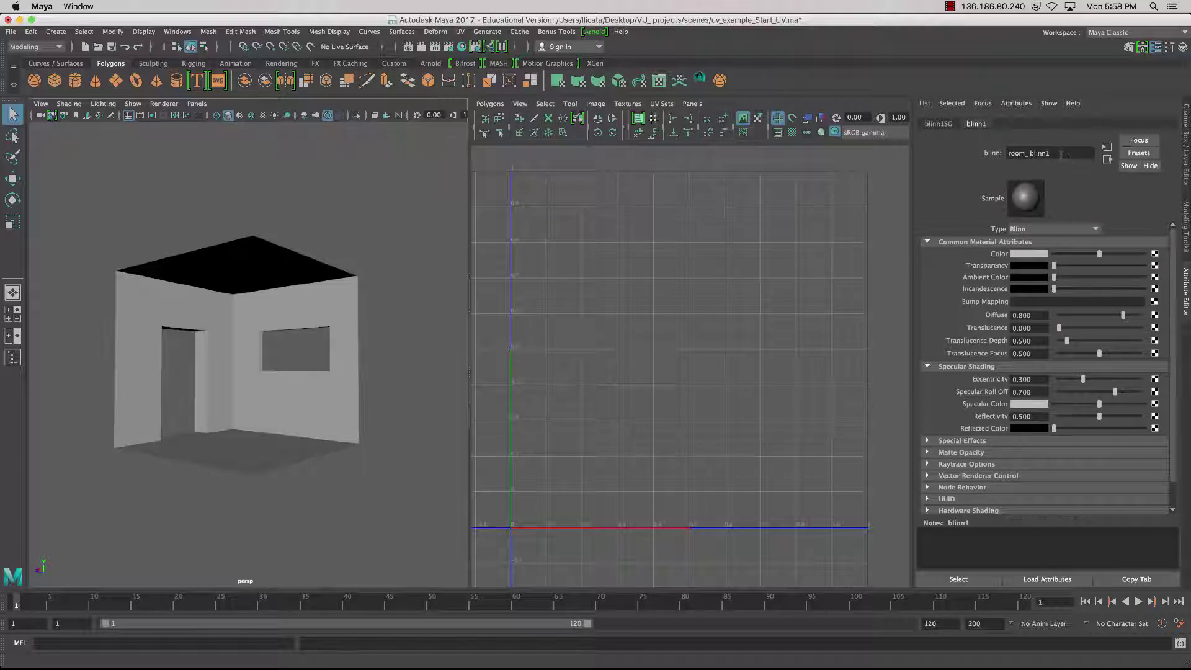
pyautogui.press('Return')
# Step: Open the Hypershade and graph the input and output connections of the room__blinn material
pyautogui.click(279, 266)
pyautogui.moveTo(325, 291)
pyautogui.keyDown('alt'); pyautogui.mouseDown()
pyautogui.moveTo(356, 271)
pyautogui.moveTo(329, 285)
pyautogui.mouseUp(); pyautogui.keyUp('alt')
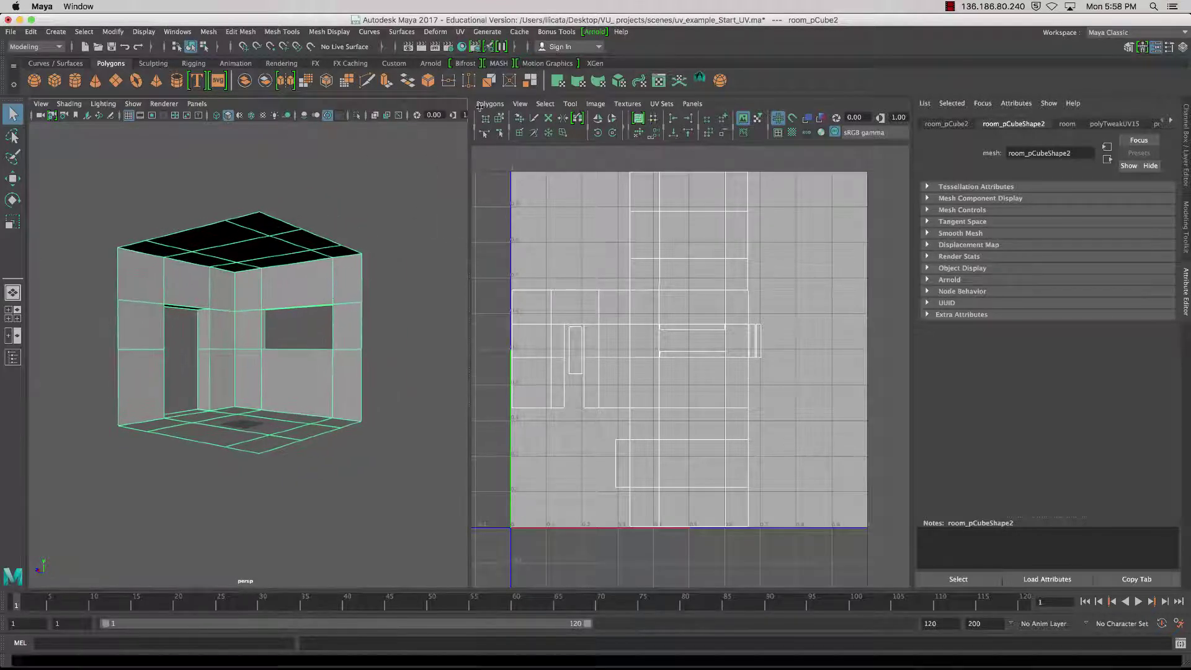
pyautogui.click(462, 47)
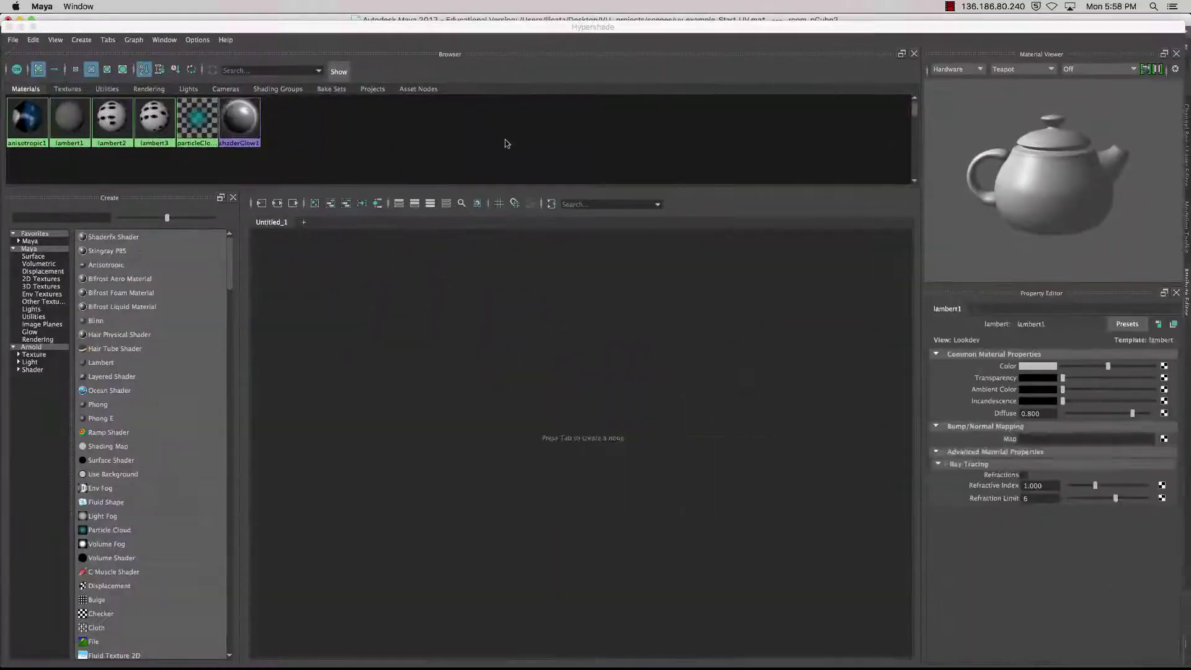
pyautogui.click(239, 121)
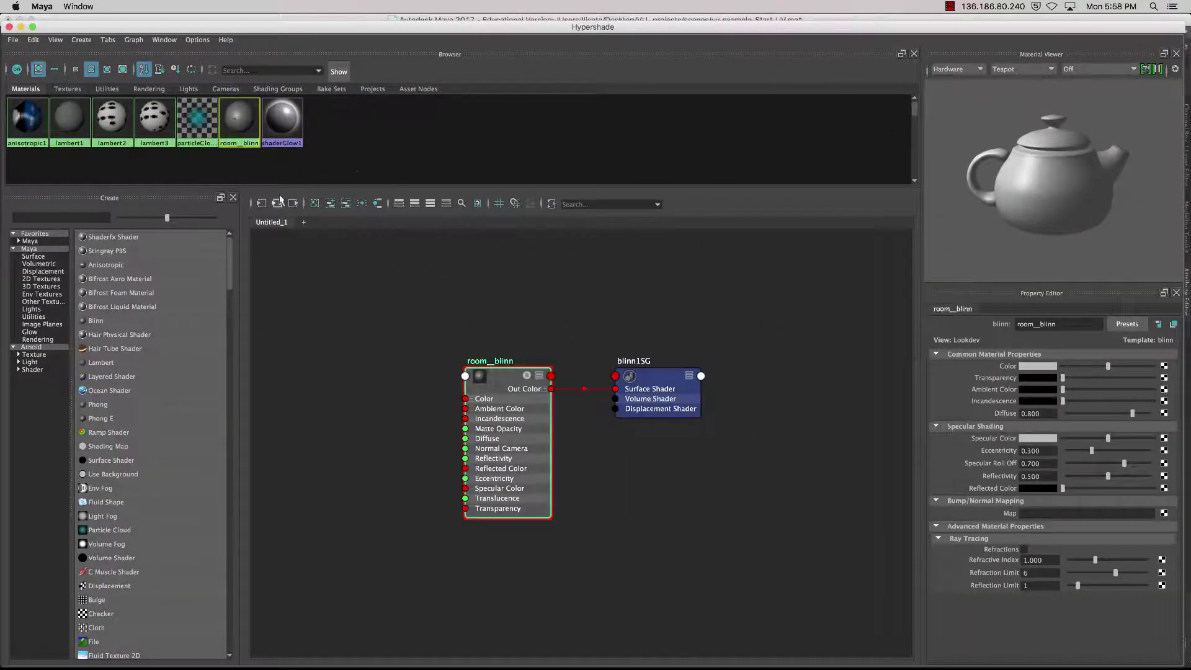
pyautogui.click(277, 203)
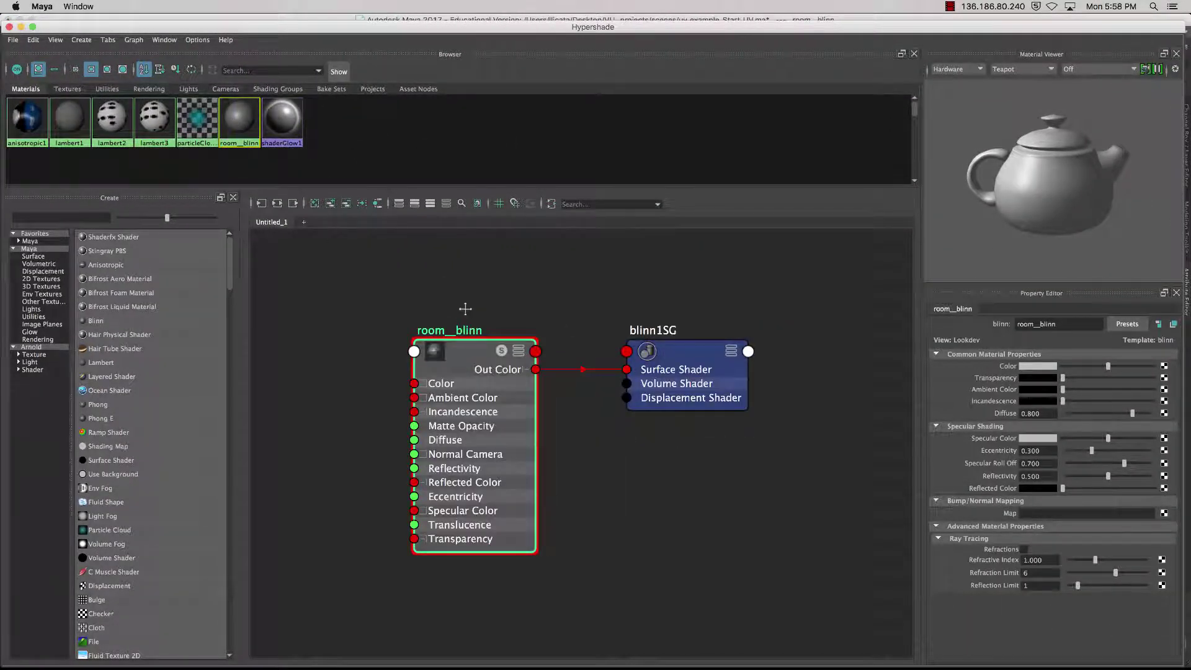
# Step: Arrange the room__blinn and blinn1SG nodes closer together in the graph
pyautogui.keyDown('alt'); pyautogui.moveTo(464, 310); pyautogui.dragTo(521, 284, button='middle'); pyautogui.keyUp('alt')
pyautogui.keyDown('alt'); pyautogui.moveTo(677, 409); pyautogui.dragTo(664, 428, button='middle'); pyautogui.keyUp('alt')
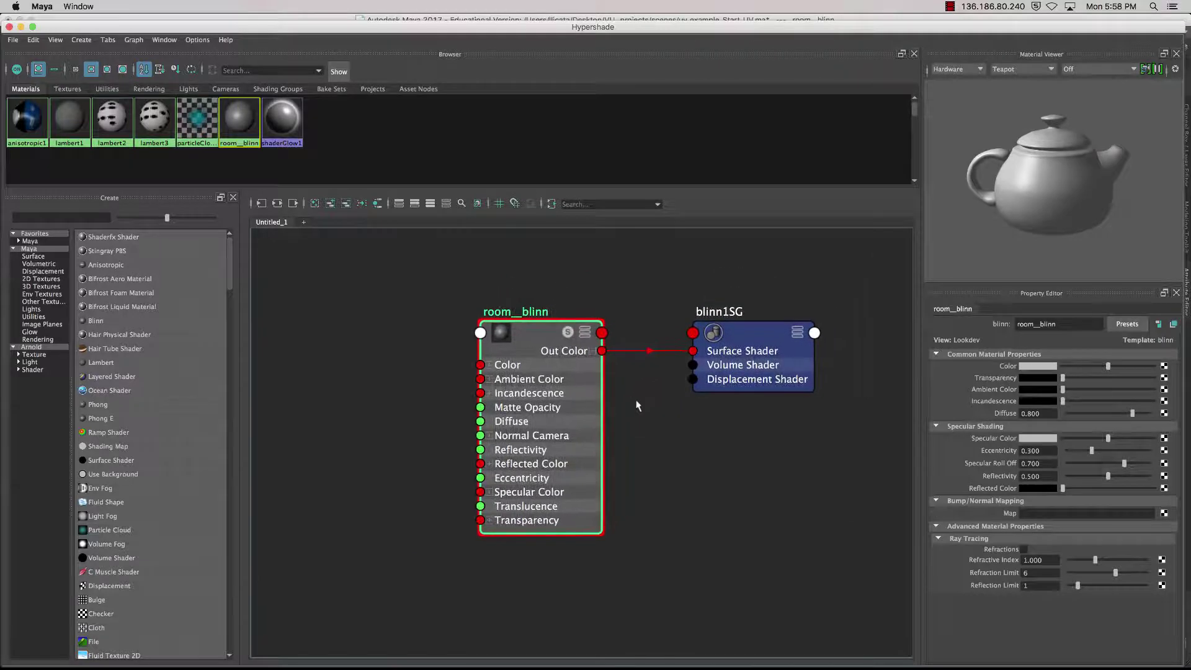
pyautogui.moveTo(750, 377); pyautogui.dragTo(711, 355)
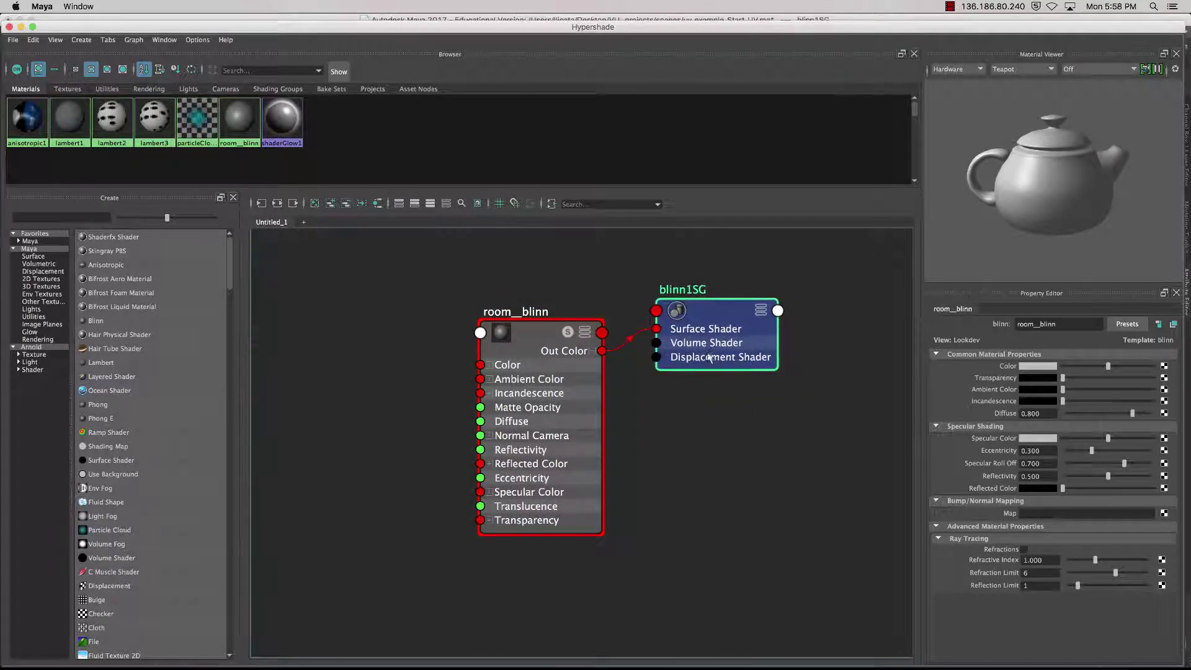
pyautogui.moveTo(572, 388); pyautogui.dragTo(584, 379)
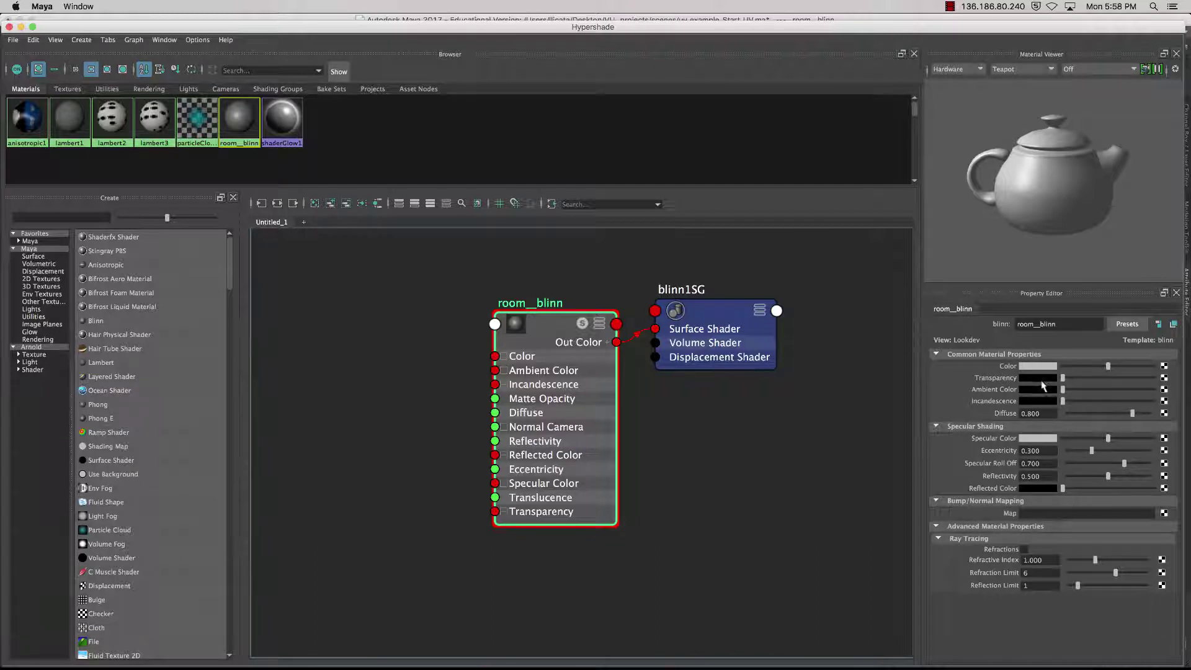
# Step: Connect a new File texture node to the Color attribute of room__blinn
pyautogui.click(1163, 366)
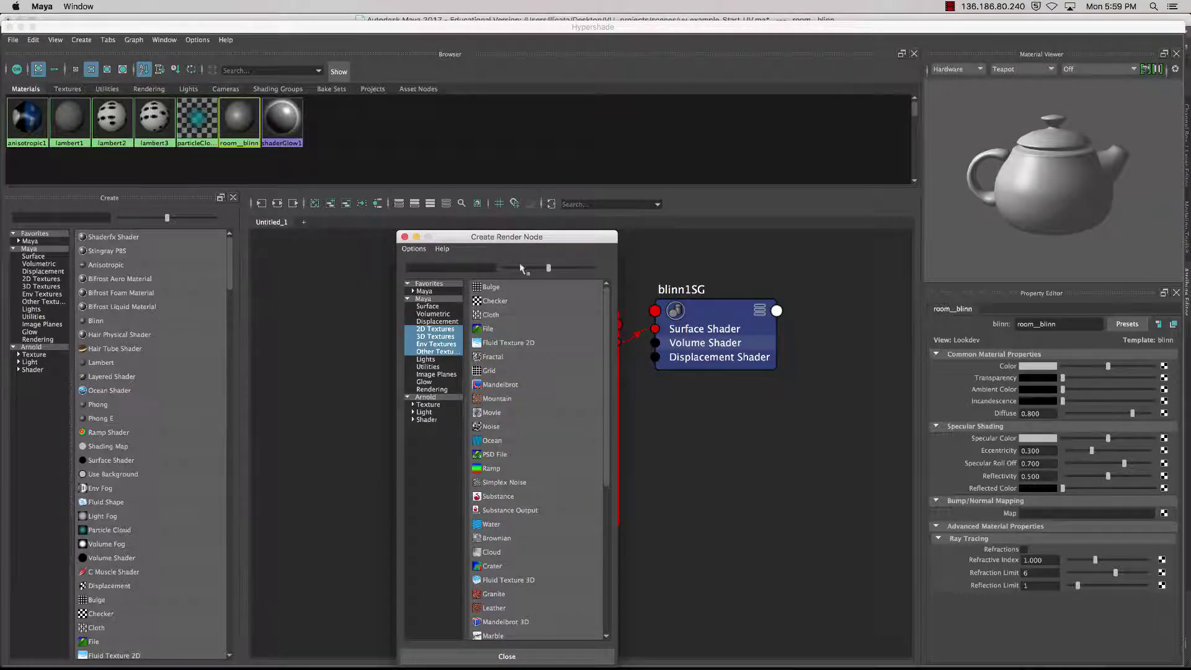
pyautogui.moveTo(519, 245); pyautogui.dragTo(436, 234)
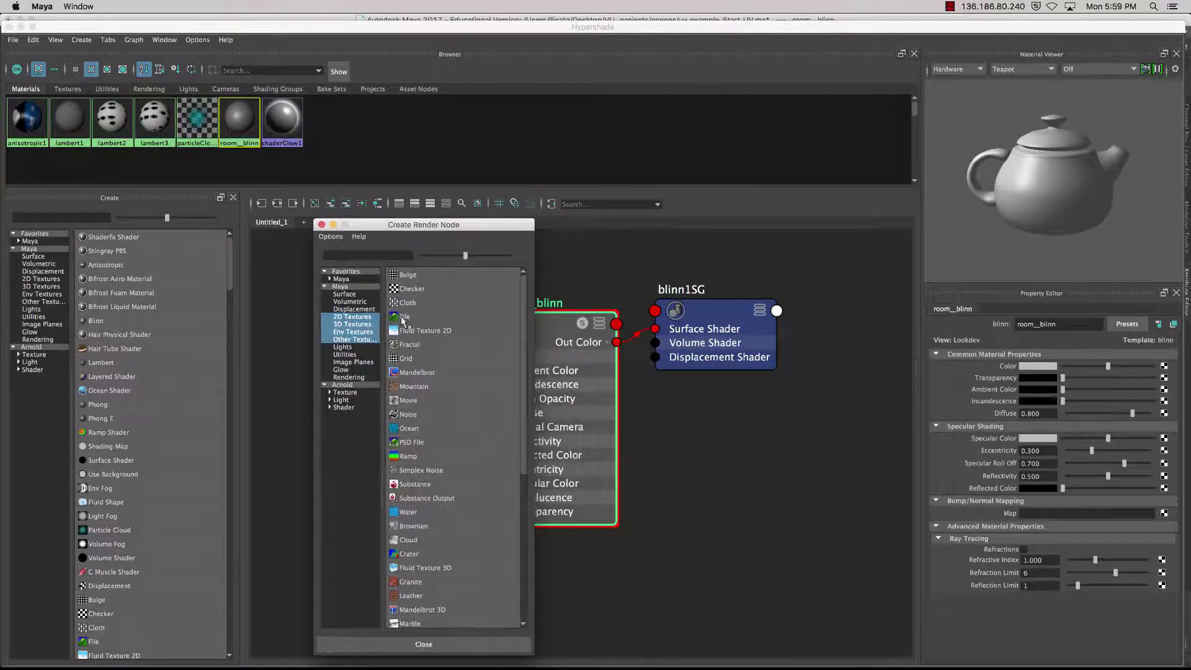
pyautogui.click(404, 317)
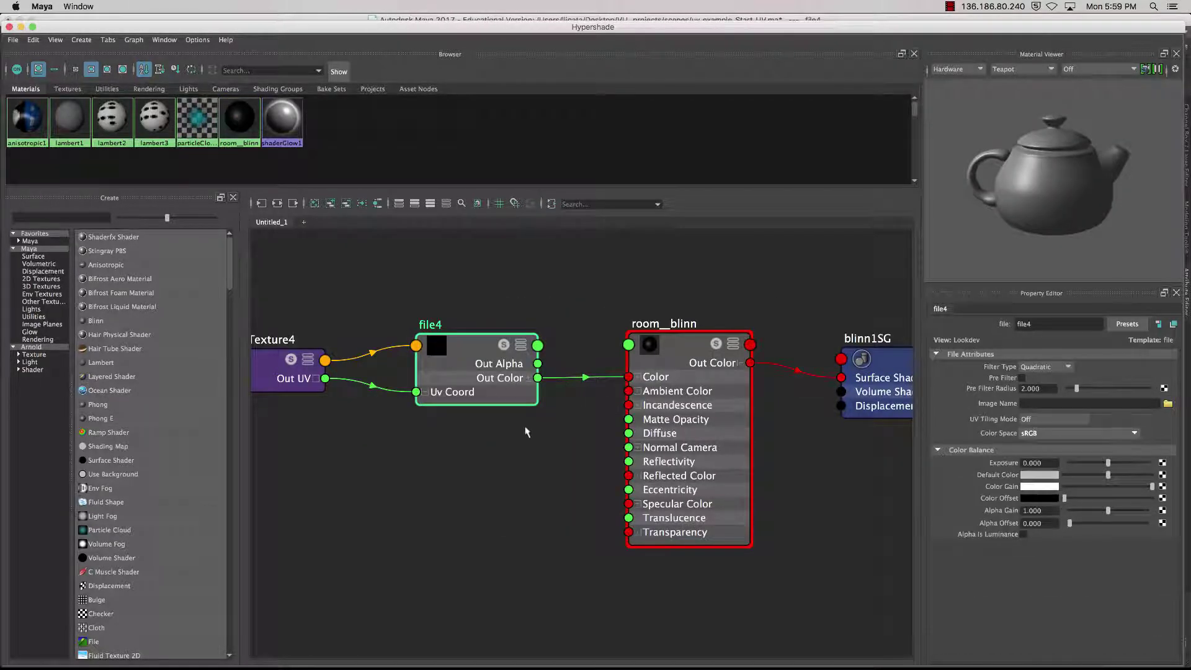
# Step: Load room_02.tif from the sourceimages folder as the file texture's image
pyautogui.click(437, 355)
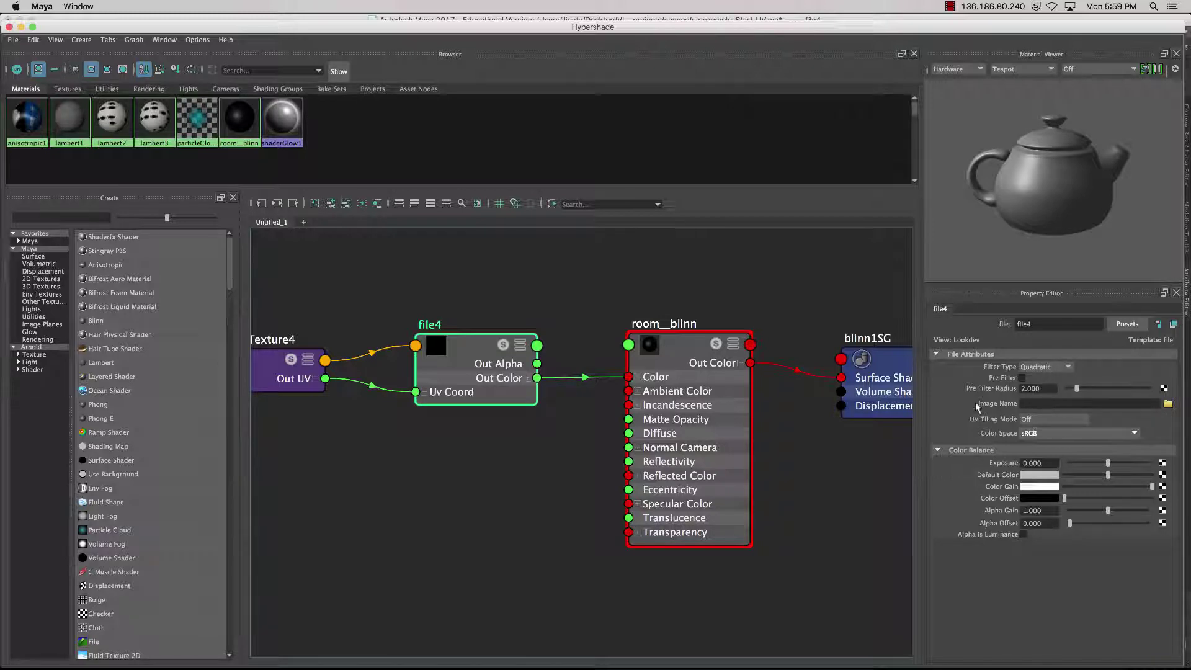
pyautogui.click(1168, 405)
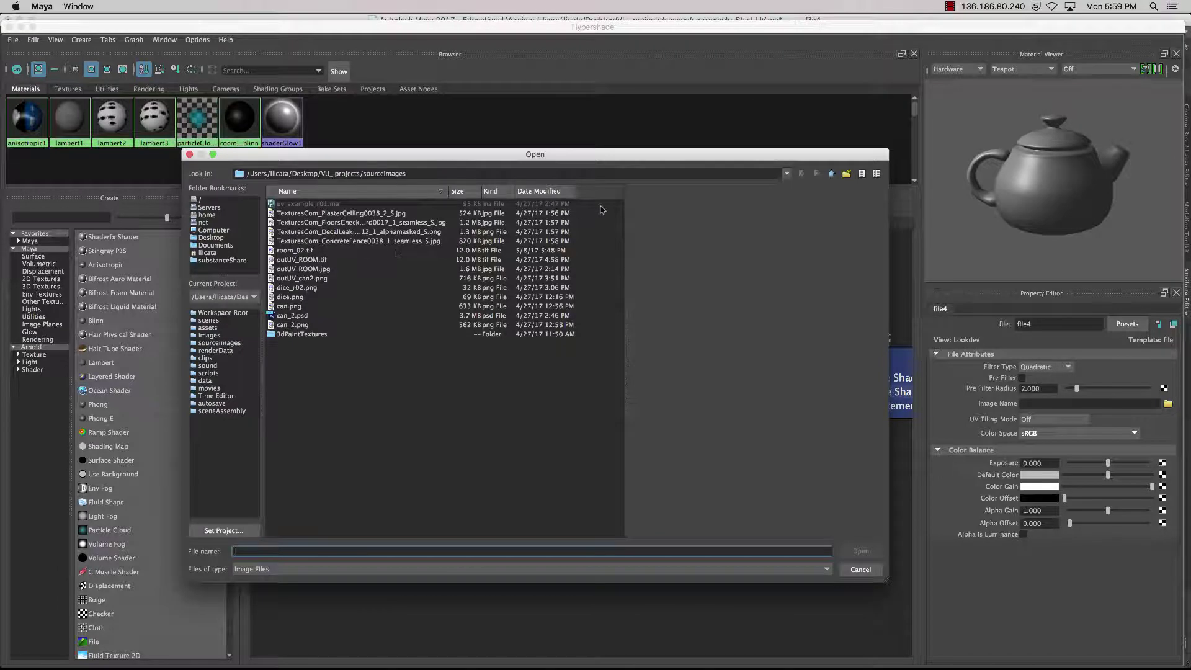
pyautogui.click(324, 260)
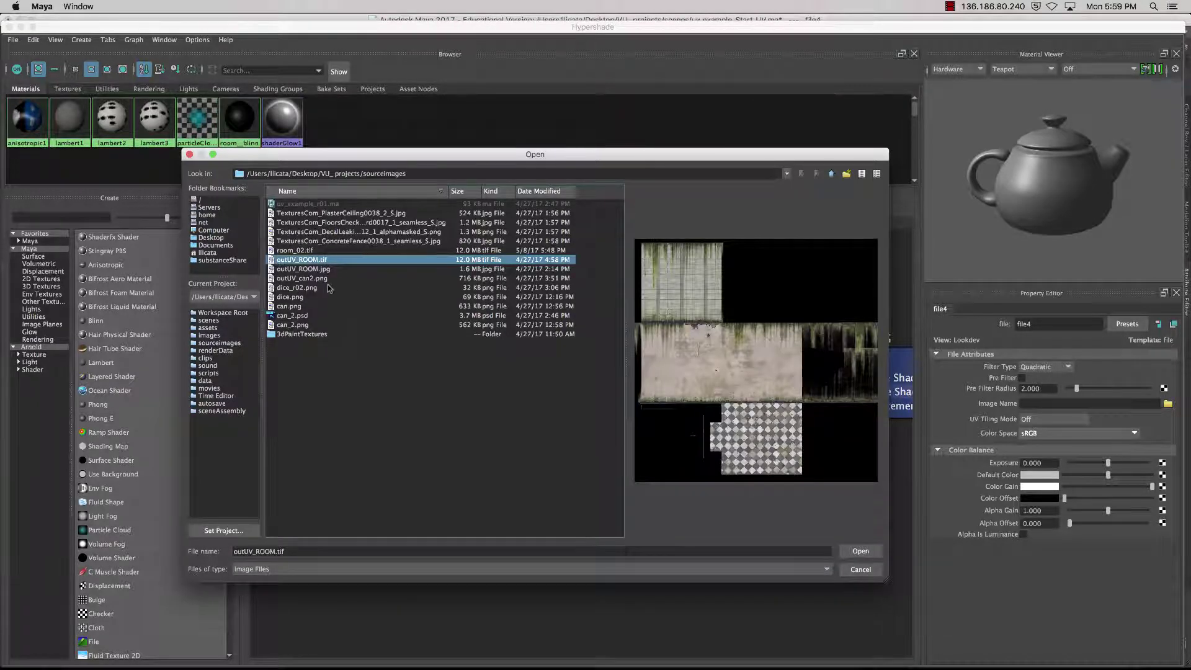
pyautogui.click(303, 252)
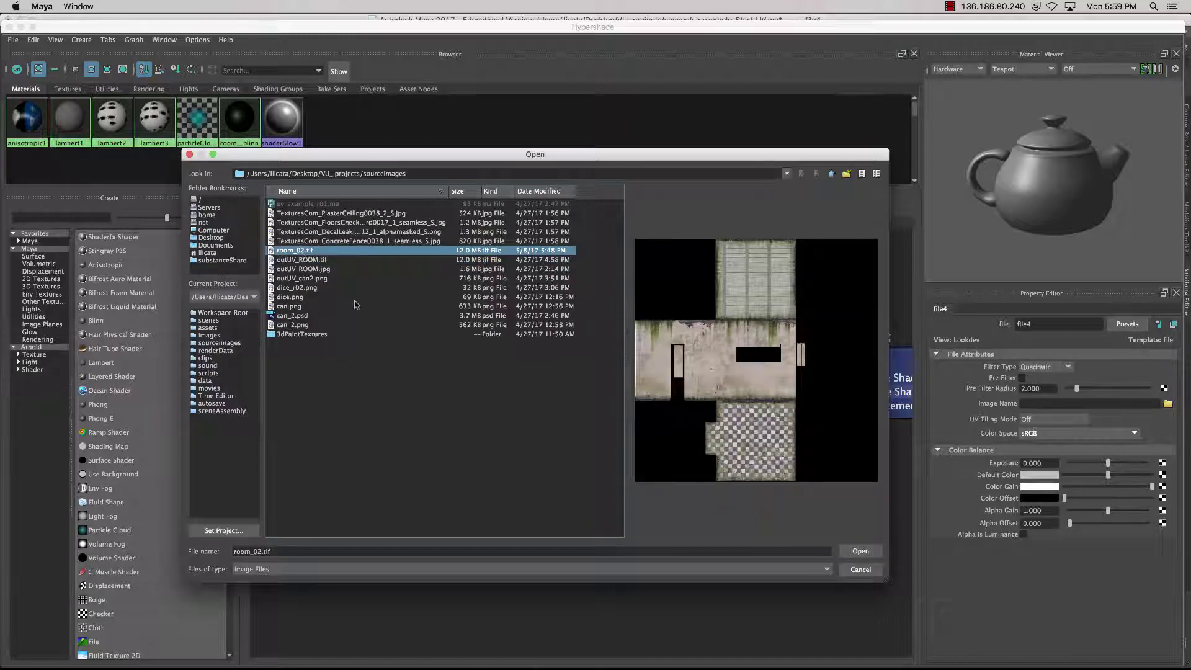
pyautogui.moveTo(504, 155); pyautogui.dragTo(497, 100)
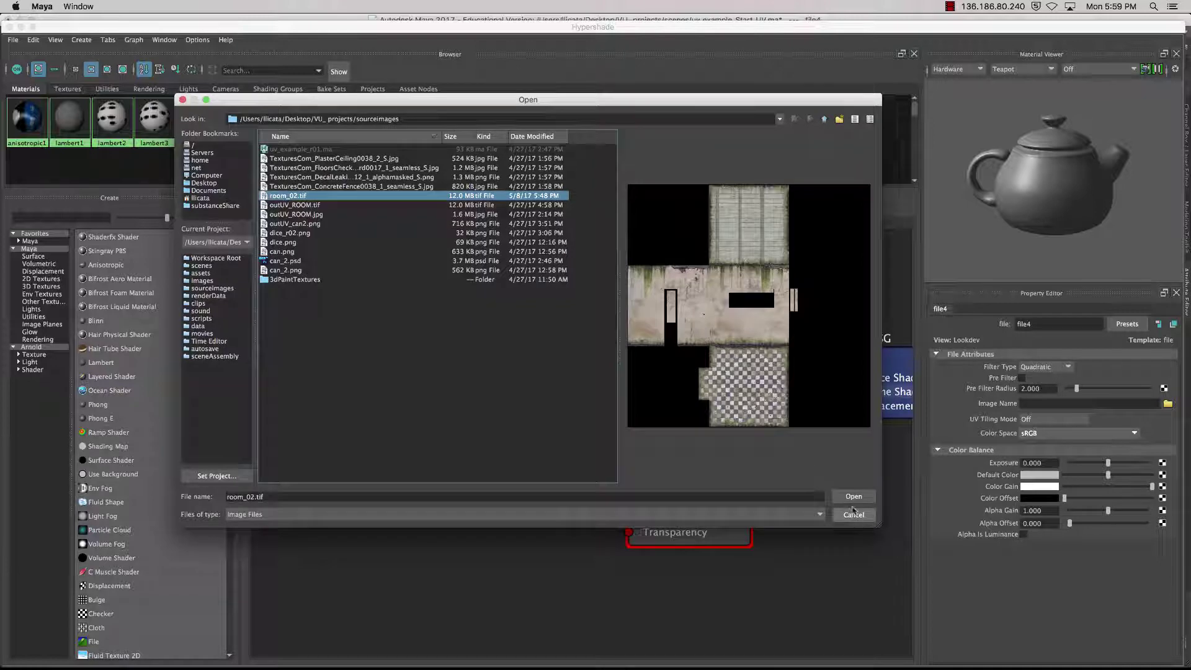
pyautogui.click(854, 496)
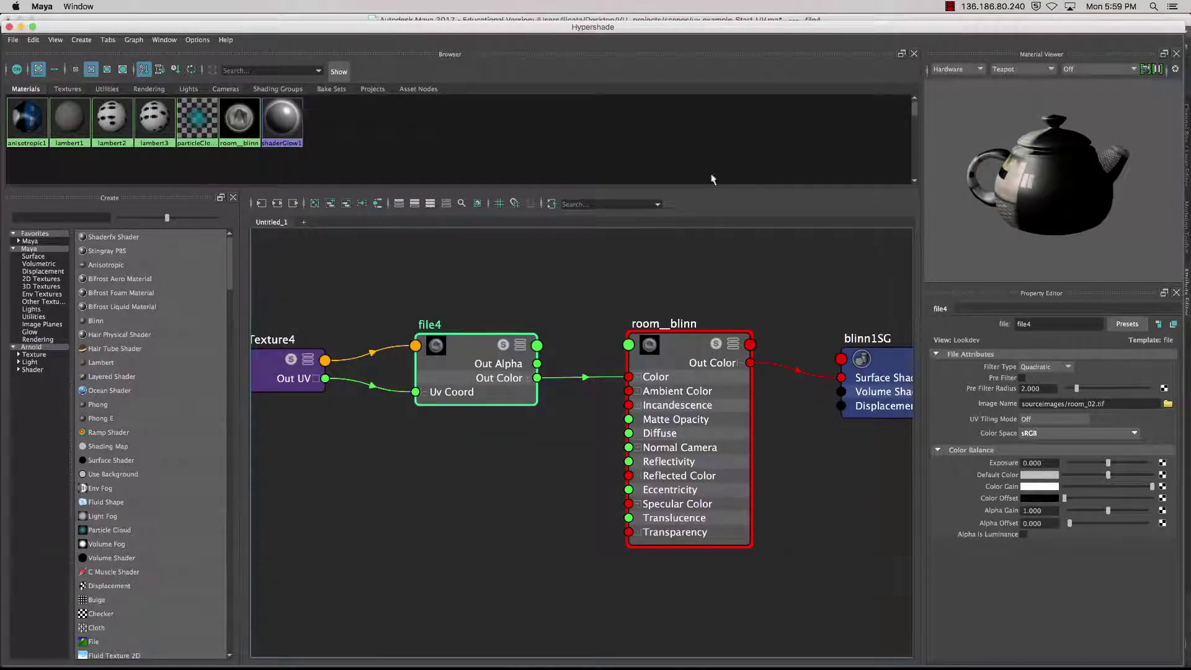
# Step: Put the Hypershade away and turn on textured display in the perspective view
pyautogui.click(20, 28)
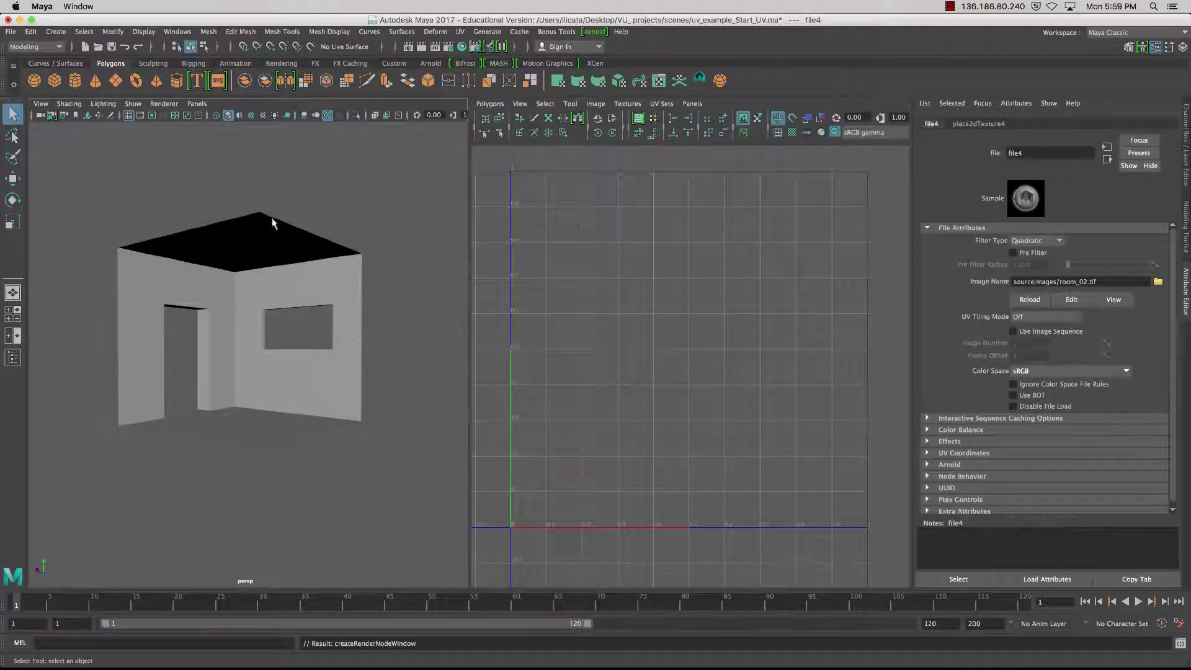
pyautogui.keyDown('alt'); pyautogui.moveTo(271, 306); pyautogui.dragTo(303, 295); pyautogui.keyUp('alt')
pyautogui.keyDown('alt'); pyautogui.moveTo(348, 373); pyautogui.dragTo(319, 371); pyautogui.keyUp('alt')
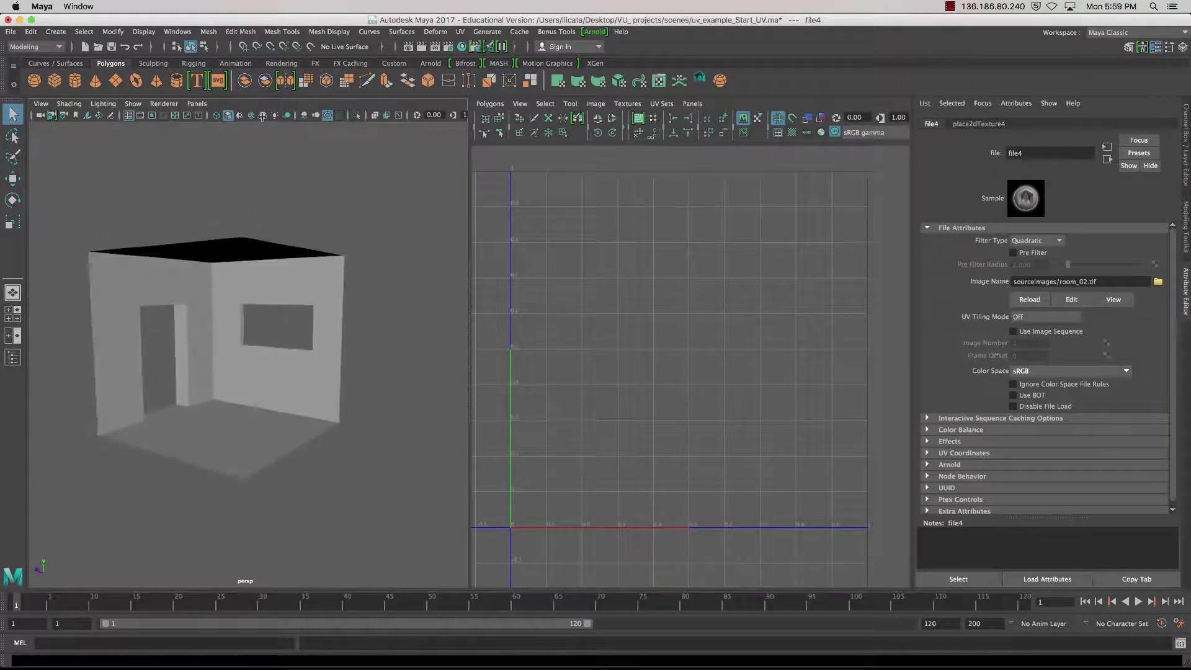
pyautogui.click(262, 116)
# Step: Inspect the textured room's corners and the seams where the walls meet the floor
pyautogui.scroll(-3, 245, 358)
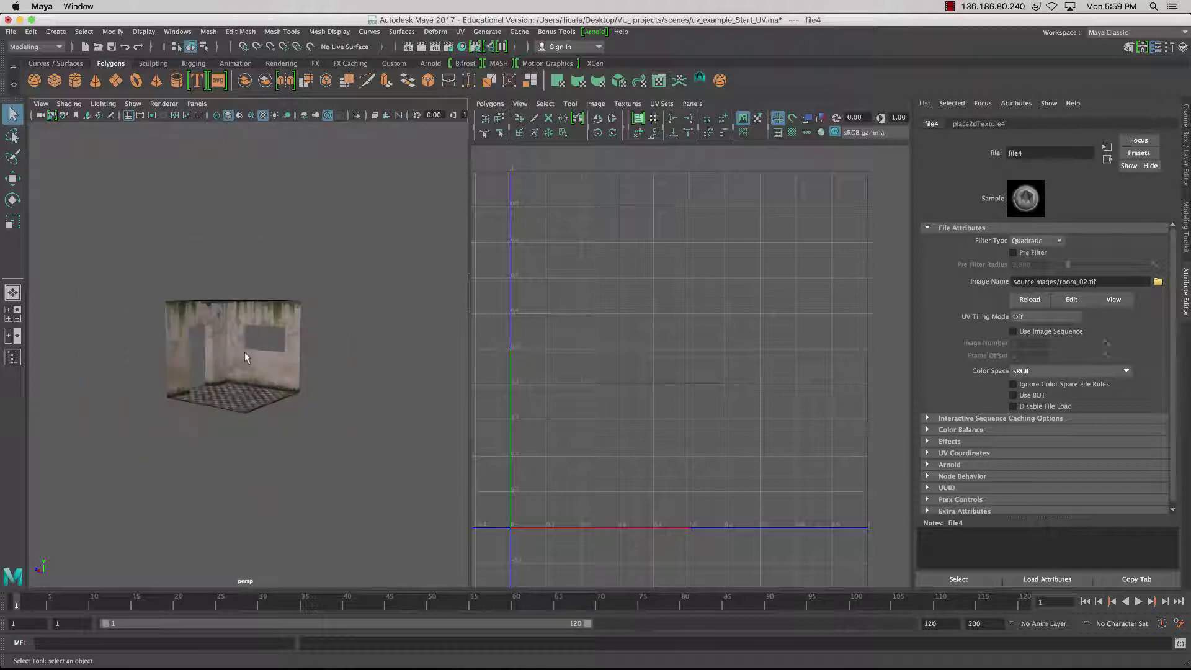
pyautogui.scroll(8, 246, 359)
pyautogui.keyDown('alt'); pyautogui.moveTo(244, 354); pyautogui.dragTo(198, 420); pyautogui.keyUp('alt')
pyautogui.keyDown('alt'); pyautogui.moveTo(197, 420); pyautogui.dragTo(304, 356, button='right'); pyautogui.keyUp('alt')
pyautogui.keyDown('alt'); pyautogui.moveTo(146, 432); pyautogui.dragTo(173, 445, button='right'); pyautogui.keyUp('alt')
pyautogui.scroll(-8, 171, 442)
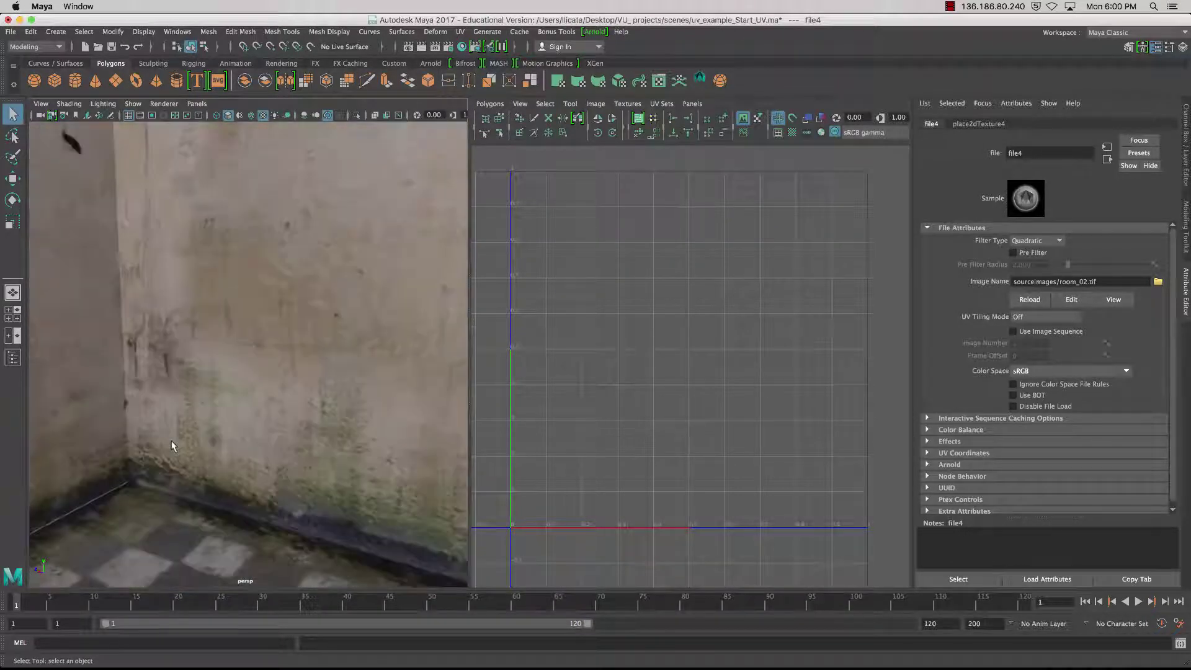
pyautogui.keyDown('alt'); pyautogui.moveTo(171, 441); pyautogui.dragTo(249, 407, button='middle'); pyautogui.keyUp('alt')
pyautogui.keyDown('alt'); pyautogui.moveTo(249, 407); pyautogui.dragTo(174, 459); pyautogui.keyUp('alt')
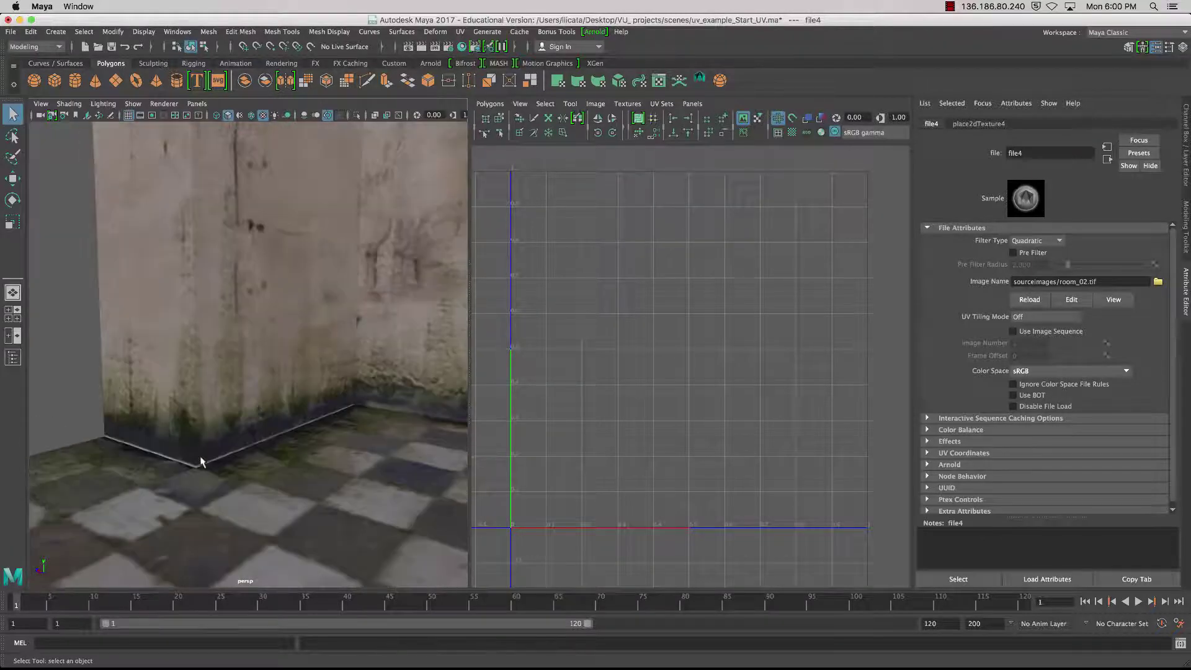
pyautogui.keyDown('alt'); pyautogui.moveTo(201, 462); pyautogui.dragTo(125, 523); pyautogui.keyUp('alt')
pyautogui.scroll(-8, 191, 457)
# Step: Examine the texture on the ceiling, the walls and the door and window openings from inside the room
pyautogui.keyDown('alt'); pyautogui.moveTo(192, 457); pyautogui.dragTo(405, 359); pyautogui.keyUp('alt')
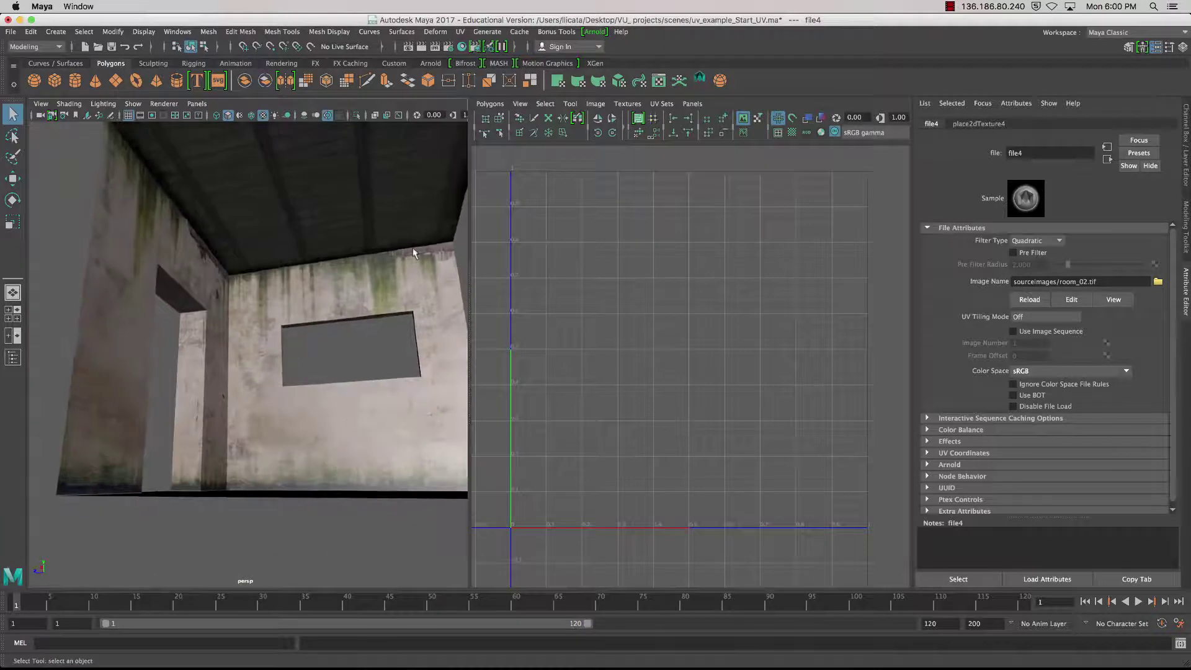
pyautogui.keyDown('alt'); pyautogui.moveTo(421, 300); pyautogui.dragTo(318, 403); pyautogui.keyUp('alt')
pyautogui.scroll(-10, 317, 403)
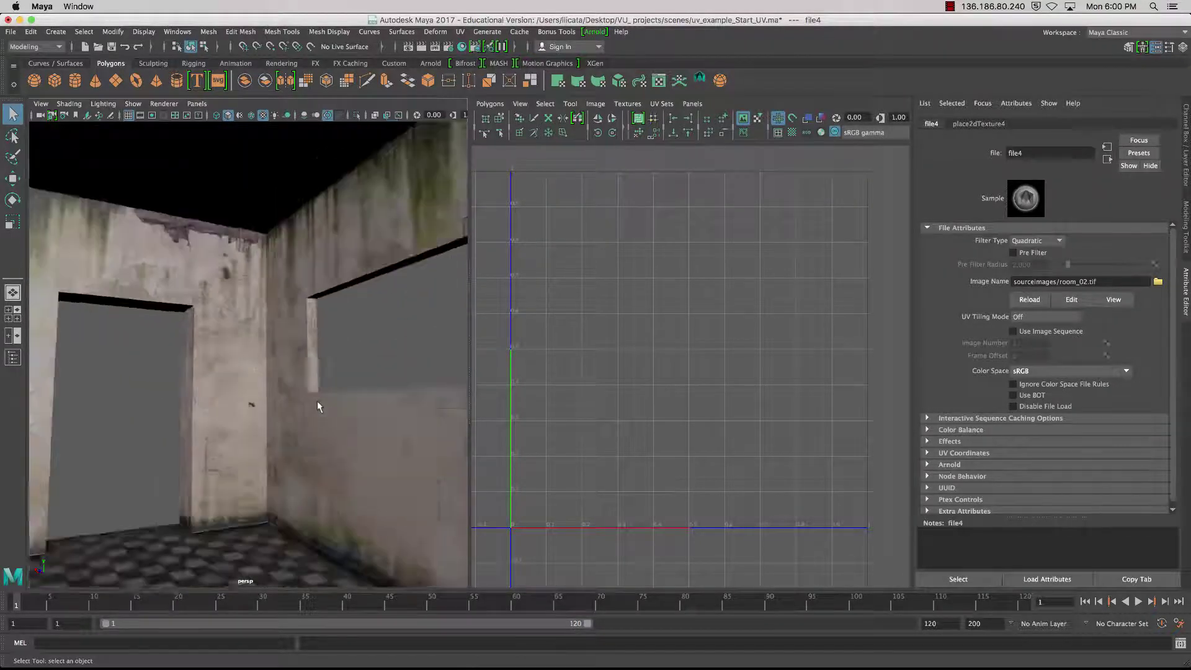
pyautogui.scroll(10, 318, 402)
pyautogui.keyDown('alt'); pyautogui.moveTo(317, 401); pyautogui.dragTo(367, 407, button='middle'); pyautogui.keyUp('alt')
pyautogui.keyDown('alt'); pyautogui.moveTo(368, 411); pyautogui.dragTo(229, 400); pyautogui.keyUp('alt')
pyautogui.keyDown('alt'); pyautogui.moveTo(217, 403); pyautogui.dragTo(304, 392, button='middle'); pyautogui.keyUp('alt')
pyautogui.keyDown('alt'); pyautogui.moveTo(304, 392); pyautogui.dragTo(326, 406); pyautogui.keyUp('alt')
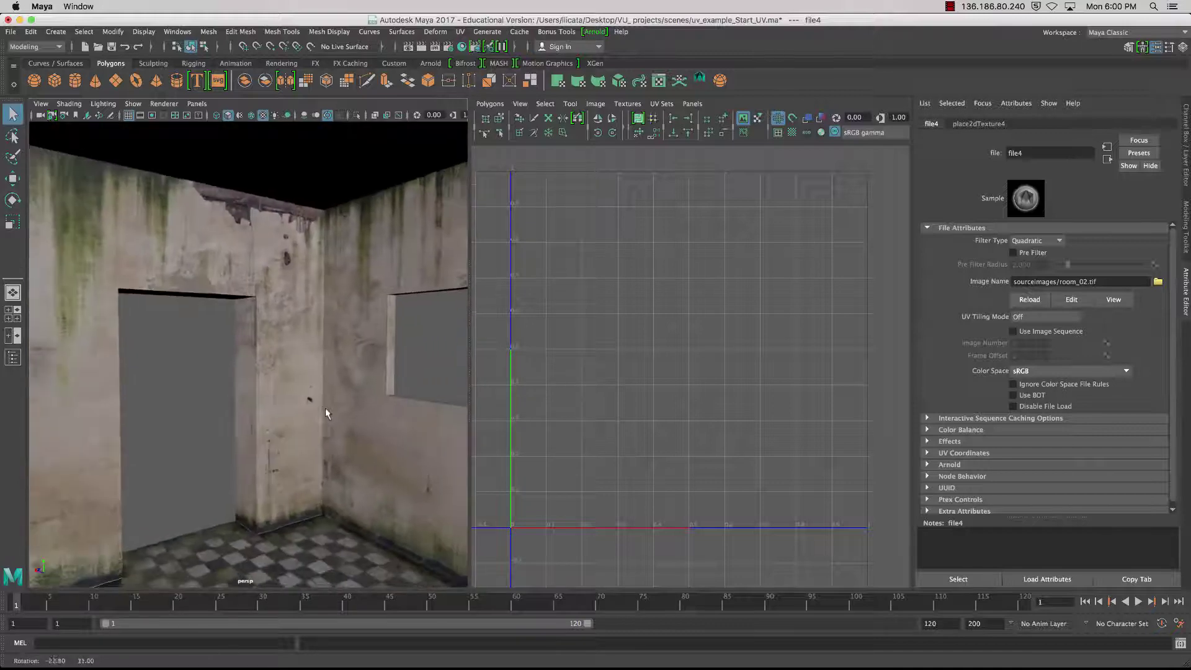
pyautogui.keyDown('alt'); pyautogui.moveTo(327, 406); pyautogui.dragTo(282, 363, button='middle'); pyautogui.keyUp('alt')
pyautogui.moveTo(280, 363)
pyautogui.keyDown('alt'); pyautogui.mouseDown()
pyautogui.moveTo(278, 439)
pyautogui.moveTo(262, 353)
pyautogui.moveTo(293, 374)
pyautogui.mouseUp(); pyautogui.keyUp('alt')
pyautogui.scroll(-10, 280, 387)
pyautogui.scroll(12, 277, 439)
pyautogui.keyDown('alt'); pyautogui.moveTo(293, 374); pyautogui.dragTo(348, 370, button='middle'); pyautogui.keyUp('alt')
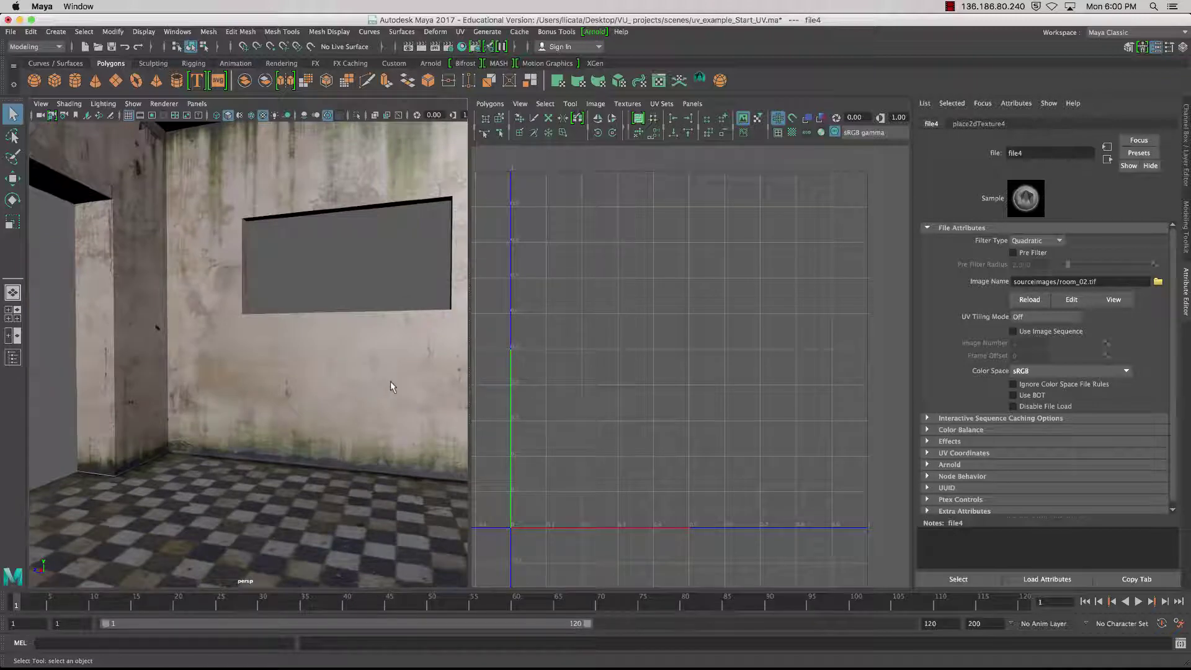
pyautogui.keyDown('alt'); pyautogui.moveTo(345, 427); pyautogui.dragTo(316, 402); pyautogui.keyUp('alt')
# Step: Switch to Photoshop and inspect the lower wall edges and door opening of roomUV_02.psd at 400%
pyautogui.press('super+Tab')
pyautogui.press('super+Tab')
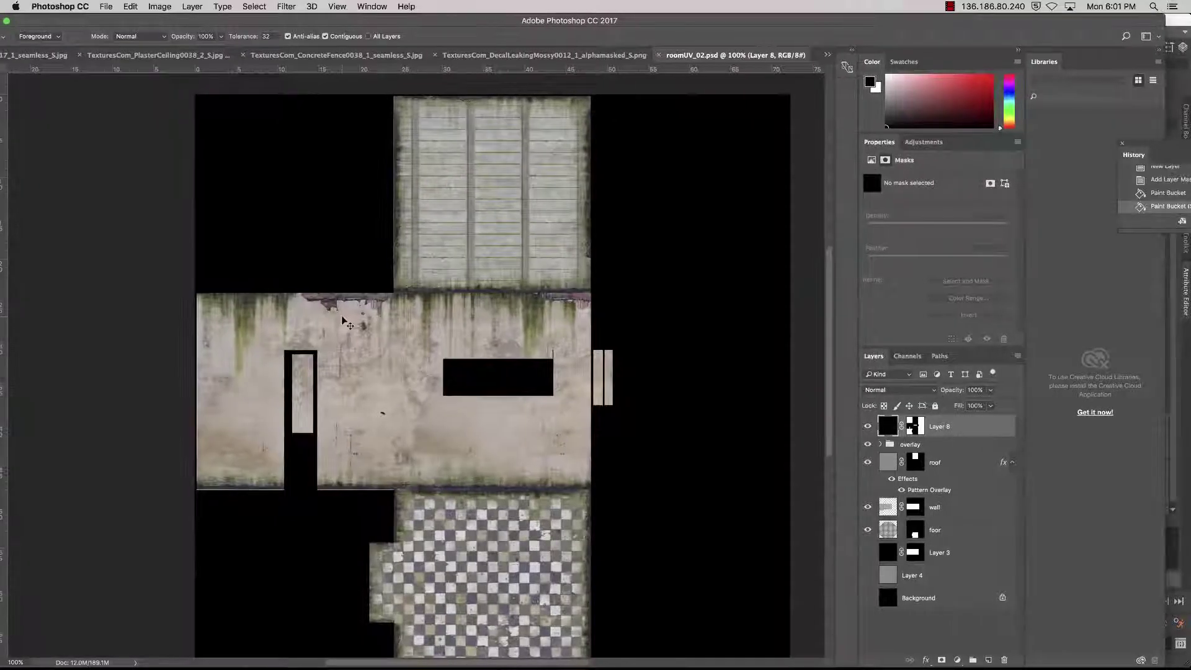
pyautogui.press('super+equal')
pyautogui.press('super+equal')
pyautogui.press('super+equal')
pyautogui.moveTo(428, 342); pyautogui.dragTo(584, 236)
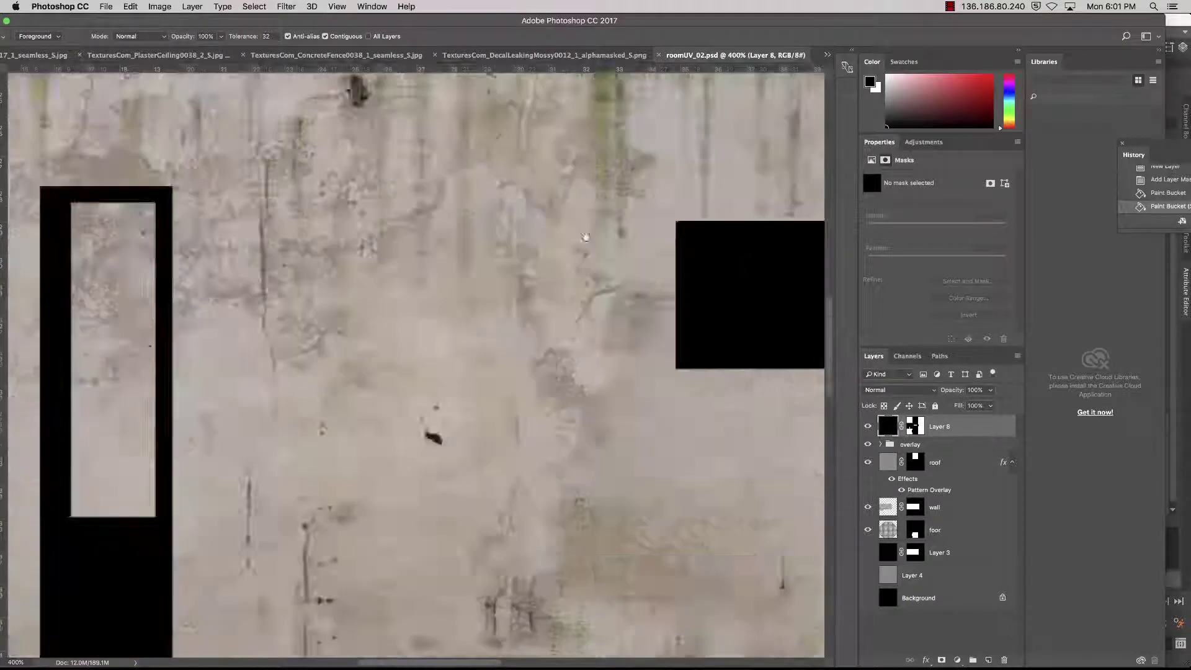
pyautogui.moveTo(385, 446)
pyautogui.mouseDown()
pyautogui.moveTo(492, 301)
pyautogui.moveTo(564, 259)
pyautogui.mouseUp()
pyautogui.moveTo(438, 332)
pyautogui.mouseDown()
pyautogui.moveTo(627, 314)
pyautogui.moveTo(602, 310)
pyautogui.mouseUp()
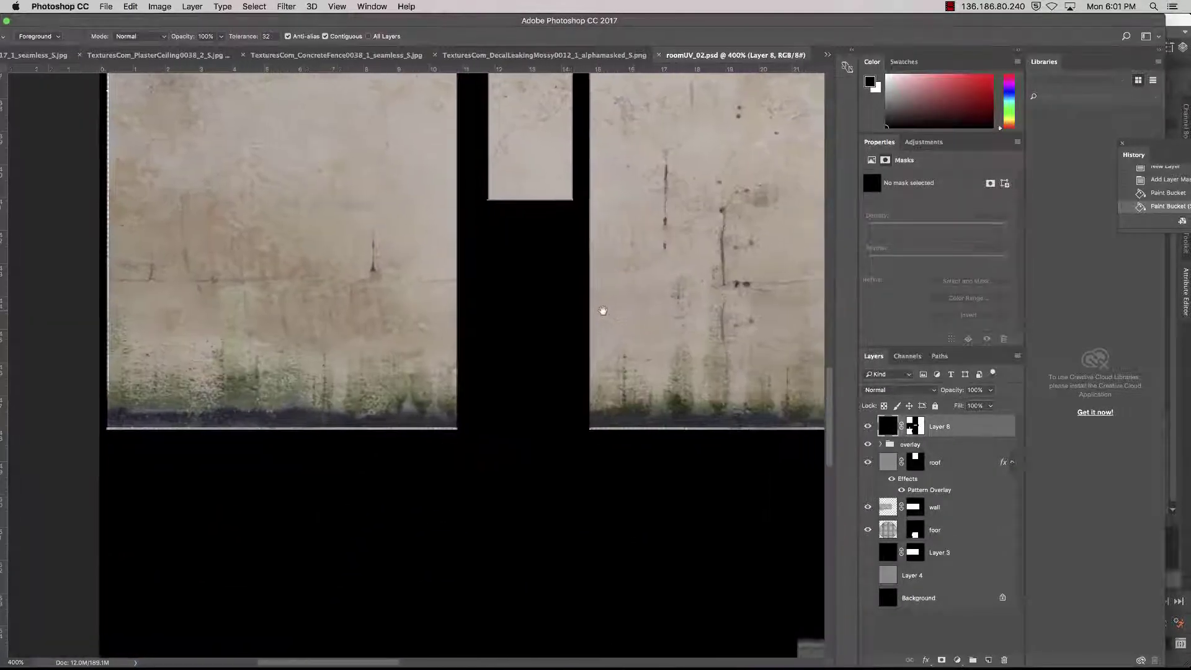
pyautogui.moveTo(723, 465); pyautogui.dragTo(662, 462)
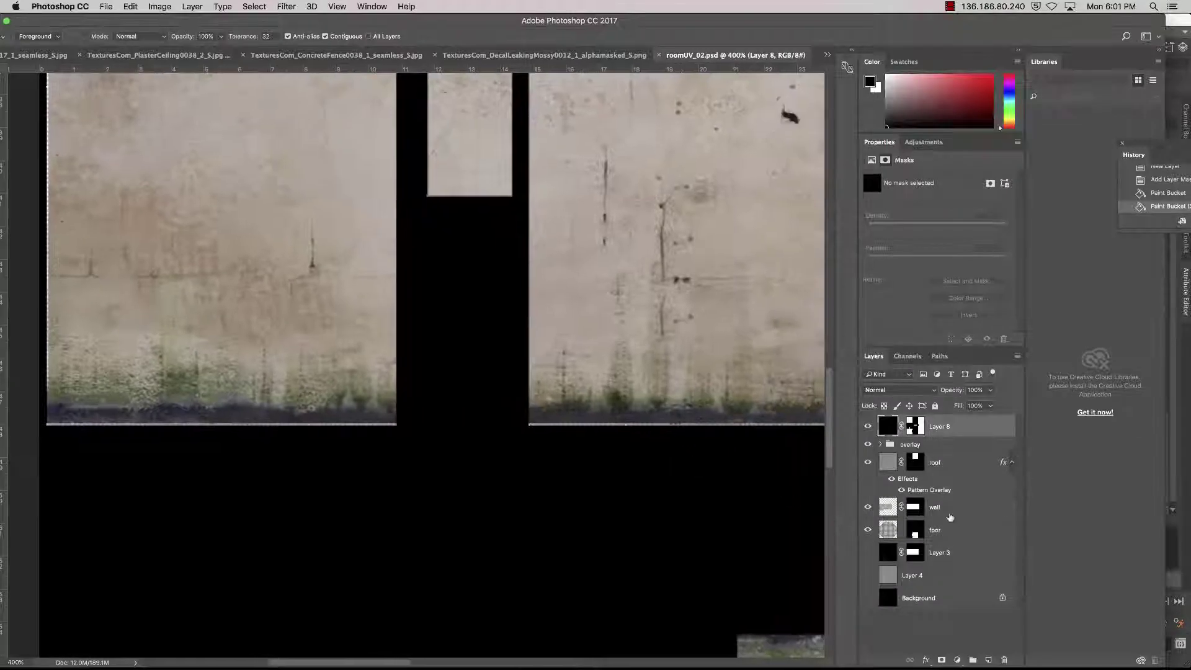
# Step: Select the wall layer, make its mask active, and examine the lower wall edges on both sides of the doorway
pyautogui.click(957, 514)
pyautogui.click(954, 463)
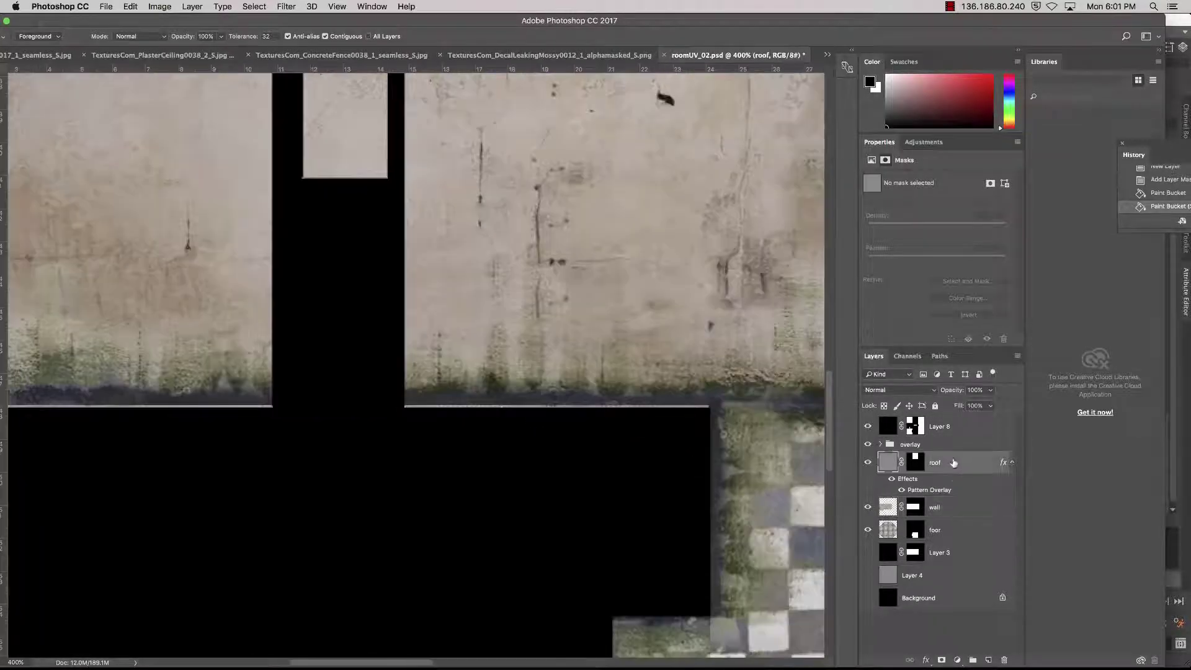
pyautogui.click(913, 510)
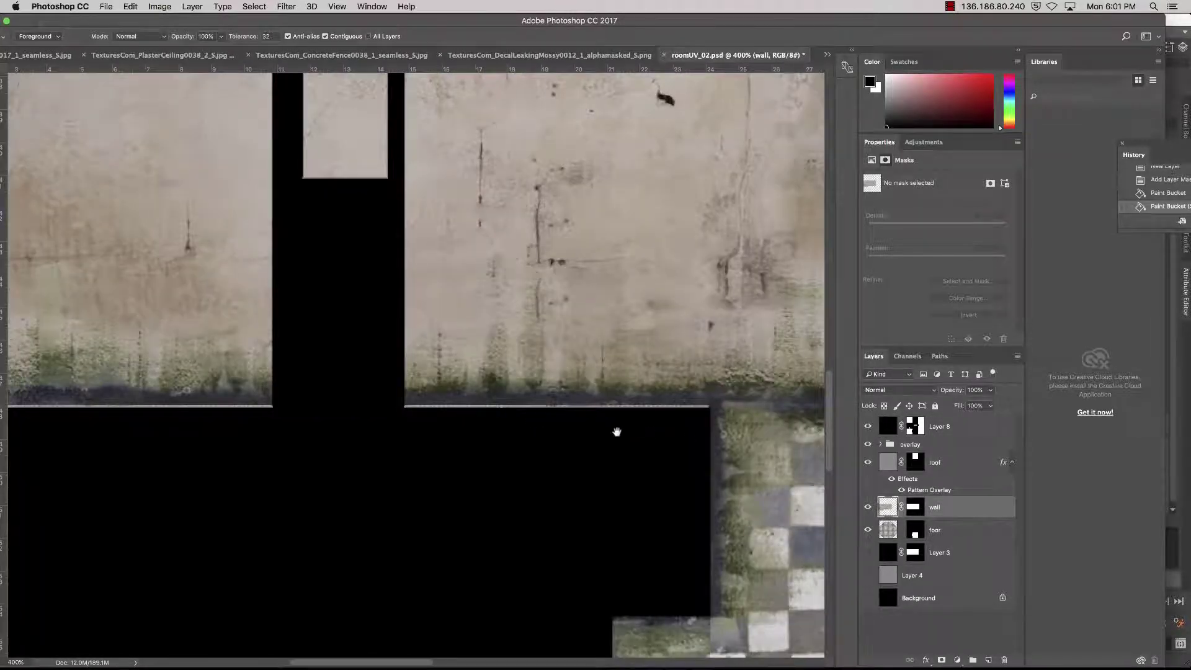
pyautogui.moveTo(616, 432); pyautogui.dragTo(684, 430)
pyautogui.moveTo(596, 452); pyautogui.dragTo(652, 452)
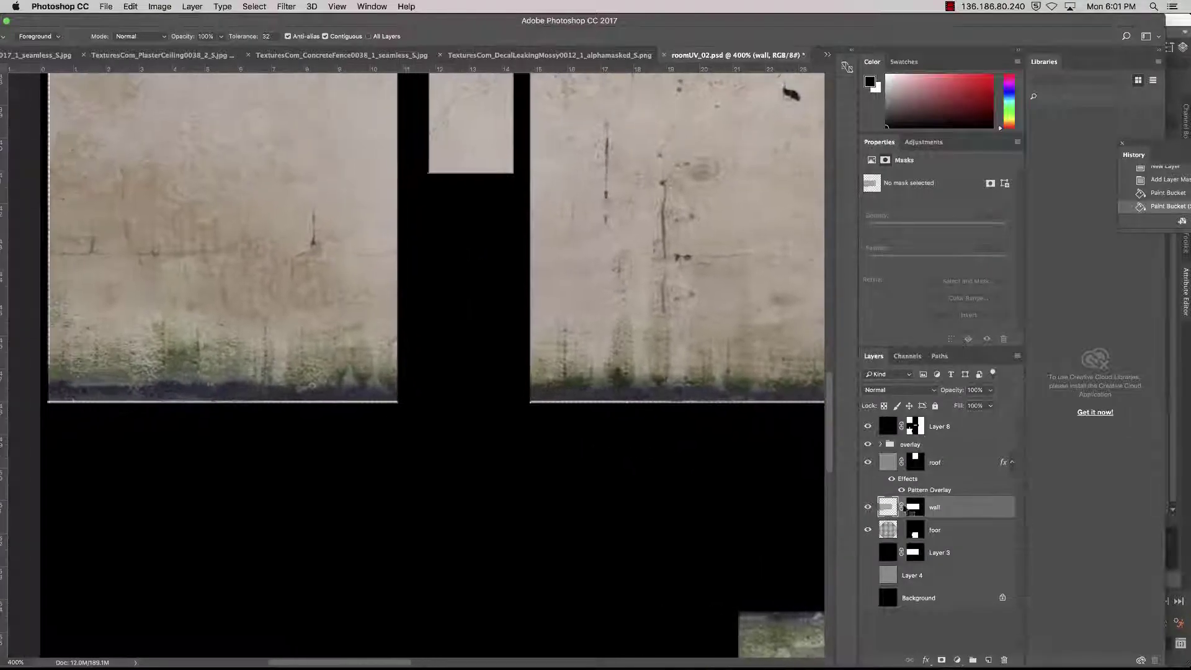
pyautogui.rightClick(909, 506)
pyautogui.click(663, 443)
pyautogui.moveTo(614, 370)
pyautogui.mouseDown()
pyautogui.moveTo(548, 353)
pyautogui.moveTo(621, 372)
pyautogui.mouseUp()
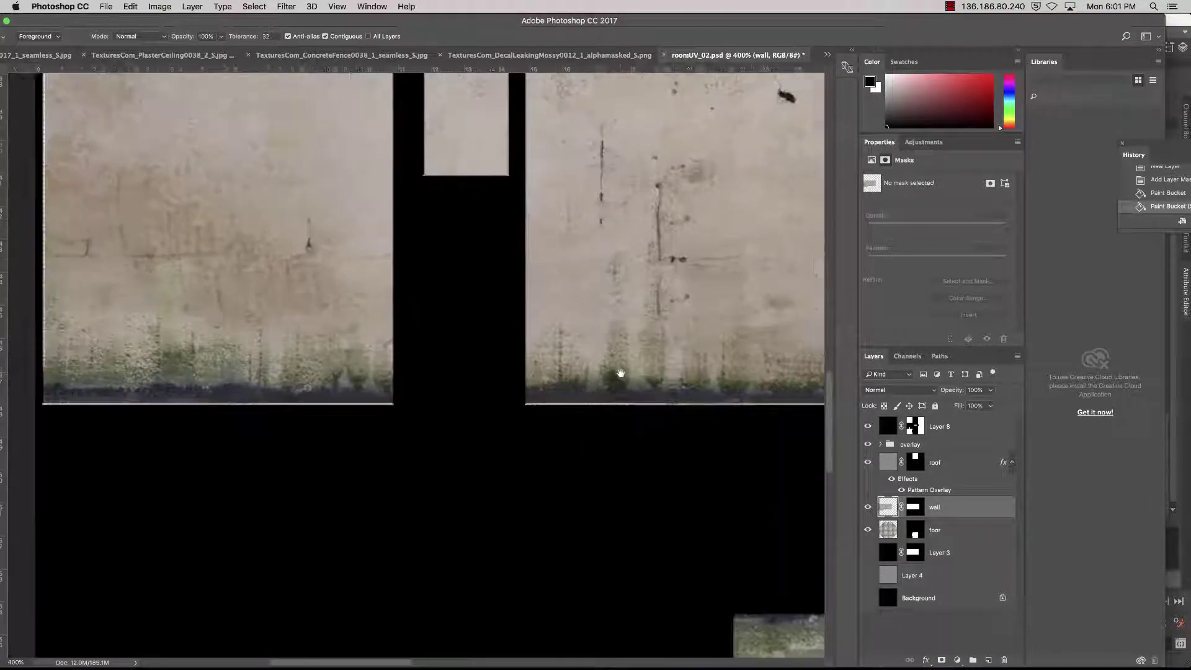
pyautogui.click(913, 508)
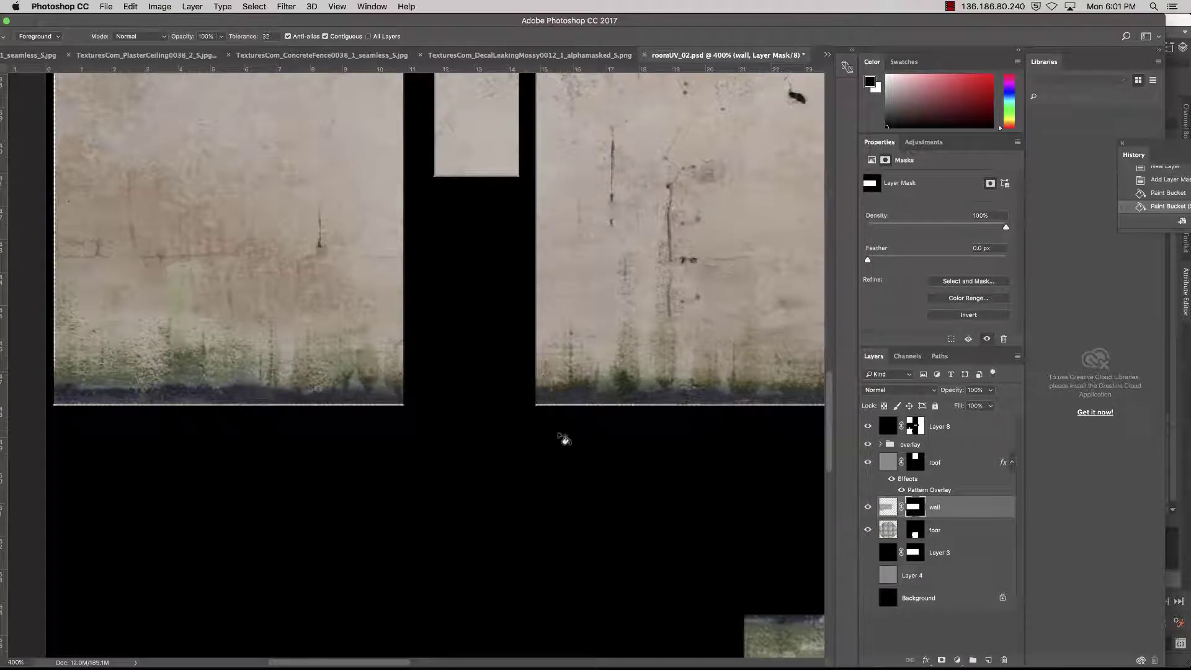
pyautogui.moveTo(245, 355); pyautogui.dragTo(335, 380)
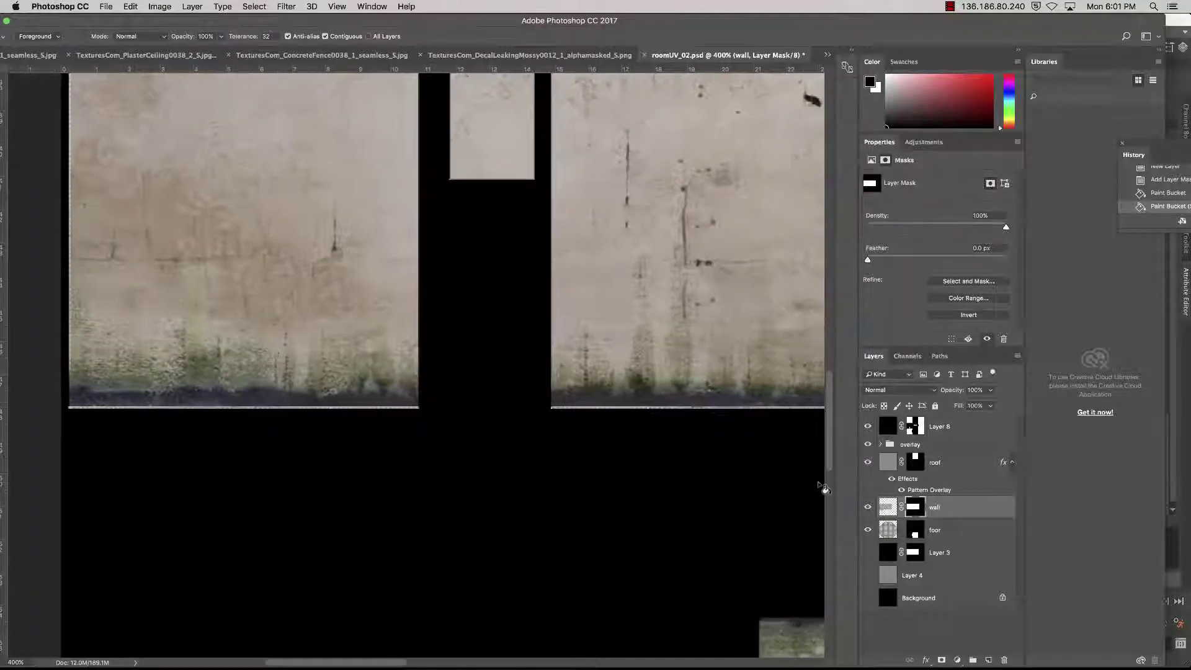
pyautogui.moveTo(272, 272); pyautogui.dragTo(246, 270)
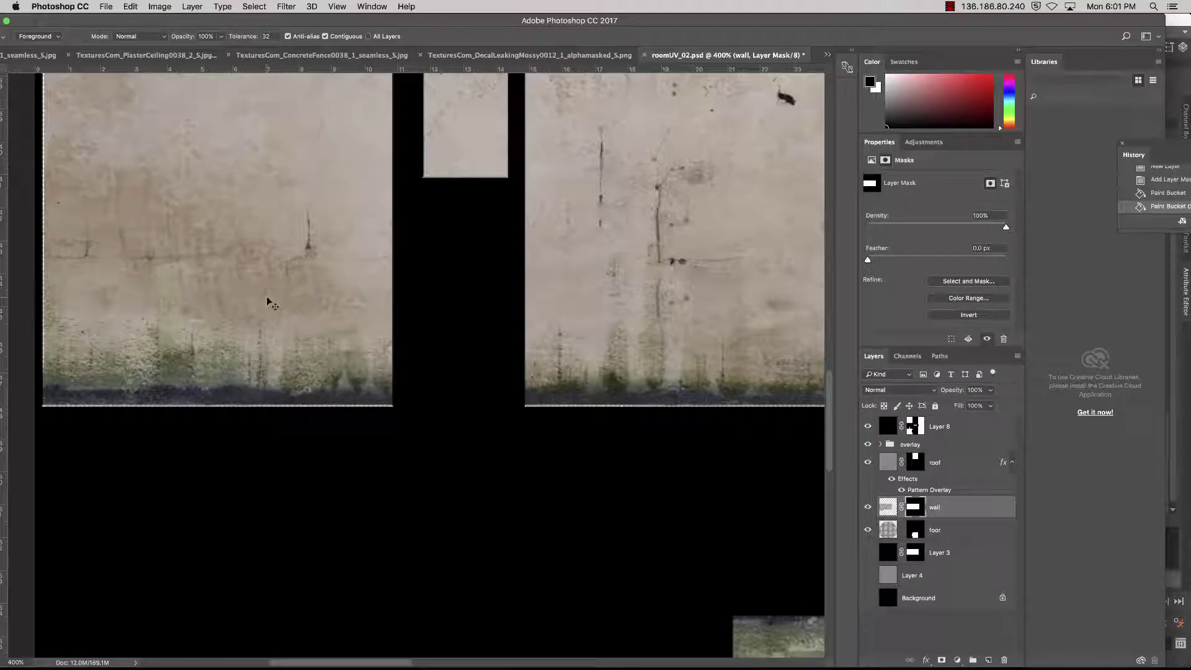
# Step: Examine the whole room texture and the wall around the door opening, with the wall layer's image active
pyautogui.press('super+minus')
pyautogui.press('super+minus')
pyautogui.press('super+minus')
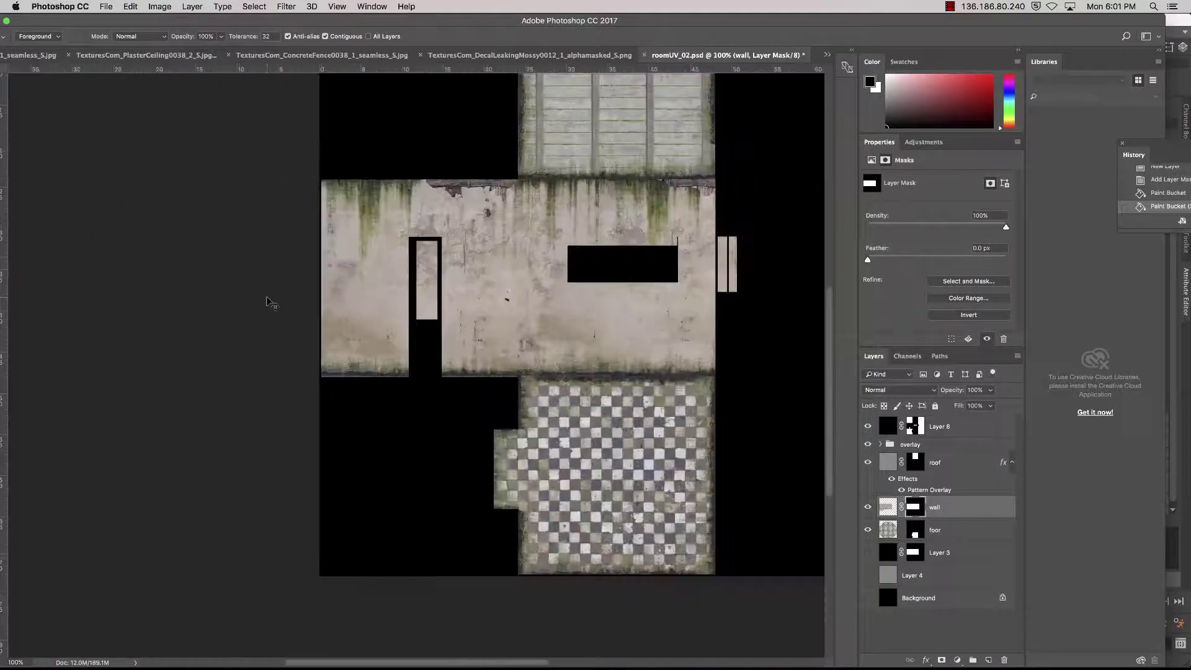
pyautogui.press('super+plus')
pyautogui.scroll(3, 372, 299)
pyautogui.hscroll(2, 372, 298)
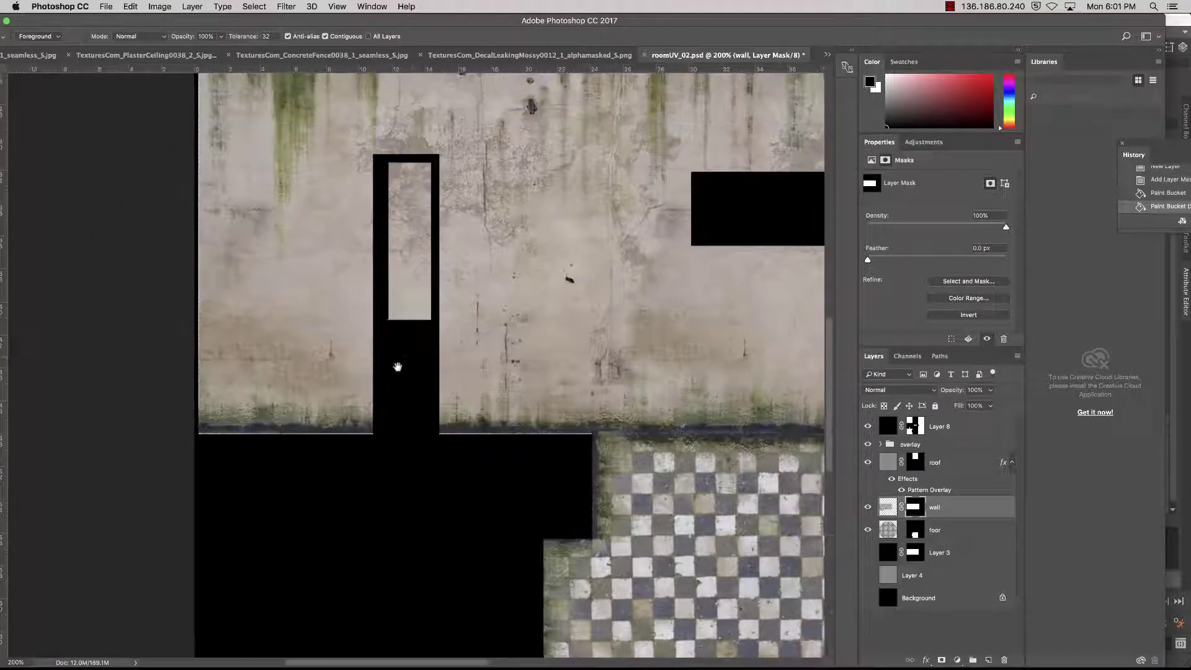
pyautogui.moveTo(515, 238); pyautogui.dragTo(601, 251)
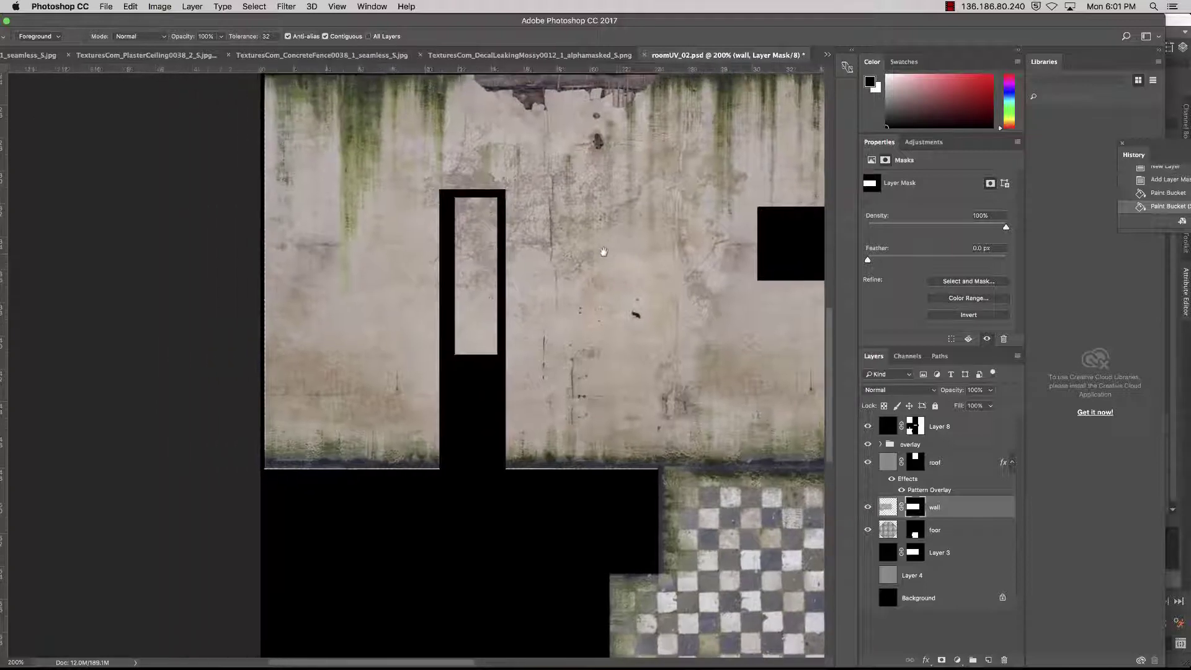
pyautogui.click(881, 508)
pyautogui.hscroll(-2, 308, 283)
pyautogui.scroll(1, 308, 283)
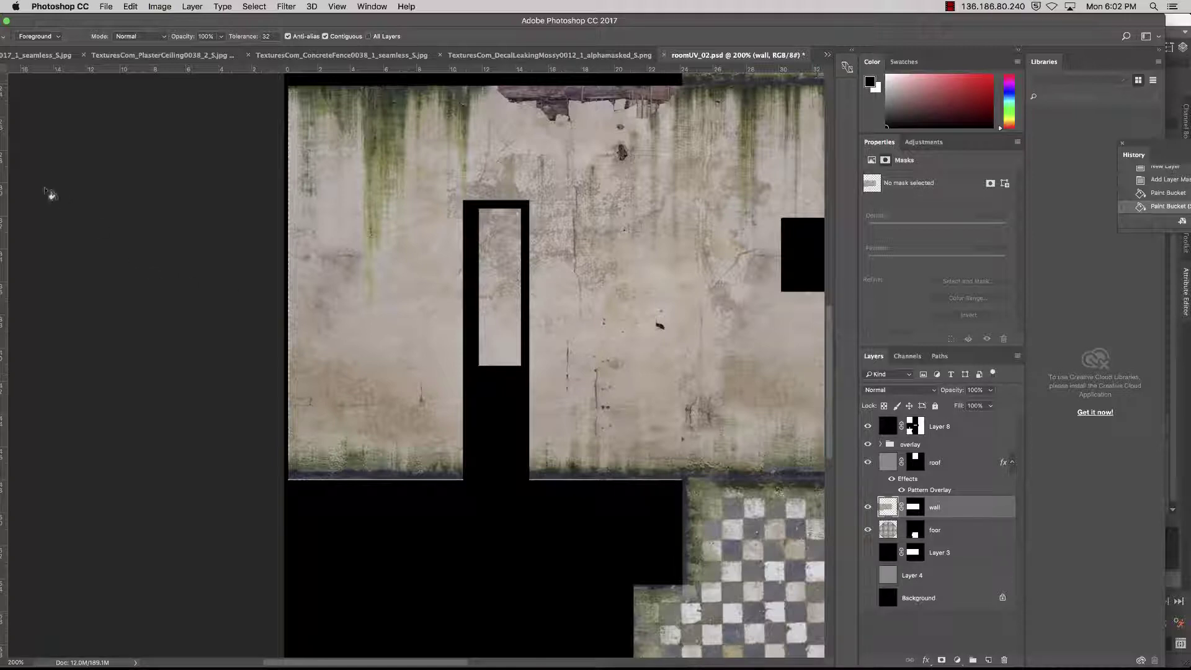
# Step: Bring the hidden tool palette into view and activate the Move tool, focusing on the lower wall edges at 400%
pyautogui.moveTo(40, 24); pyautogui.dragTo(66, 23)
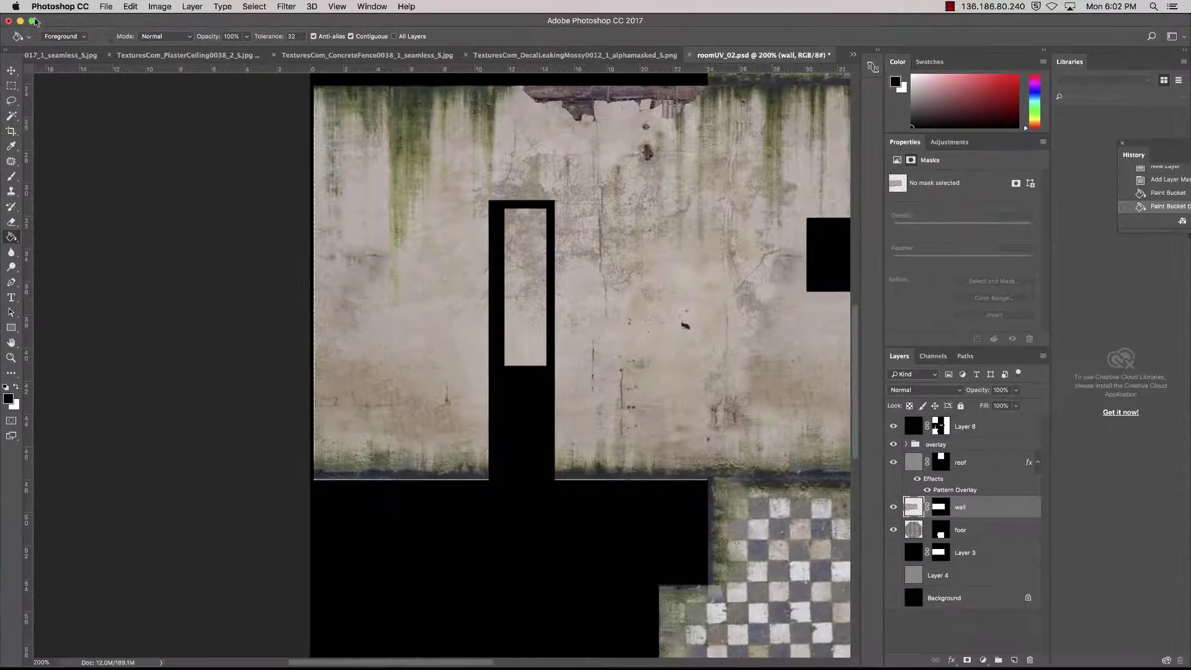
pyautogui.click(12, 71)
pyautogui.moveTo(665, 420); pyautogui.dragTo(664, 422)
pyautogui.press('super+plus')
pyautogui.press('super+plus')
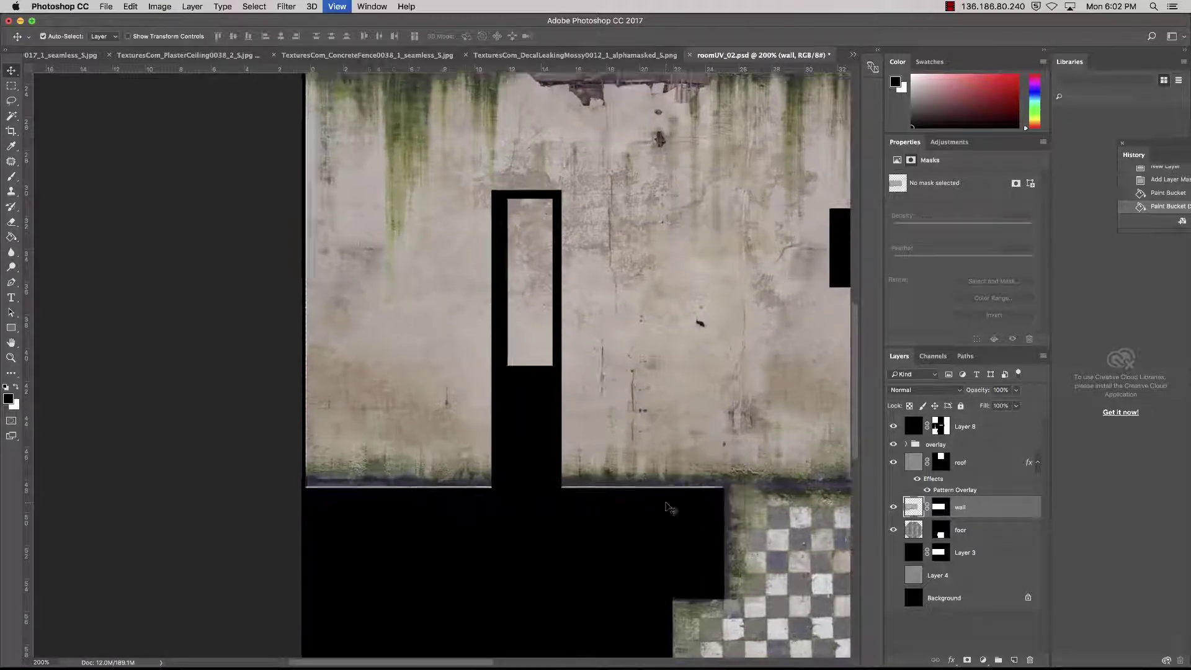
pyautogui.moveTo(693, 500); pyautogui.dragTo(632, 320)
pyautogui.scroll(-3, 632, 320)
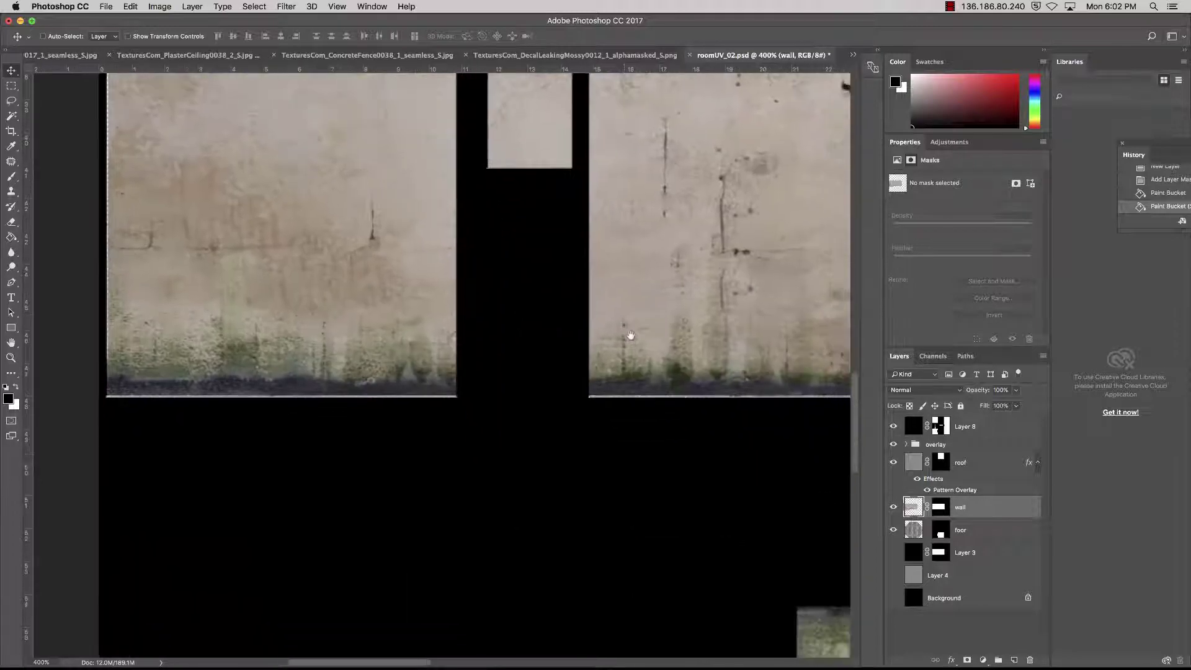
pyautogui.hscroll(4, 639, 366)
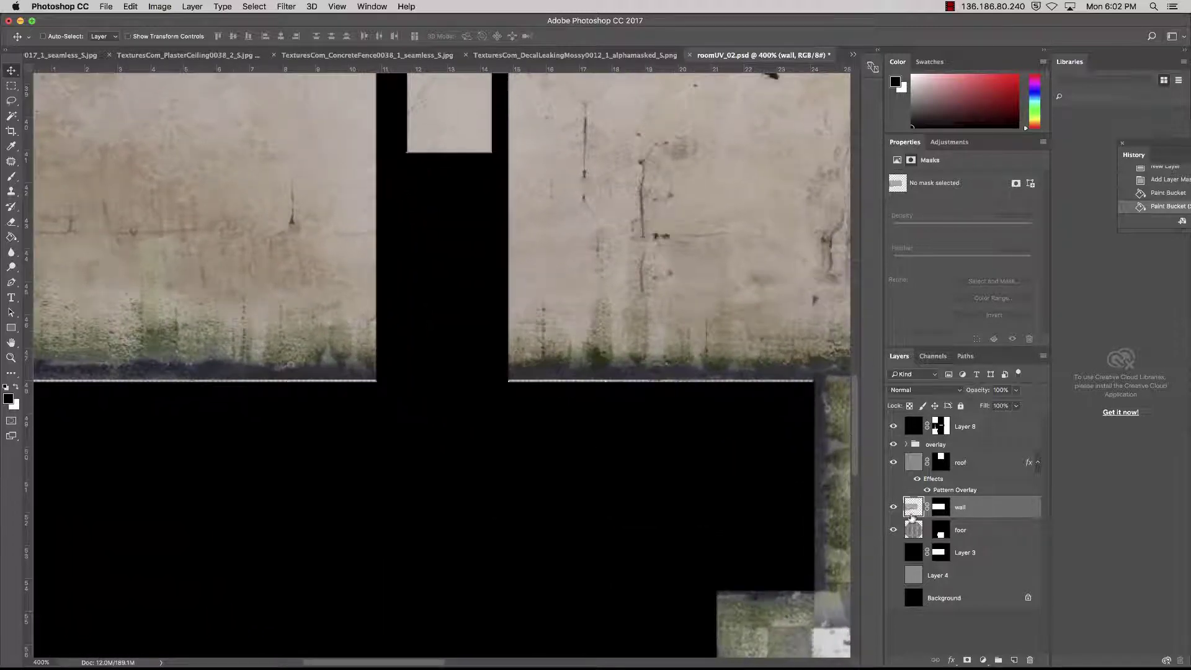
# Step: Paint white on the wall layer's mask with the Brush along the lower wall edges on both sides of the doorway
pyautogui.click(937, 508)
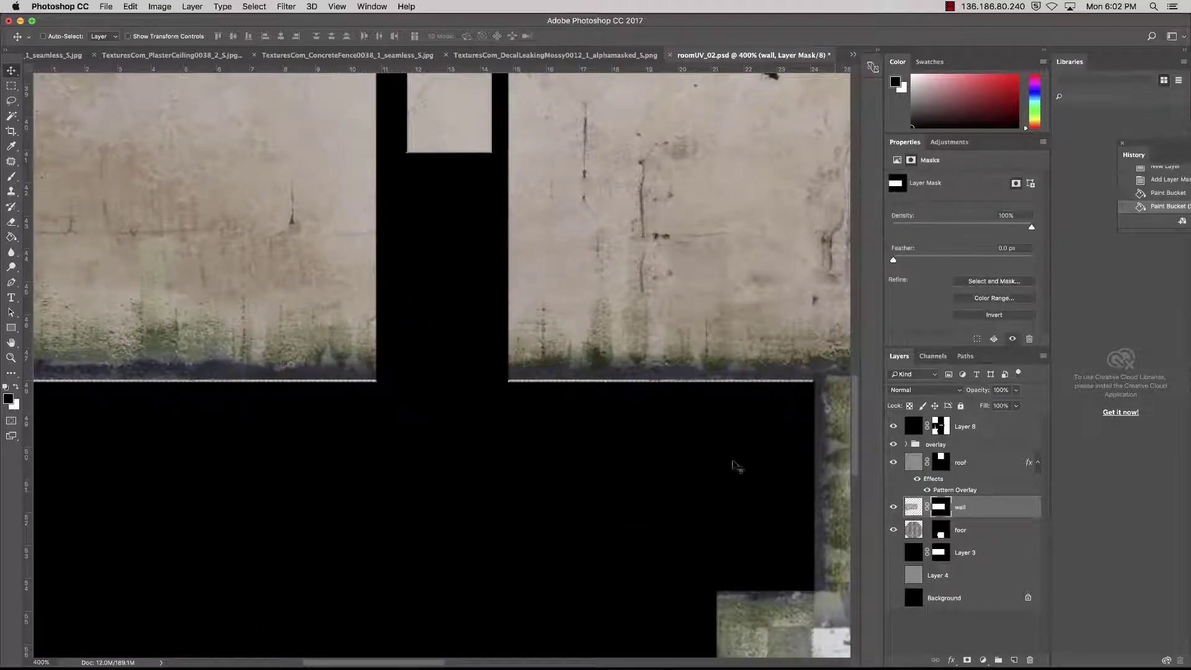
pyautogui.click(11, 176)
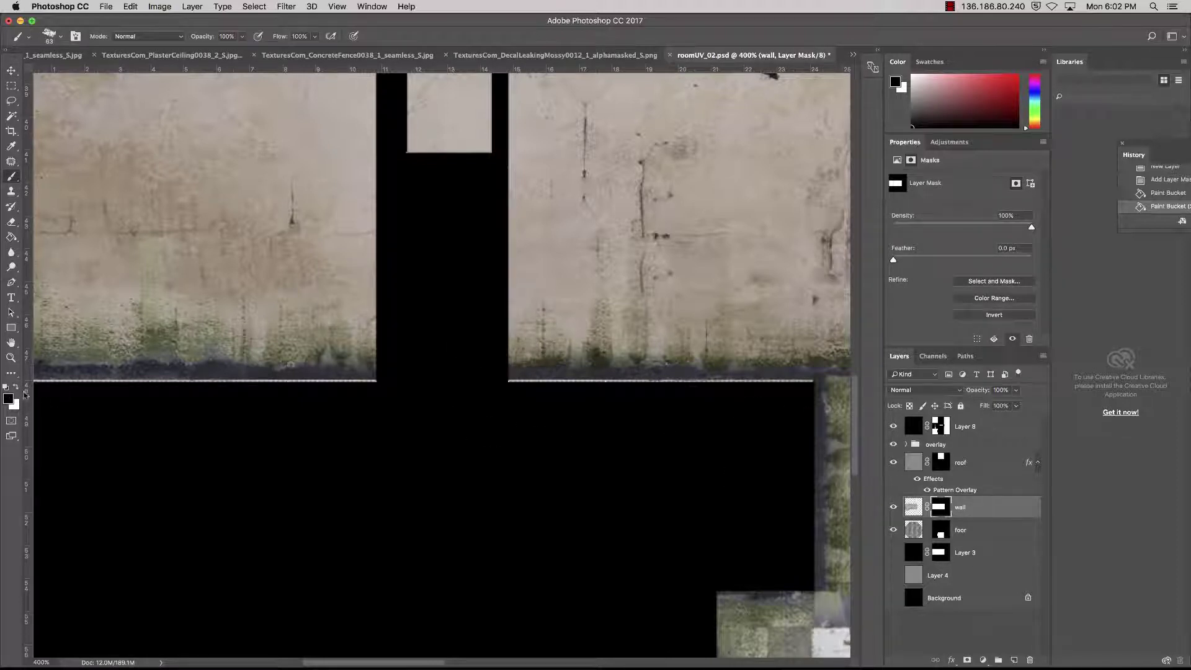
pyautogui.click(16, 387)
pyautogui.moveTo(527, 379)
pyautogui.mouseDown()
pyautogui.moveTo(638, 363)
pyautogui.moveTo(786, 377)
pyautogui.mouseUp()
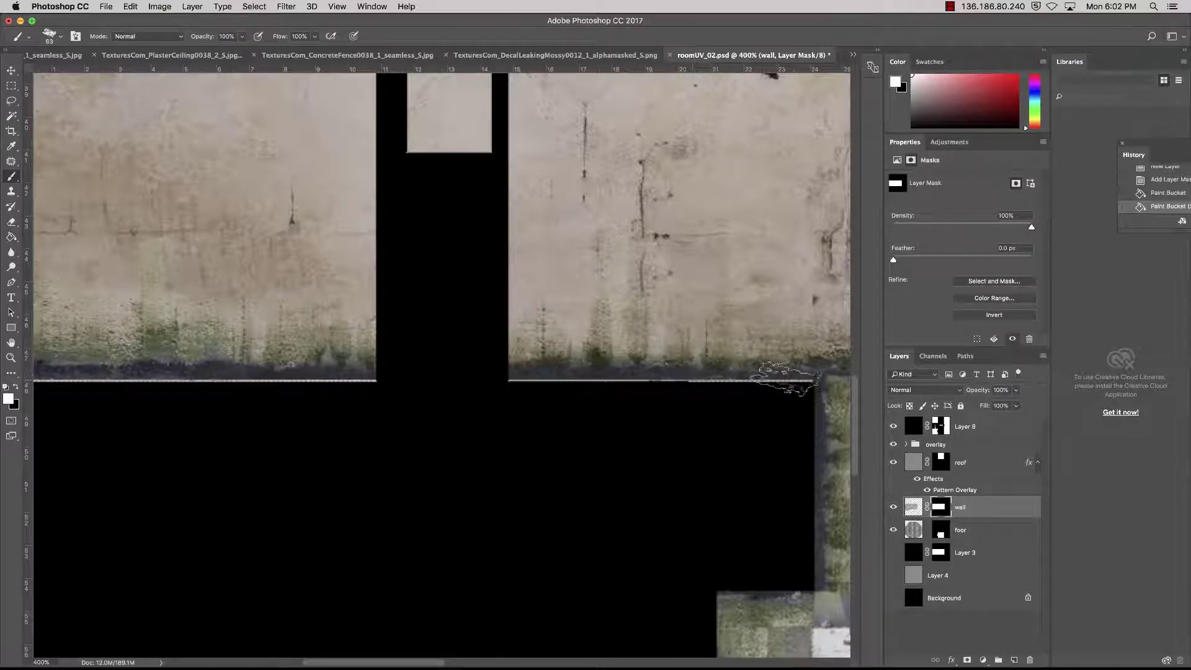
pyautogui.hscroll(-5, 430, 362)
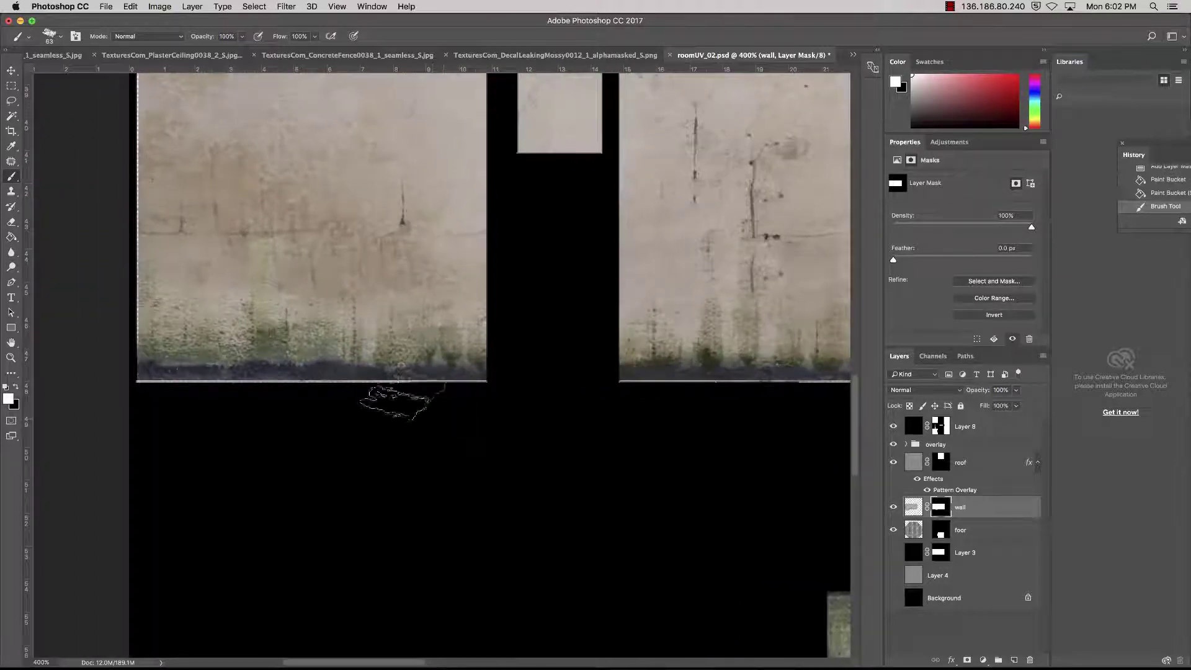
pyautogui.moveTo(396, 402)
pyautogui.mouseDown()
pyautogui.moveTo(165, 394)
pyautogui.moveTo(177, 372)
pyautogui.moveTo(234, 387)
pyautogui.mouseUp()
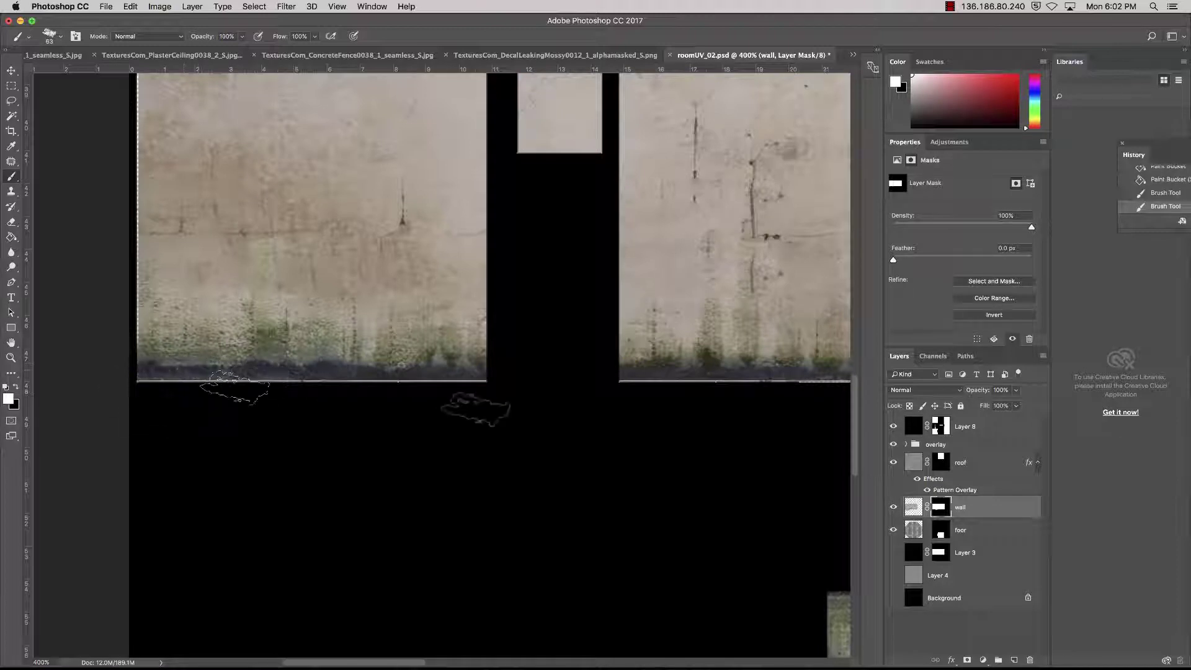
# Step: Hide and show Layer 8 to inspect the wall texture extending below the lower edge beneath it
pyautogui.moveTo(318, 325); pyautogui.dragTo(300, 400)
pyautogui.click(893, 426)
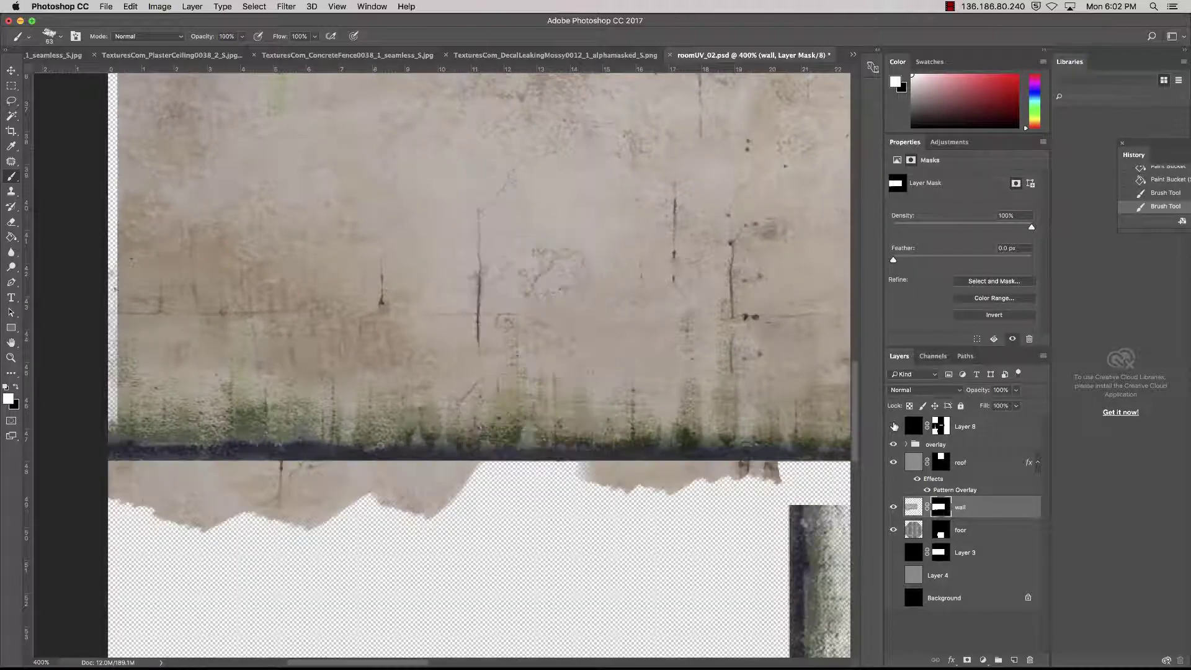
pyautogui.click(893, 426)
pyautogui.click(894, 426)
pyautogui.click(894, 426)
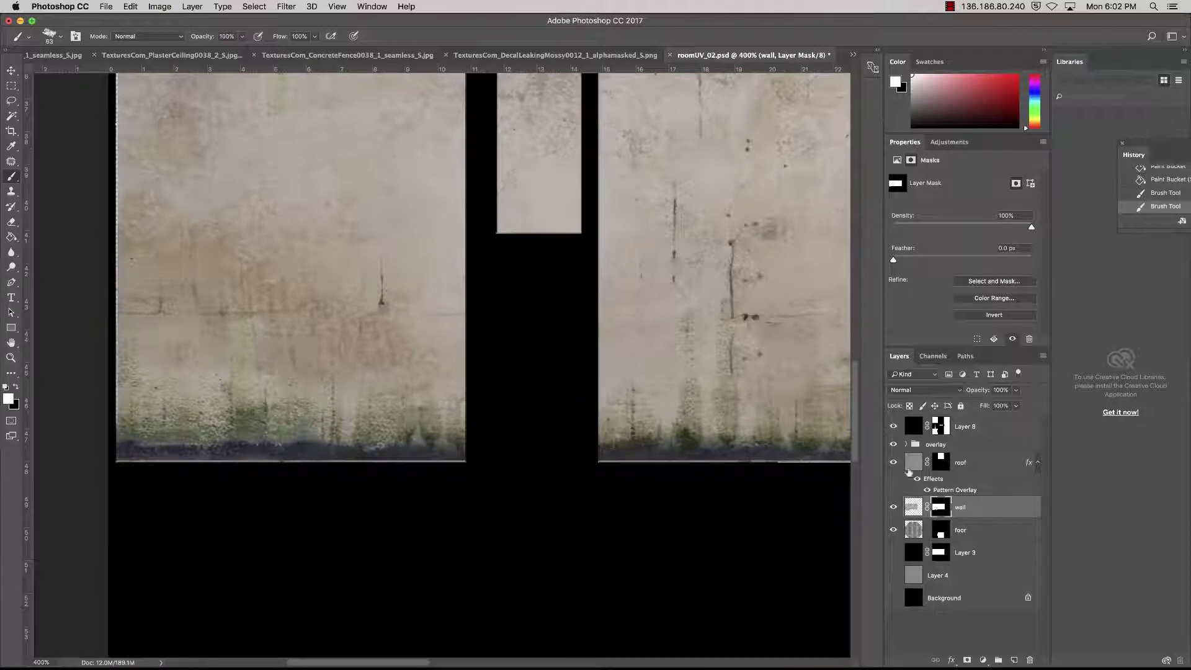
# Step: Expand the overlay group and toggle the visibility of Layer 7 copy 11 and Layer 7 to identify the lower-edge grime
pyautogui.click(956, 448)
pyautogui.click(906, 444)
pyautogui.moveTo(758, 421); pyautogui.dragTo(702, 358)
pyautogui.click(935, 491)
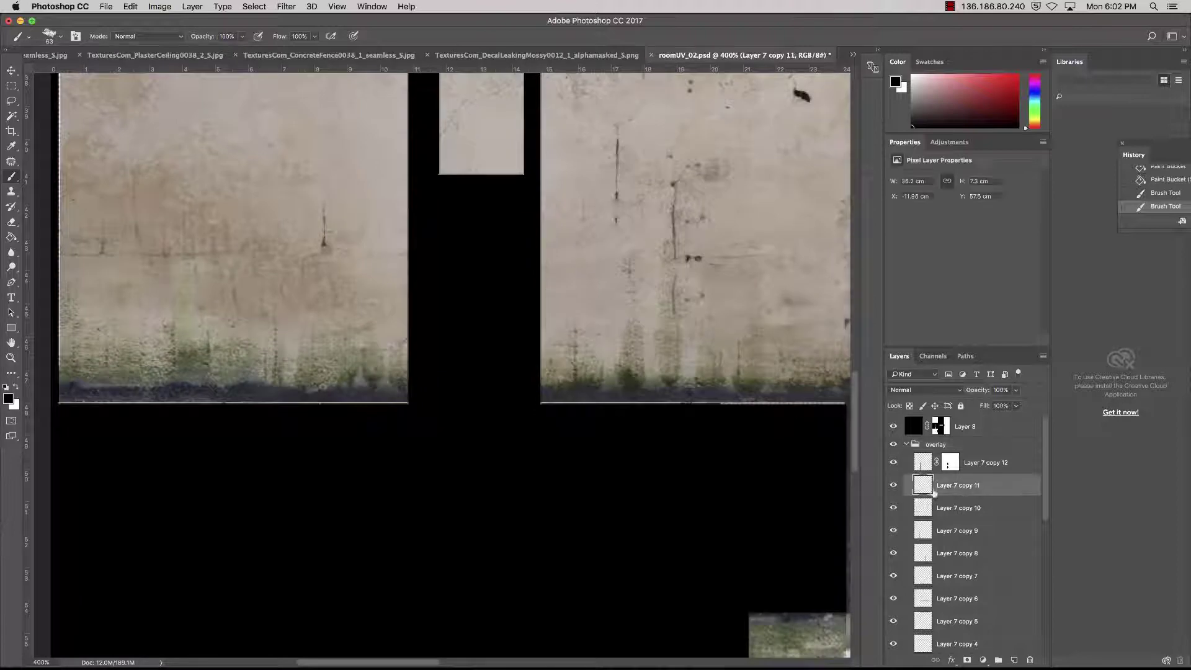
pyautogui.click(893, 487)
pyautogui.click(893, 486)
pyautogui.scroll(-5, 968, 589)
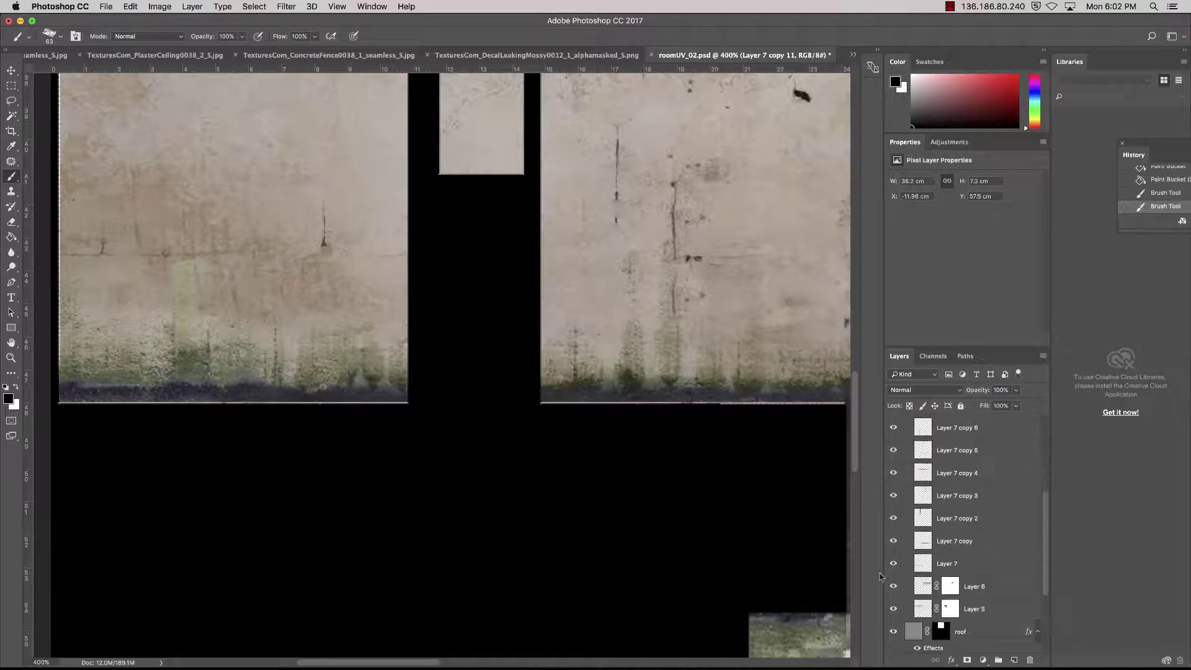
pyautogui.click(893, 563)
pyautogui.click(893, 563)
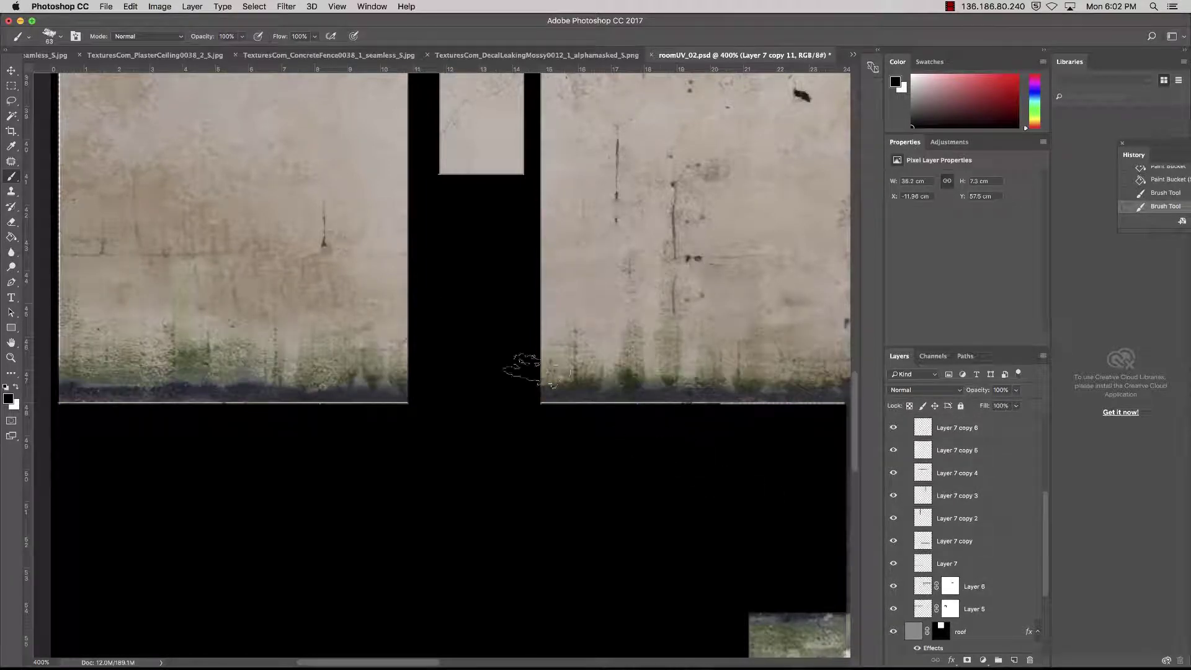
pyautogui.click(14, 70)
pyautogui.moveTo(254, 323); pyautogui.dragTo(255, 324)
pyautogui.press('super+z')
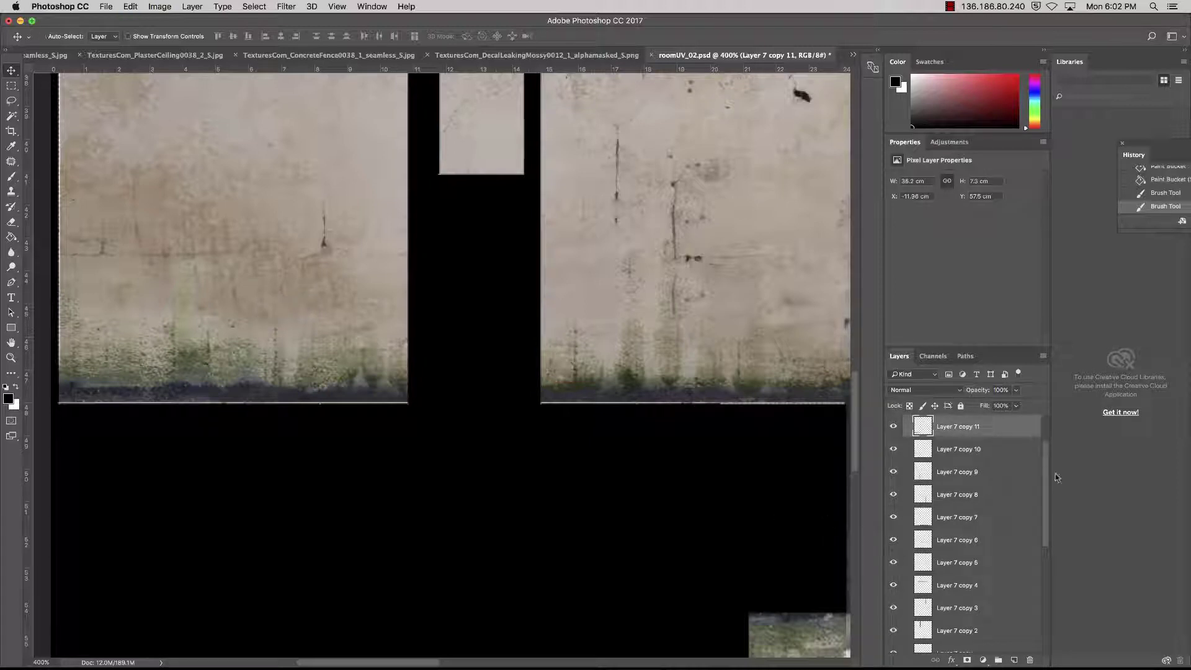
# Step: Move Layer 7 of the overlay group slightly down and right along the lower wall edge, to X -0.92 cm, Y 41.31 cm
pyautogui.moveTo(1045, 479); pyautogui.dragTo(1044, 538)
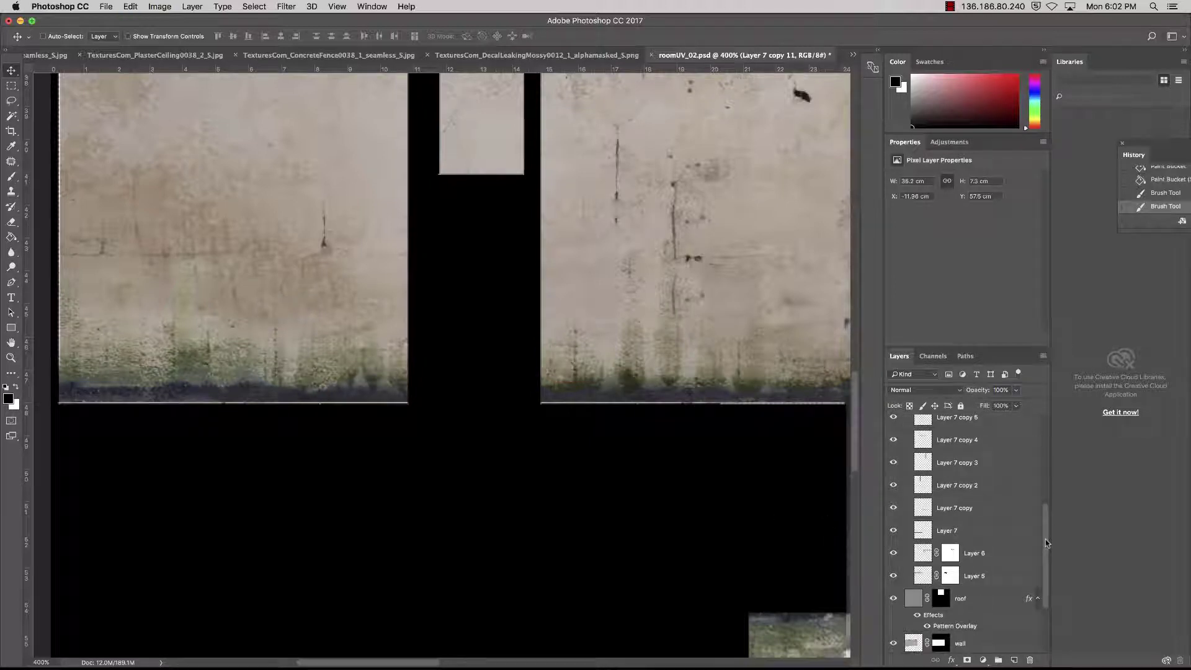
pyautogui.click(934, 531)
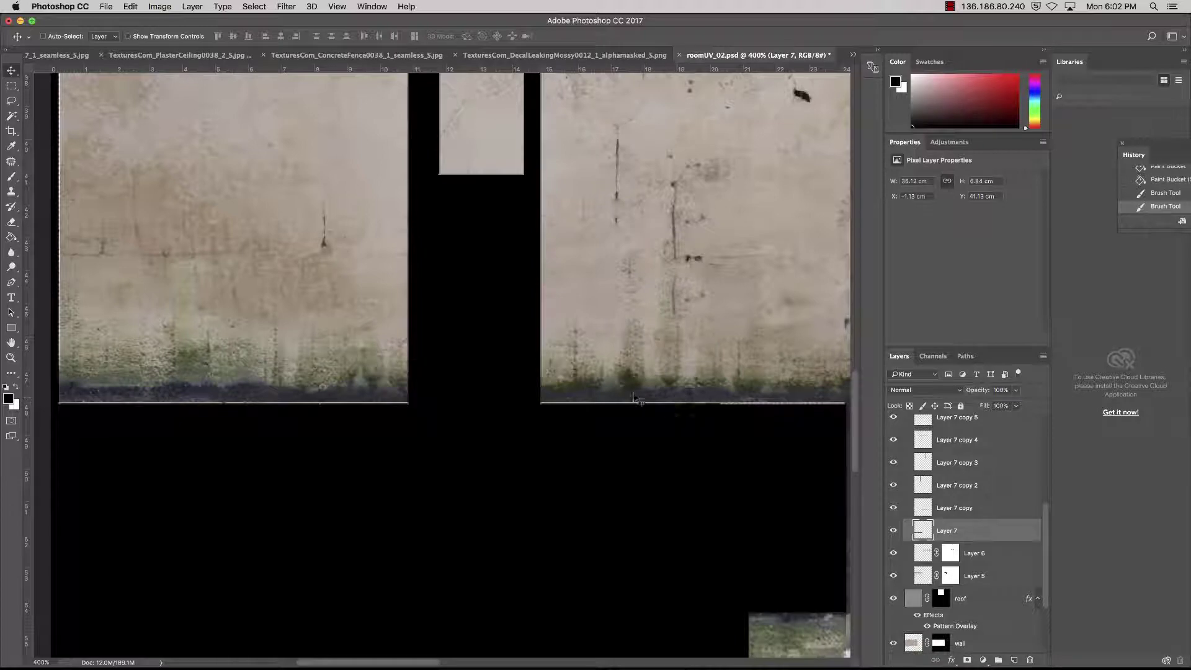
pyautogui.moveTo(632, 397); pyautogui.dragTo(634, 401)
# Step: Examine the outer left edge of the wall texture and the area around the door opening
pyautogui.moveTo(432, 318); pyautogui.dragTo(606, 378)
pyautogui.moveTo(492, 332); pyautogui.dragTo(522, 336)
pyautogui.scroll(10, 530, 401)
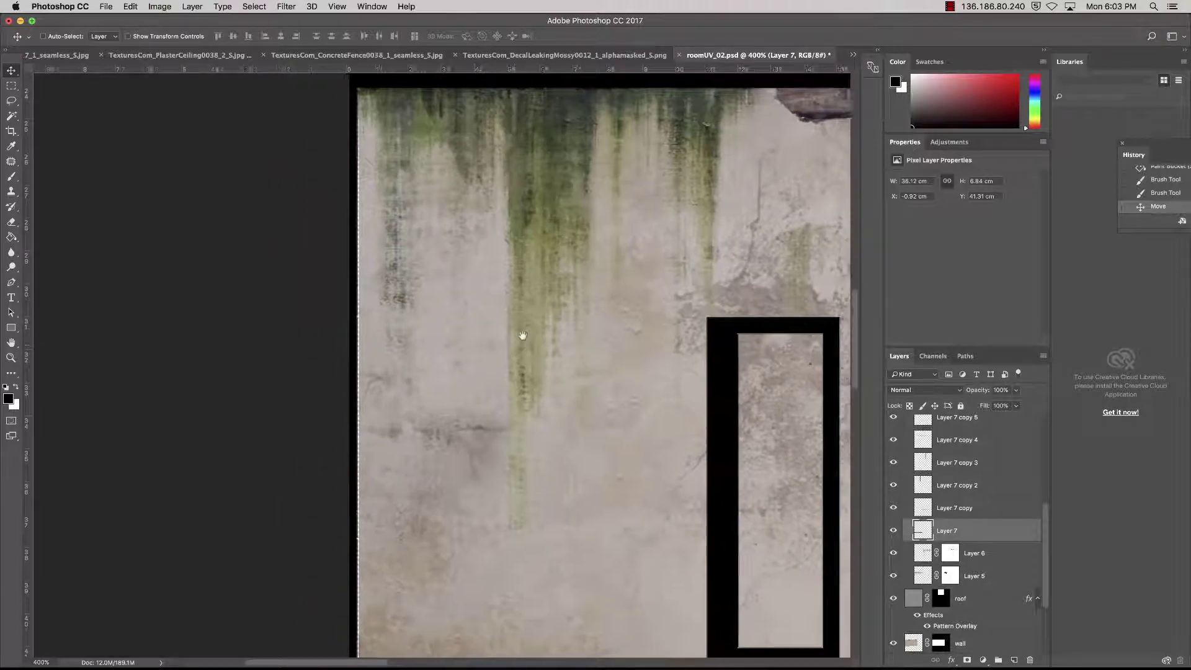
pyautogui.scroll(-4, 523, 335)
pyautogui.hscroll(5, 512, 367)
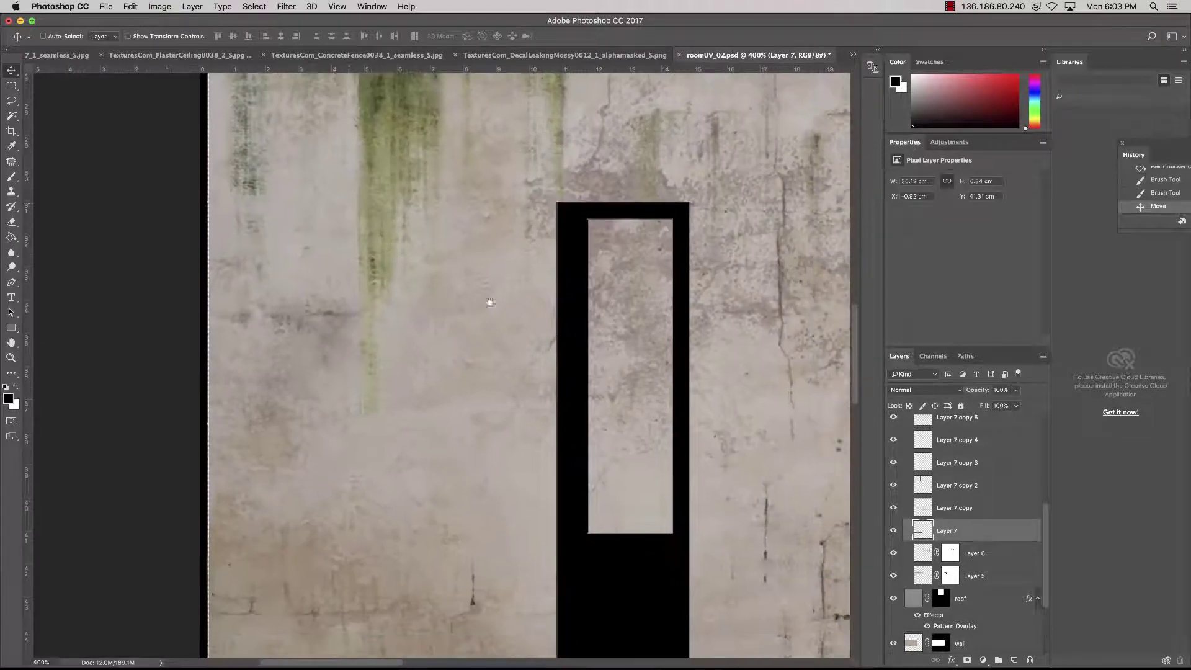
pyautogui.hscroll(6, 490, 302)
pyautogui.scroll(-2, 489, 302)
pyautogui.hscroll(-2, 558, 288)
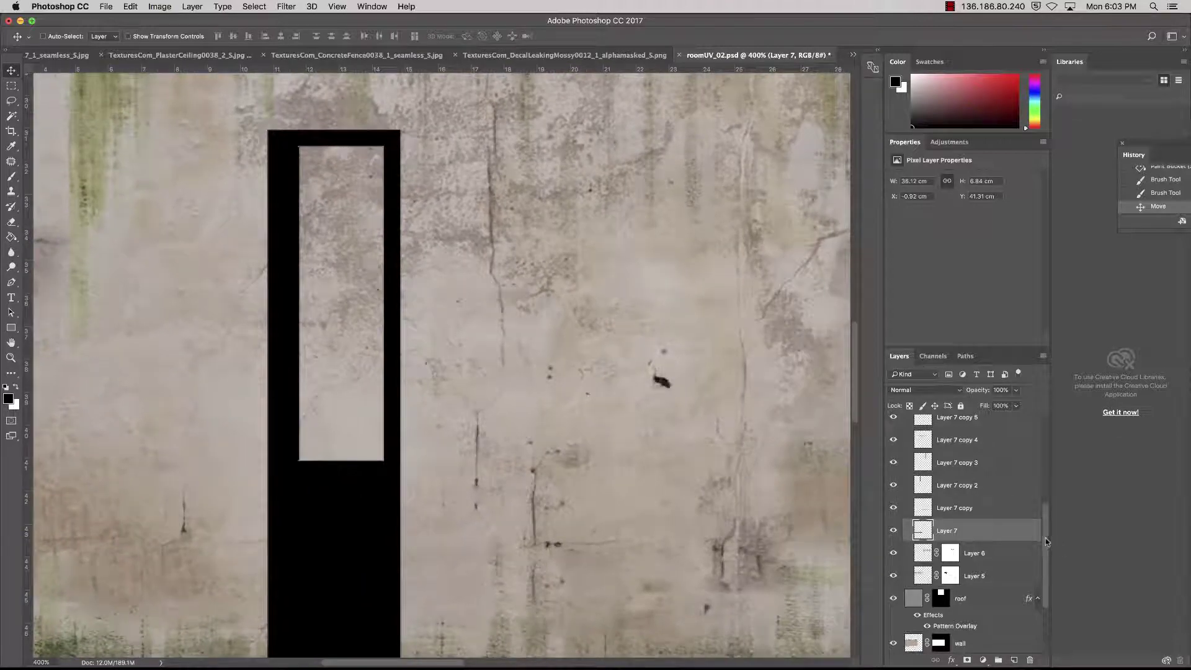
# Step: Nudge the wall layer left to X -0.14 cm to cover its left edge, and check the wall's right edge
pyautogui.moveTo(1044, 538); pyautogui.dragTo(1060, 592)
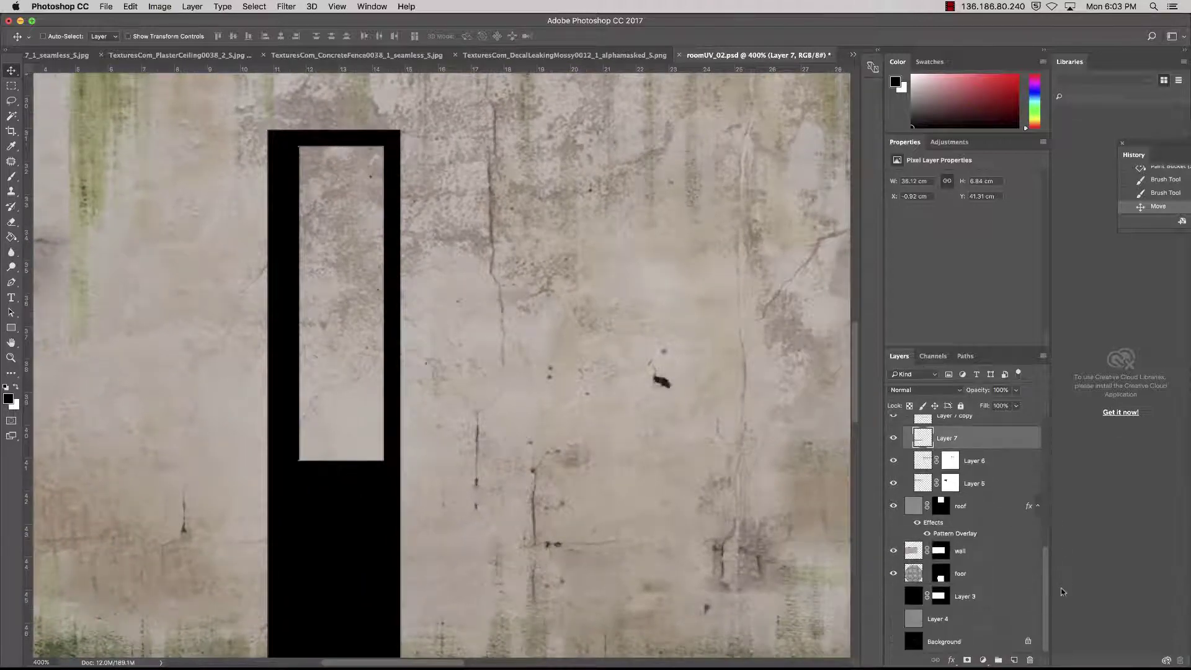
pyautogui.click(977, 558)
pyautogui.hscroll(-10, 620, 403)
pyautogui.scroll(4, 620, 403)
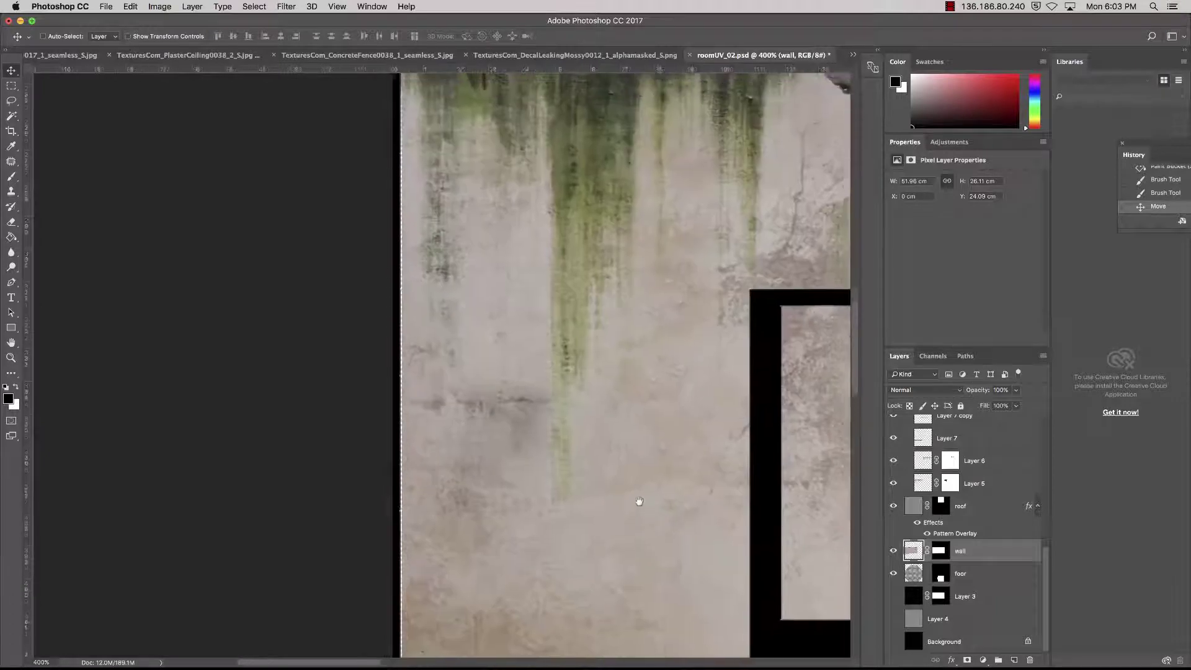
pyautogui.press('Left')
pyautogui.press('Left')
pyautogui.press('Left')
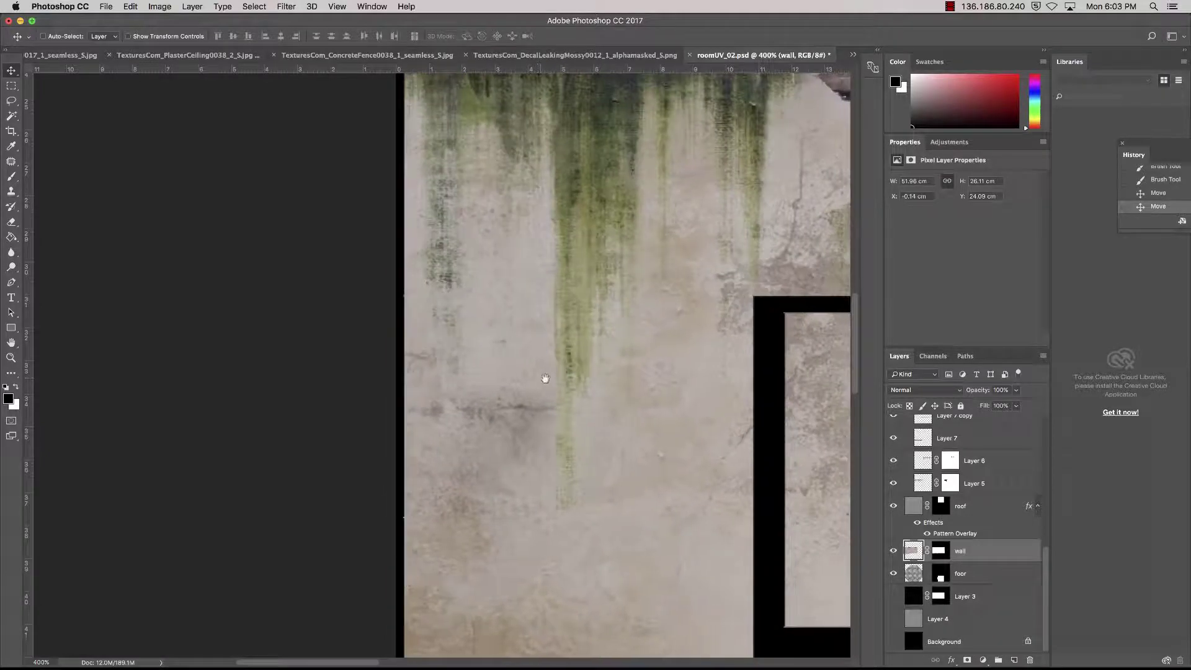
pyautogui.hscroll(20, 545, 379)
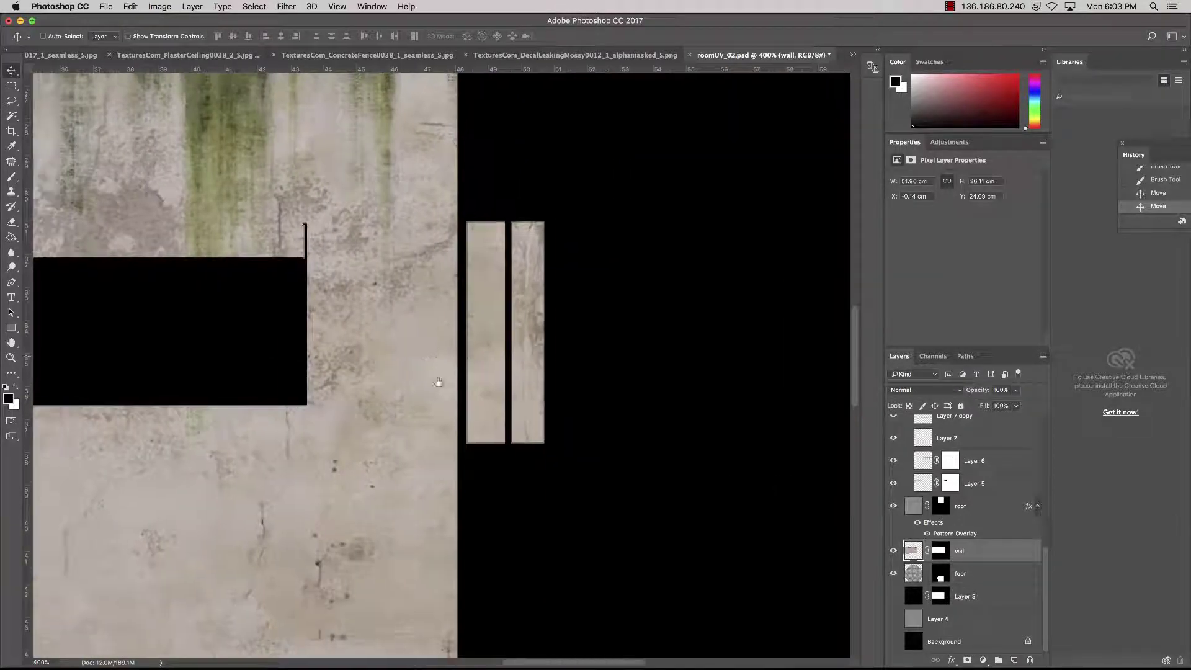
# Step: Examine the wall texture along its upper edge below the roof section and at its right end
pyautogui.scroll(5, 438, 382)
pyautogui.hscroll(-3, 438, 382)
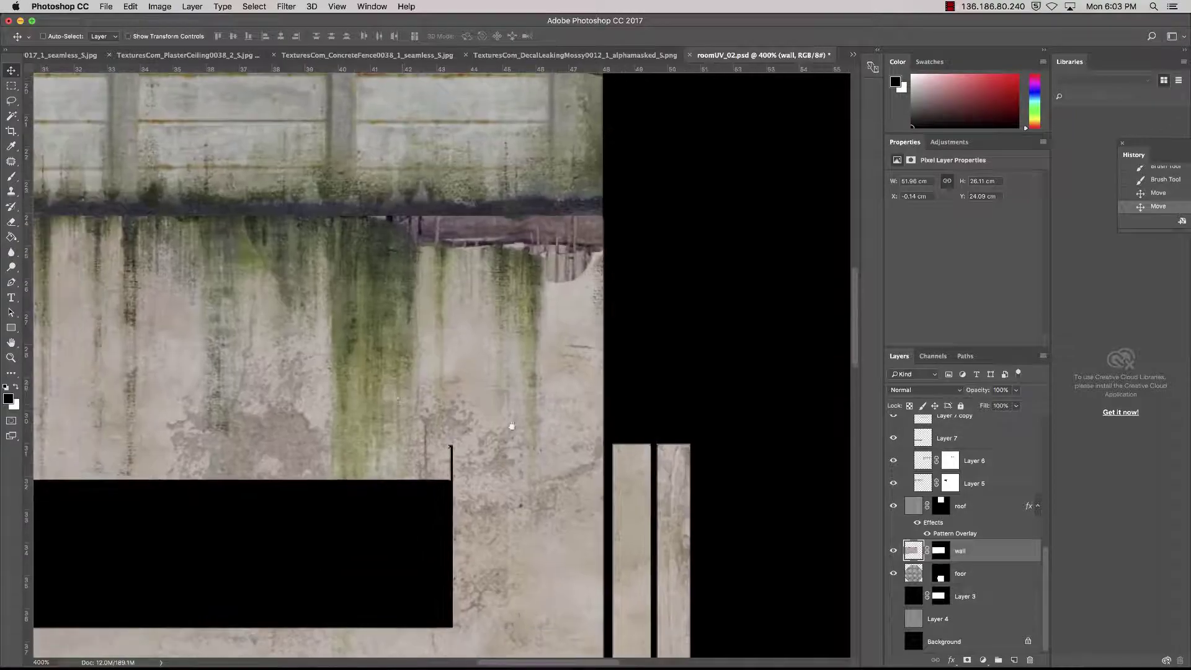
pyautogui.hscroll(-10, 511, 426)
pyautogui.scroll(2, 511, 426)
pyautogui.hscroll(4, 561, 414)
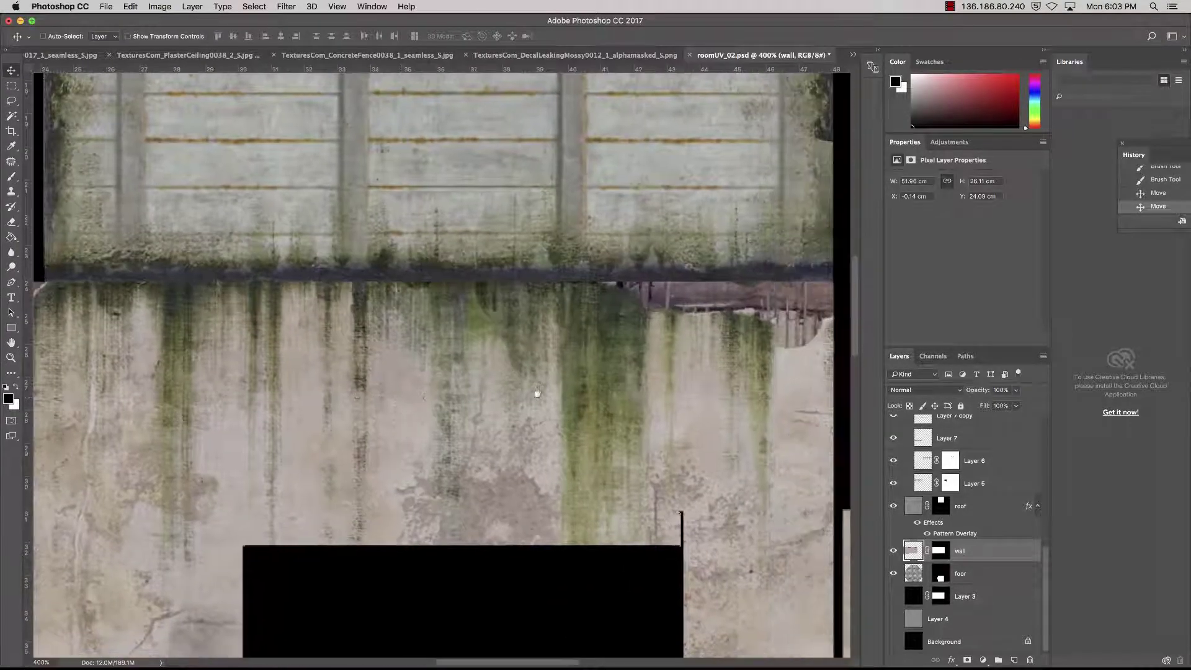
pyautogui.hscroll(6, 537, 391)
pyautogui.hscroll(-2, 492, 390)
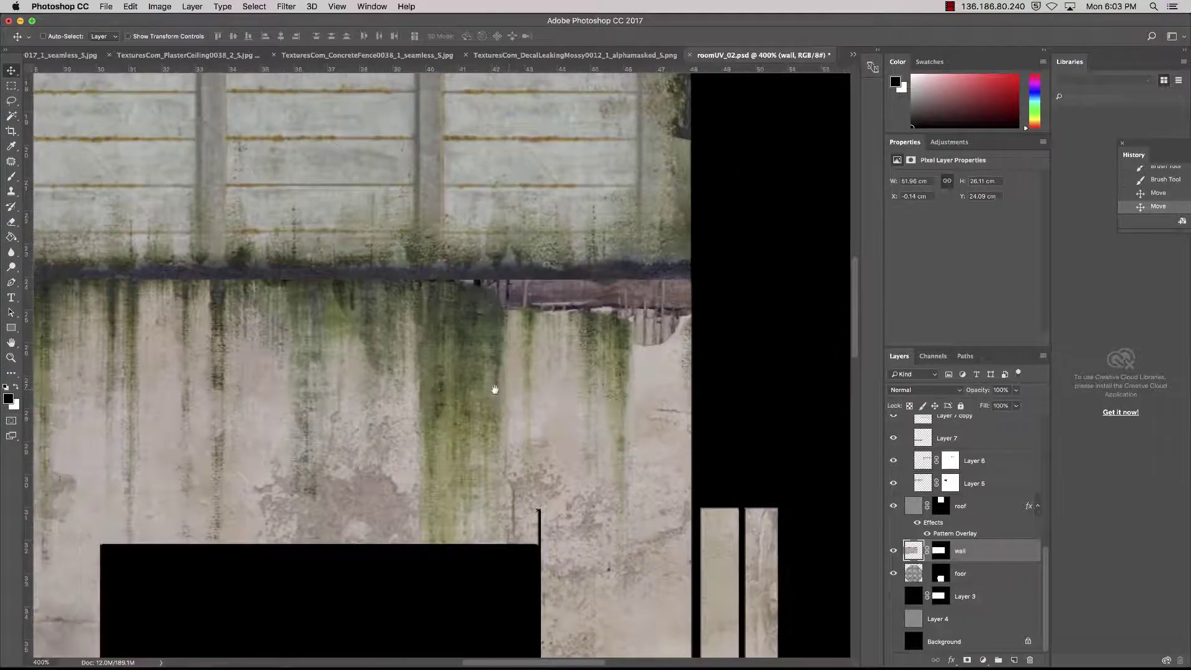
pyautogui.hscroll(-1, 495, 389)
# Step: Try shifting the wall layer left to X -0.42 cm and check its outer left edge
pyautogui.moveTo(600, 402); pyautogui.dragTo(565, 395)
pyautogui.hscroll(-8, 367, 383)
pyautogui.hscroll(-20, 367, 384)
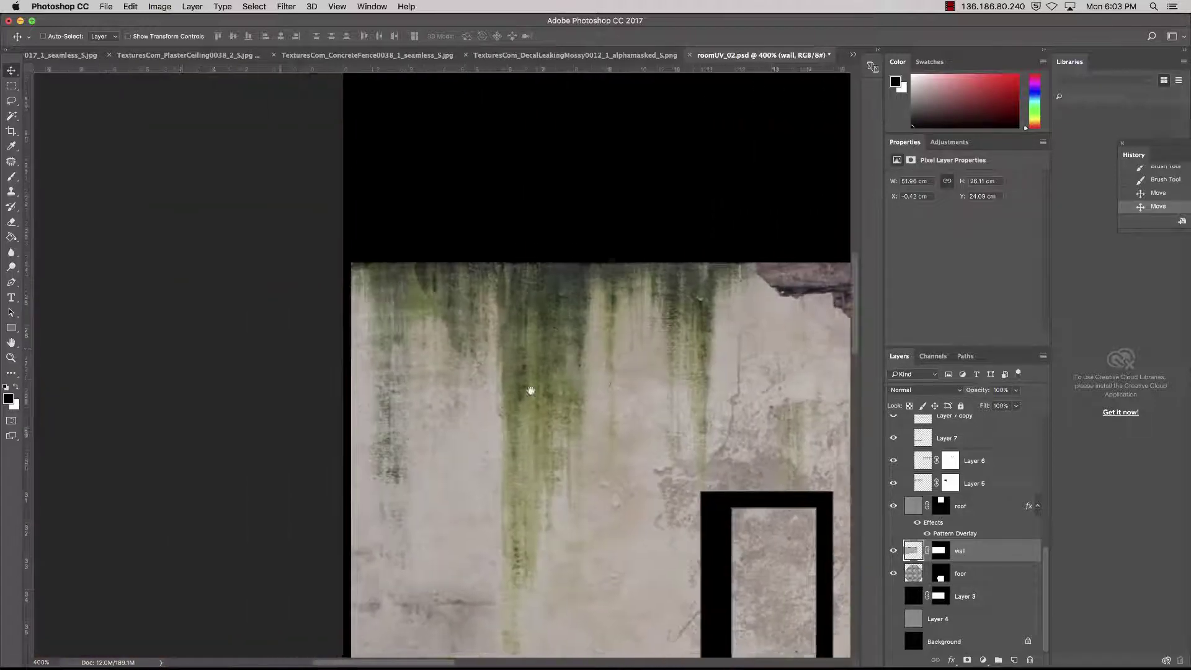
pyautogui.moveTo(530, 390); pyautogui.dragTo(369, 388)
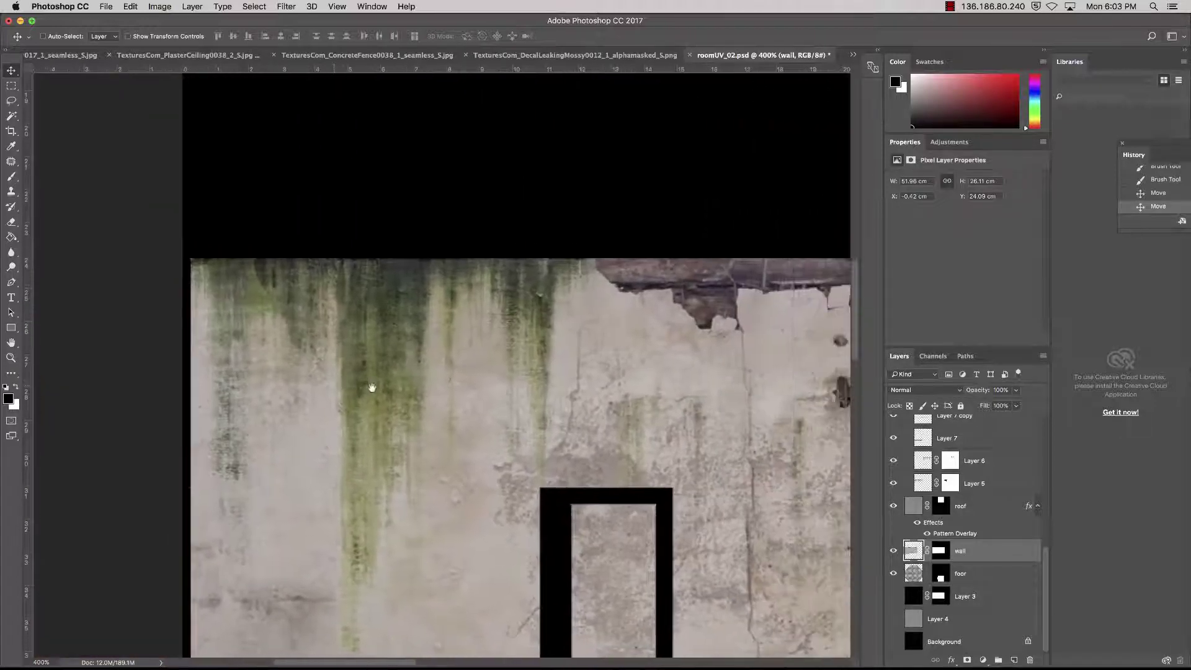
# Step: Turn off snapping, reposition the wall layer at X -0.04 cm, and check its right edge
pyautogui.moveTo(474, 385); pyautogui.dragTo(494, 385)
pyautogui.click(337, 6)
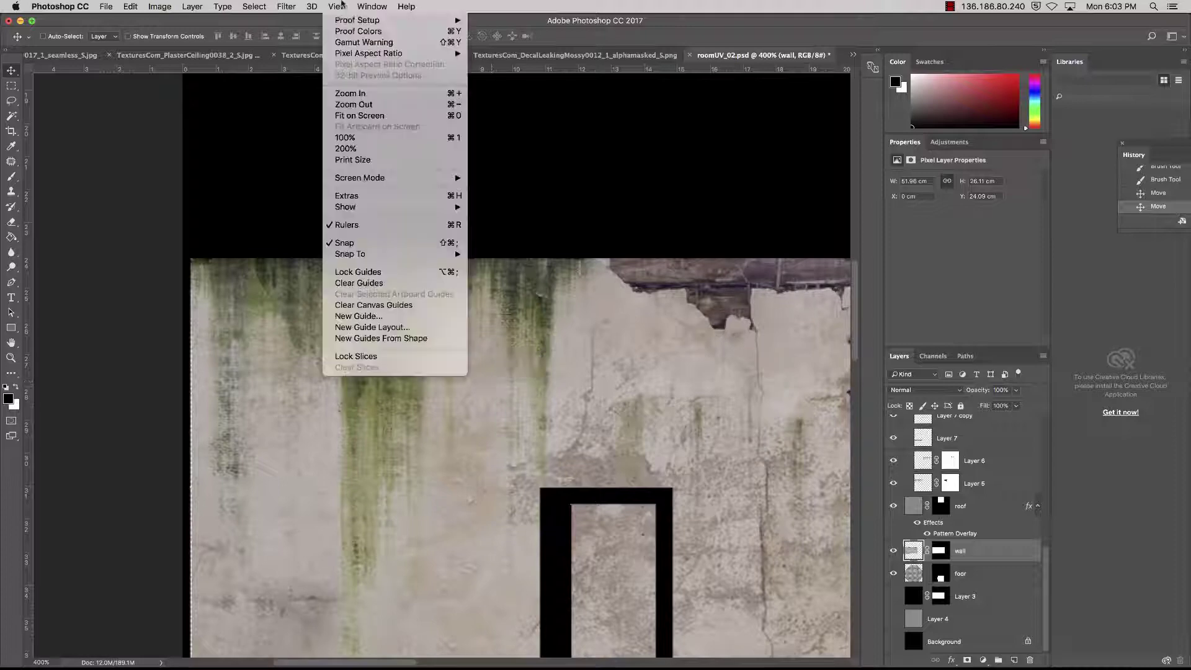
pyautogui.click(392, 242)
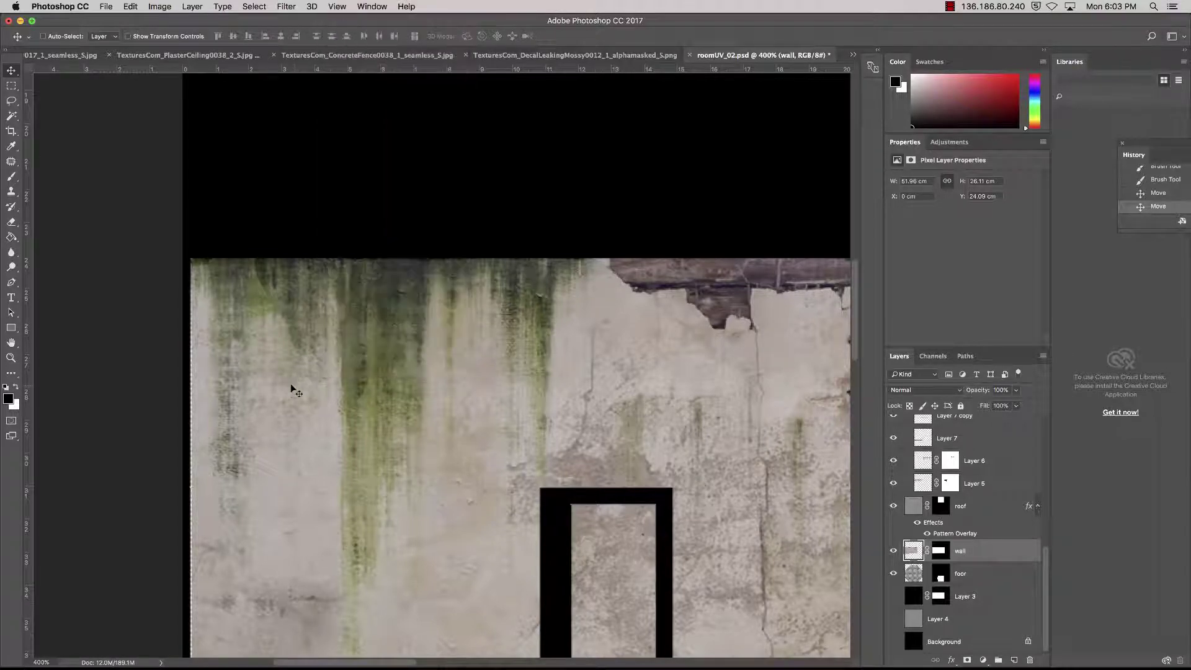
pyautogui.moveTo(290, 383); pyautogui.dragTo(289, 383)
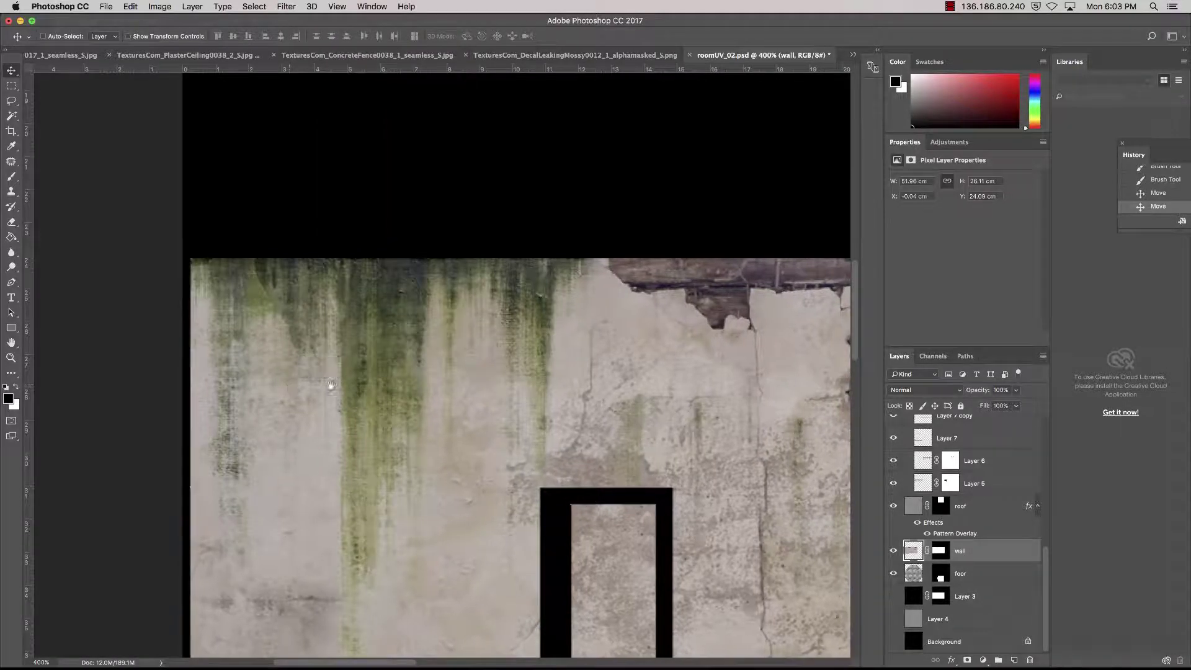
pyautogui.hscroll(10, 470, 365)
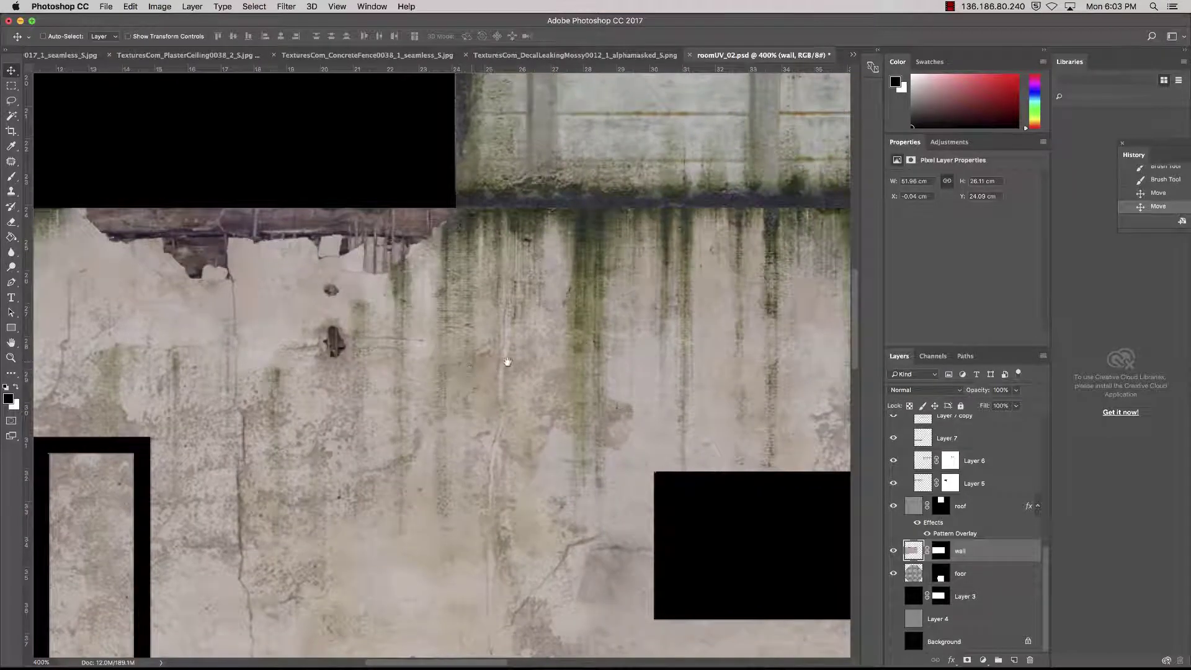
pyautogui.hscroll(10, 508, 362)
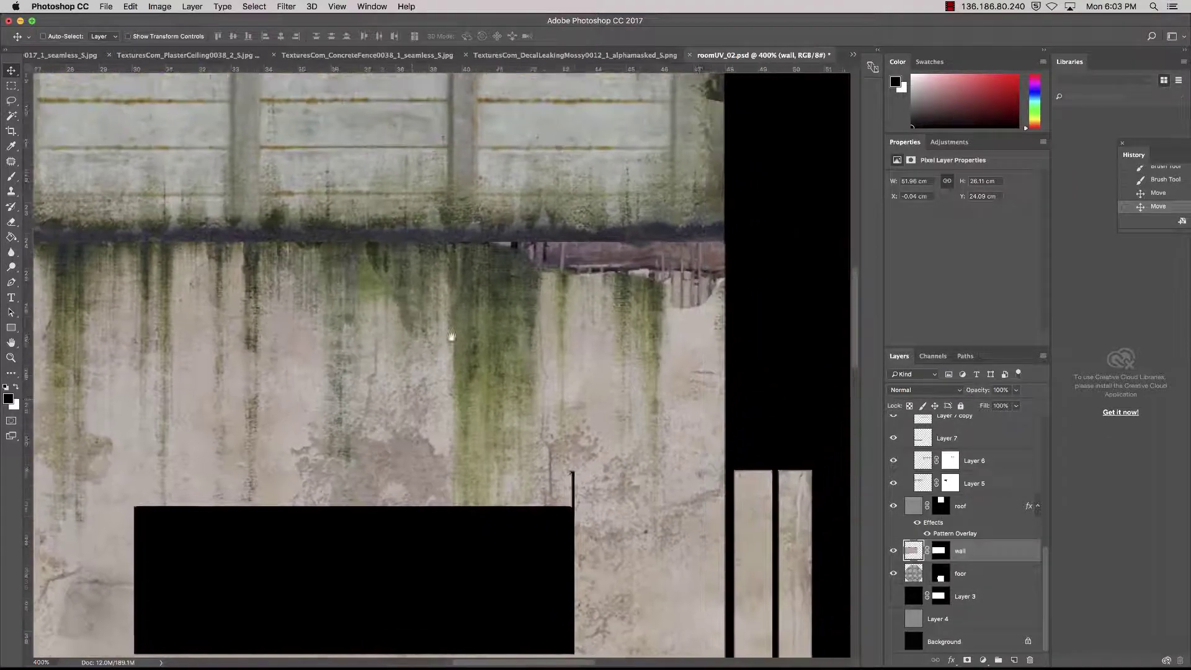
pyautogui.moveTo(451, 337)
pyautogui.mouseDown()
pyautogui.moveTo(433, 351)
pyautogui.moveTo(441, 341)
pyautogui.mouseUp()
pyautogui.moveTo(501, 371); pyautogui.dragTo(549, 380)
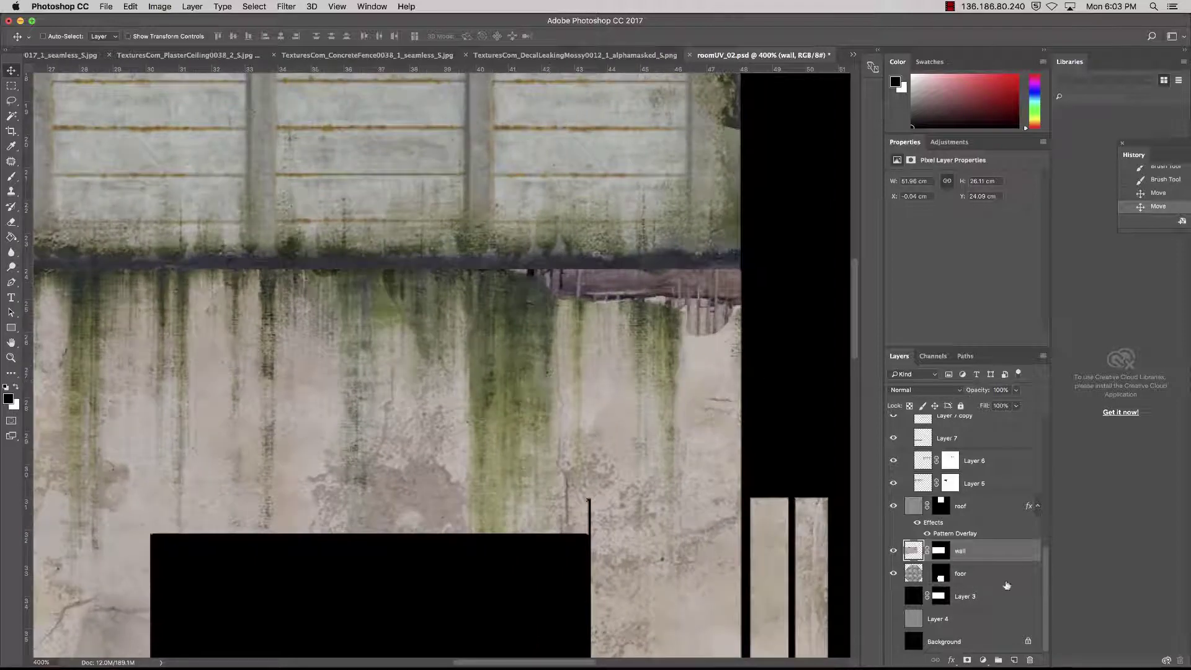
# Step: Paint white with the Brush on Layer 6's mask along the wall's upper edge to reveal grime over the exposed wood strip
pyautogui.moveTo(1046, 571); pyautogui.dragTo(1034, 427)
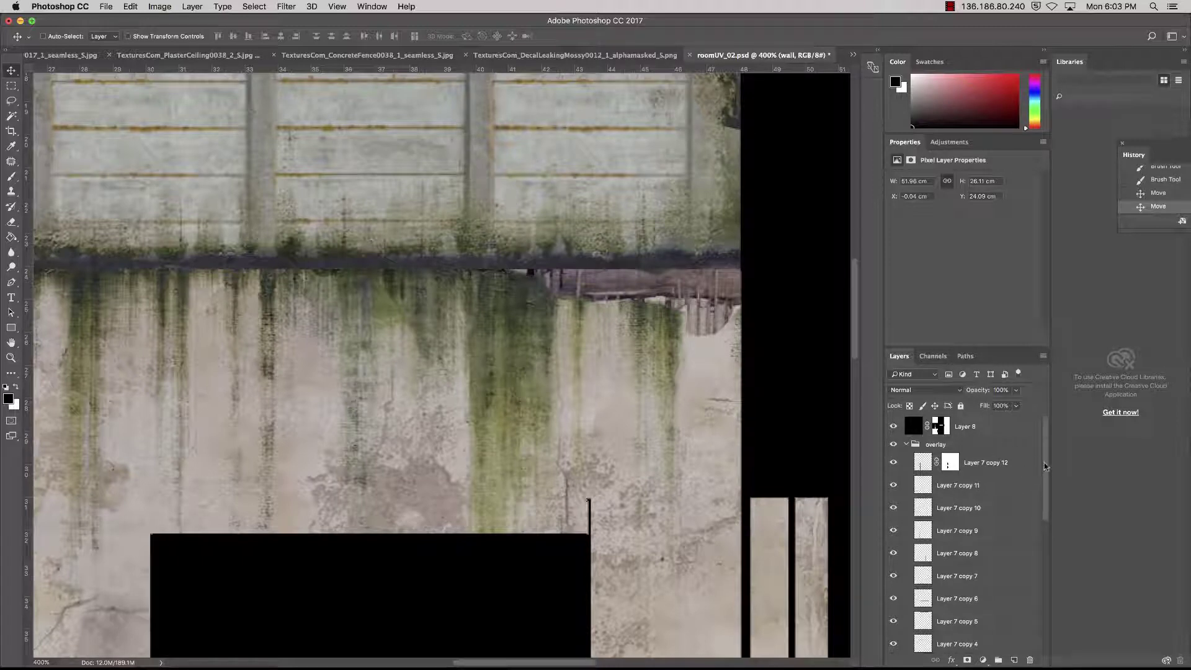
pyautogui.moveTo(1044, 466); pyautogui.dragTo(1051, 542)
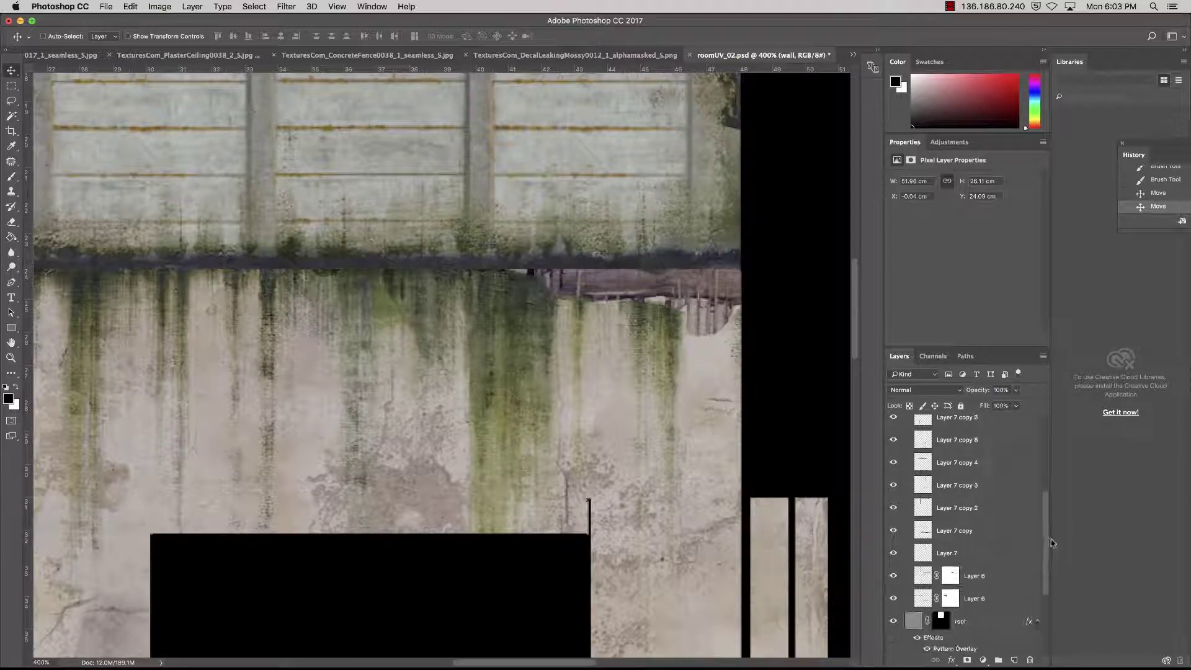
pyautogui.click(1010, 574)
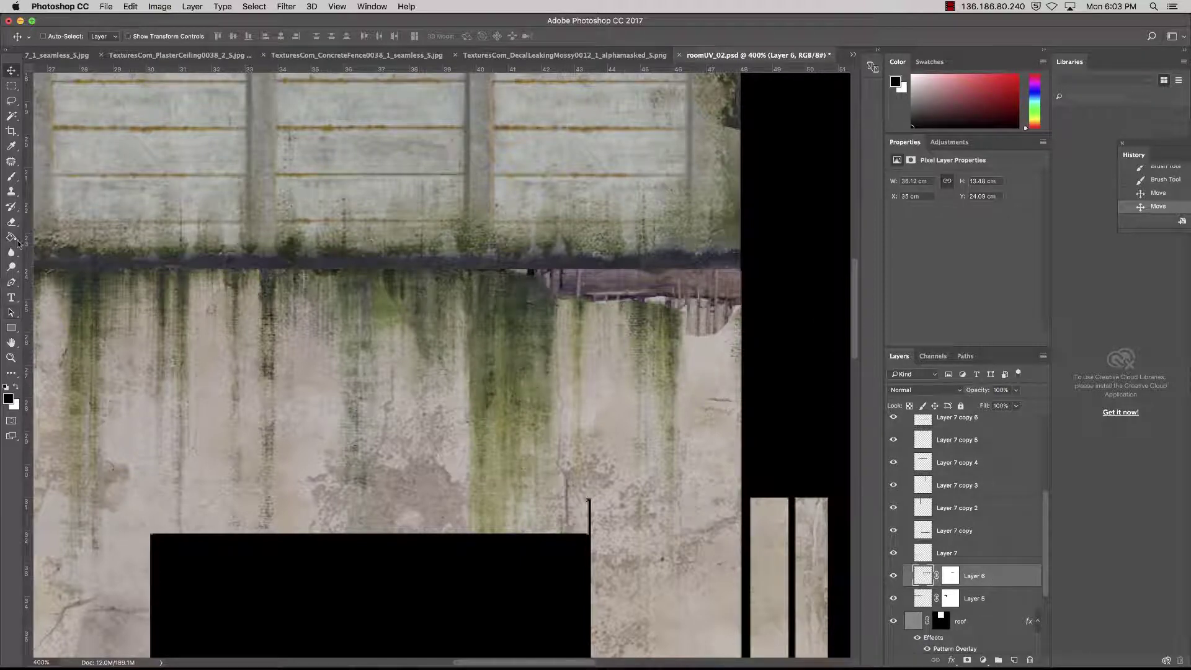
pyautogui.click(12, 177)
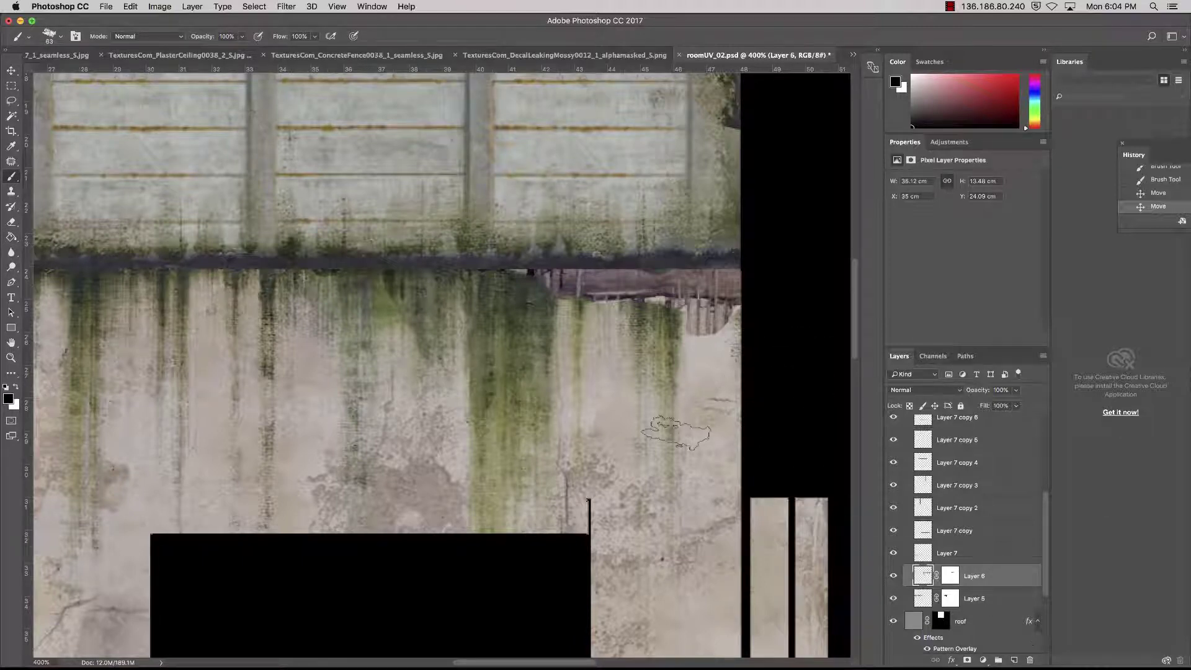
pyautogui.click(950, 575)
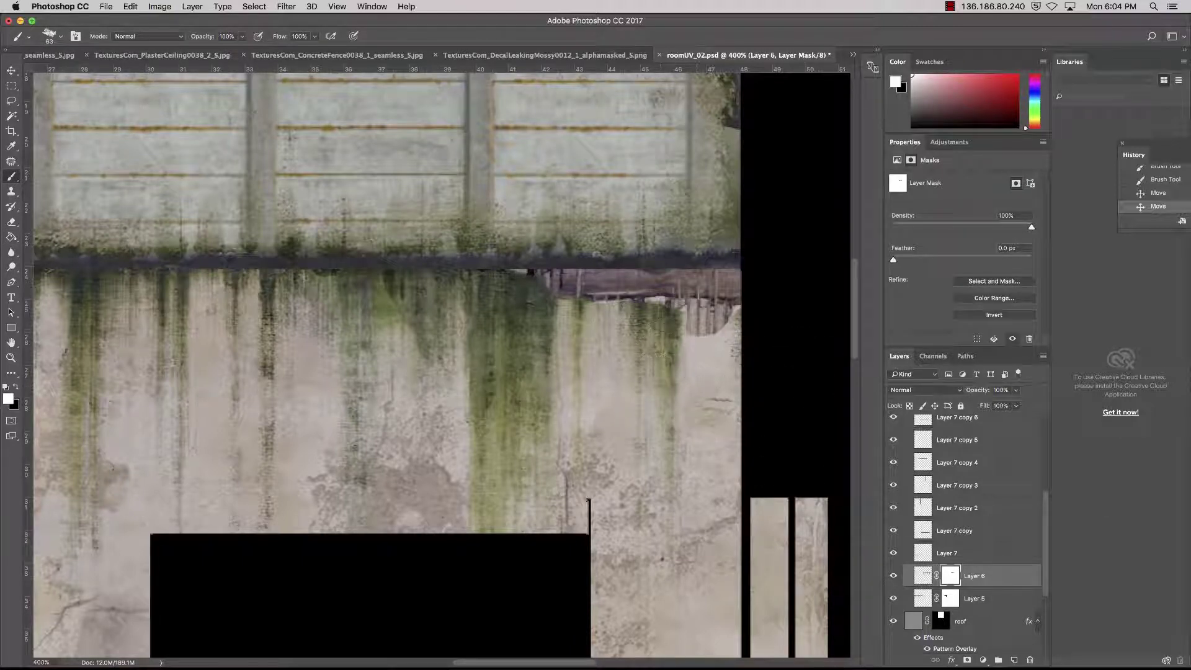
pyautogui.moveTo(646, 306)
pyautogui.mouseDown()
pyautogui.moveTo(592, 289)
pyautogui.moveTo(638, 262)
pyautogui.mouseUp()
pyautogui.moveTo(671, 302); pyautogui.dragTo(749, 284)
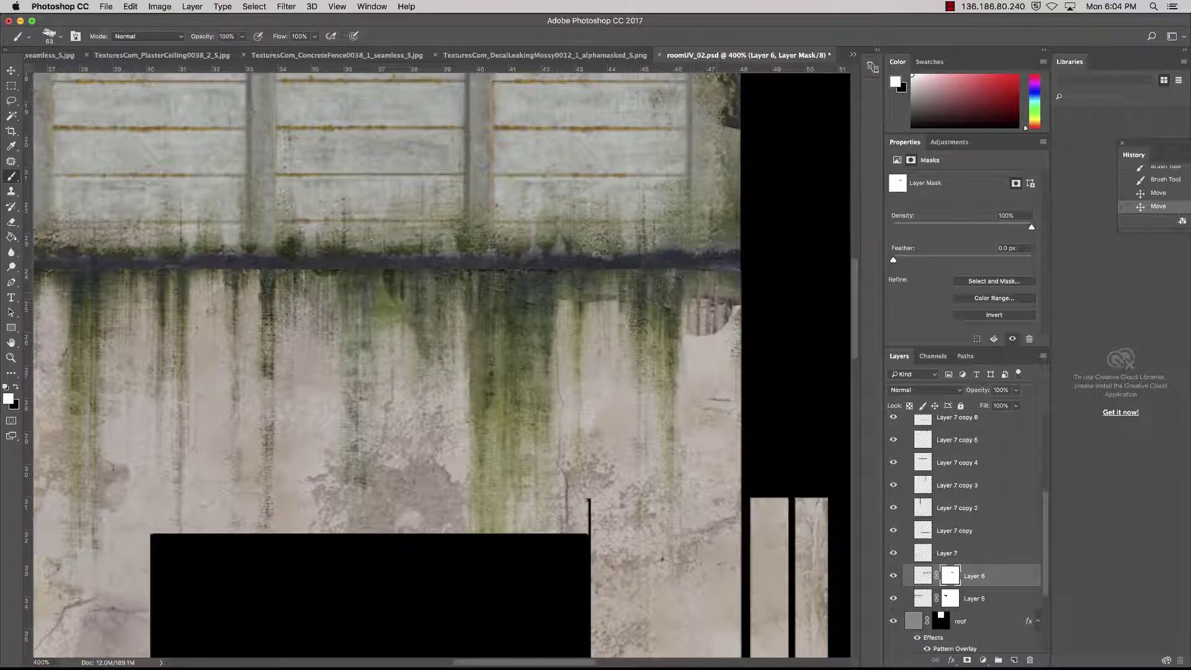
pyautogui.hscroll(-10, 491, 335)
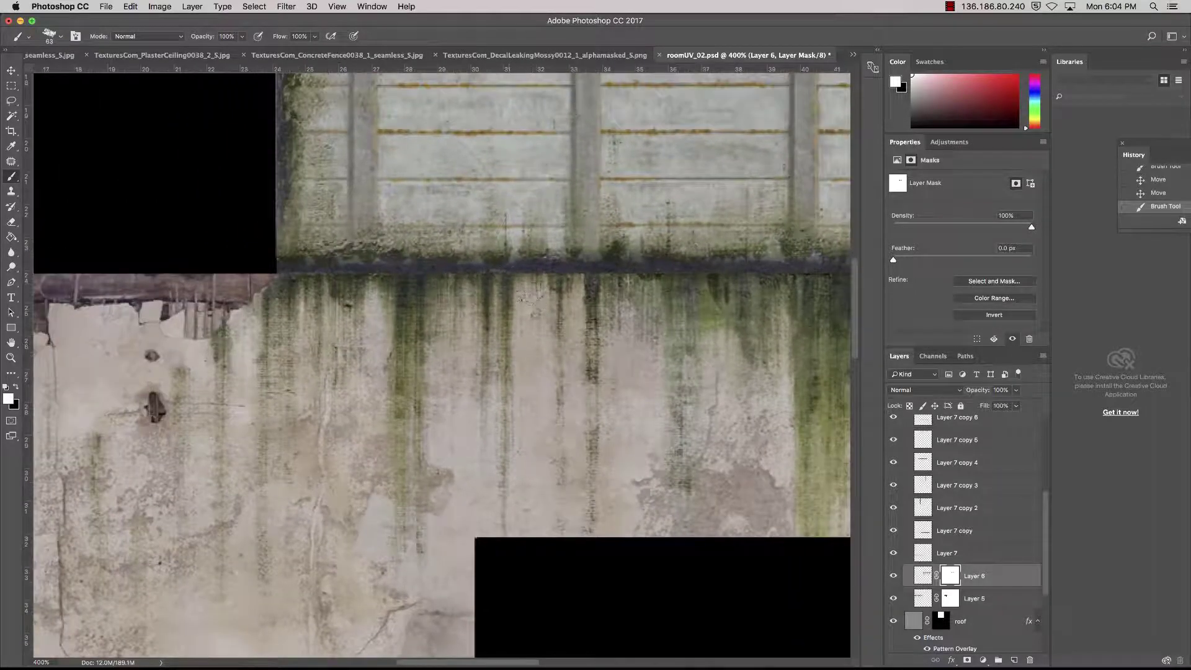
pyautogui.moveTo(529, 294); pyautogui.dragTo(503, 310)
# Step: Save the corrected texture document roomUV_02.psd with its layers
pyautogui.press('super+minus')
pyautogui.press('super+minus')
pyautogui.press('super+minus')
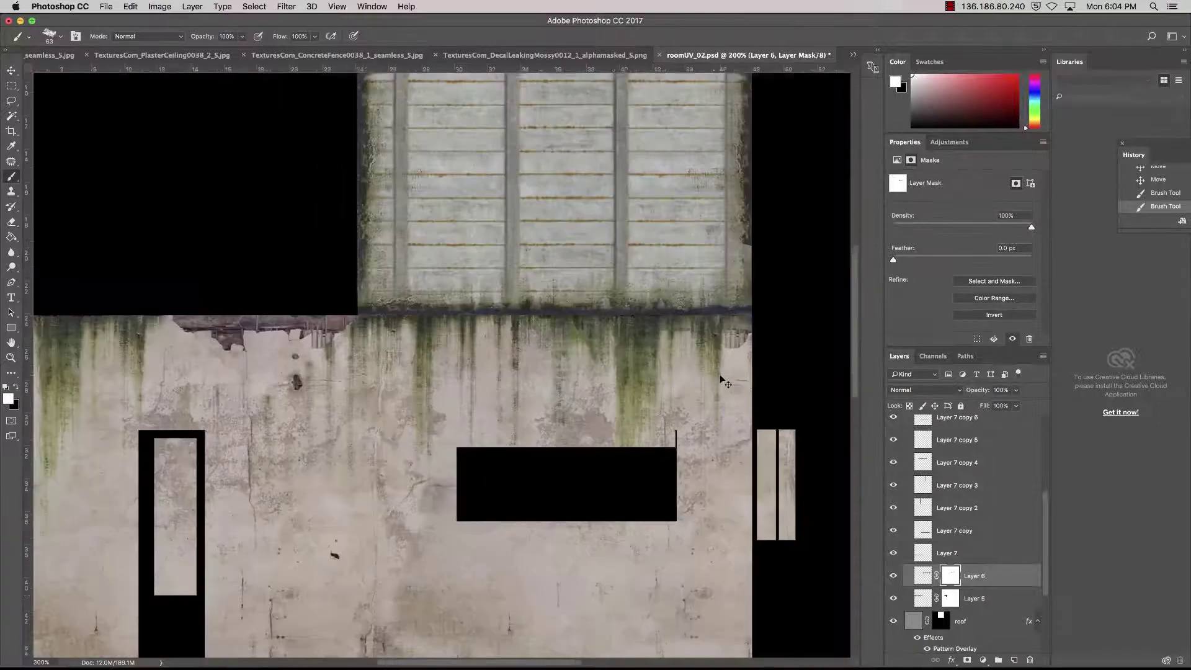
pyautogui.press('super+minus')
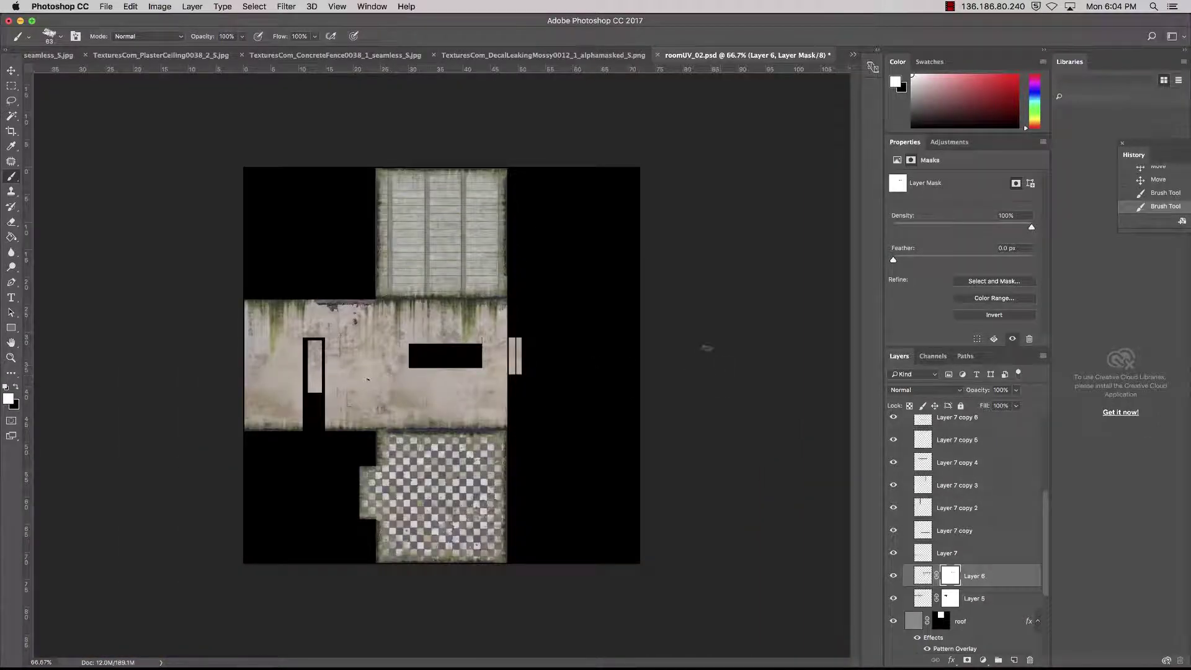
pyautogui.click(103, 4)
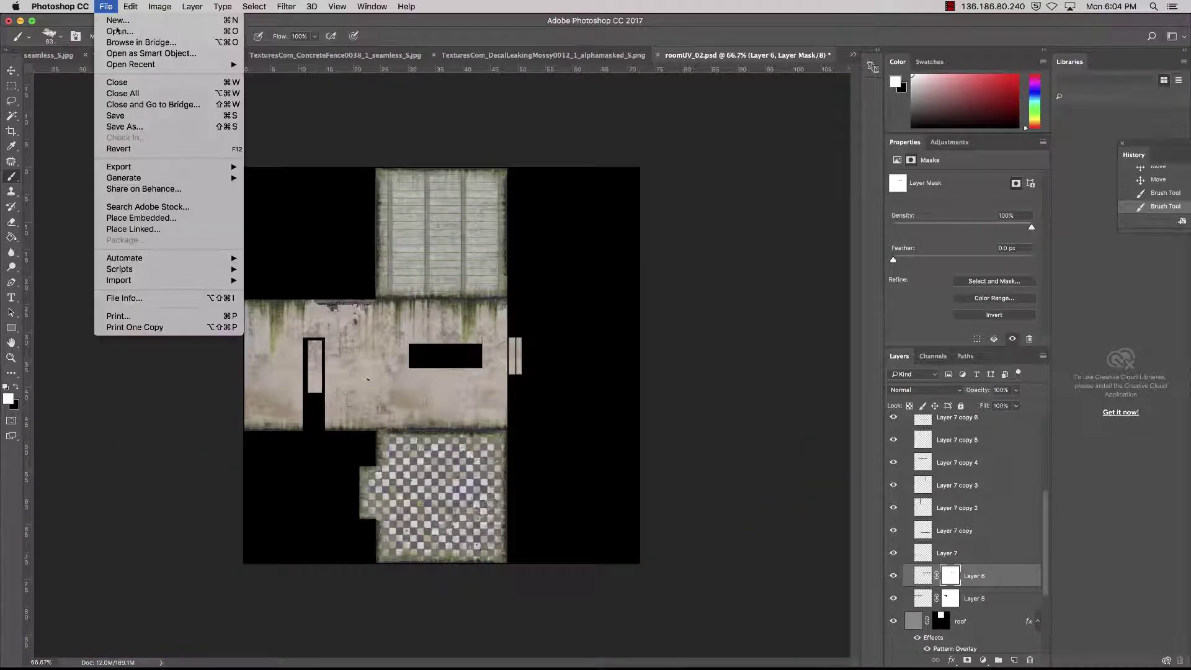
pyautogui.click(152, 118)
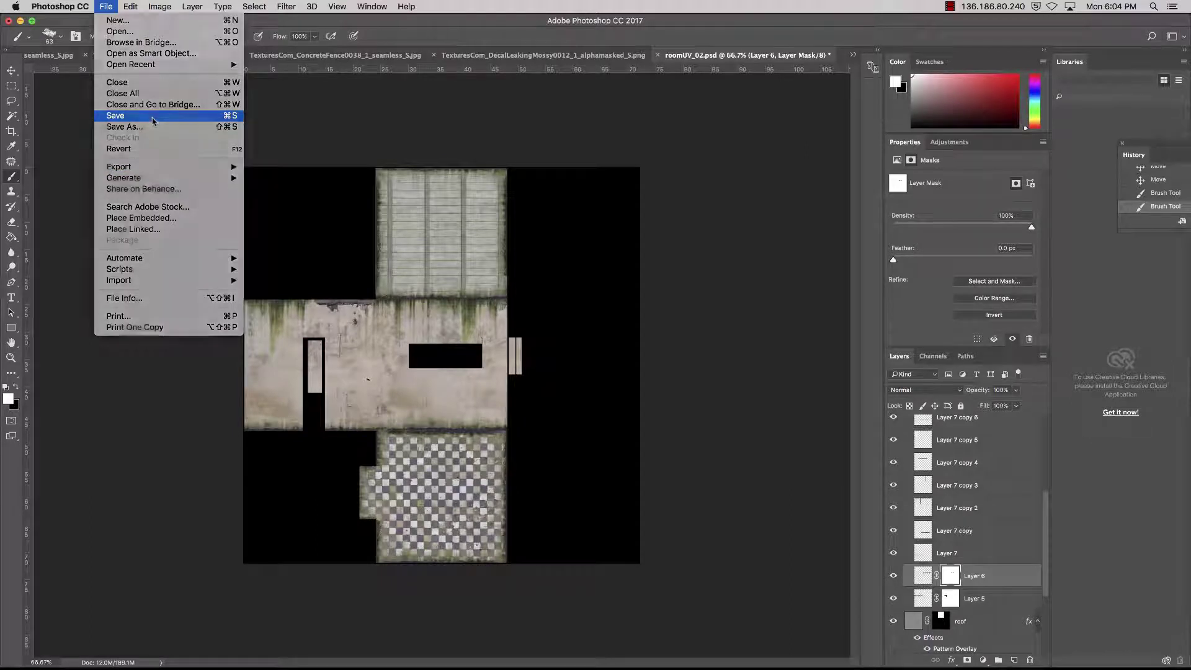
# Step: Save a TIFF copy without layers in the sourceimages folder, replacing the existing room_02.tif, and accept the TIFF options
pyautogui.click(104, 6)
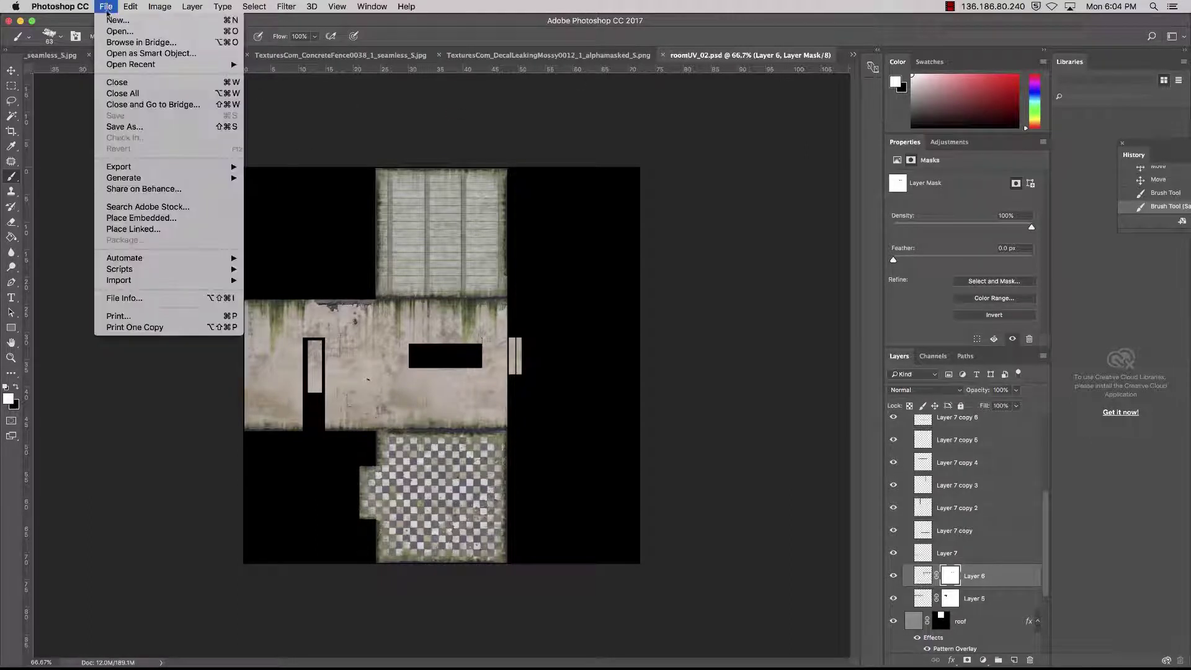
pyautogui.click(149, 129)
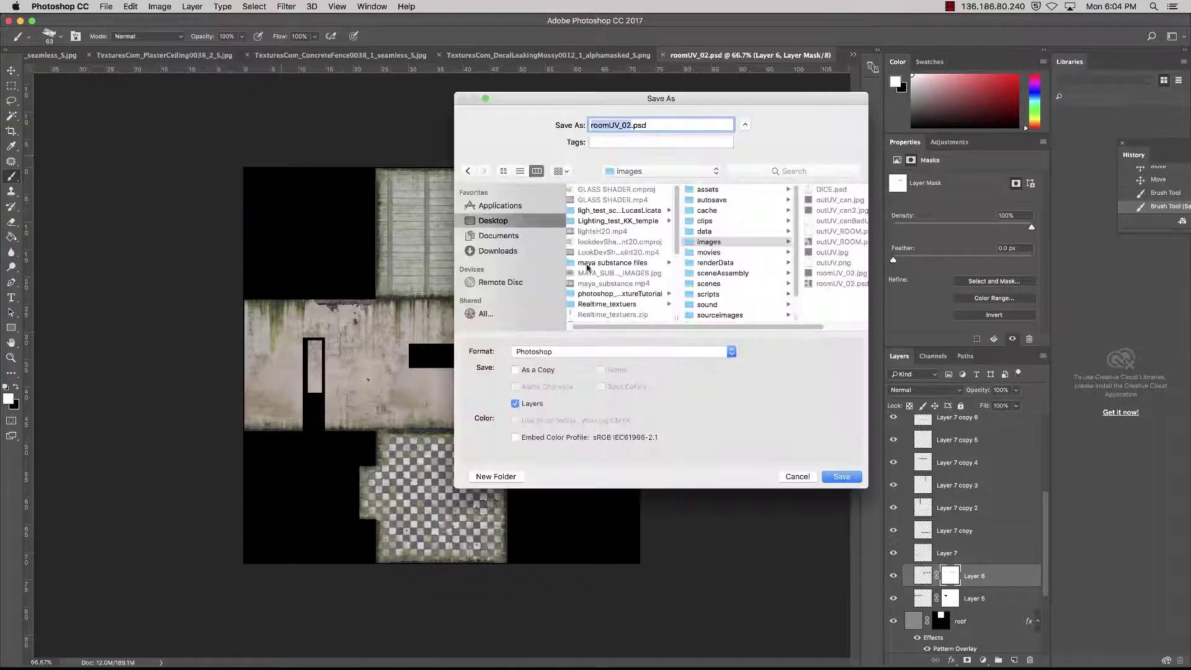
pyautogui.click(744, 315)
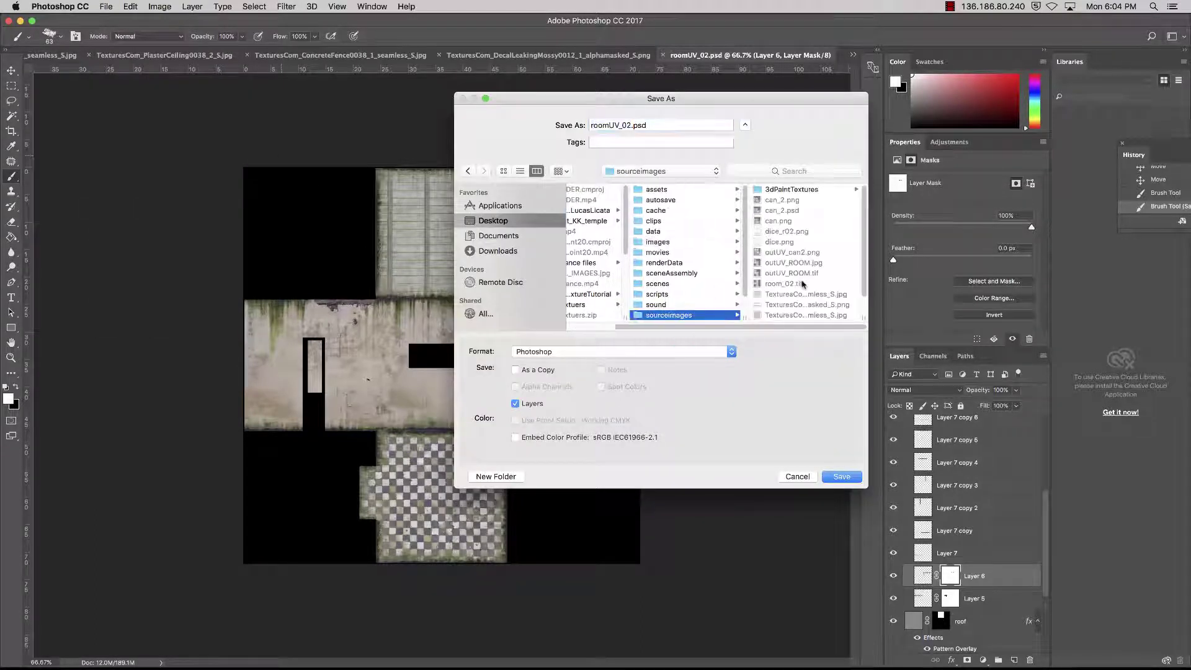
pyautogui.click(638, 347)
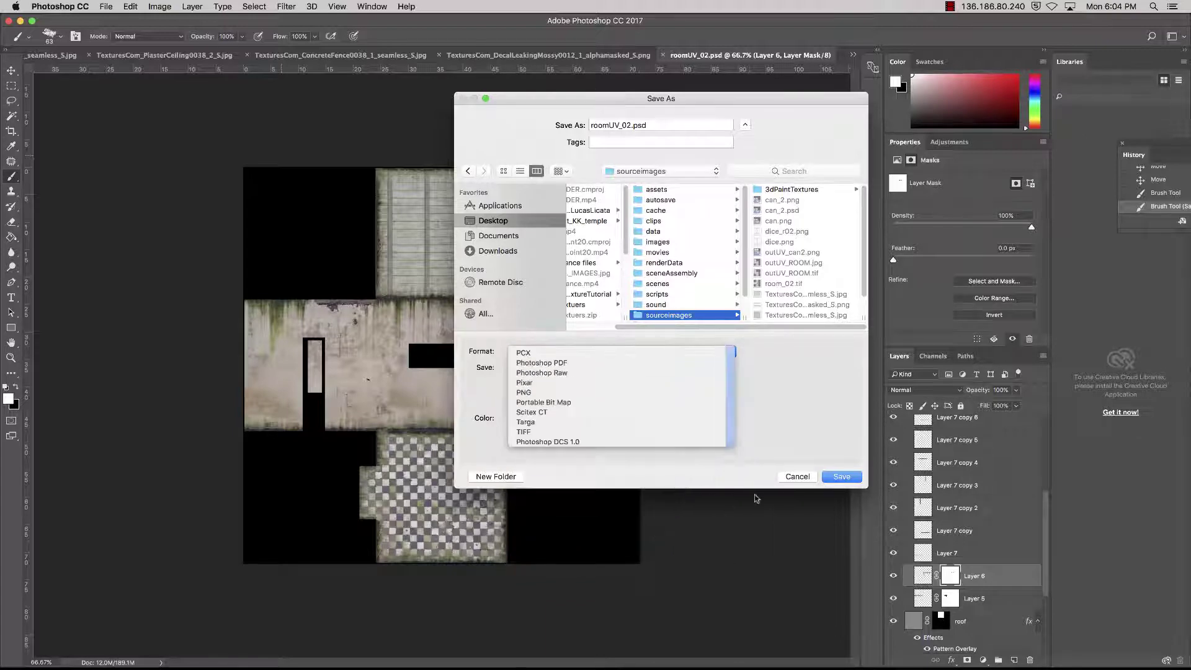
pyautogui.click(524, 431)
pyautogui.scroll(-2, 835, 307)
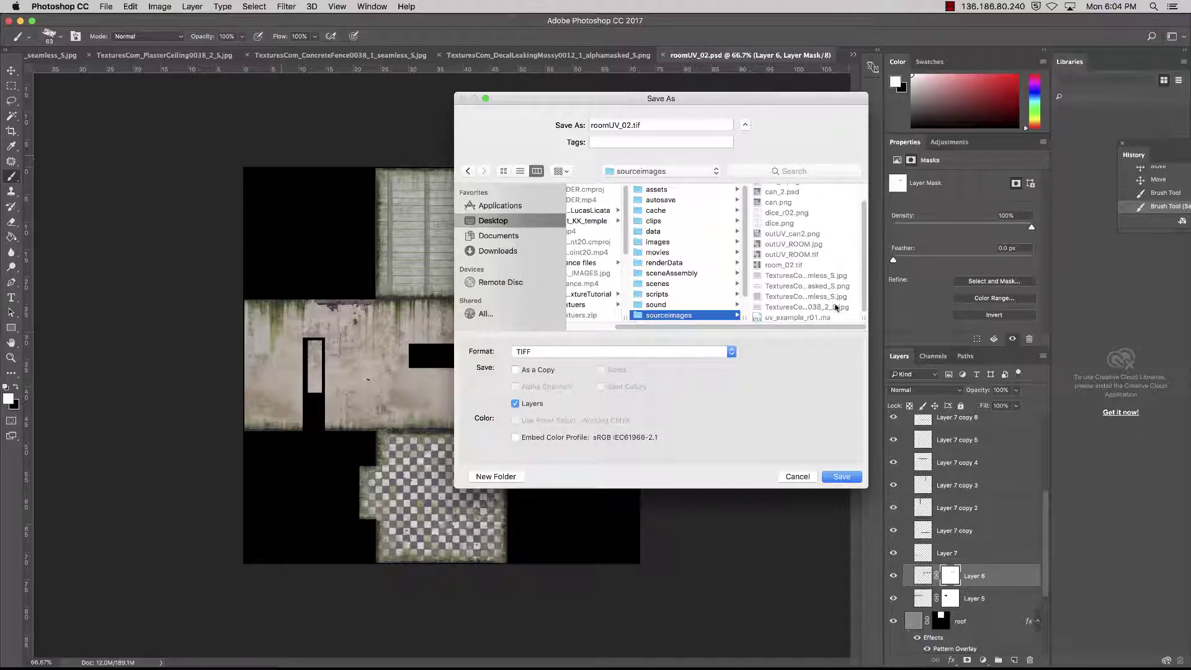
pyautogui.click(783, 266)
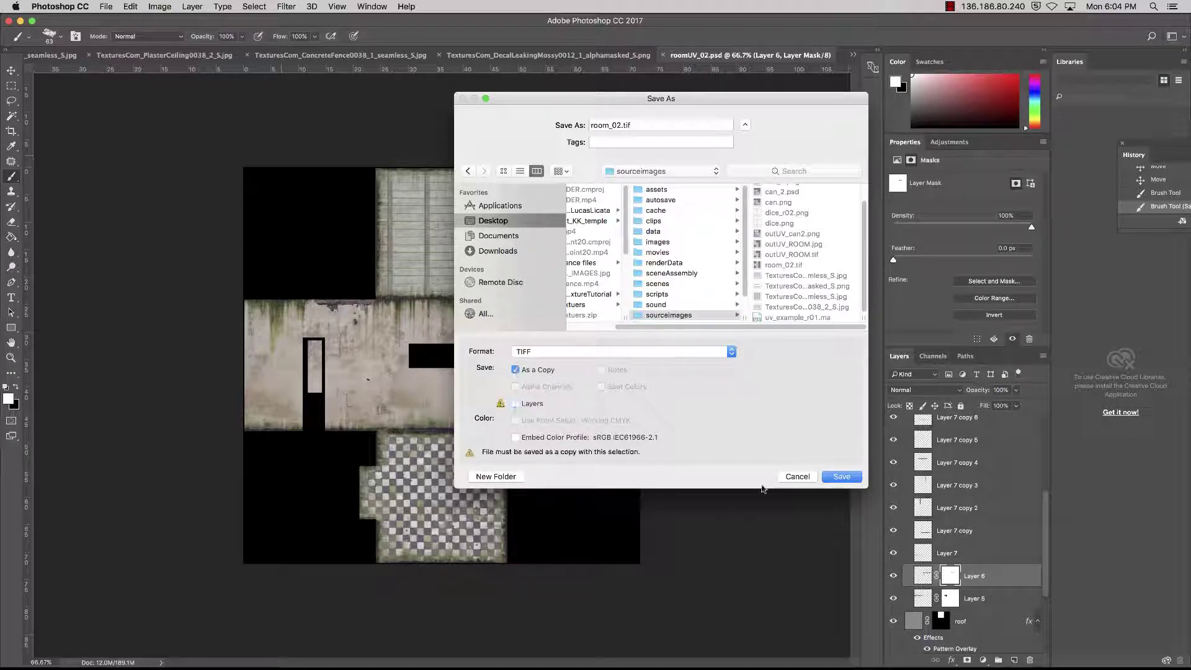
pyautogui.click(842, 477)
pyautogui.click(746, 175)
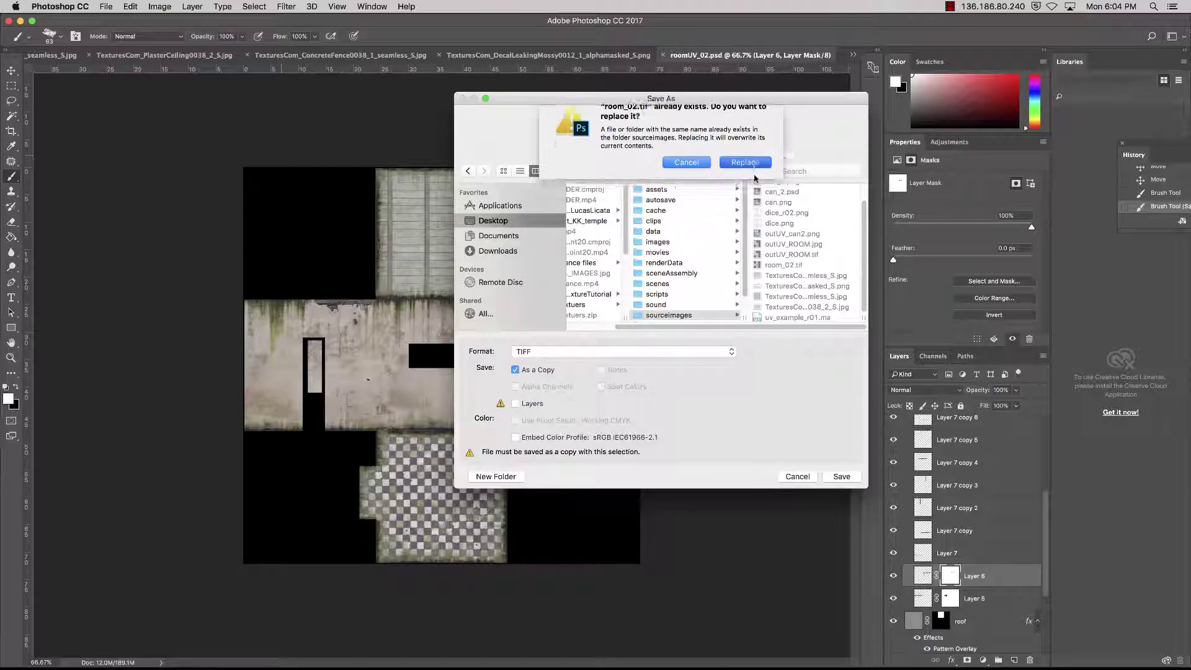
pyautogui.click(732, 246)
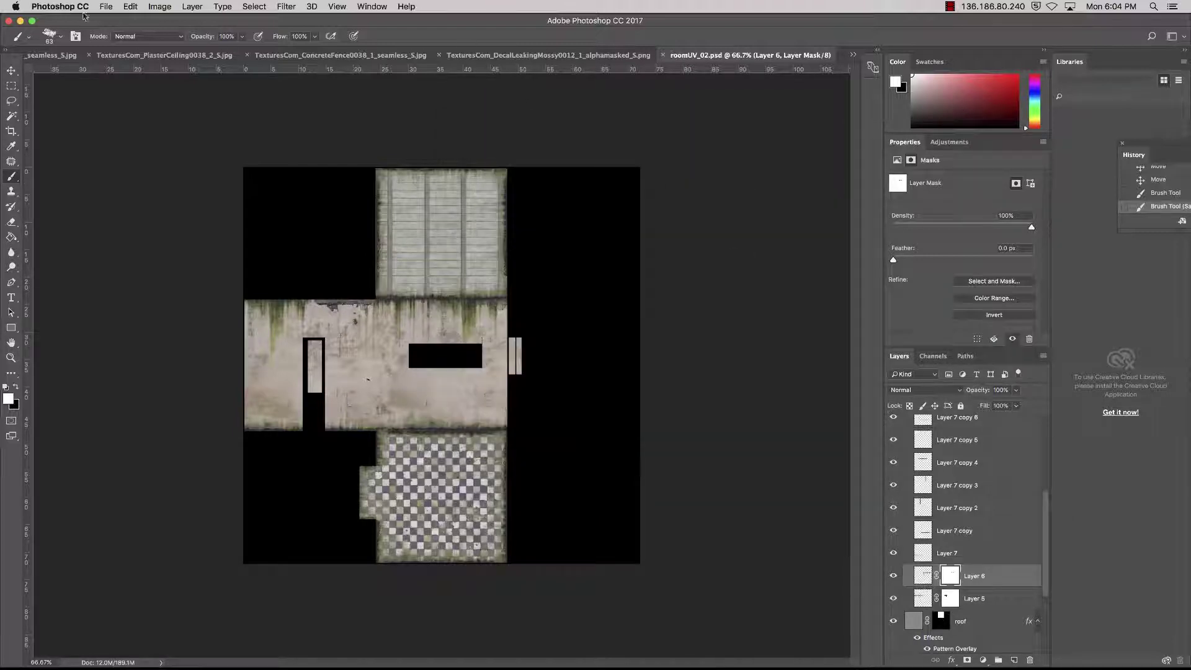
# Step: Switch to Maya and reload the room_02.tif image in the file4 texture node
pyautogui.click(20, 21)
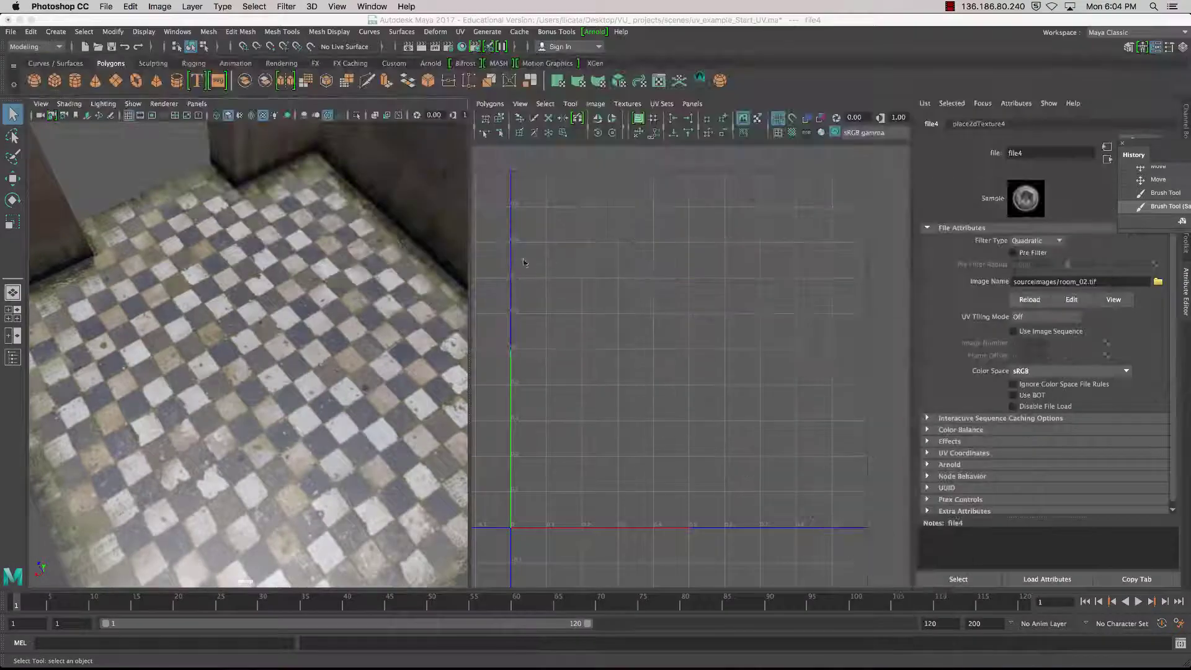
pyautogui.keyDown('alt'); pyautogui.moveTo(351, 301); pyautogui.dragTo(322, 308); pyautogui.keyUp('alt')
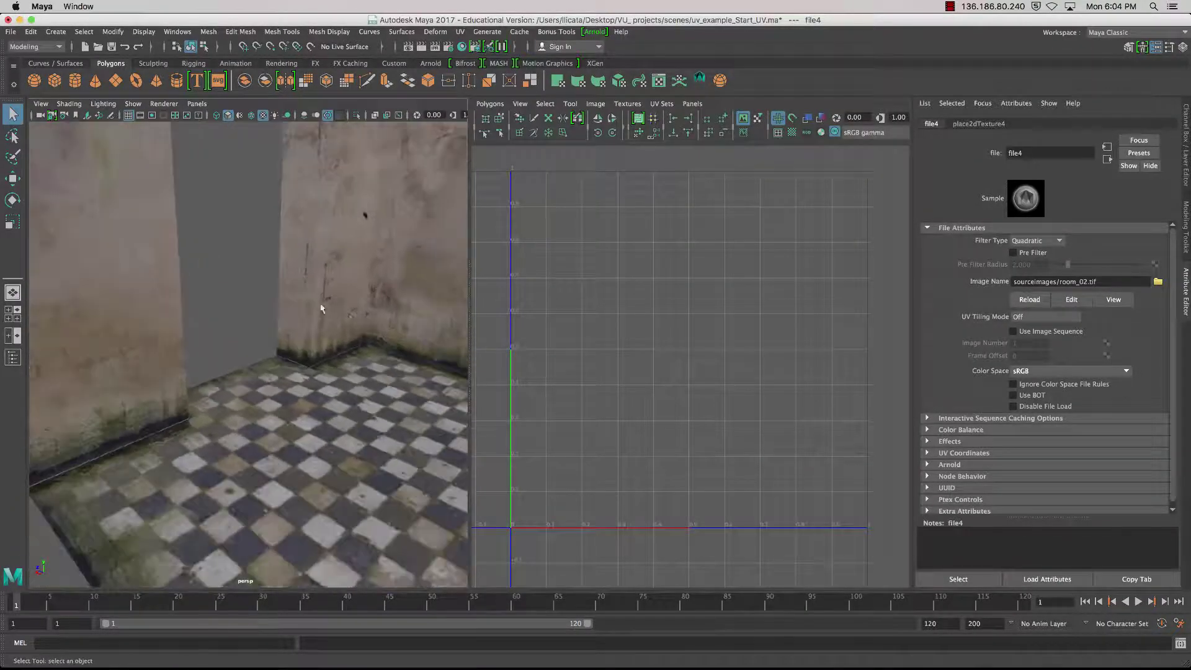
pyautogui.click(1041, 301)
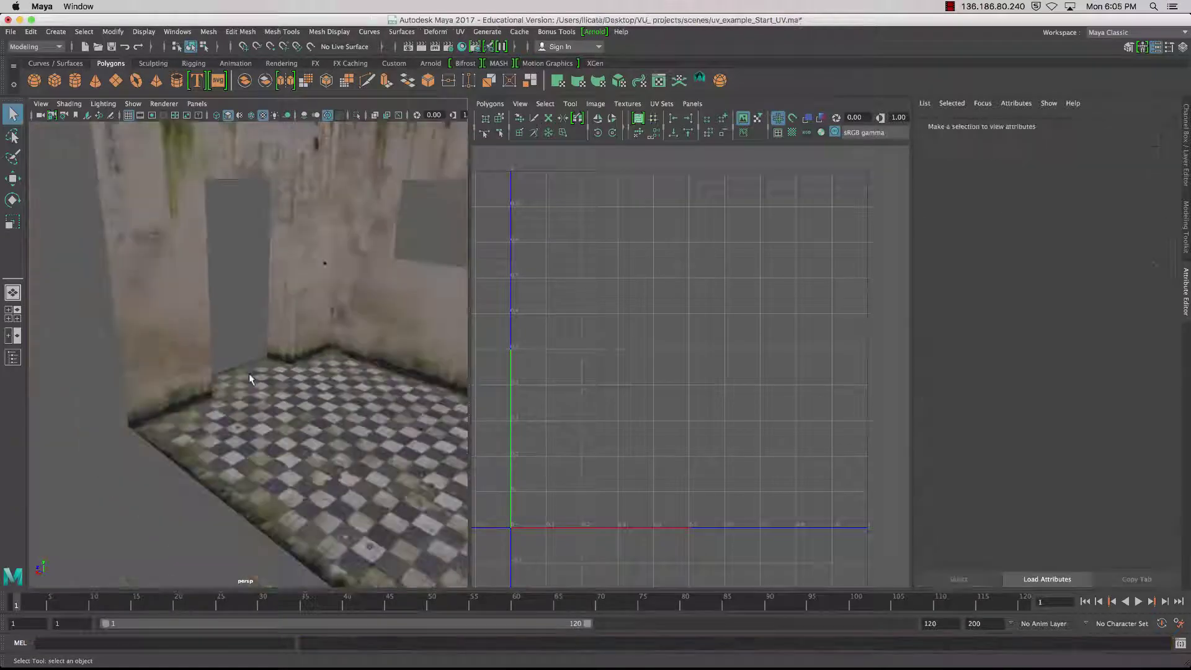
# Step: Examine the textured room's wall and floor edges around the doorway, the corner and the window wall for seams
pyautogui.keyDown('alt'); pyautogui.moveTo(250, 378); pyautogui.dragTo(153, 370); pyautogui.keyUp('alt')
pyautogui.scroll(-5, 240, 378)
pyautogui.scroll(5, 239, 378)
pyautogui.keyDown('alt'); pyautogui.moveTo(121, 361); pyautogui.dragTo(248, 380); pyautogui.keyUp('alt')
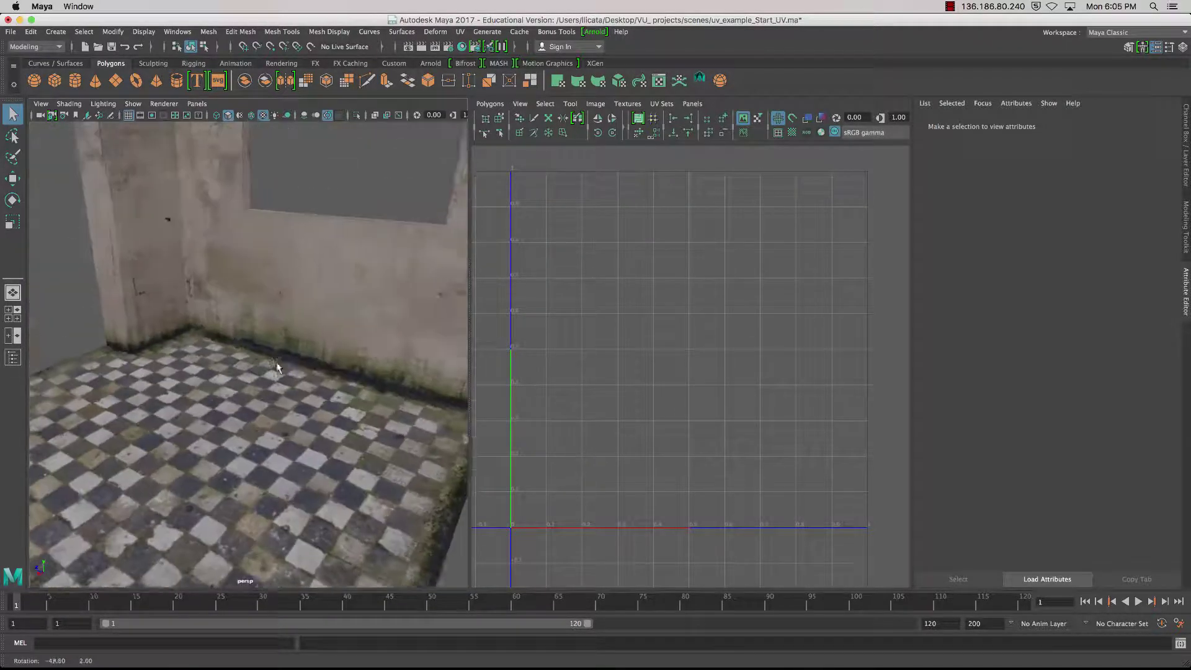
pyautogui.keyDown('alt'); pyautogui.moveTo(267, 319); pyautogui.dragTo(275, 354); pyautogui.keyUp('alt')
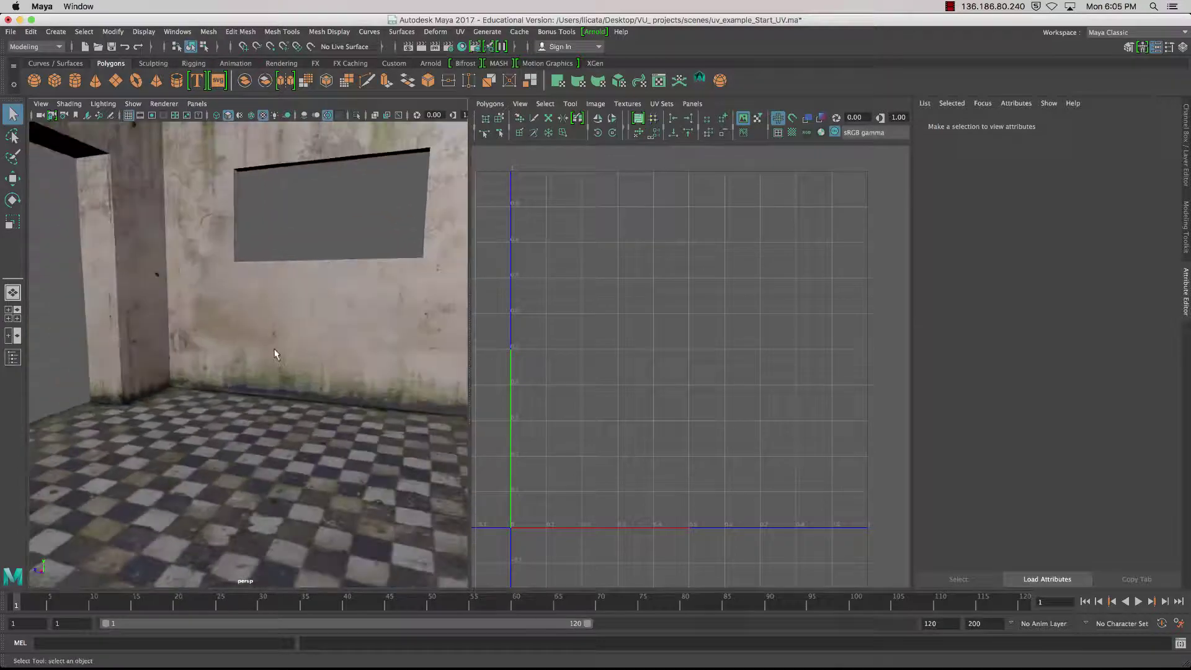
pyautogui.press('super+Tab')
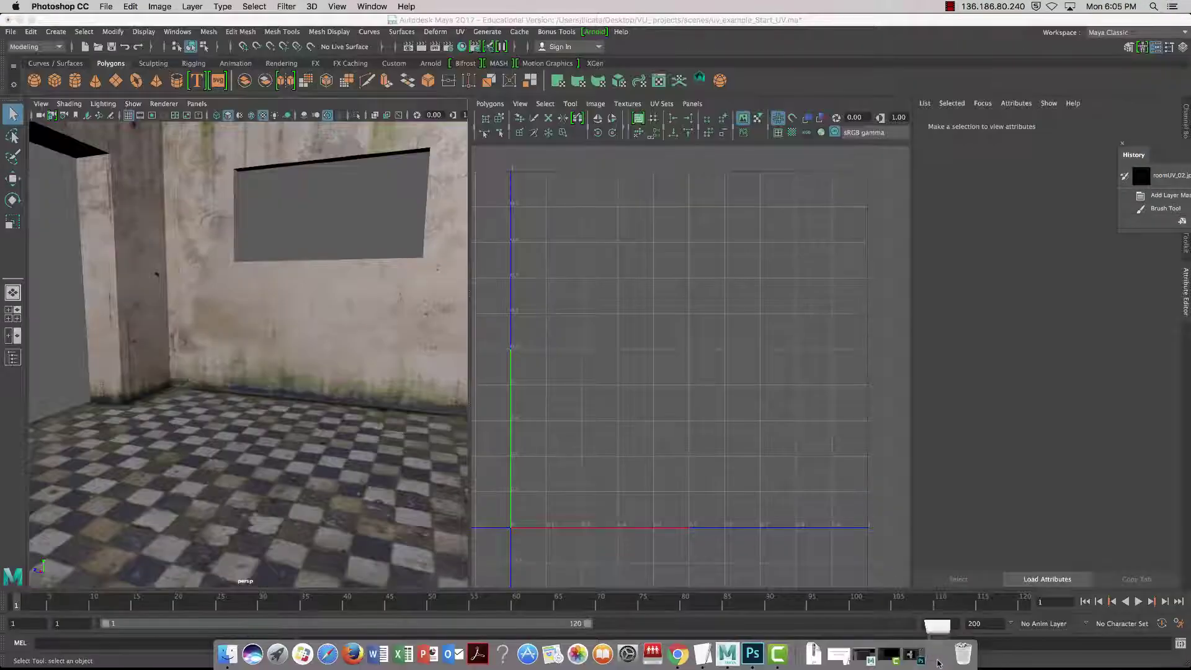
pyautogui.click(931, 661)
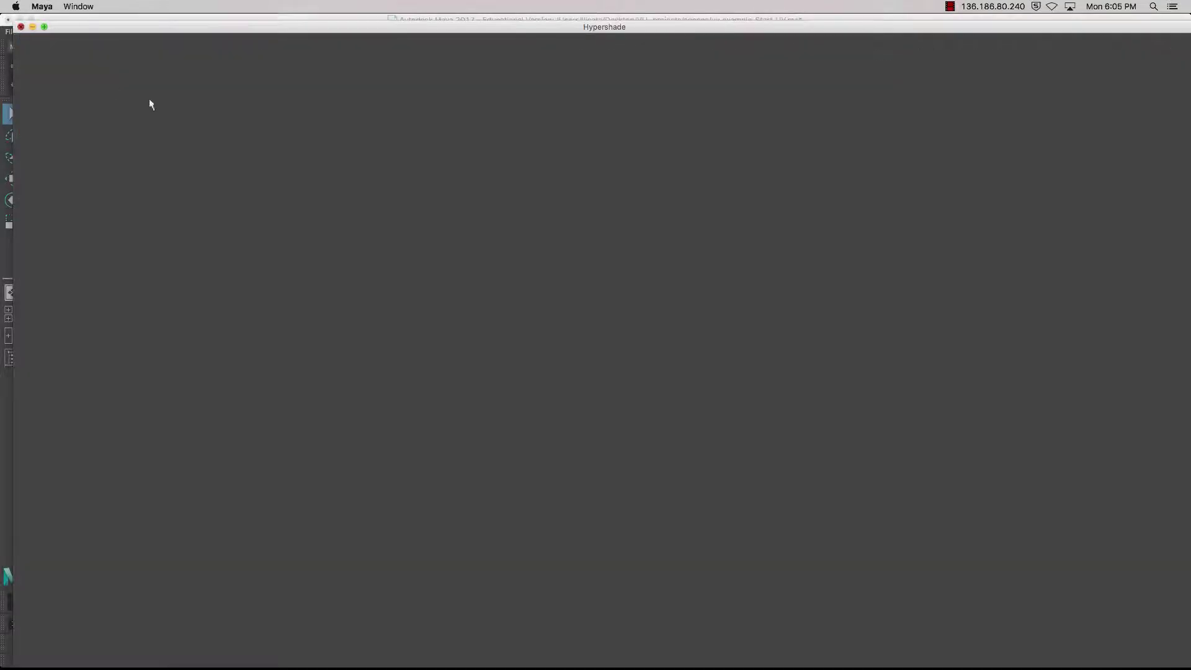
pyautogui.click(20, 26)
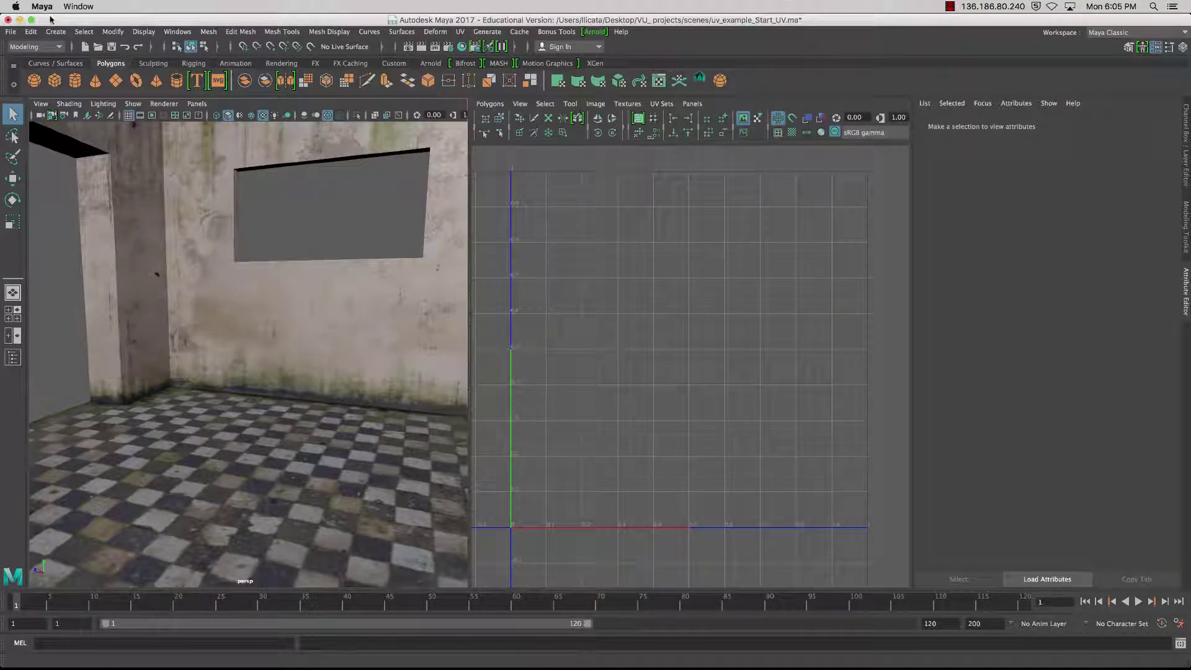
pyautogui.keyDown('alt'); pyautogui.moveTo(306, 458); pyautogui.dragTo(234, 425); pyautogui.keyUp('alt')
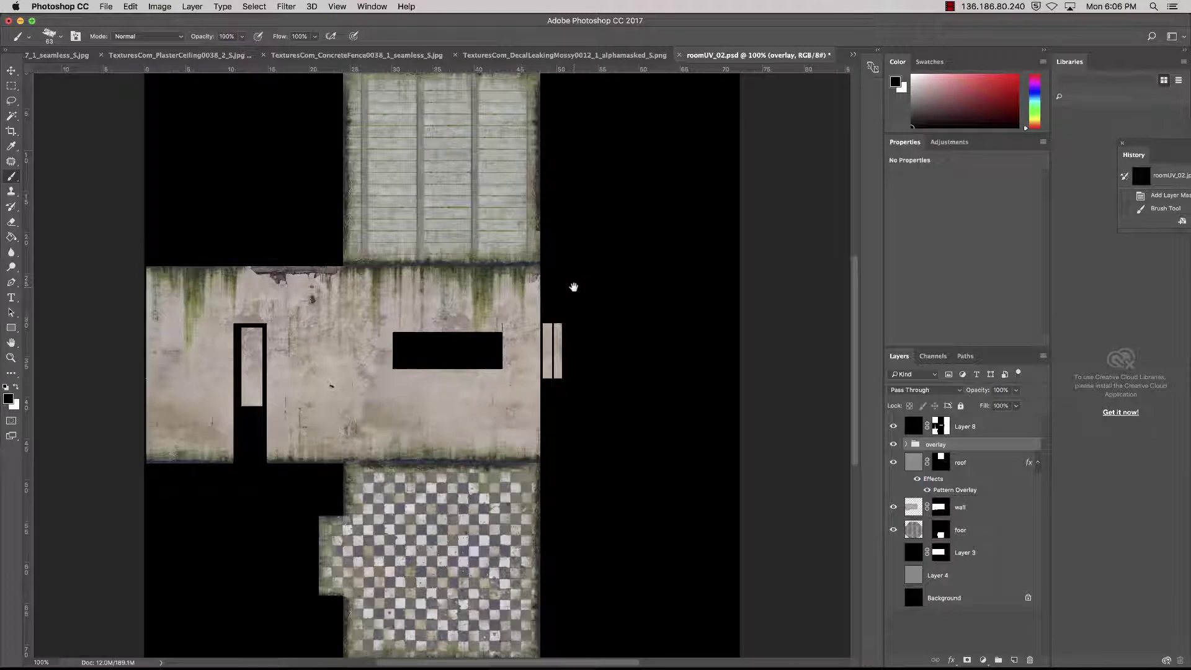
# Step: Switch to Photoshop and compare the red, green and blue channels of roomUV_02.psd one by one
pyautogui.hscroll(-2, 568, 320)
pyautogui.hscroll(3, 568, 320)
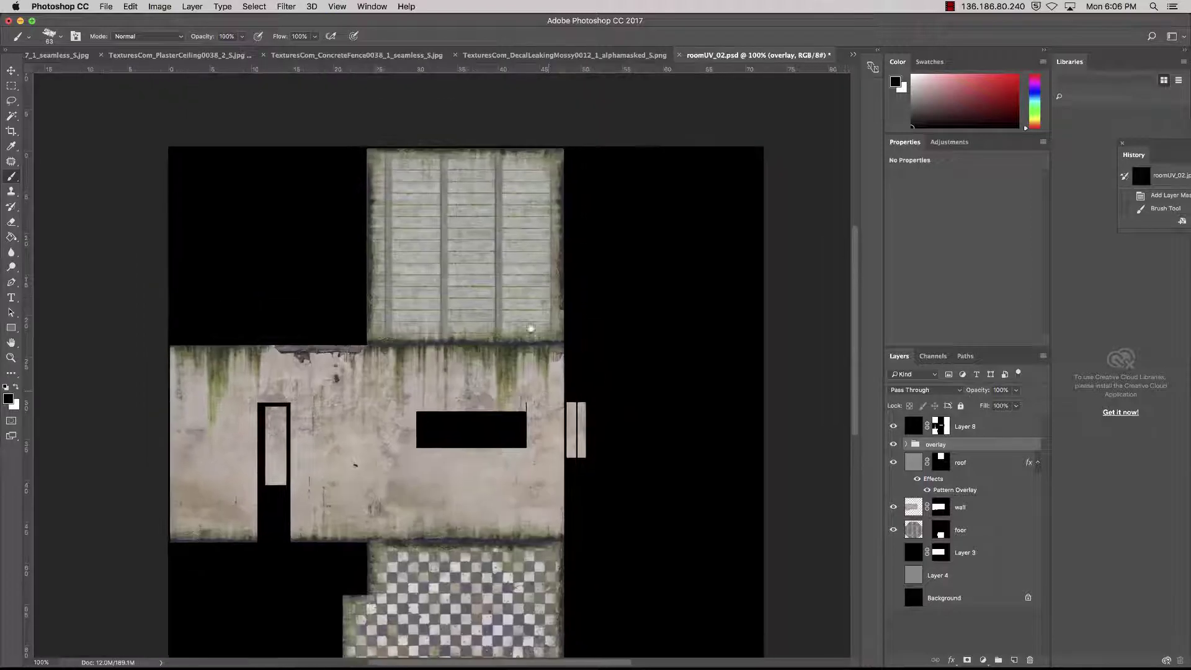
pyautogui.scroll(-2, 535, 302)
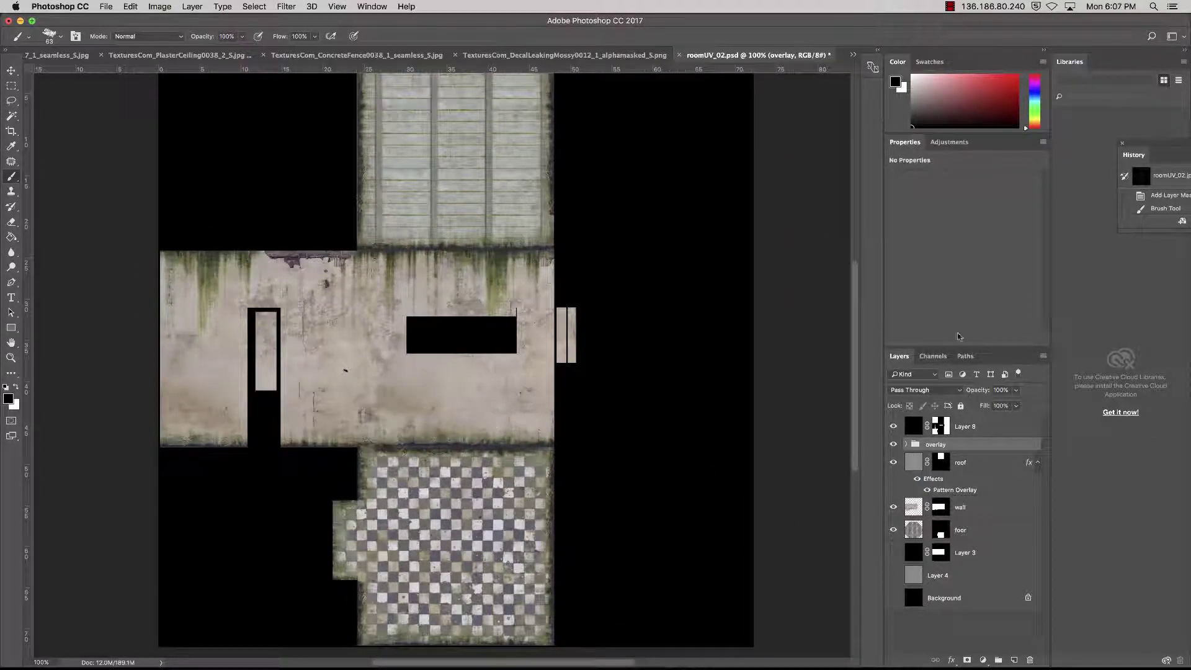
pyautogui.click(934, 356)
pyautogui.click(924, 426)
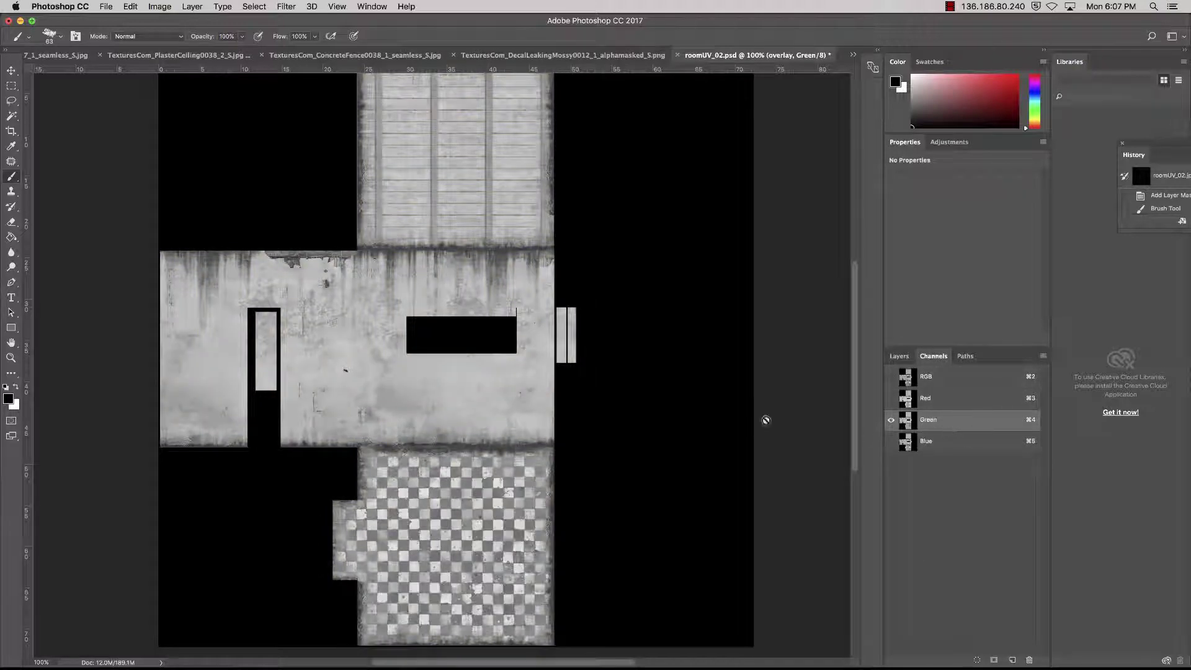
pyautogui.click(947, 441)
pyautogui.click(944, 398)
pyautogui.click(951, 441)
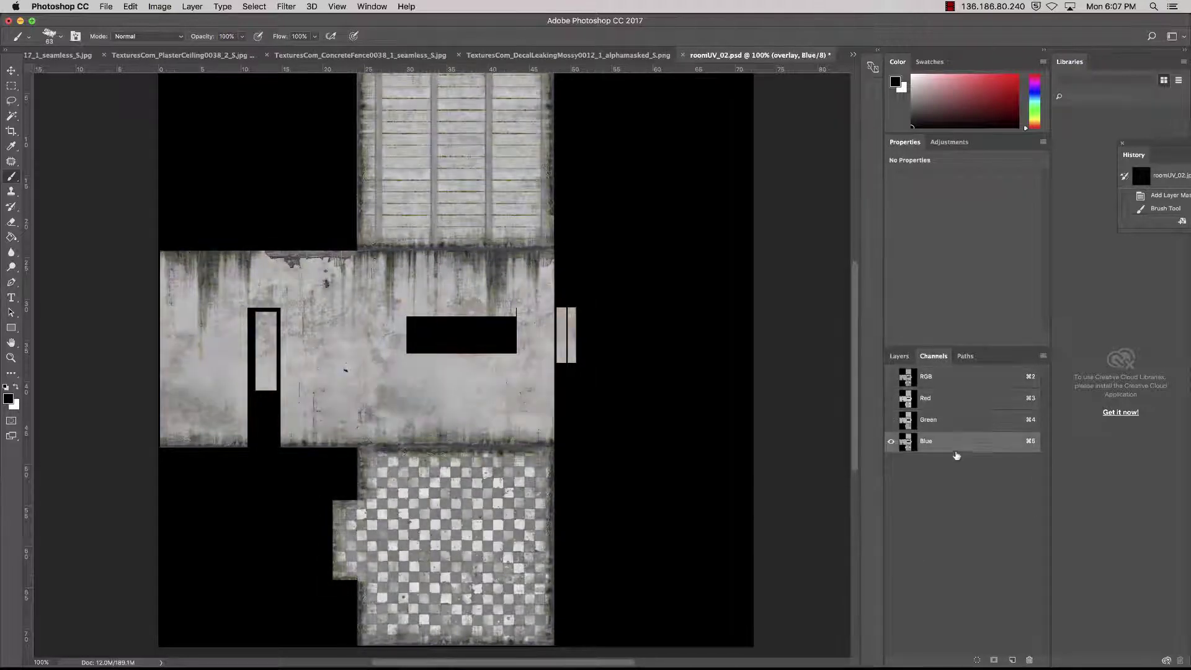
pyautogui.click(962, 420)
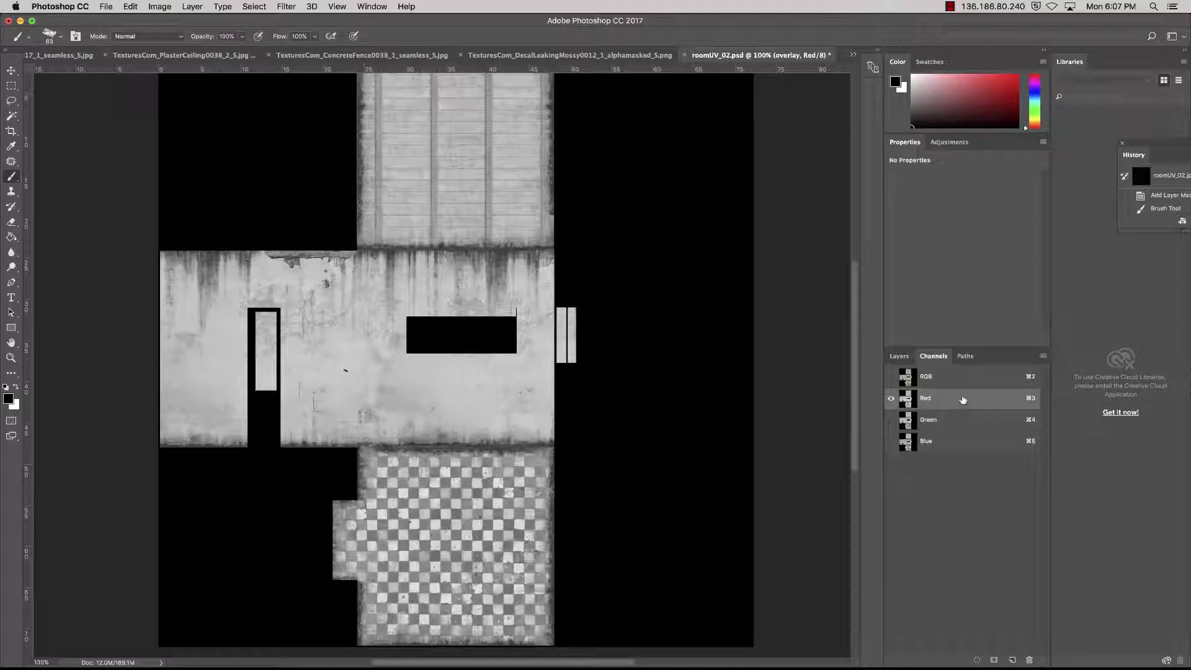
pyautogui.click(958, 440)
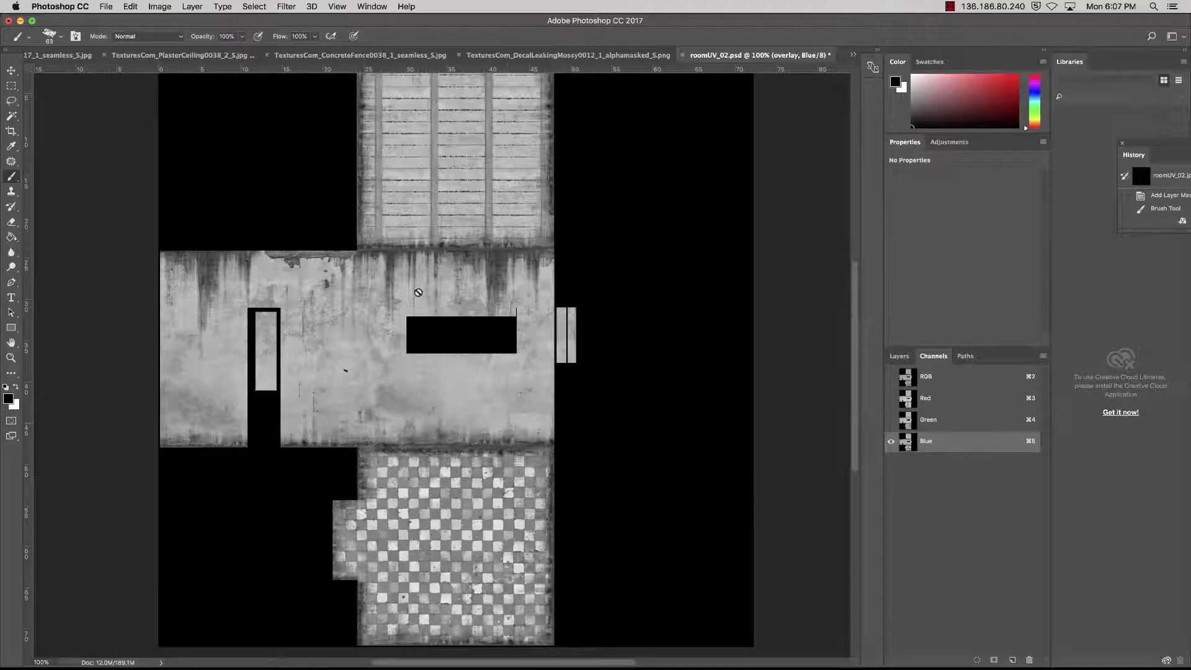
pyautogui.click(943, 425)
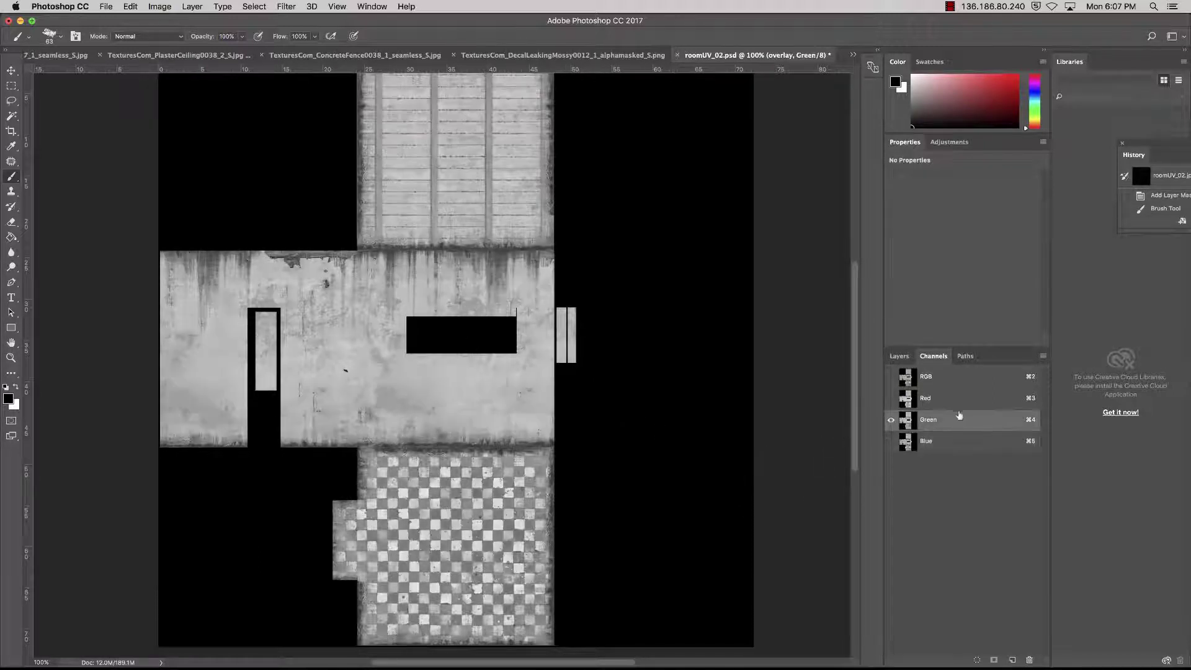
pyautogui.click(958, 403)
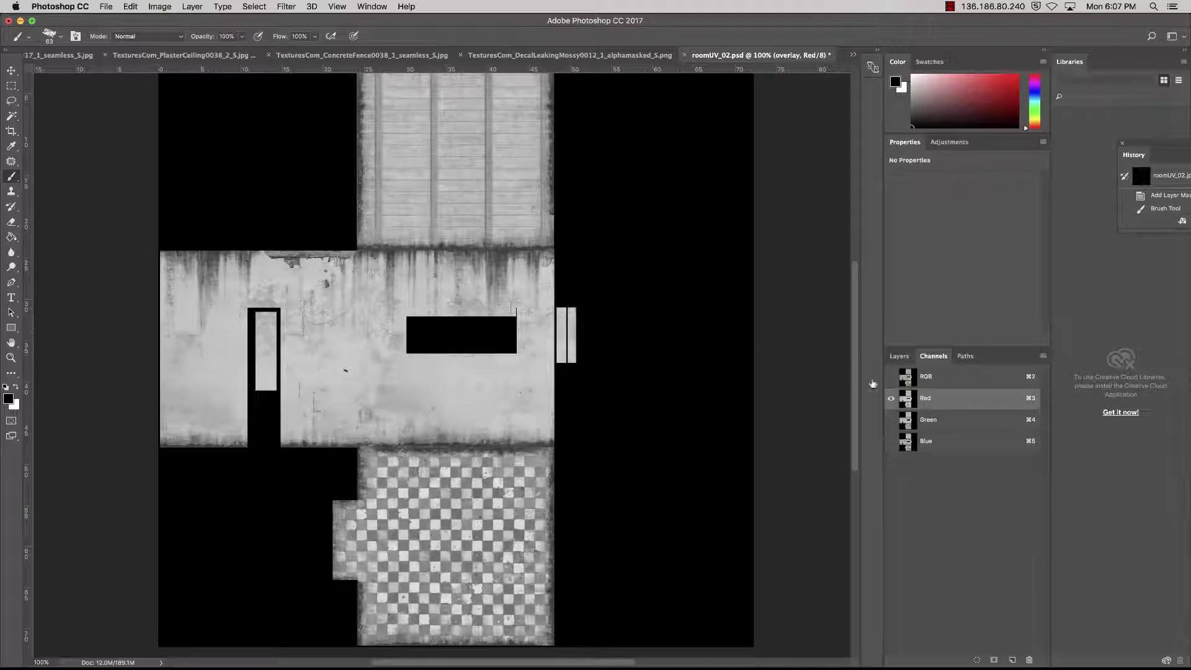
# Step: Isolate the green channel of roomUV_02.psd, select the whole canvas and copy it
pyautogui.click(938, 418)
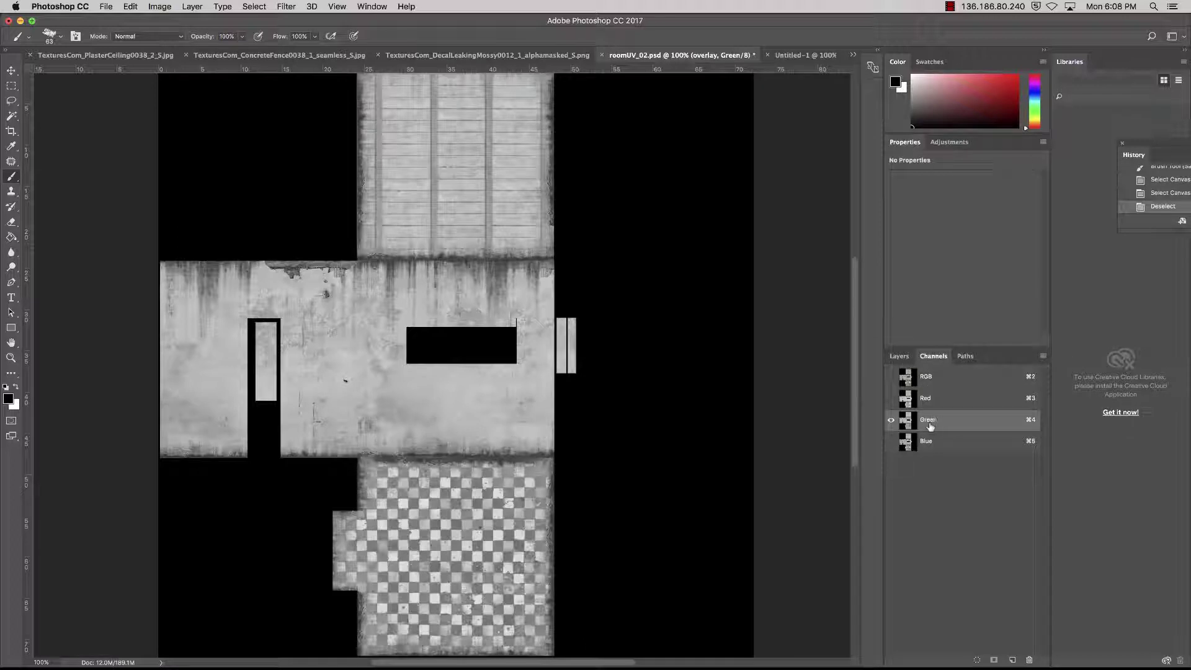
pyautogui.click(900, 358)
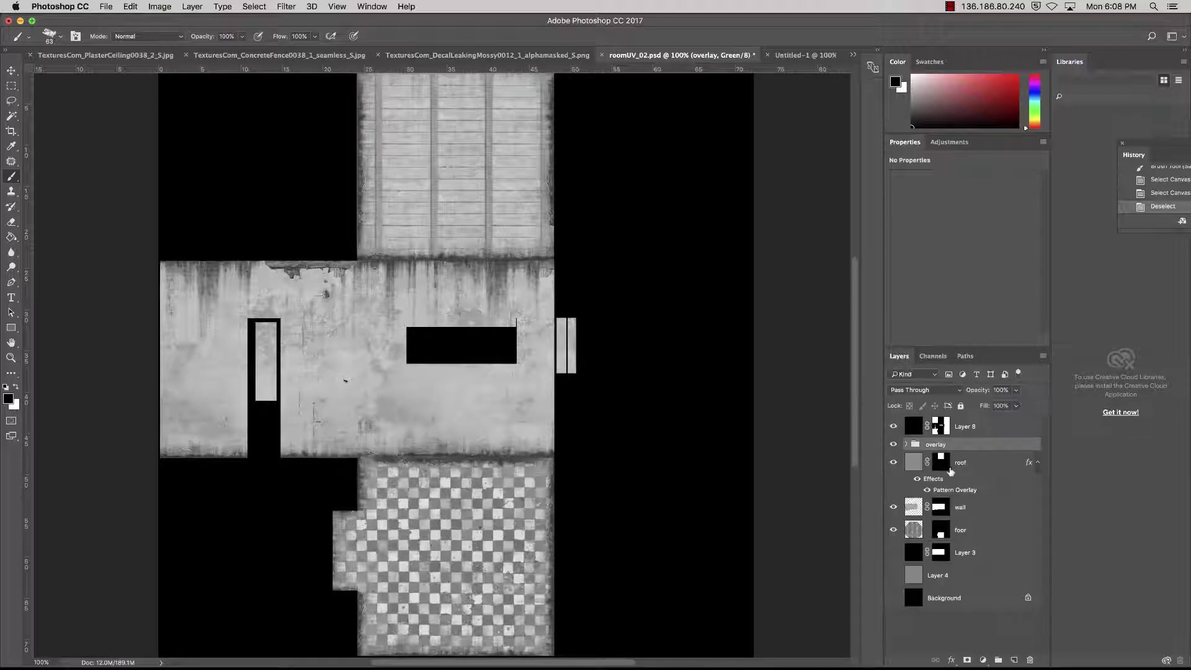
pyautogui.press('super+a')
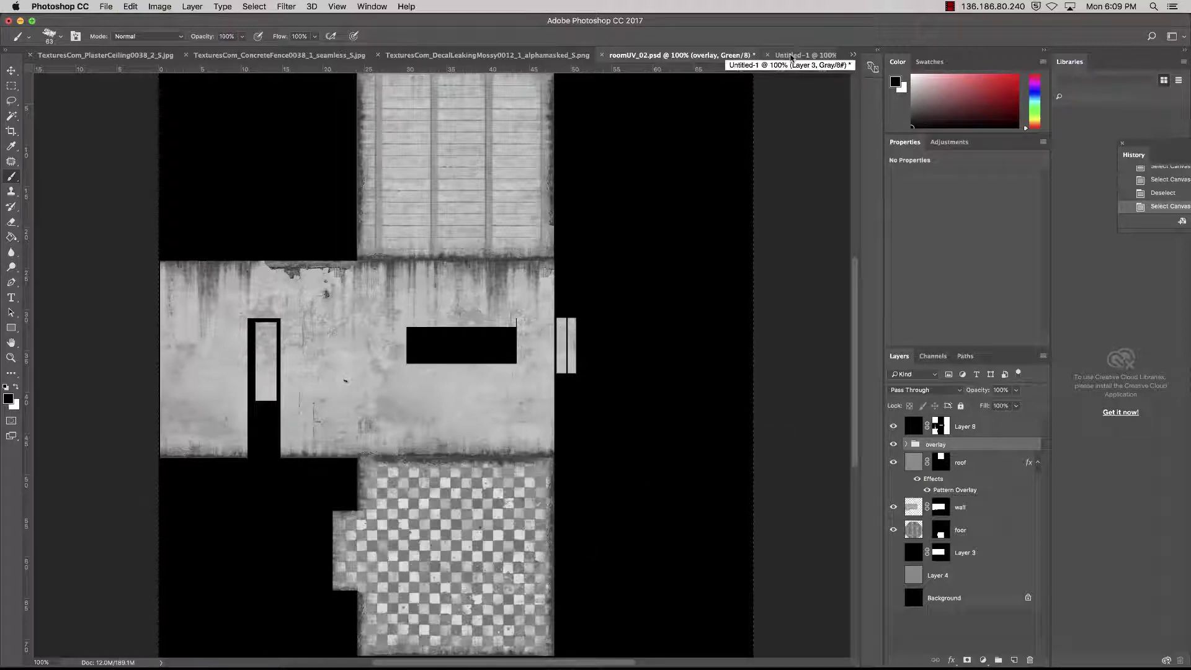
# Step: Create a 2048 x 2048 pixel grayscale document from the clipboard preset and paste the copied channel into it
pyautogui.press('super+n')
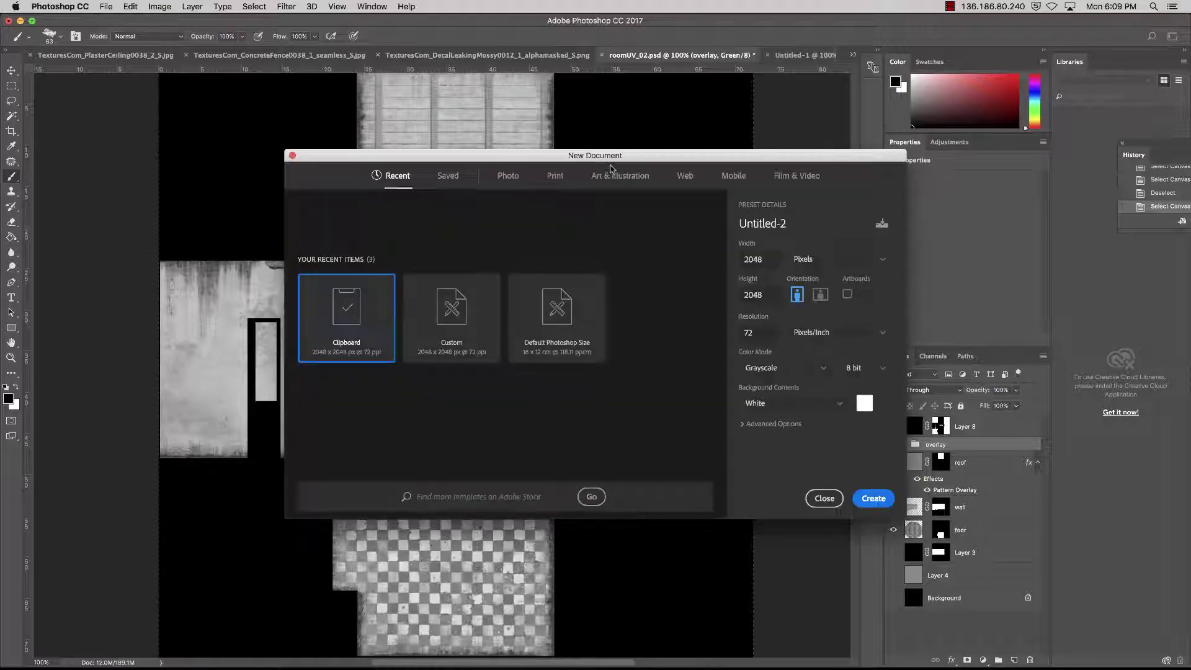
pyautogui.doubleClick(349, 314)
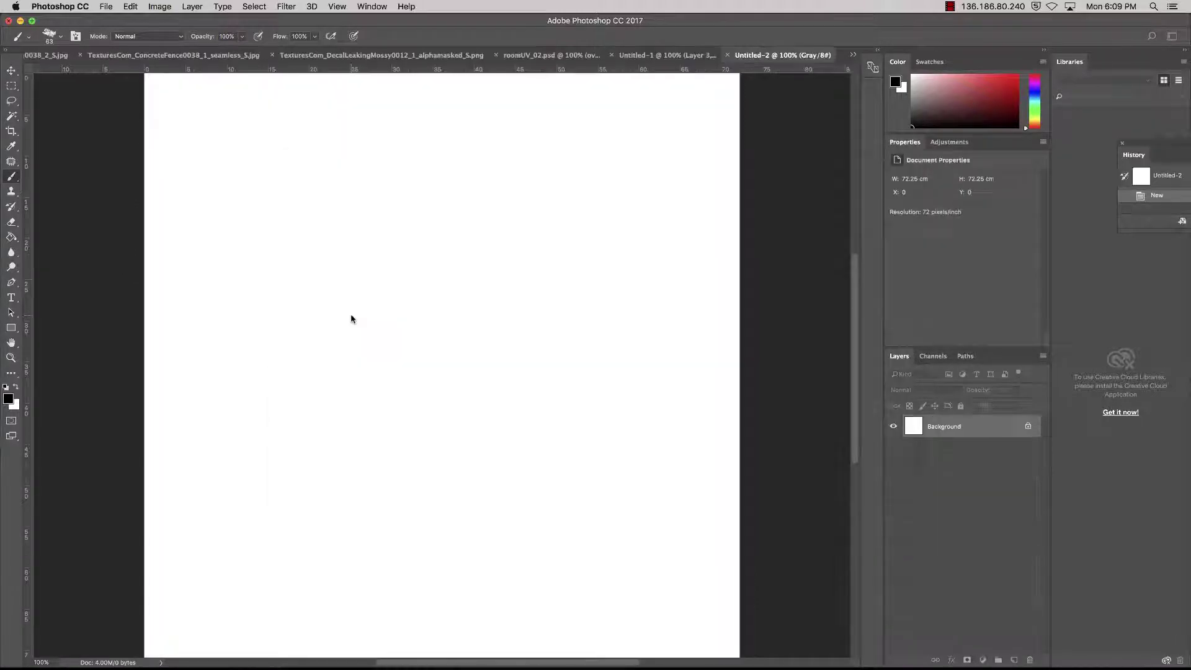
pyautogui.press('super+v')
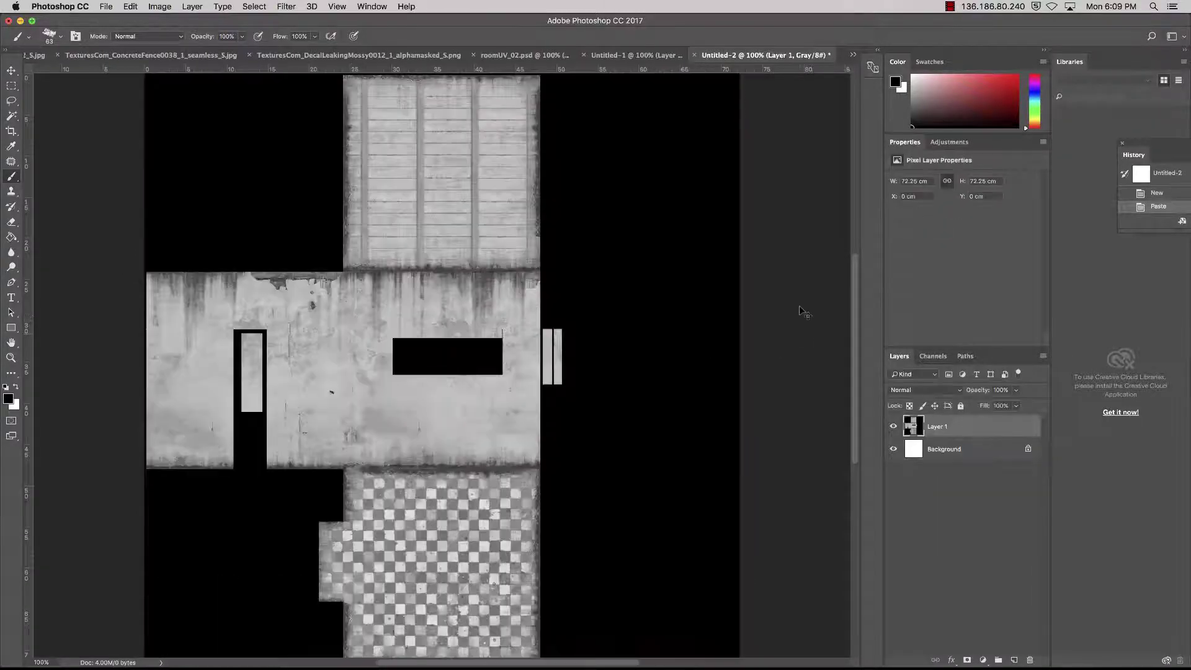
# Step: Convert the new document from grayscale to RGB Color mode, flattening its layers, and check its channels
pyautogui.click(962, 546)
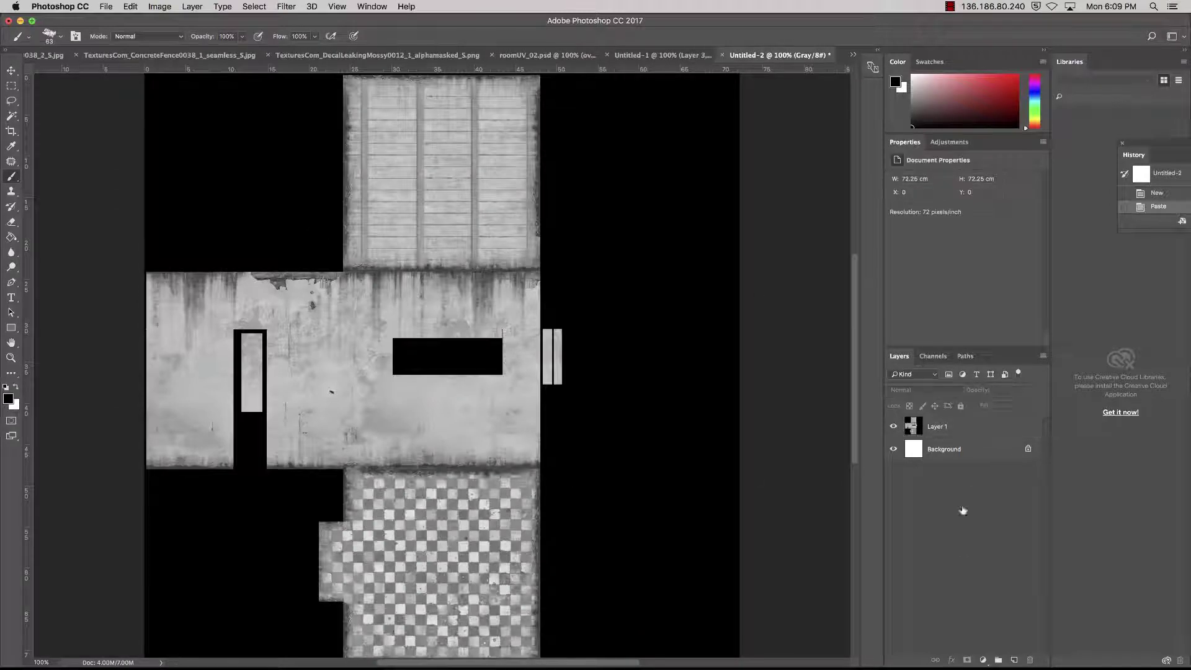
pyautogui.click(941, 358)
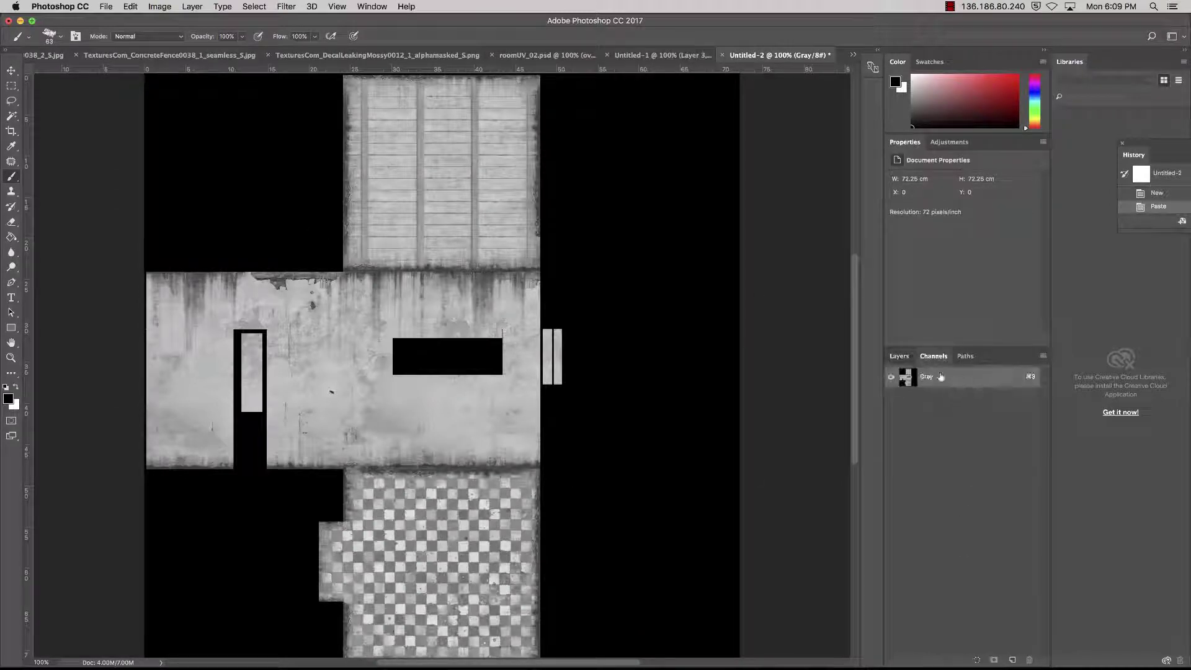
pyautogui.click(898, 357)
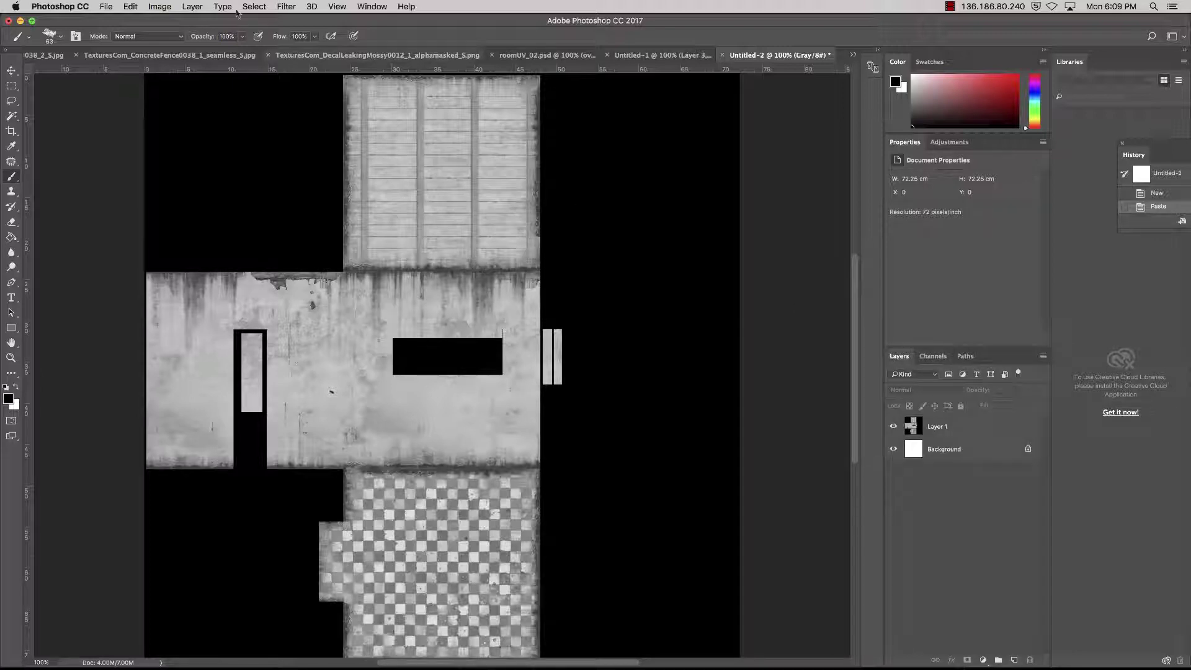
pyautogui.click(215, 5)
pyautogui.moveTo(159, 7)
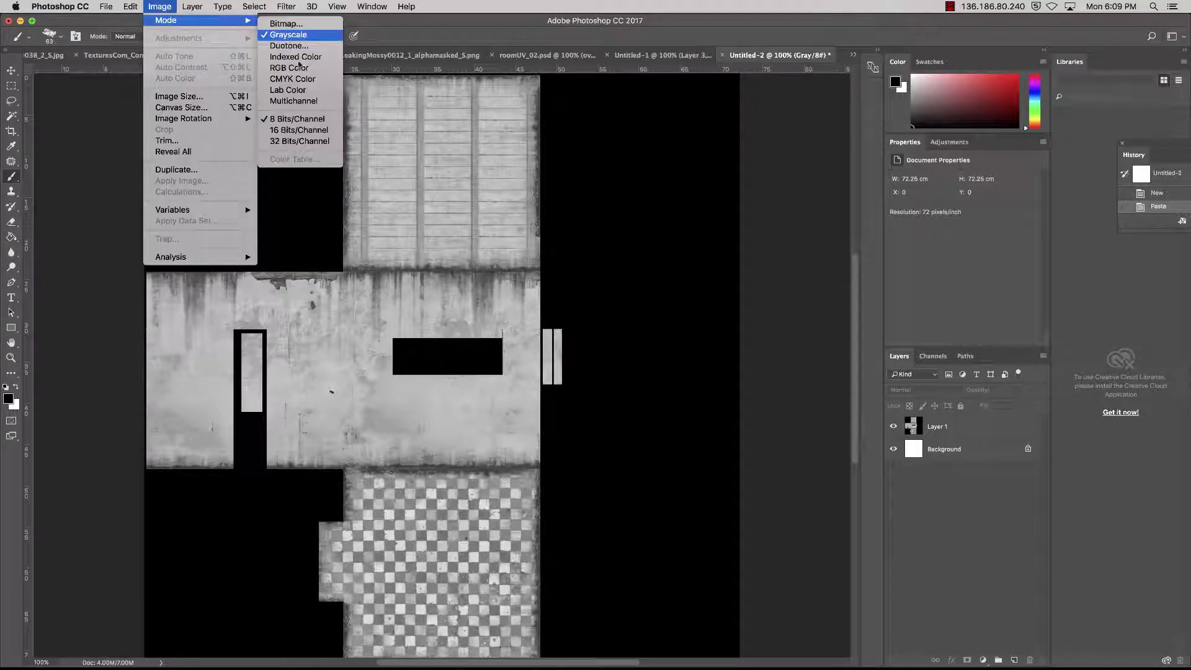
pyautogui.click(314, 69)
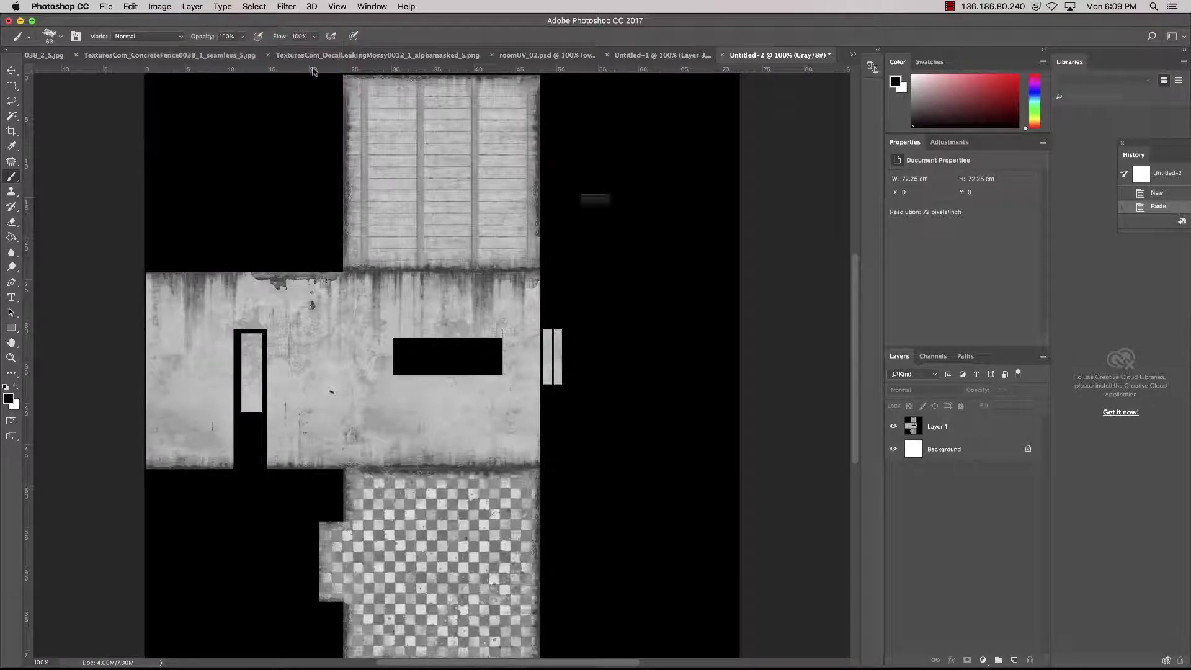
pyautogui.click(695, 231)
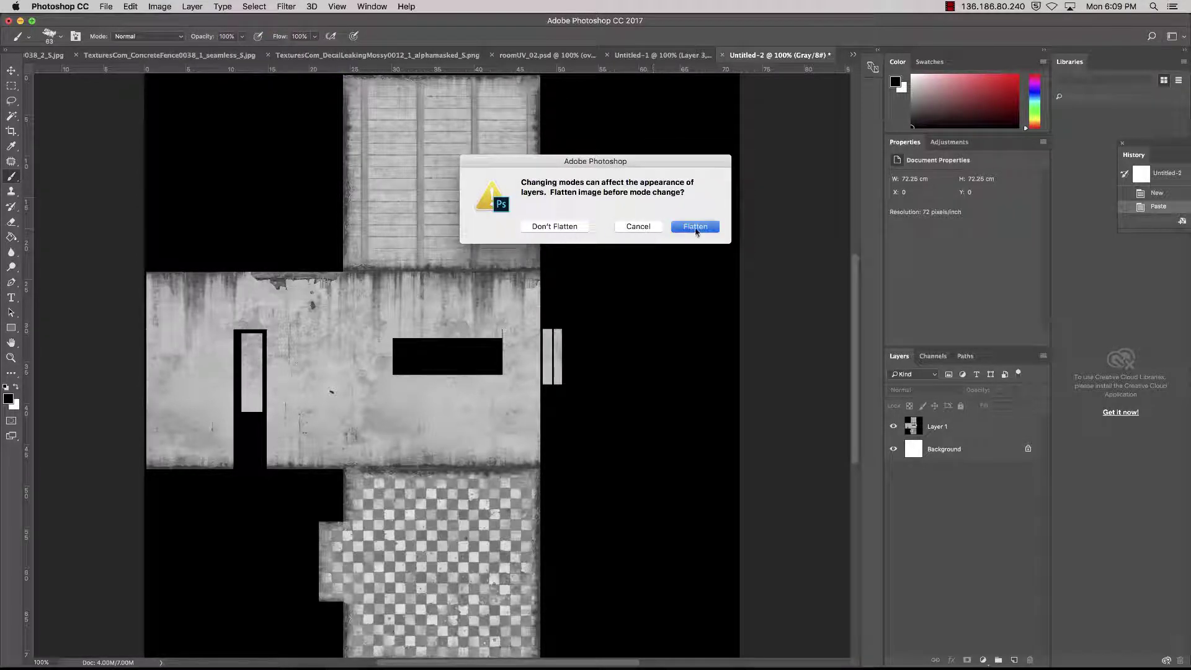
pyautogui.click(933, 357)
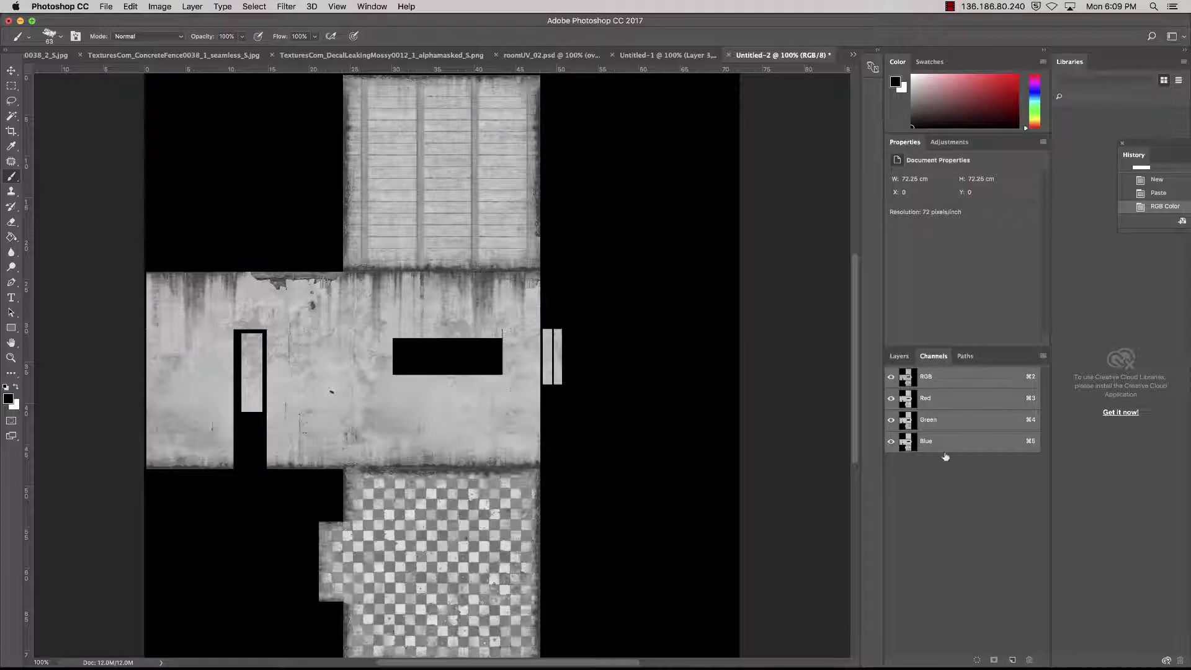
pyautogui.click(899, 356)
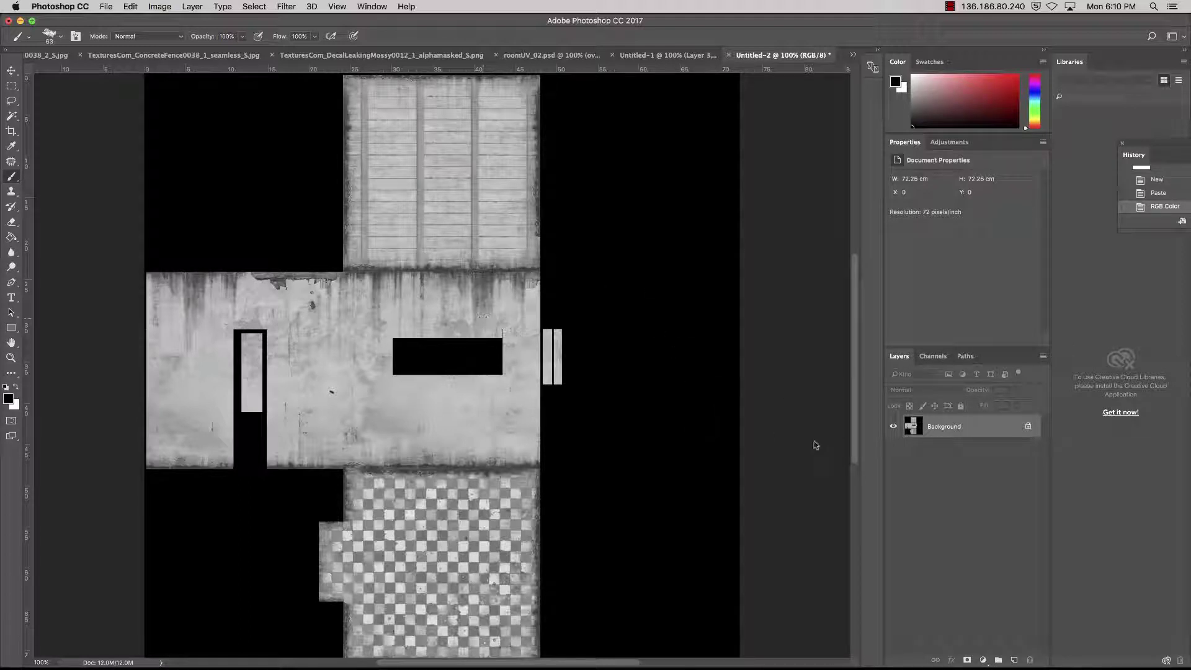
# Step: Duplicate the flattened Background layer and hide the original
pyautogui.moveTo(932, 444); pyautogui.dragTo(1013, 660)
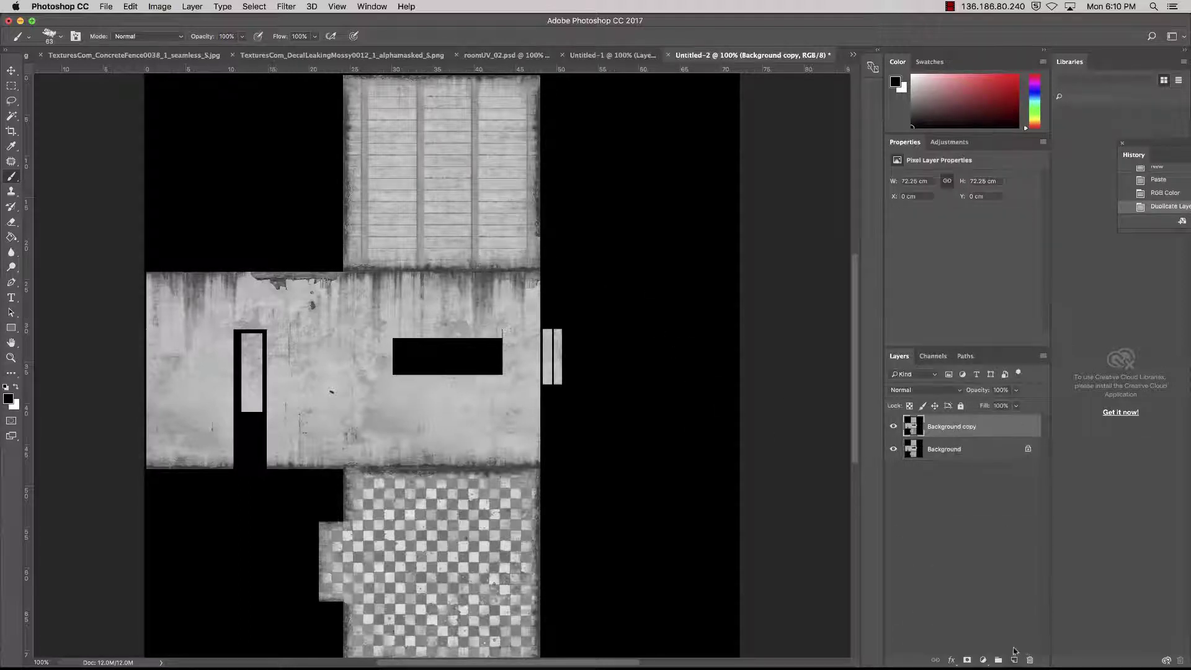
pyautogui.click(893, 448)
# Step: Add a Levels adjustment layer above the duplicated grayscale layer
pyautogui.click(949, 142)
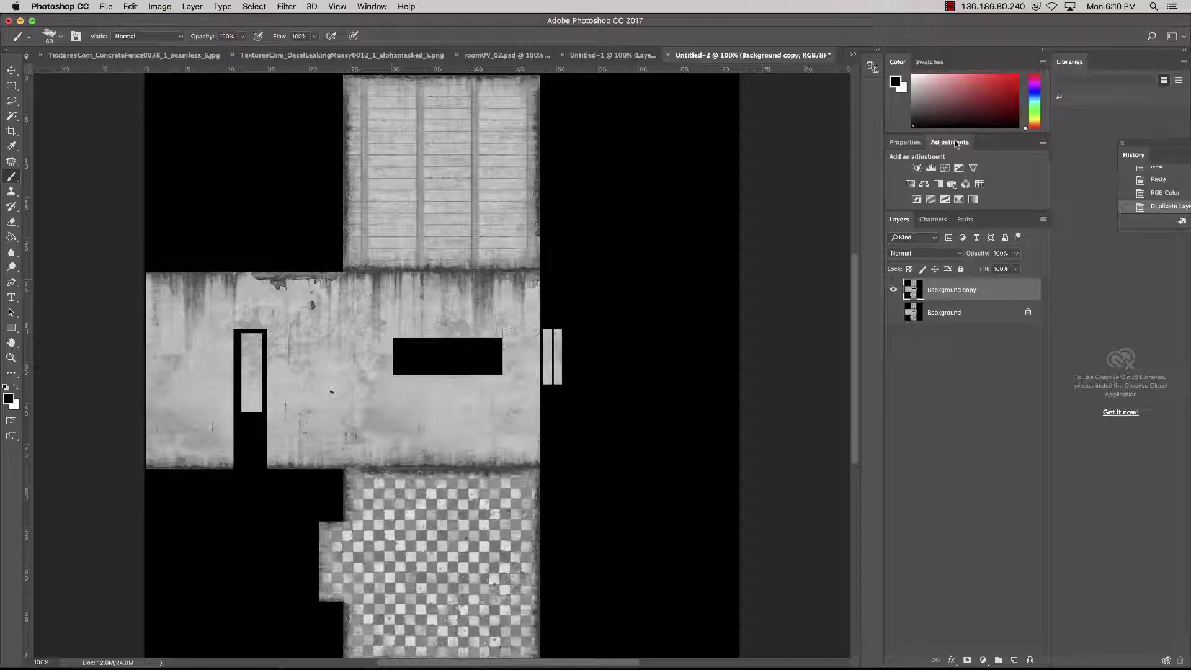
pyautogui.click(372, 7)
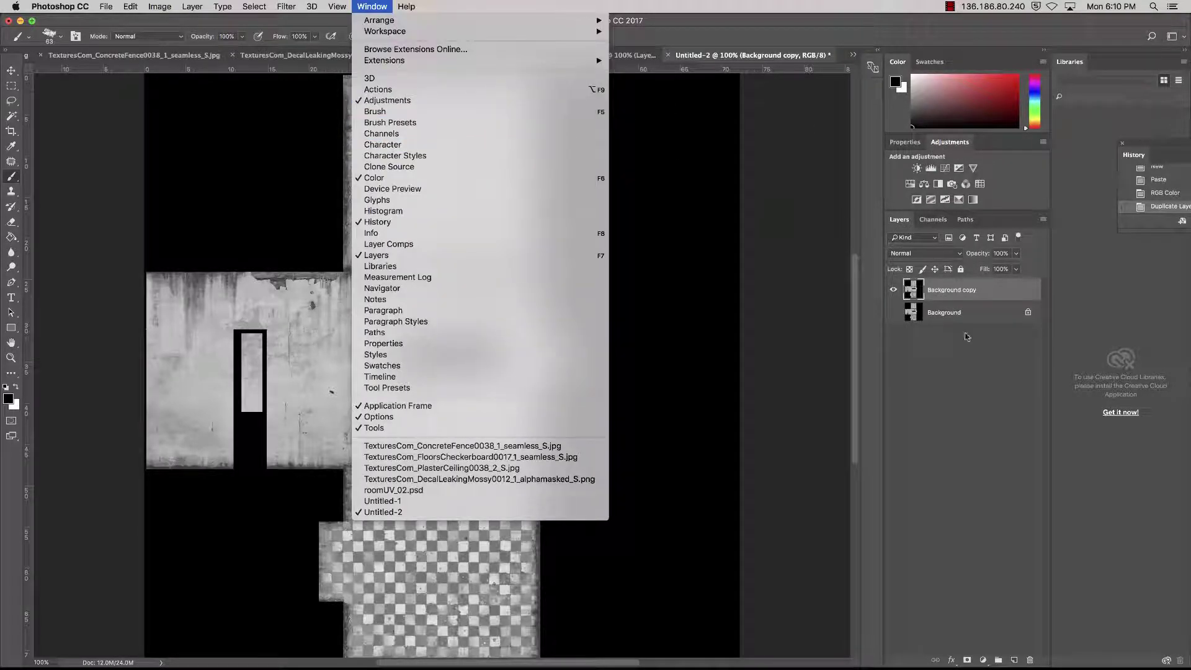
pyautogui.click(981, 369)
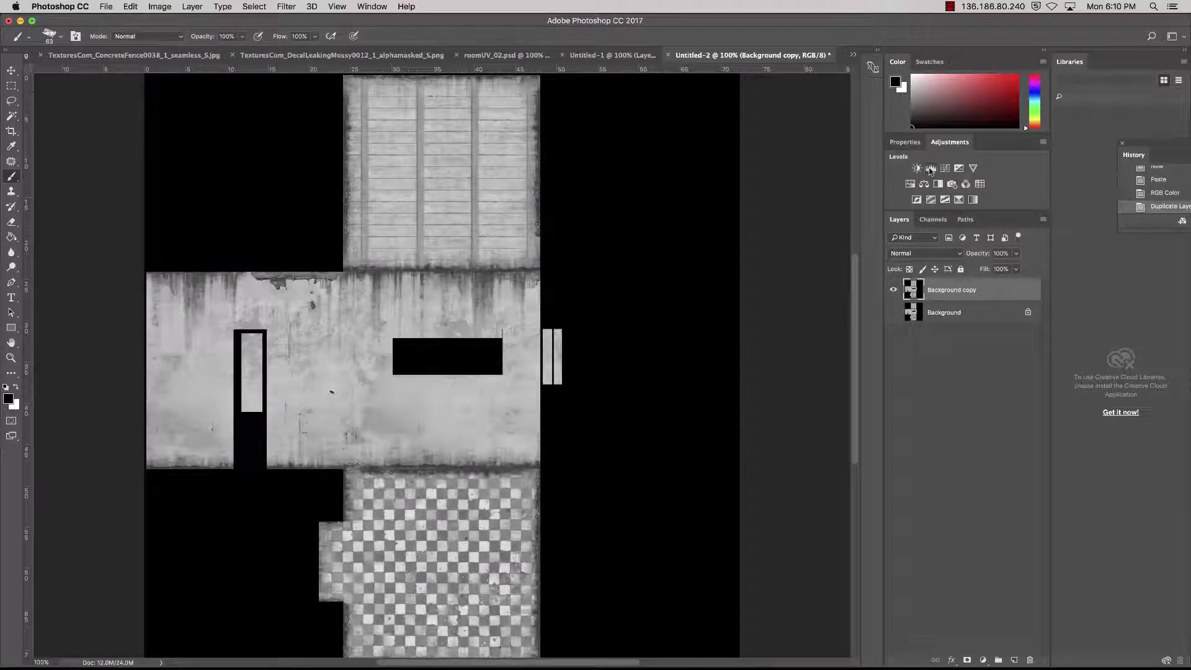
pyautogui.click(930, 169)
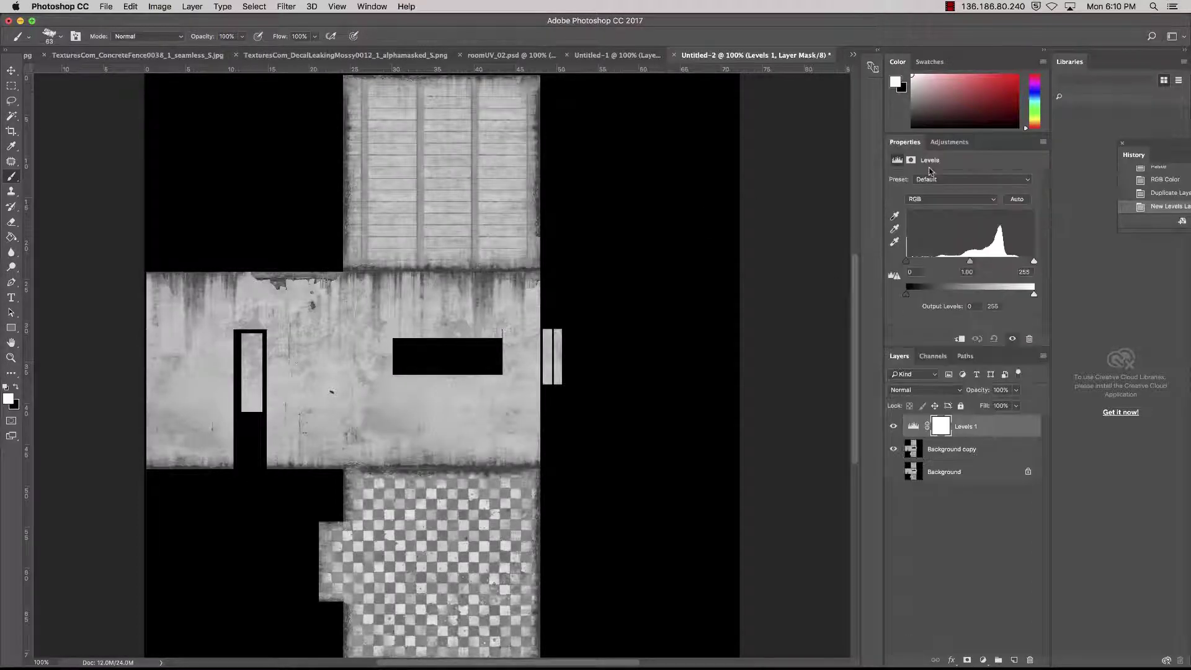
# Step: Raise the contrast with the Levels adjustment by setting the black input level to 169 and the white input level to 198
pyautogui.moveTo(905, 263)
pyautogui.mouseDown()
pyautogui.moveTo(955, 266)
pyautogui.moveTo(901, 264)
pyautogui.mouseUp()
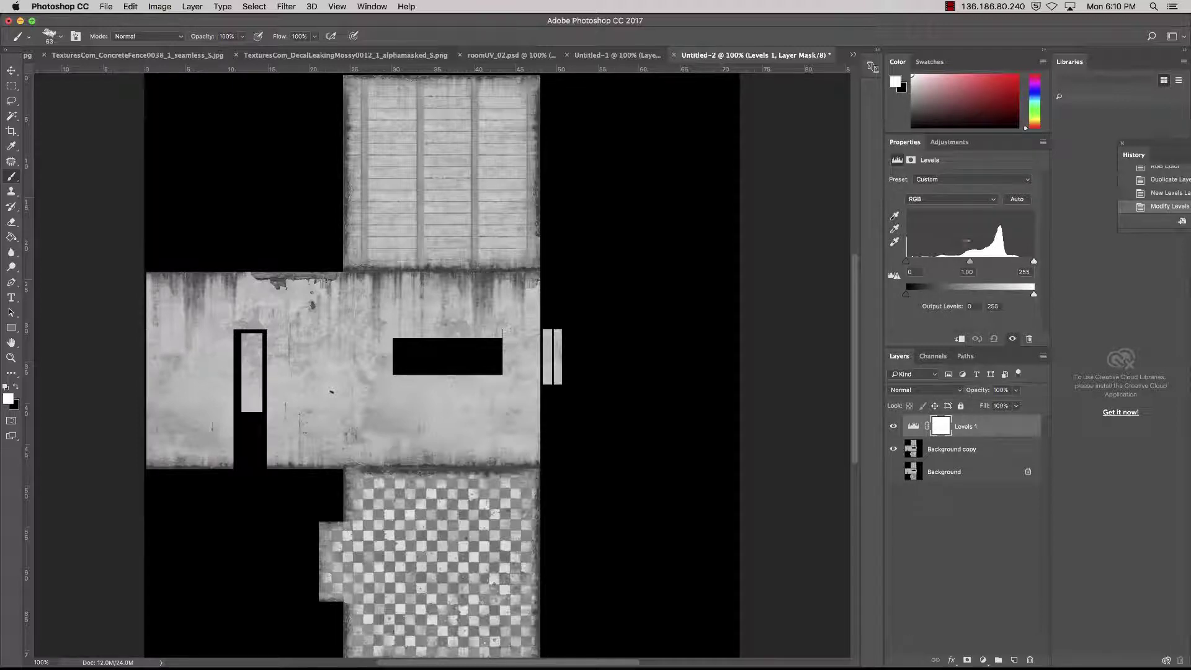
pyautogui.moveTo(906, 263); pyautogui.dragTo(991, 263)
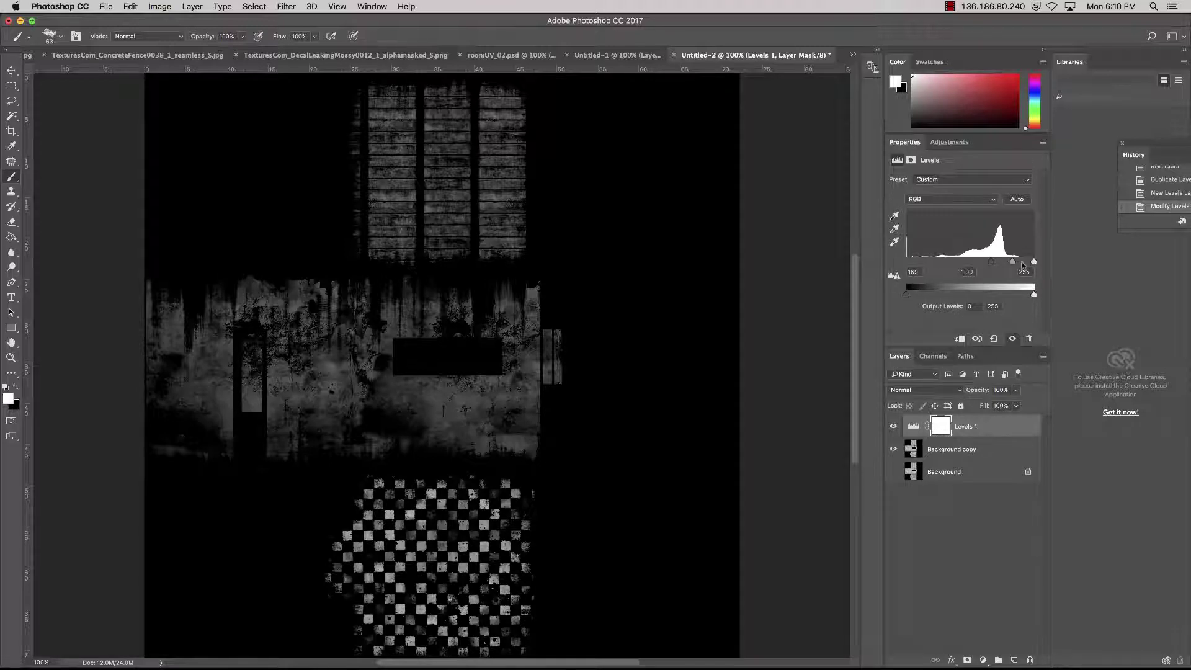
pyautogui.moveTo(1033, 261); pyautogui.dragTo(1007, 262)
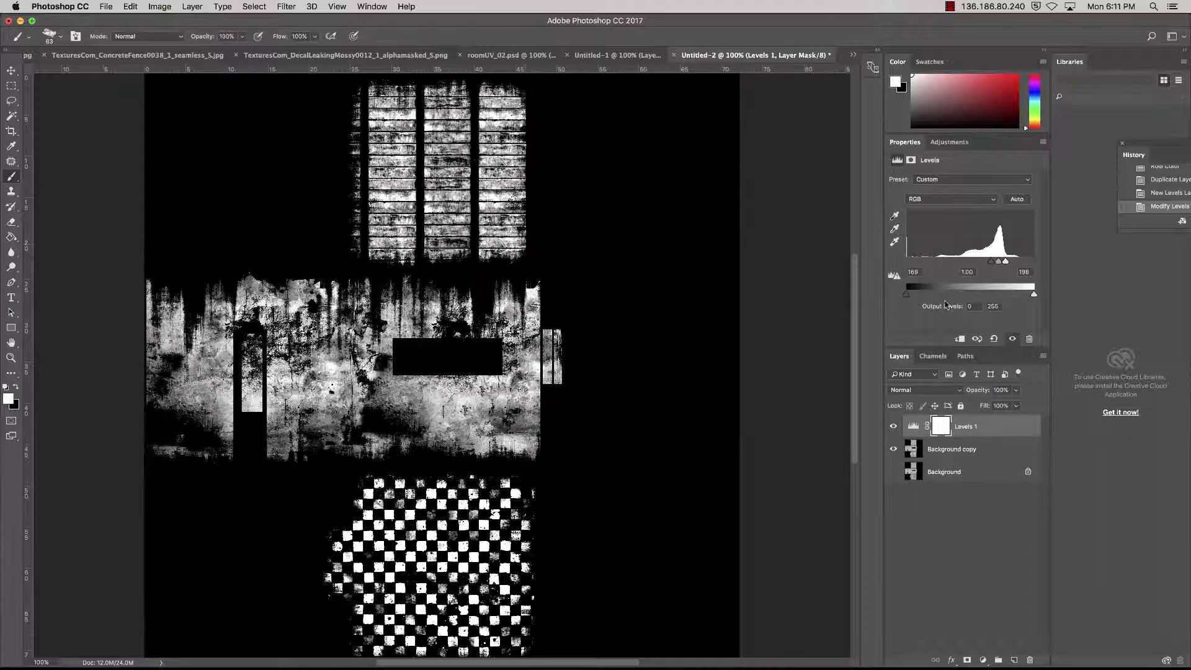
pyautogui.click(1007, 578)
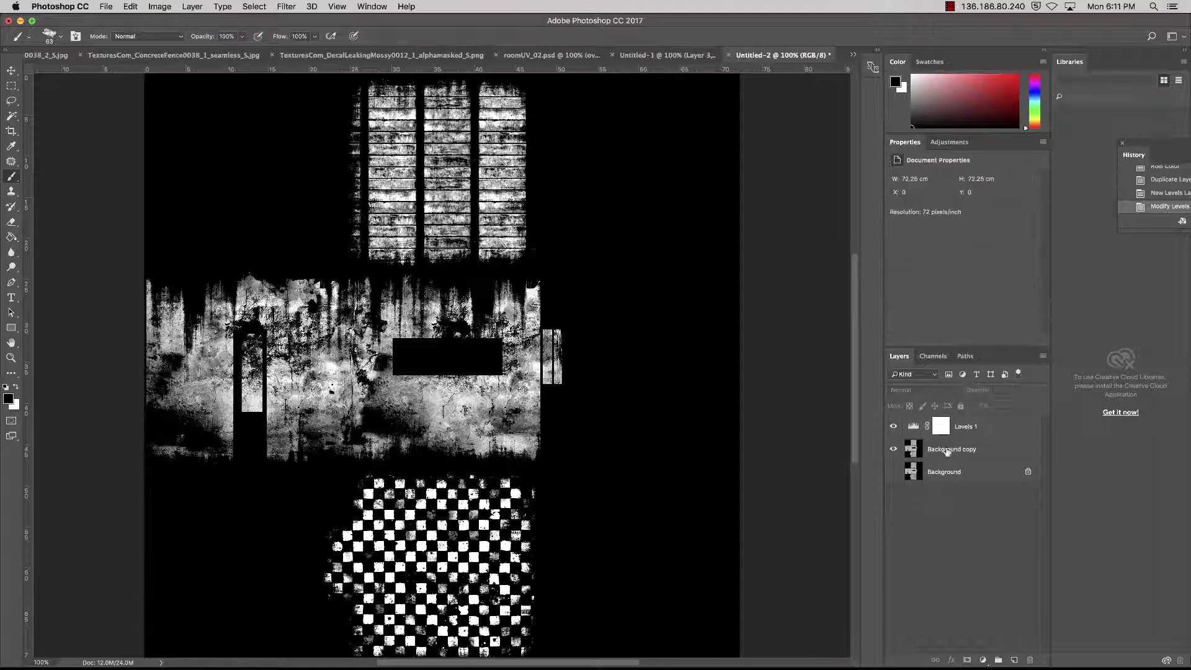
# Step: Invert the entire Background copy layer beneath the Levels adjustment
pyautogui.click(963, 428)
pyautogui.click(952, 449)
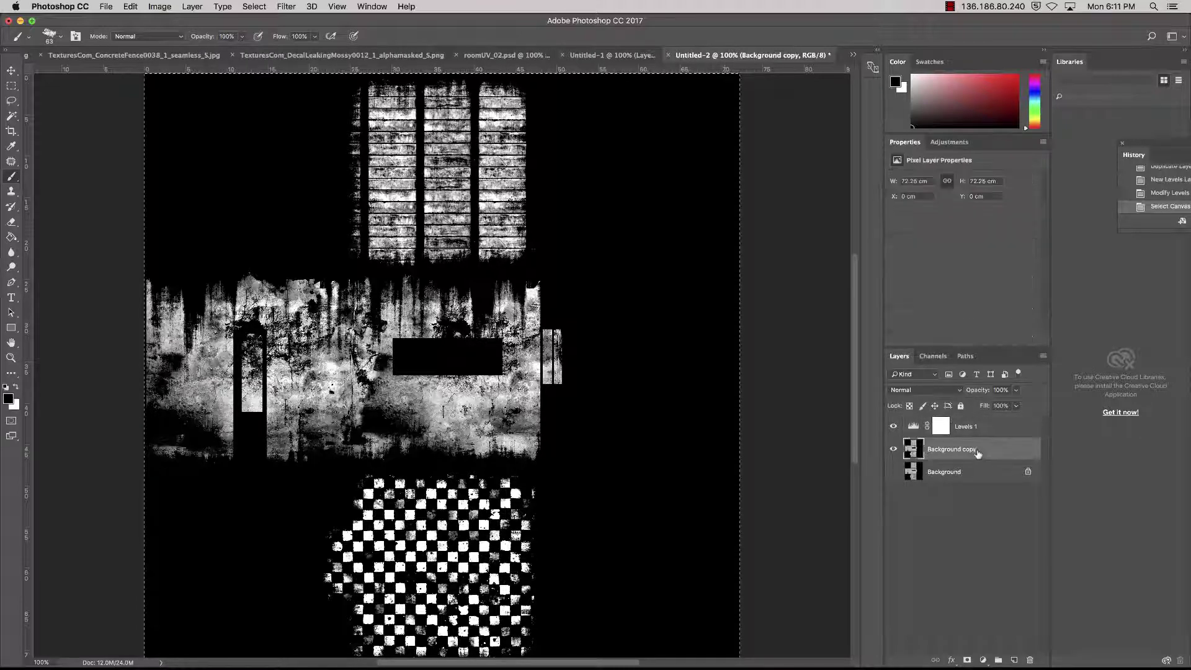
pyautogui.hotkey('ctrl', 'a')
pyautogui.press('cmd+i')
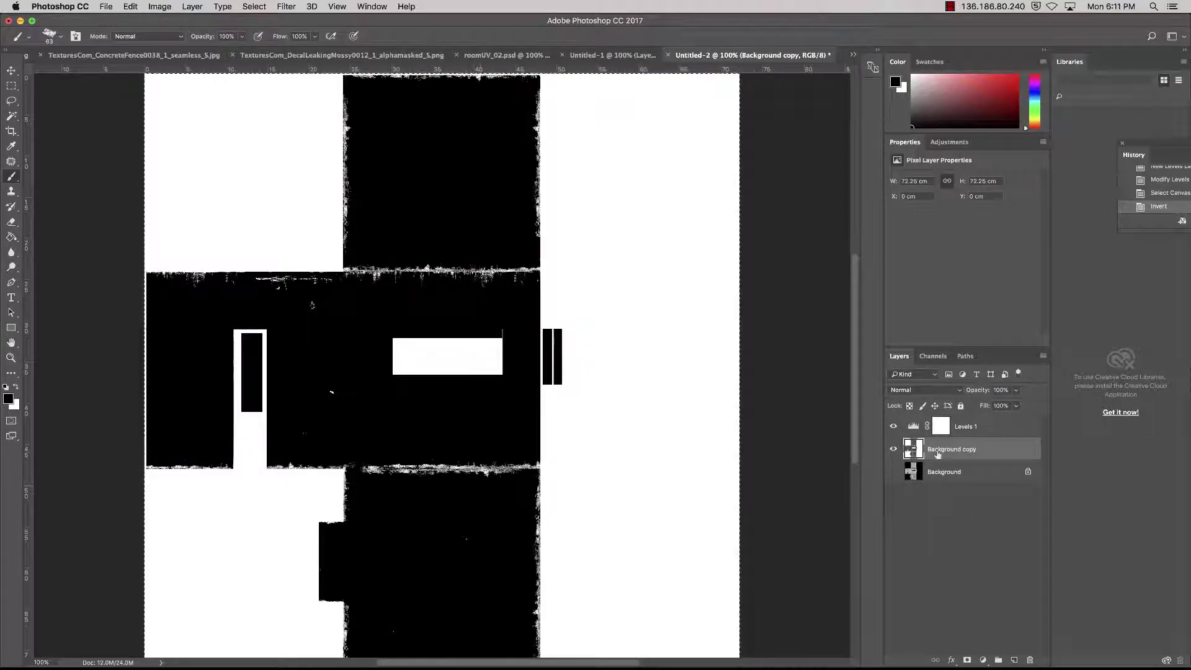
# Step: Lower the black input level of the Levels 1 adjustment to 97 to bring out more wall streaks
pyautogui.click(913, 426)
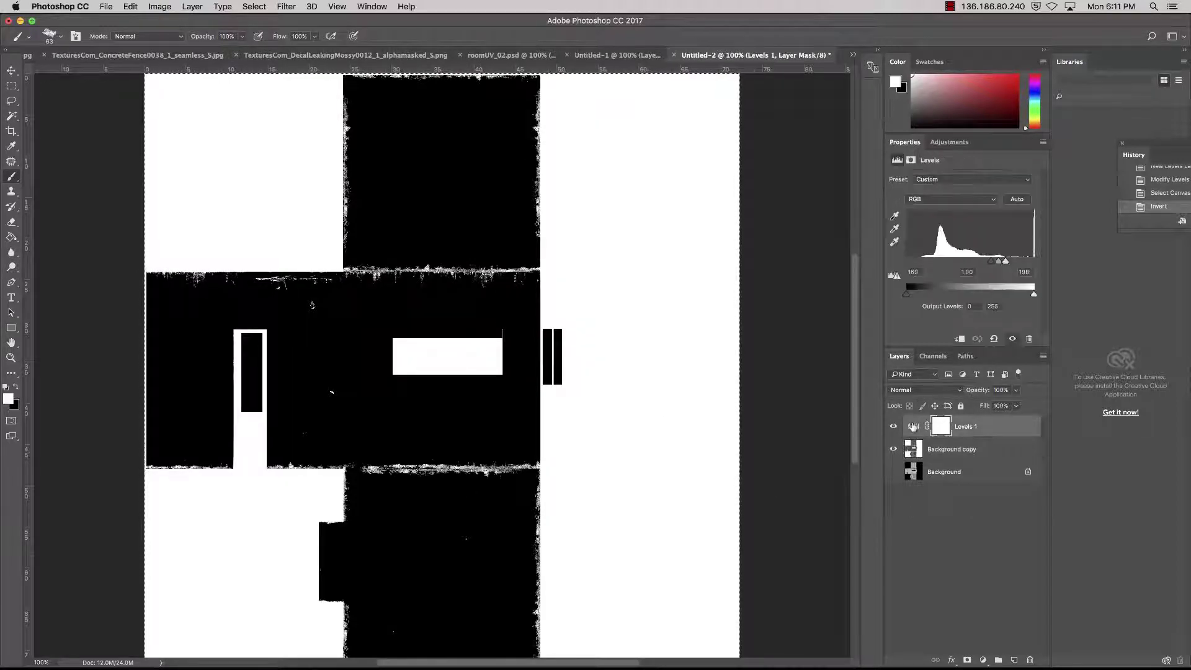
pyautogui.moveTo(967, 261); pyautogui.dragTo(955, 262)
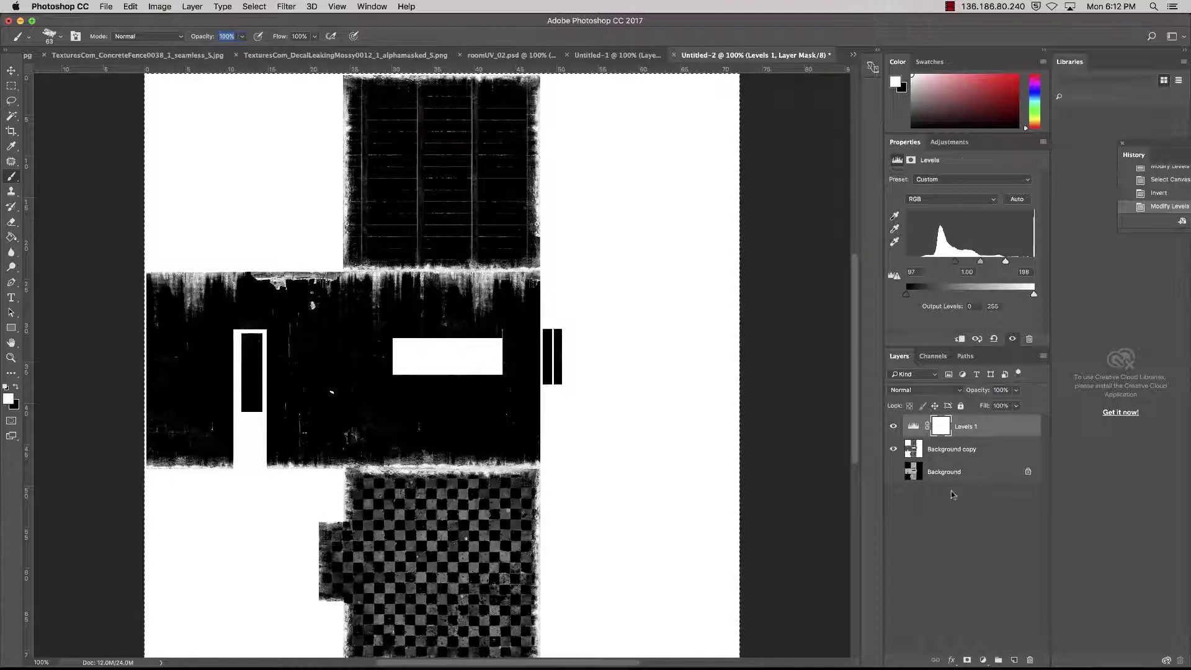
pyautogui.click(962, 523)
# Step: Duplicate the original Background layer, place the copy above the Levels 1 adjustment, and make it visible
pyautogui.click(973, 451)
pyautogui.click(956, 472)
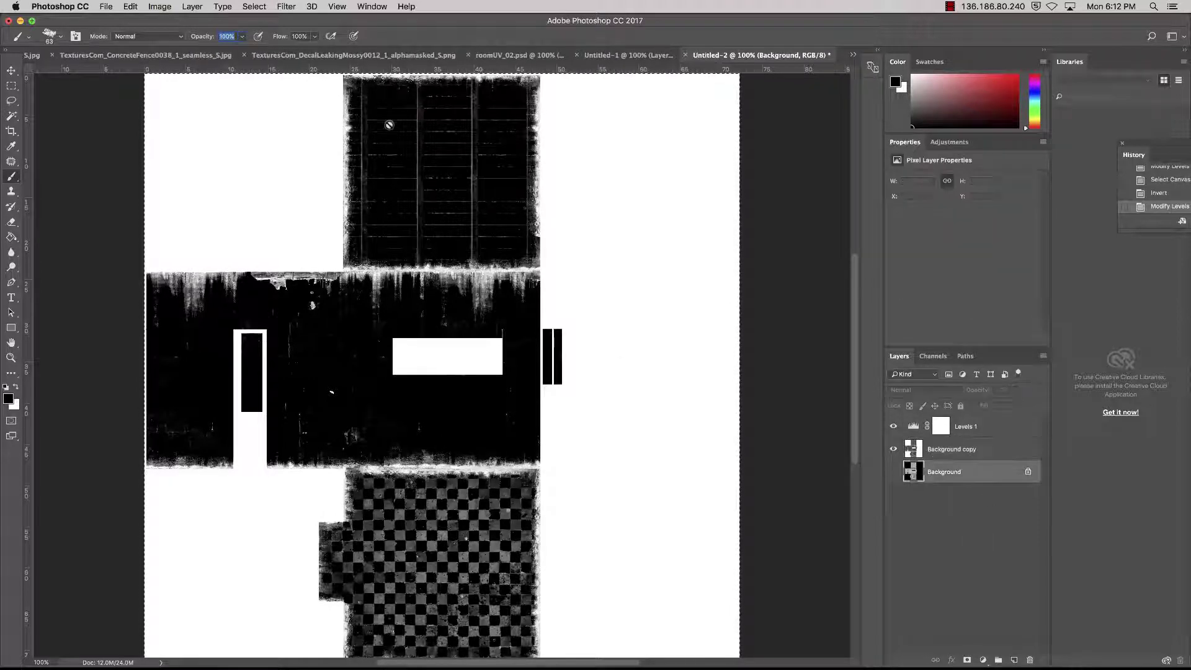
pyautogui.moveTo(953, 476); pyautogui.dragTo(950, 424)
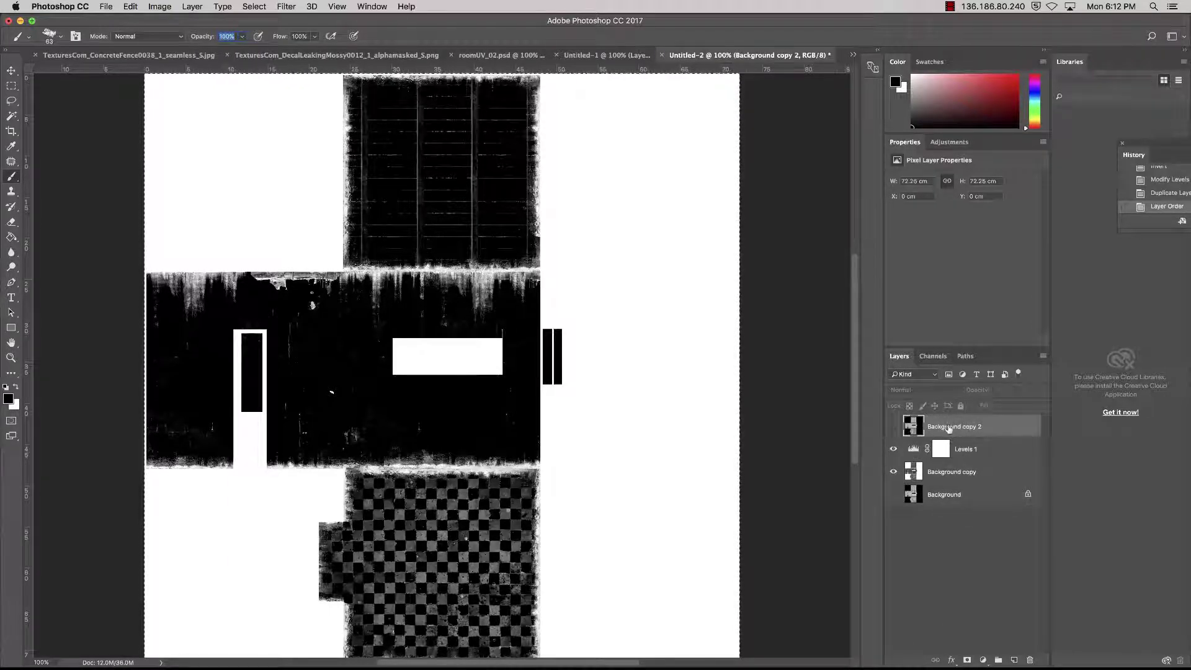
pyautogui.click(895, 427)
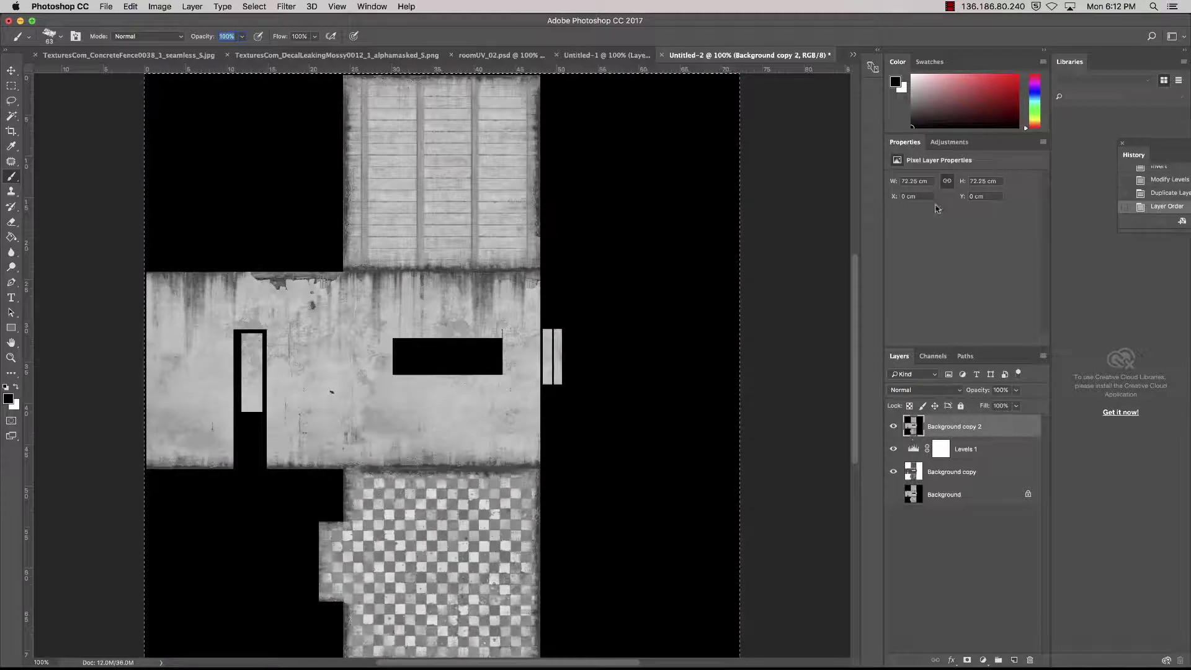
# Step: Add a Levels adjustment above the new copy, with the black input level at 148 and midtones at 0.35
pyautogui.click(949, 142)
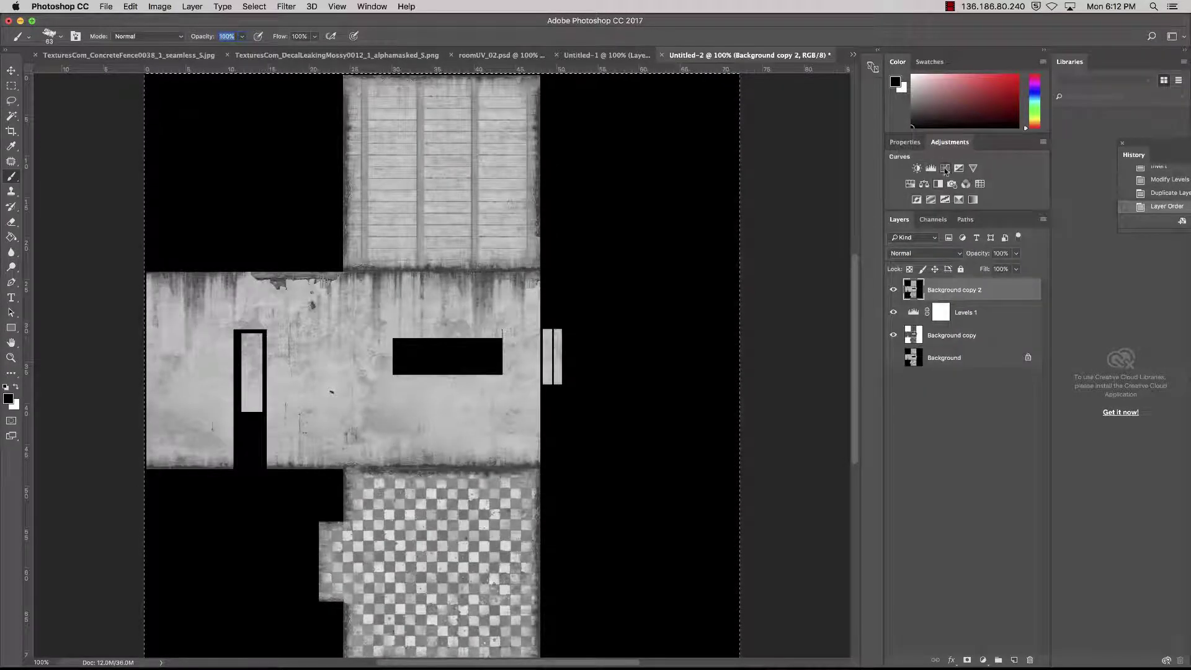
pyautogui.click(931, 170)
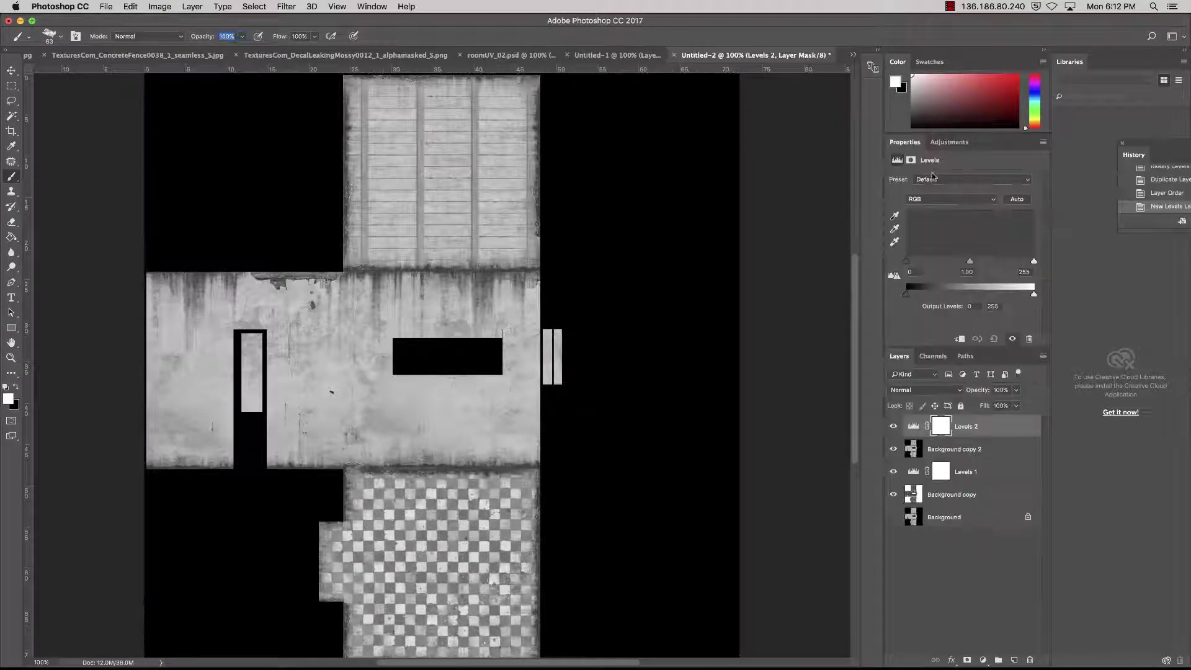
pyautogui.moveTo(905, 260); pyautogui.dragTo(980, 261)
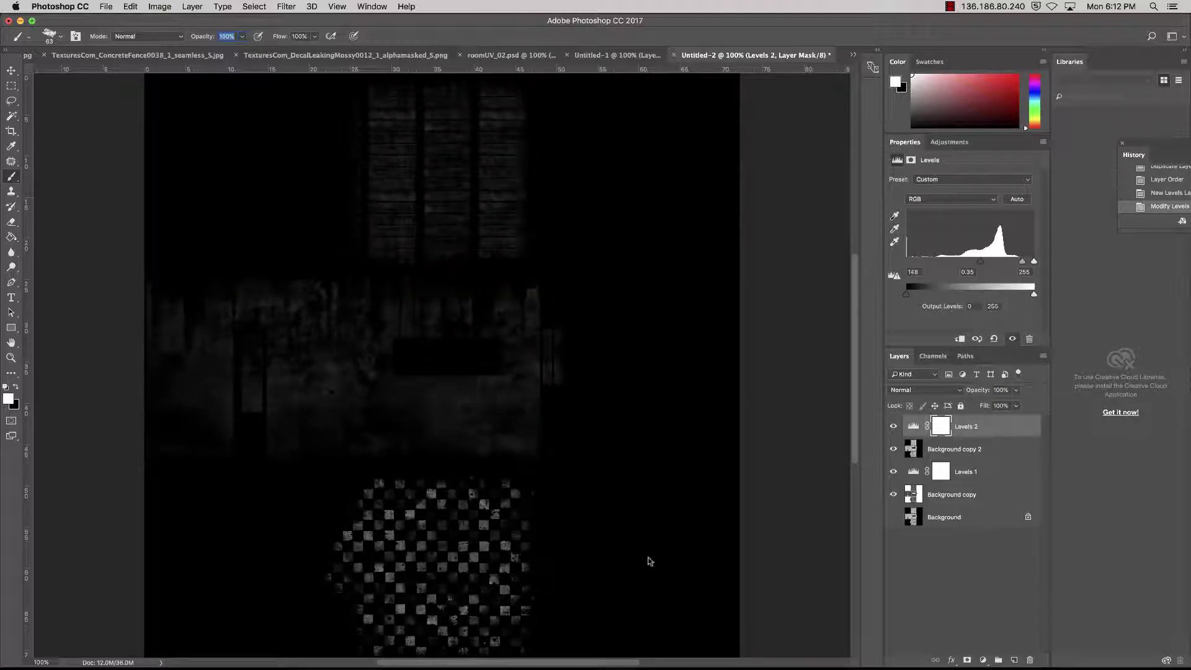
# Step: Mask the wall strip out of Background copy 2 using a rectangular selection and an inverted layer mask
pyautogui.press('m')
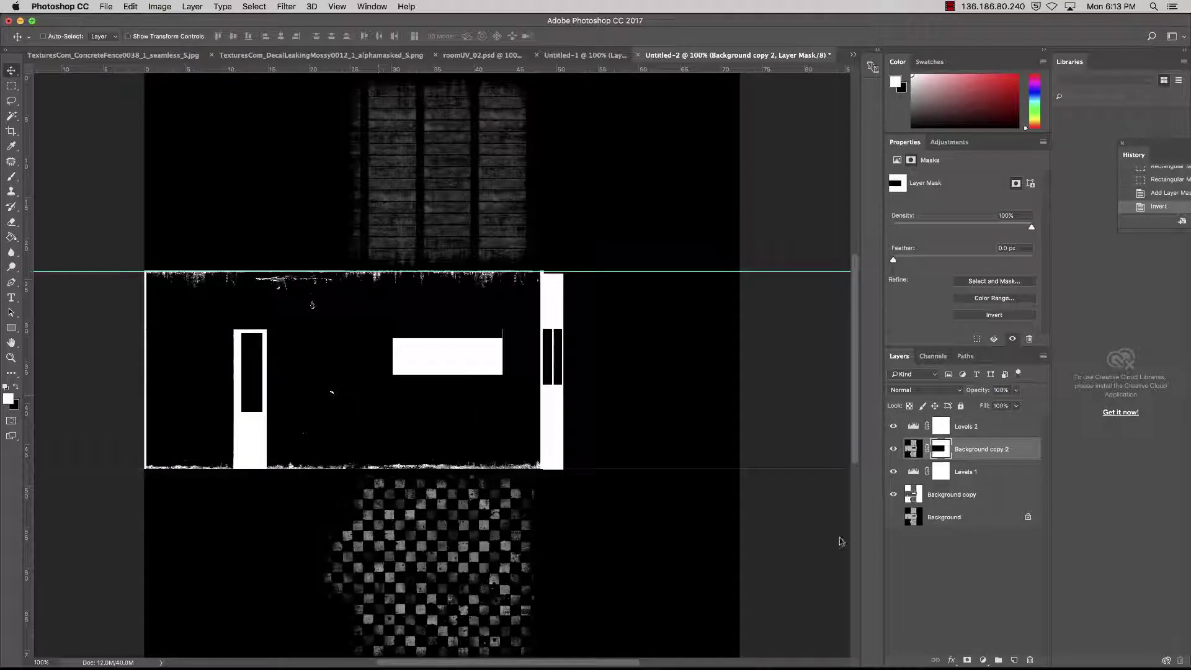
pyautogui.click(979, 437)
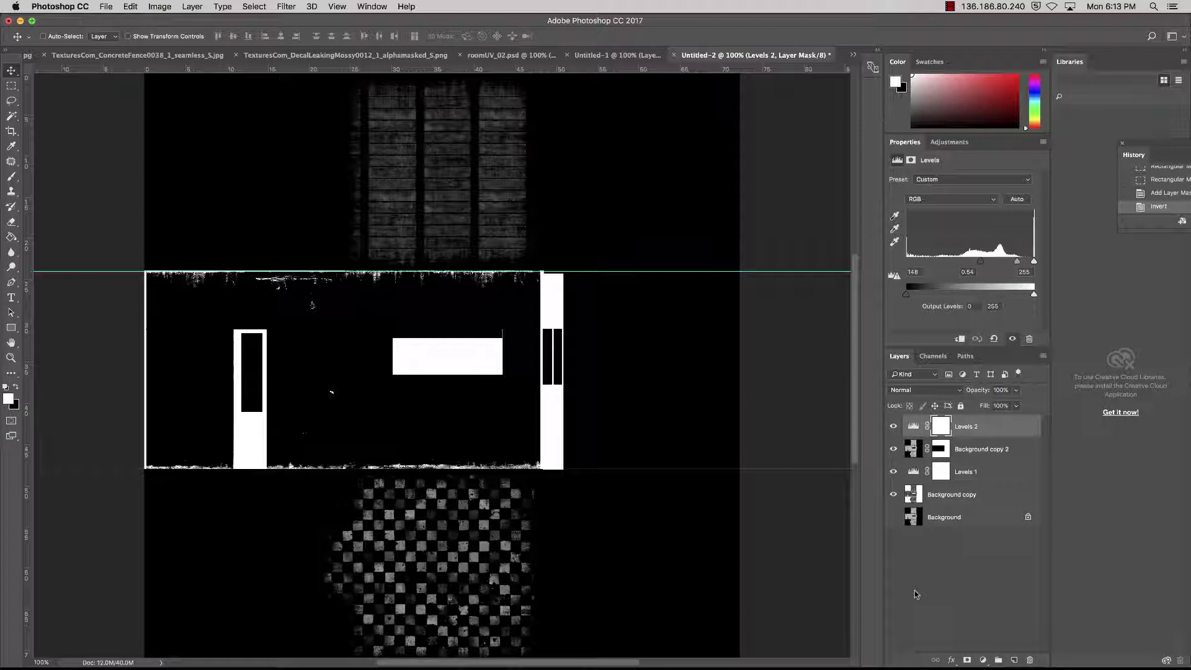
# Step: Toggle the lower layers' visibility to check what Levels 2 affects, and try lowering its black input level
pyautogui.click(893, 494)
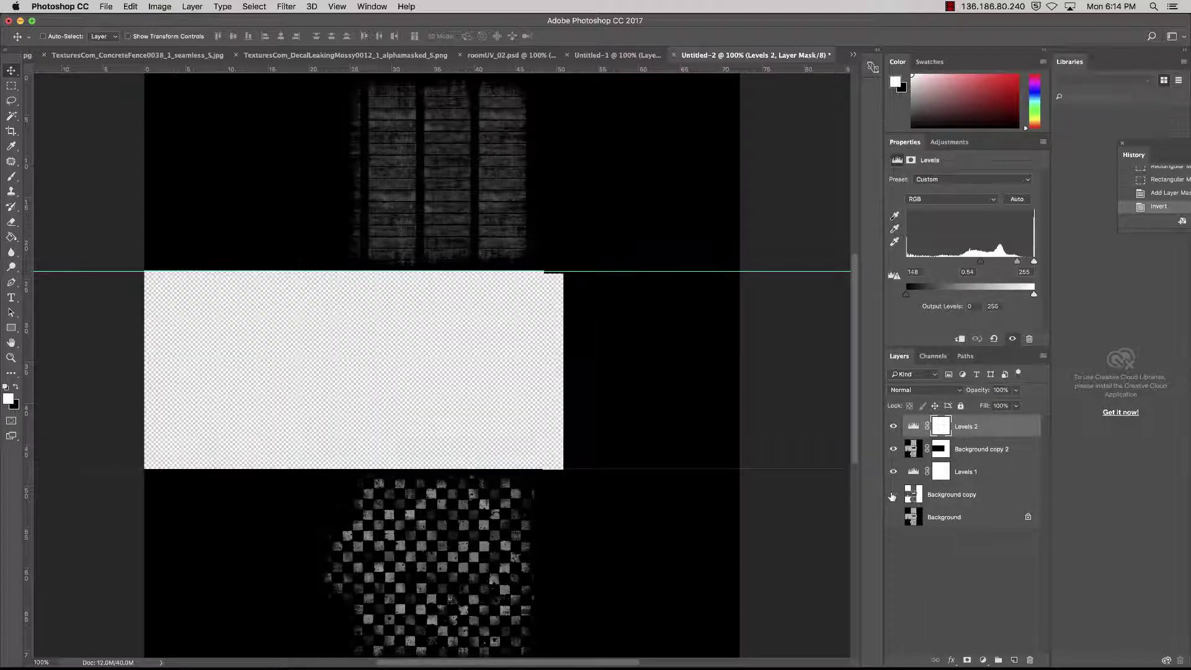
pyautogui.click(893, 495)
pyautogui.click(893, 472)
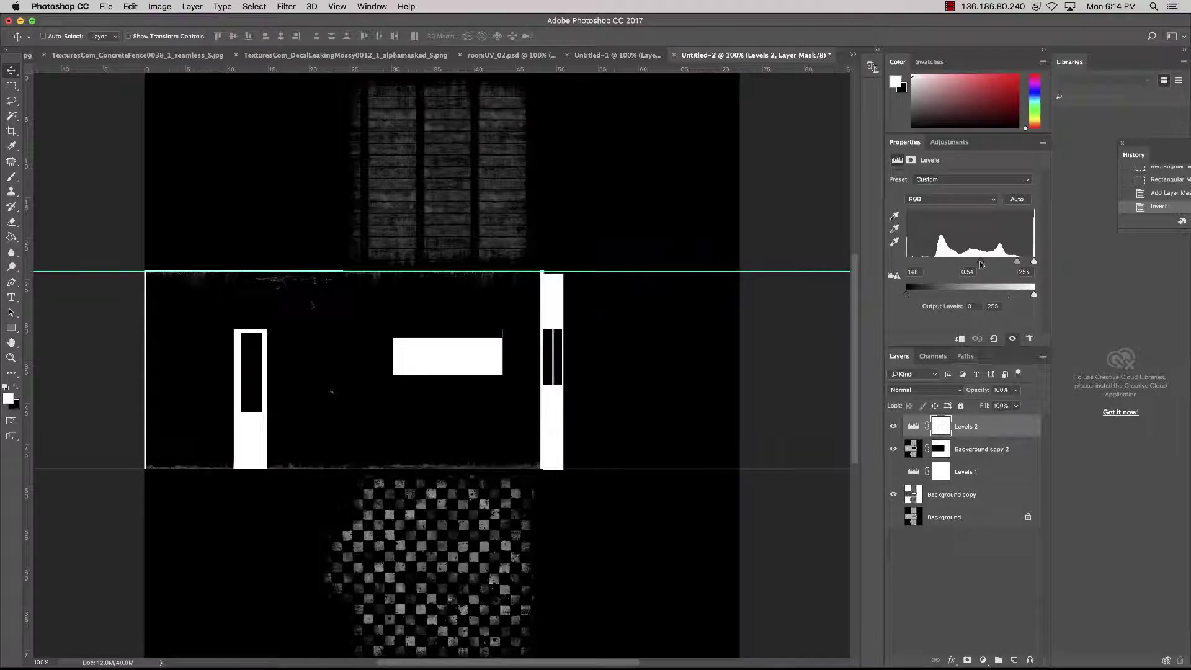
pyautogui.moveTo(980, 262); pyautogui.dragTo(953, 261)
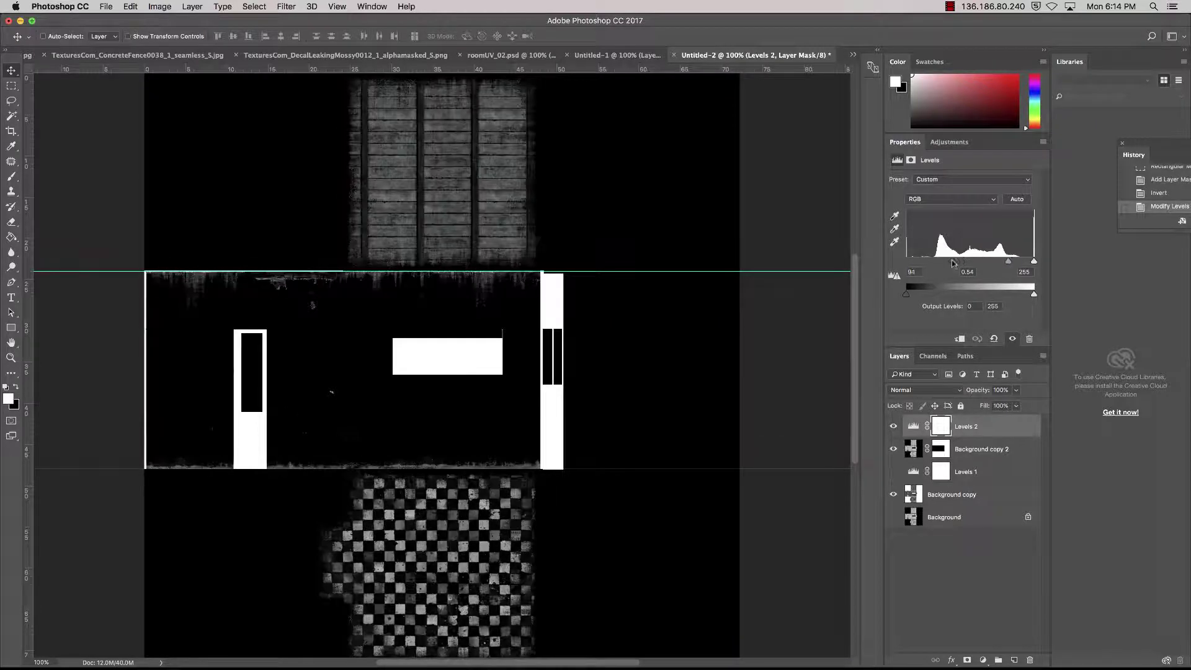
pyautogui.press('super+z')
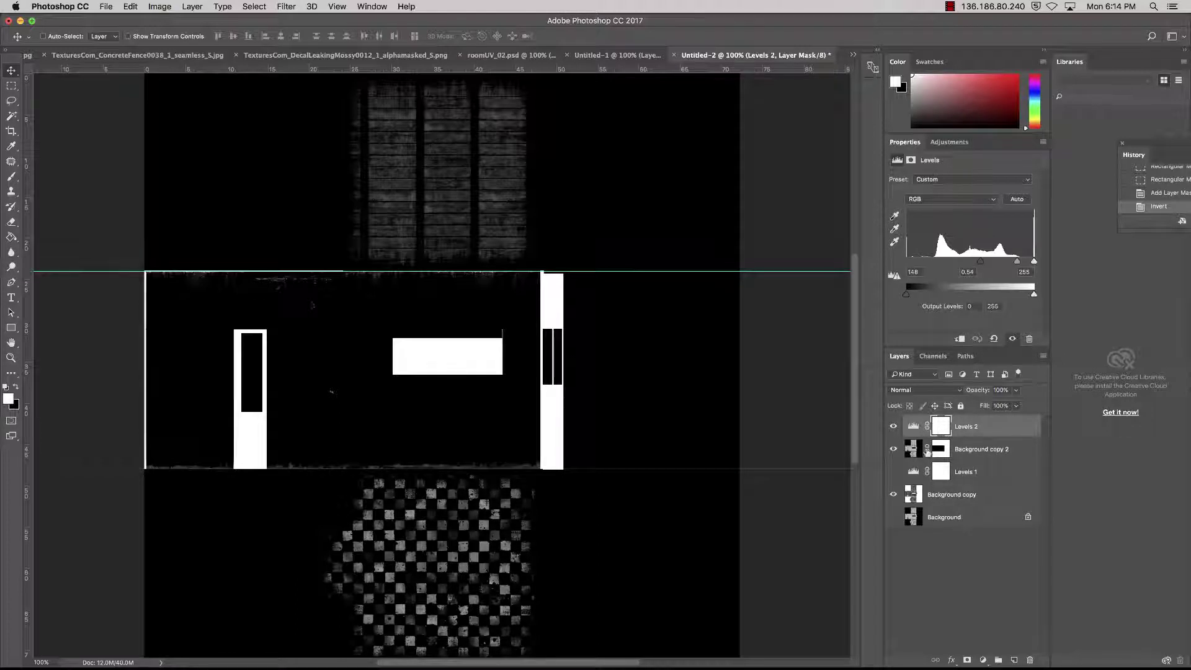
# Step: Clip the Levels 2 adjustment to Background copy 2 and show the Levels 1 adjustment again
pyautogui.click(959, 340)
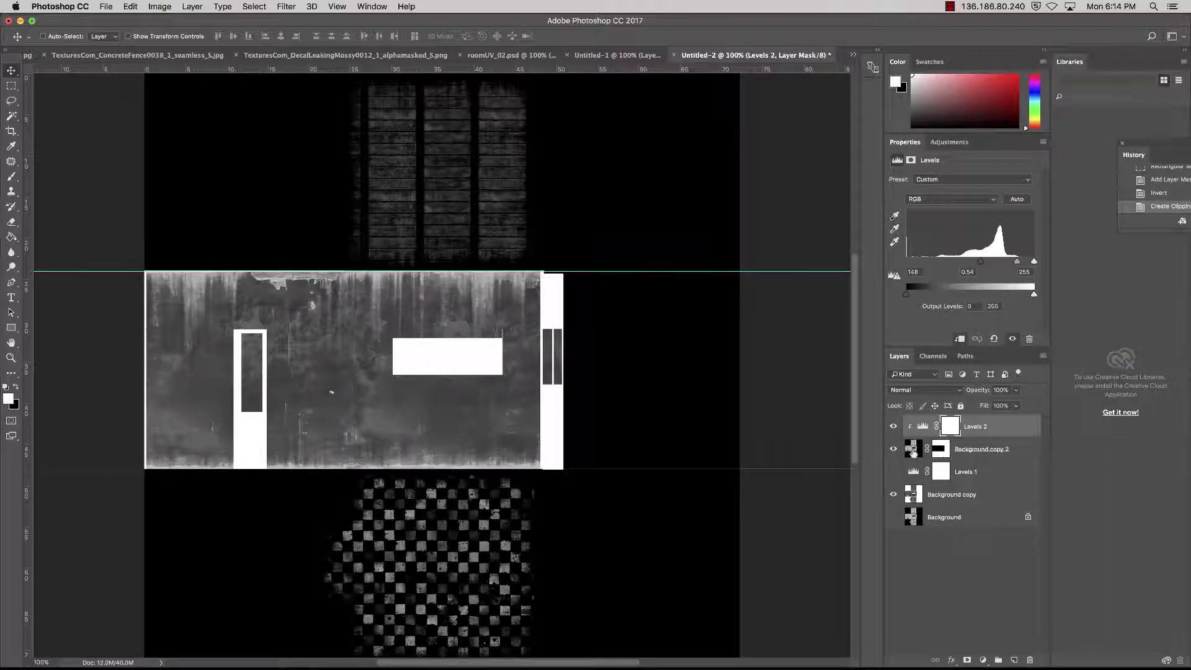
pyautogui.click(893, 472)
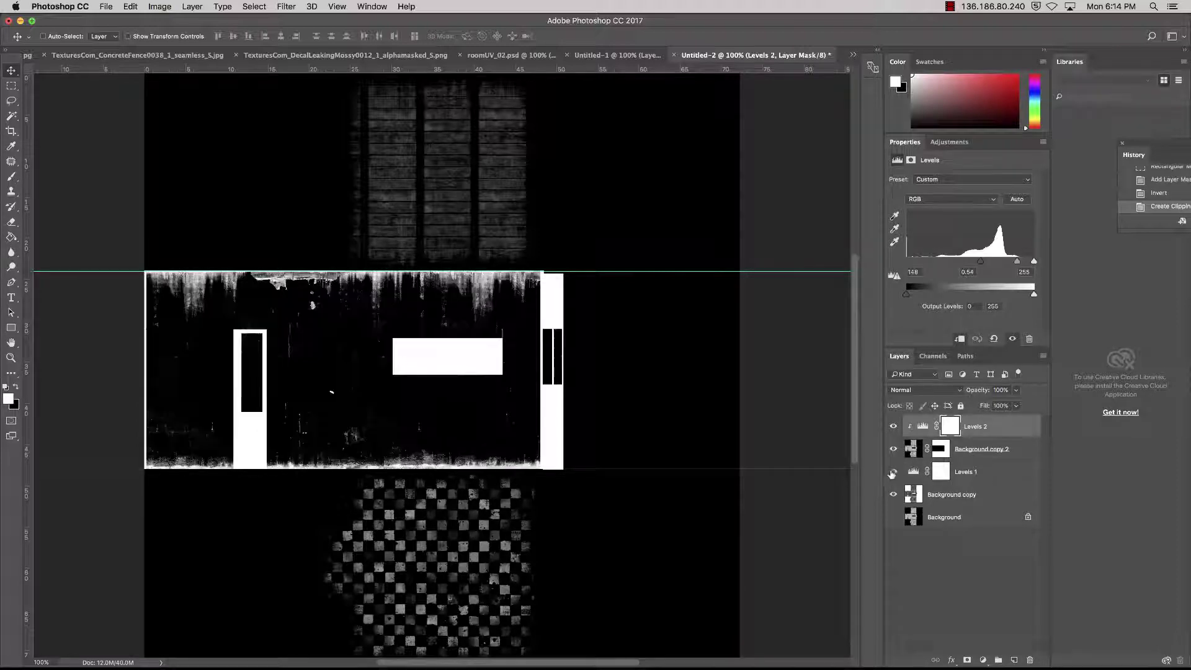
pyautogui.click(936, 475)
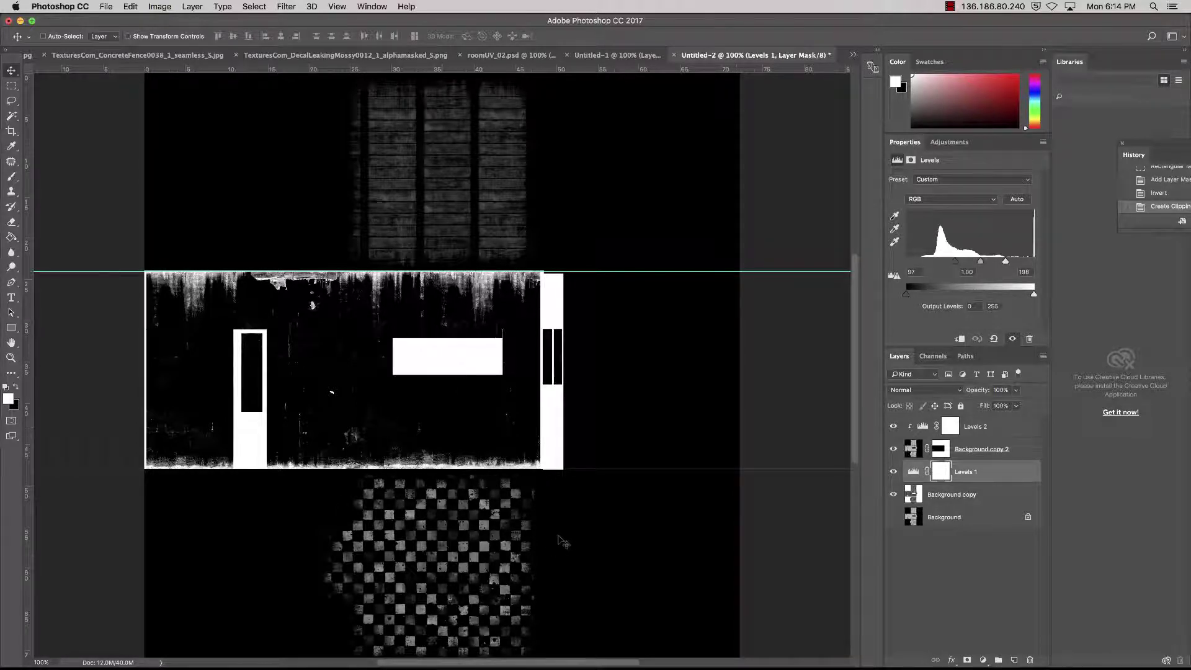
pyautogui.click(991, 613)
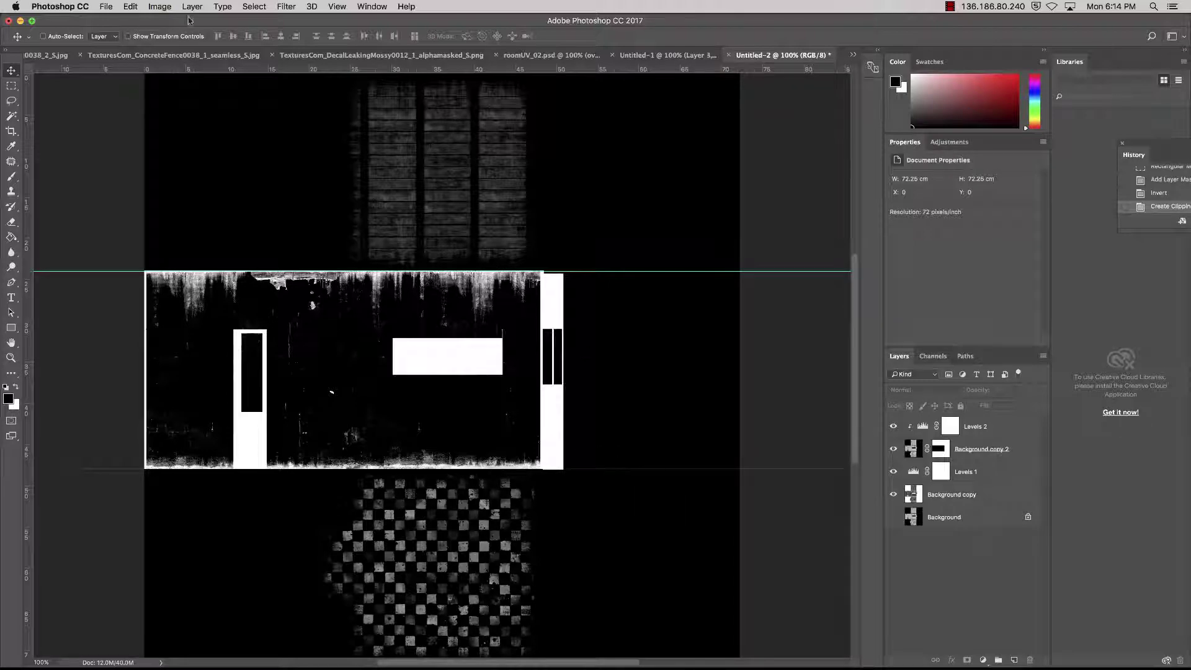
# Step: Save the document as roomUV_02_speck.psd in the VU_projects images folder with Maximize Compatibility on
pyautogui.click(106, 7)
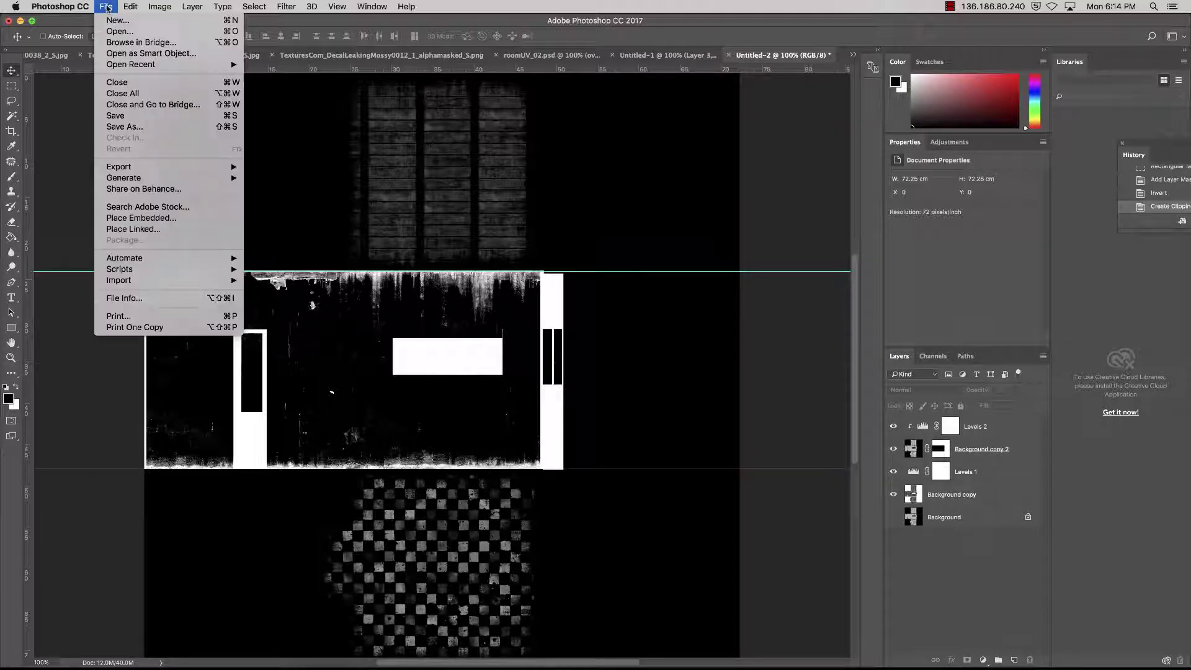
pyautogui.click(167, 129)
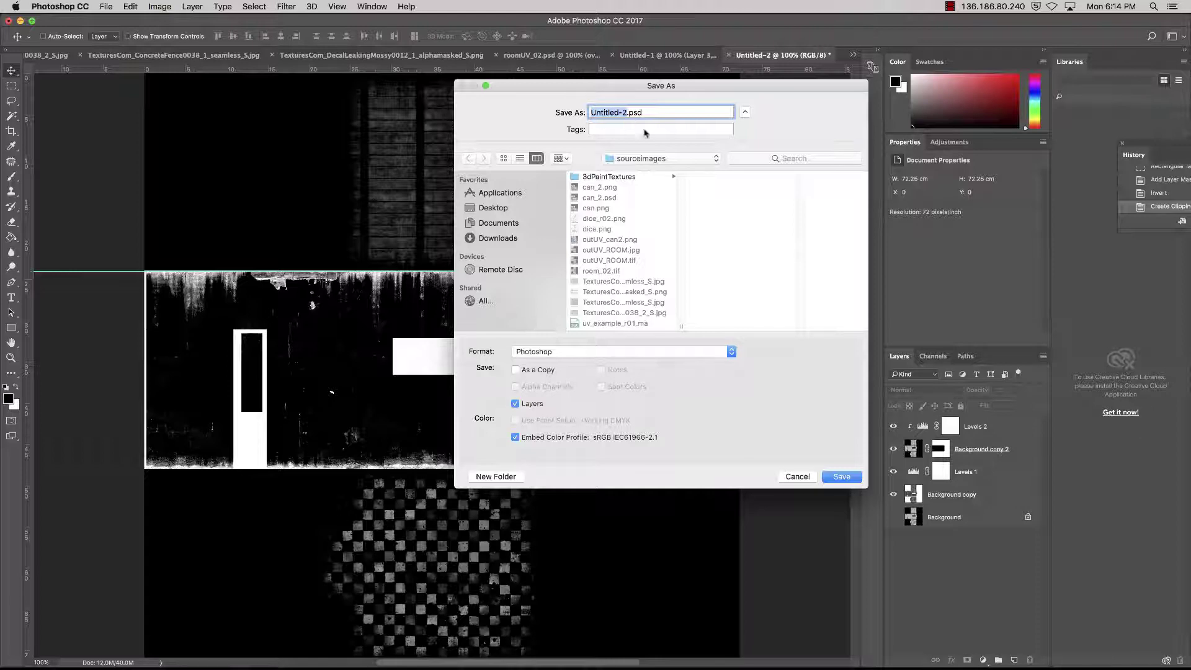
pyautogui.click(658, 158)
pyautogui.click(658, 172)
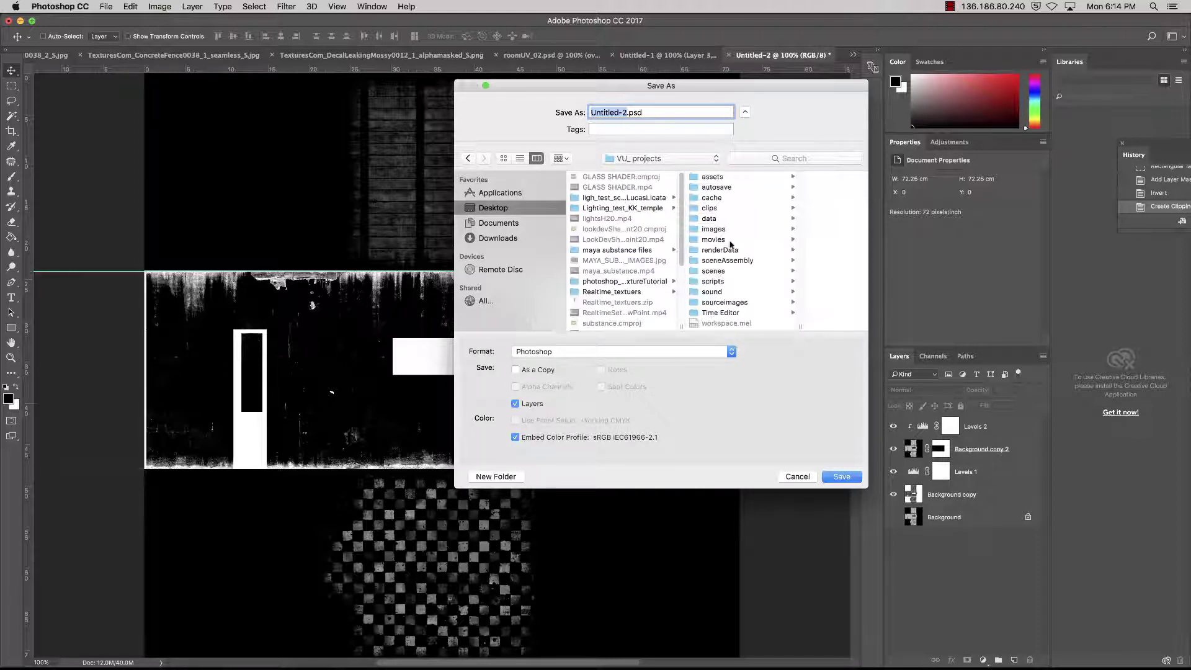
pyautogui.click(744, 229)
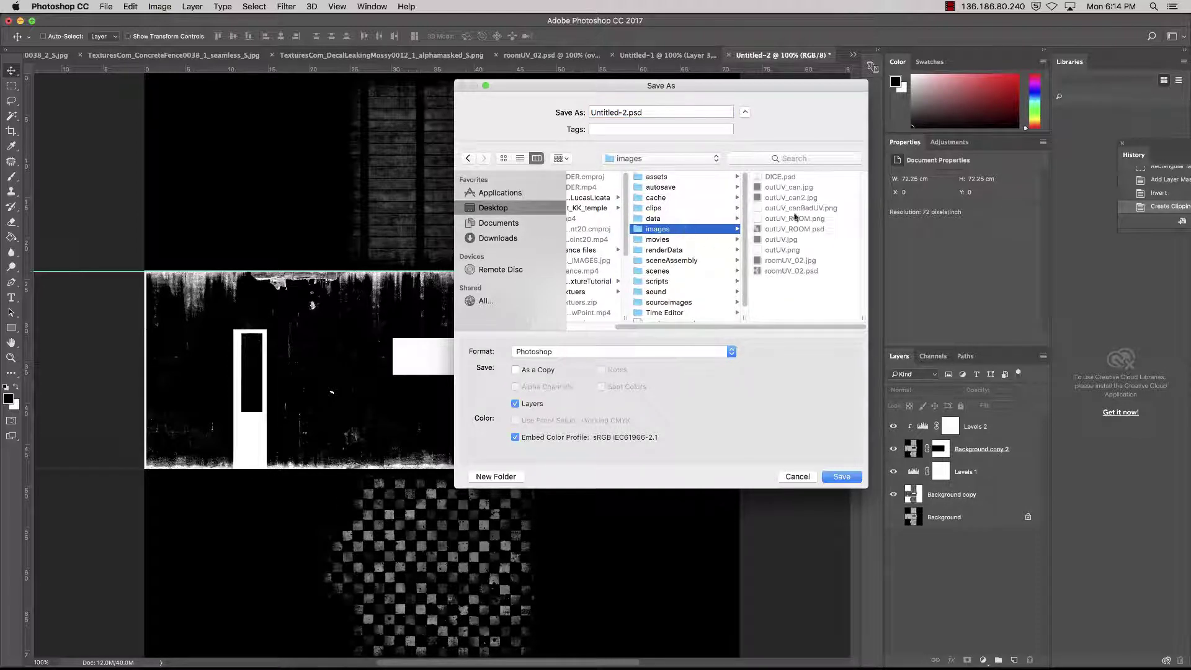
pyautogui.click(806, 271)
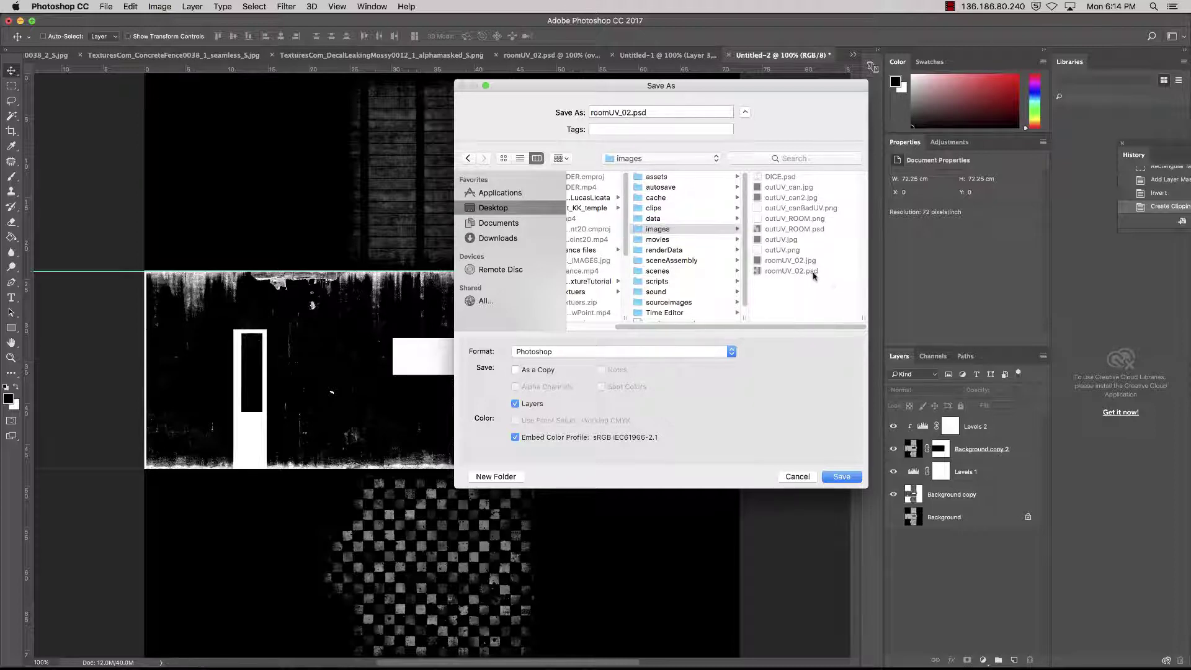
pyautogui.click(632, 112)
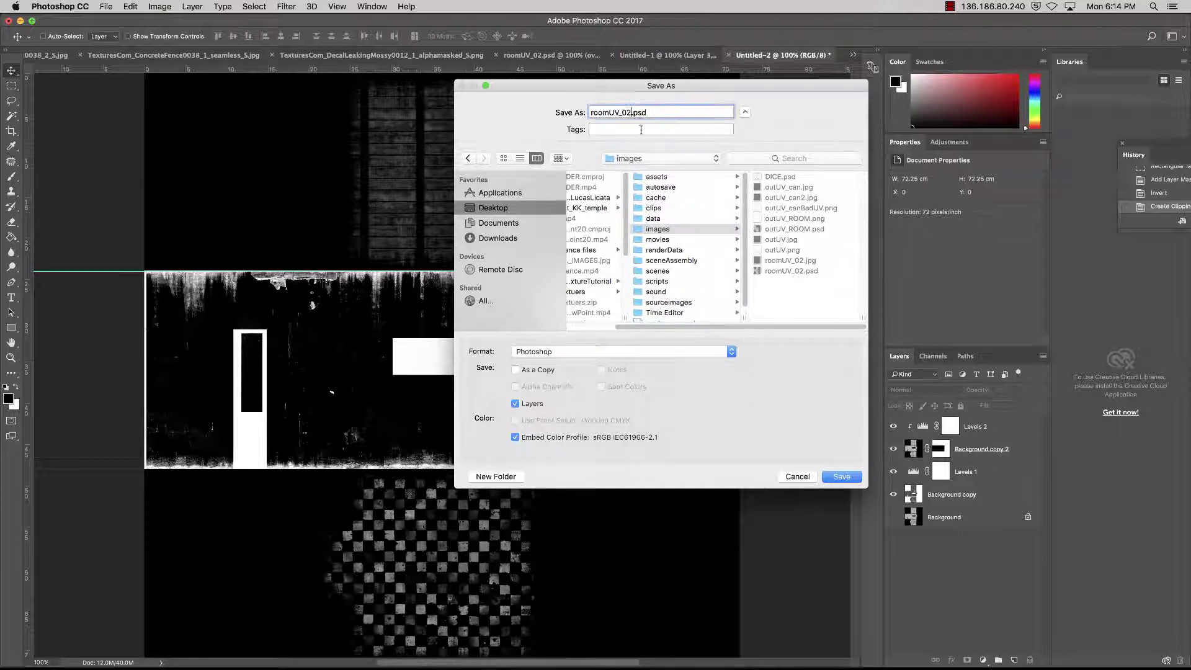
pyautogui.write('_speck')
pyautogui.press('Return')
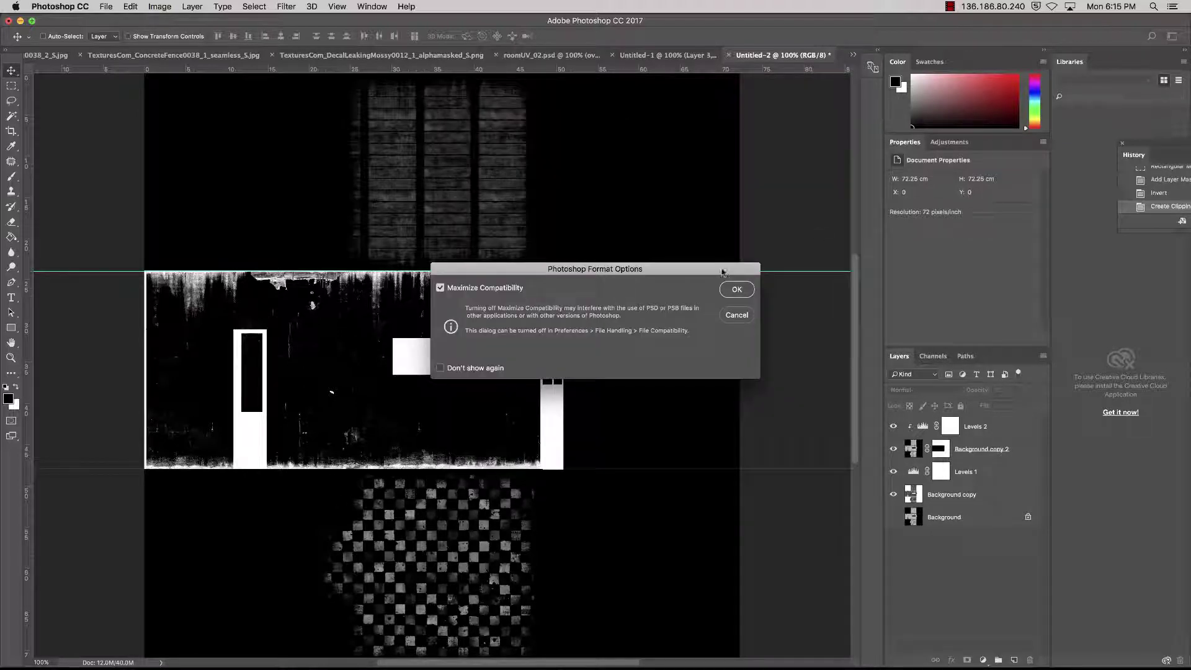
pyautogui.click(733, 289)
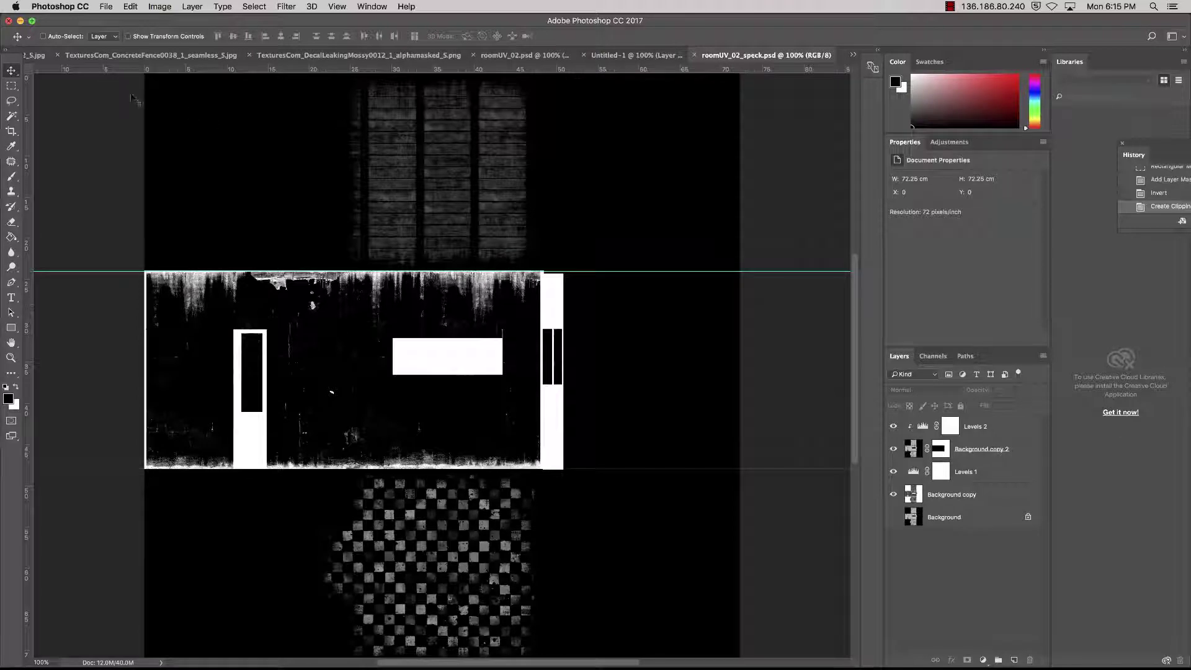
# Step: Save a TIFF copy named roomUV_02_speck.tif without layers in the sourceimages folder
pyautogui.click(106, 6)
pyautogui.click(159, 127)
pyautogui.click(567, 352)
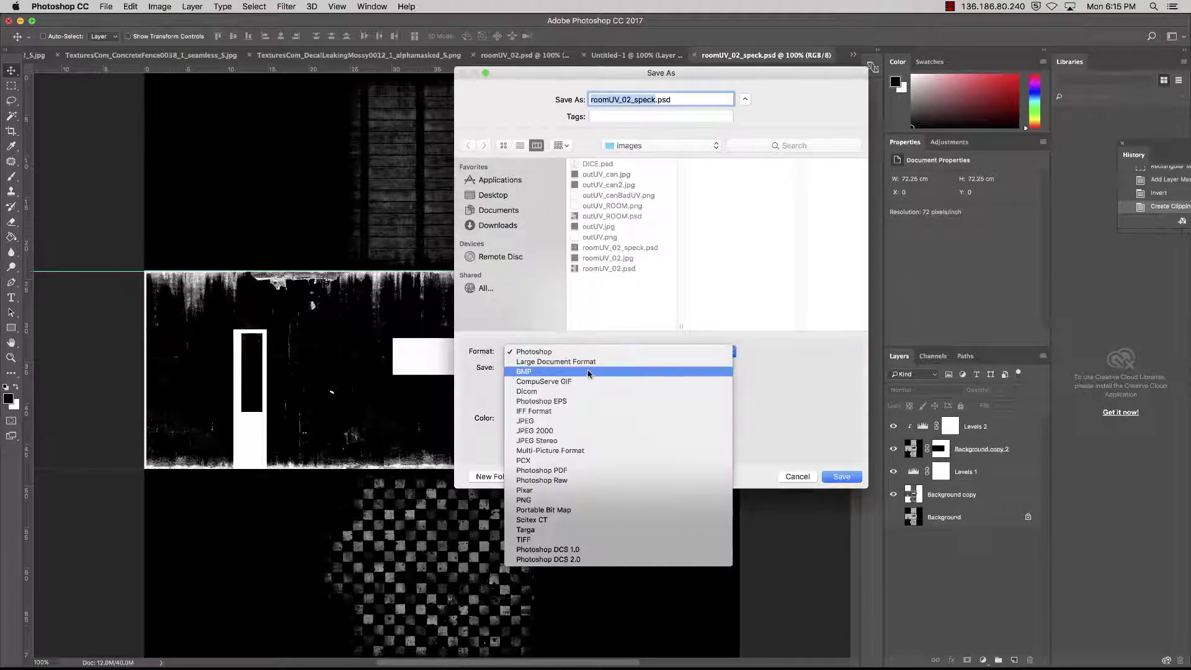
pyautogui.click(566, 540)
pyautogui.click(661, 148)
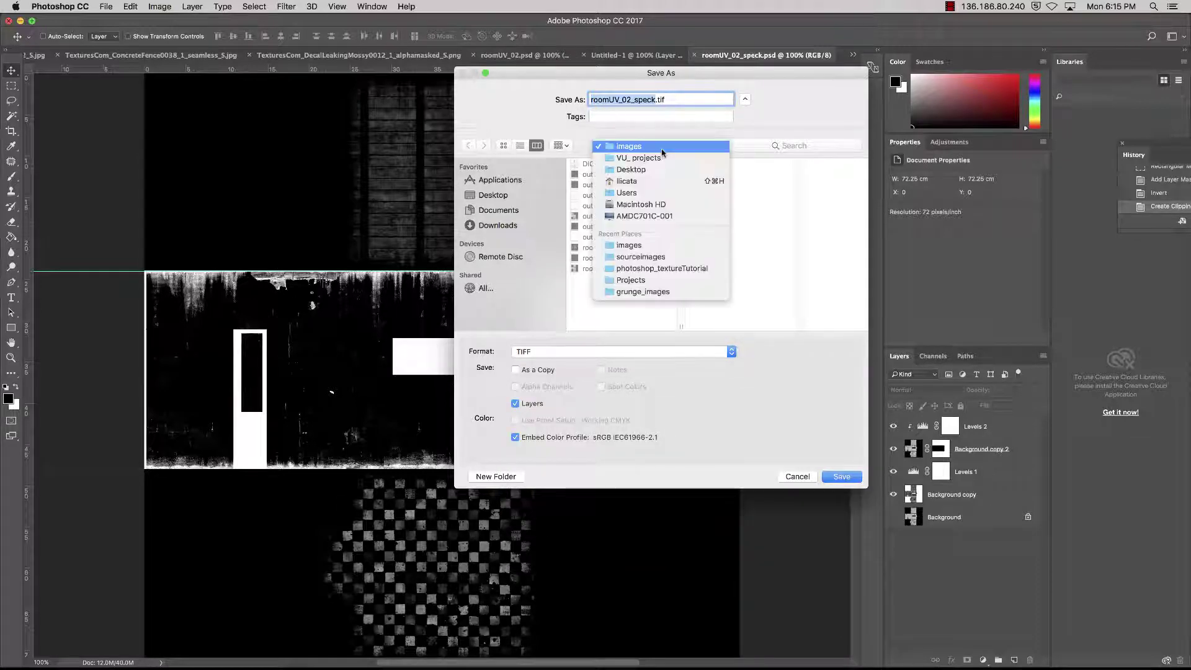
pyautogui.click(680, 258)
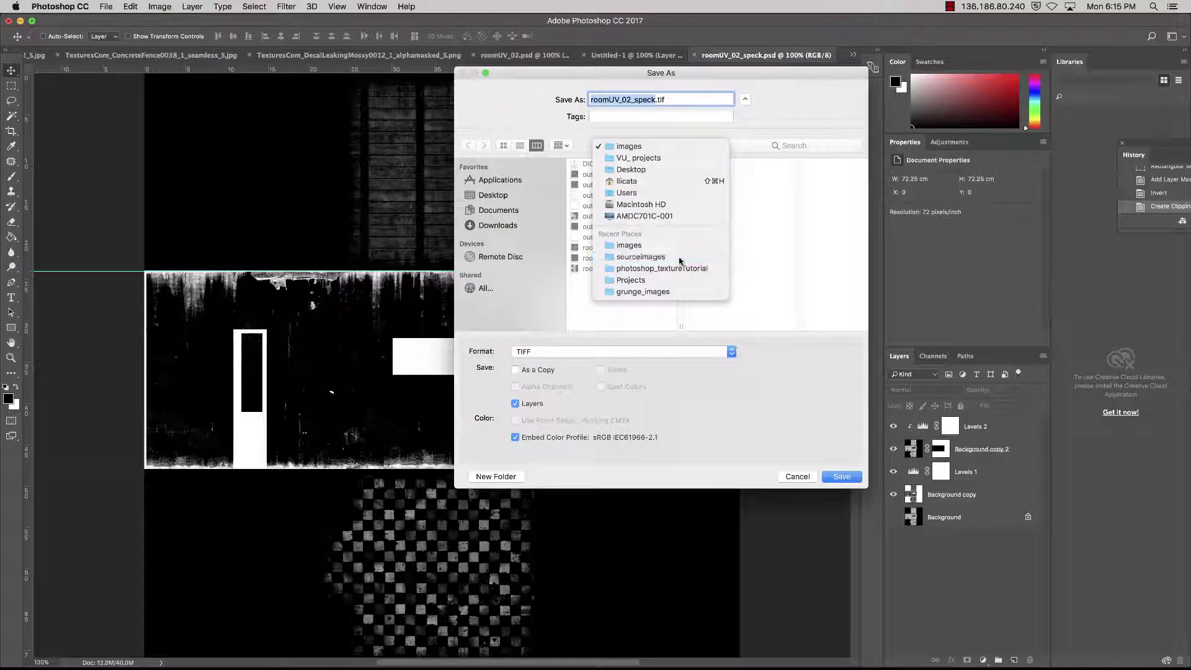
pyautogui.moveTo(795, 325); pyautogui.dragTo(861, 326)
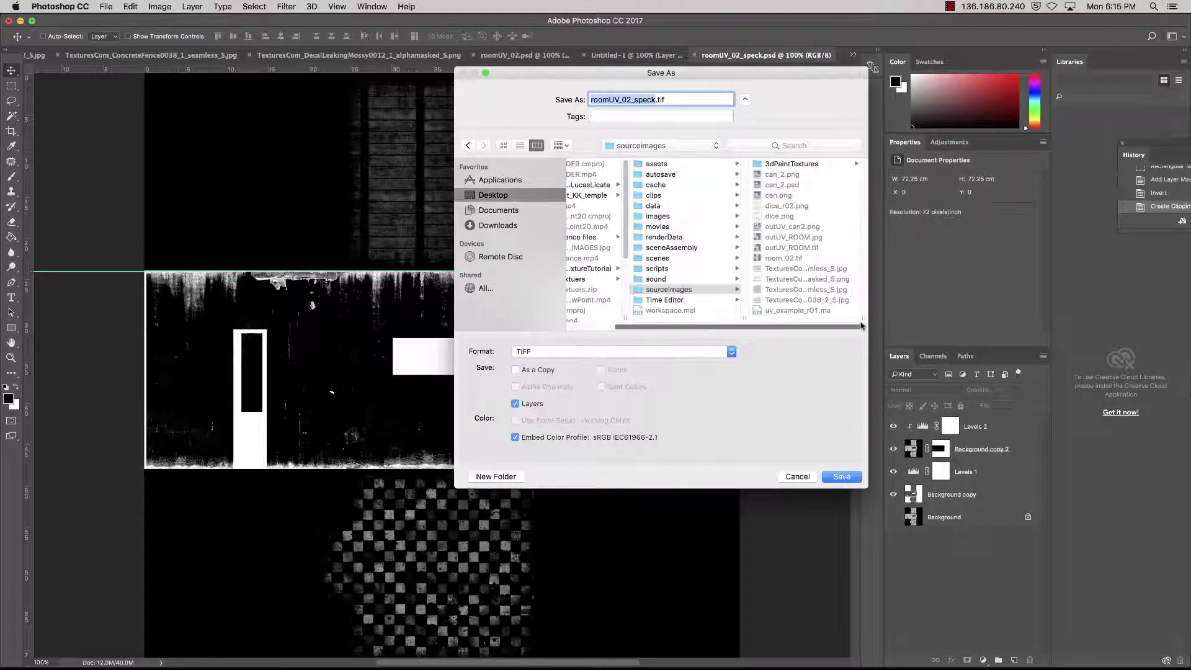
pyautogui.click(515, 403)
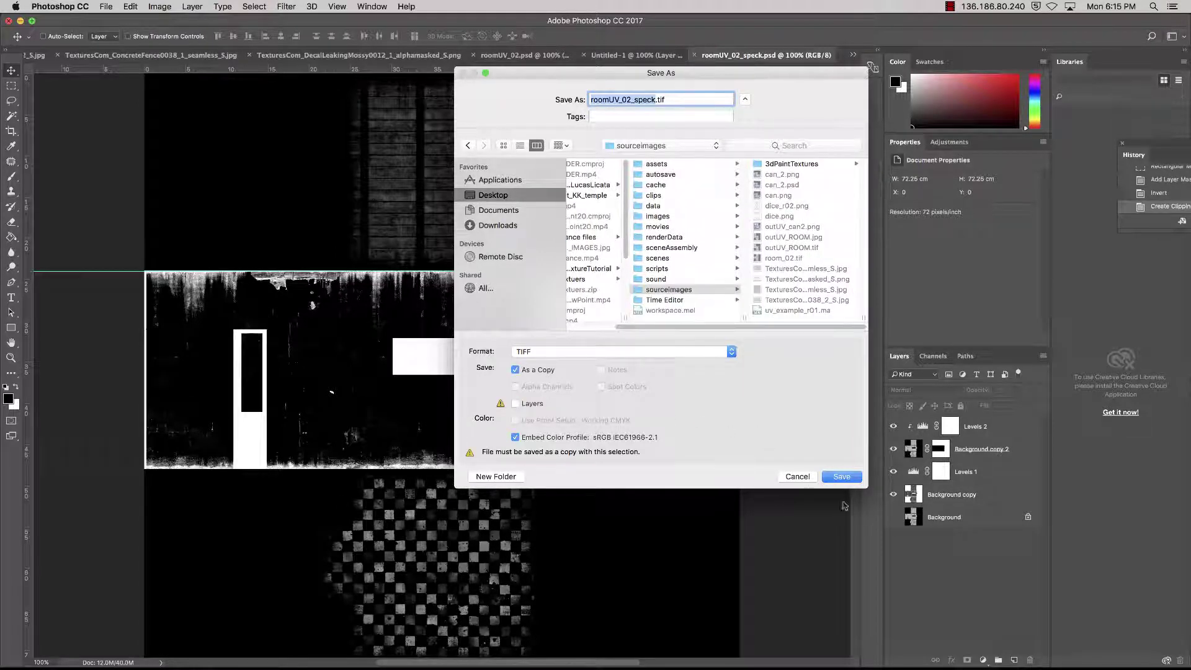
pyautogui.click(840, 477)
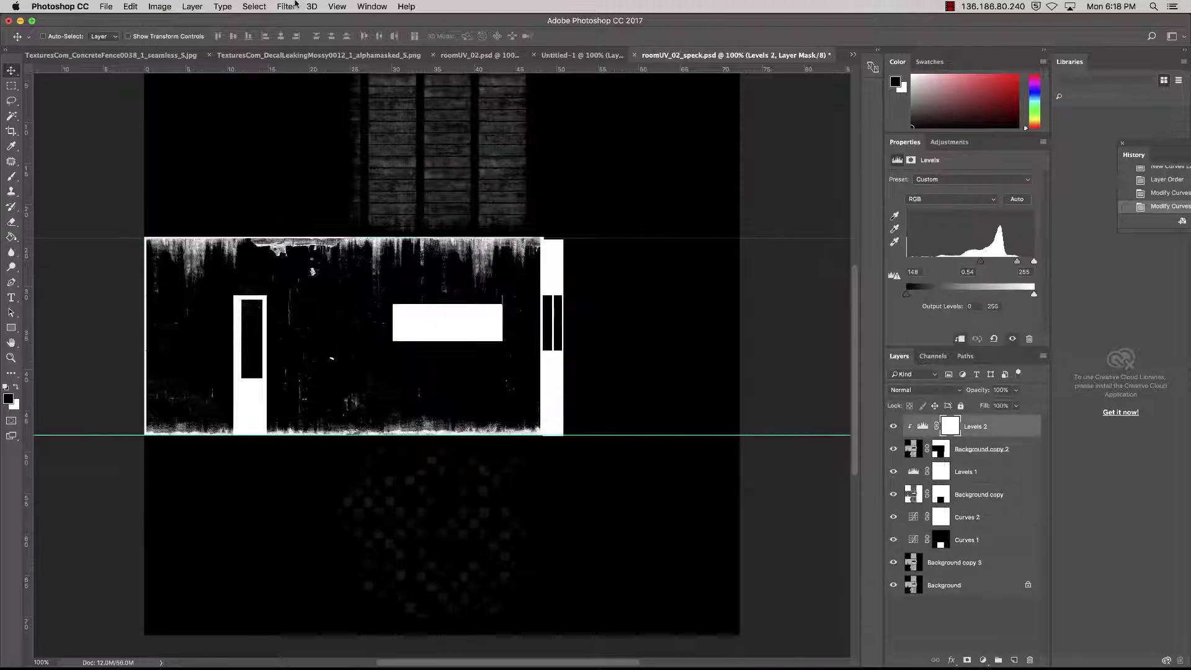
# Step: Select all layers from Levels 2 down to Background and view the document's colour channels
pyautogui.click(296, 6)
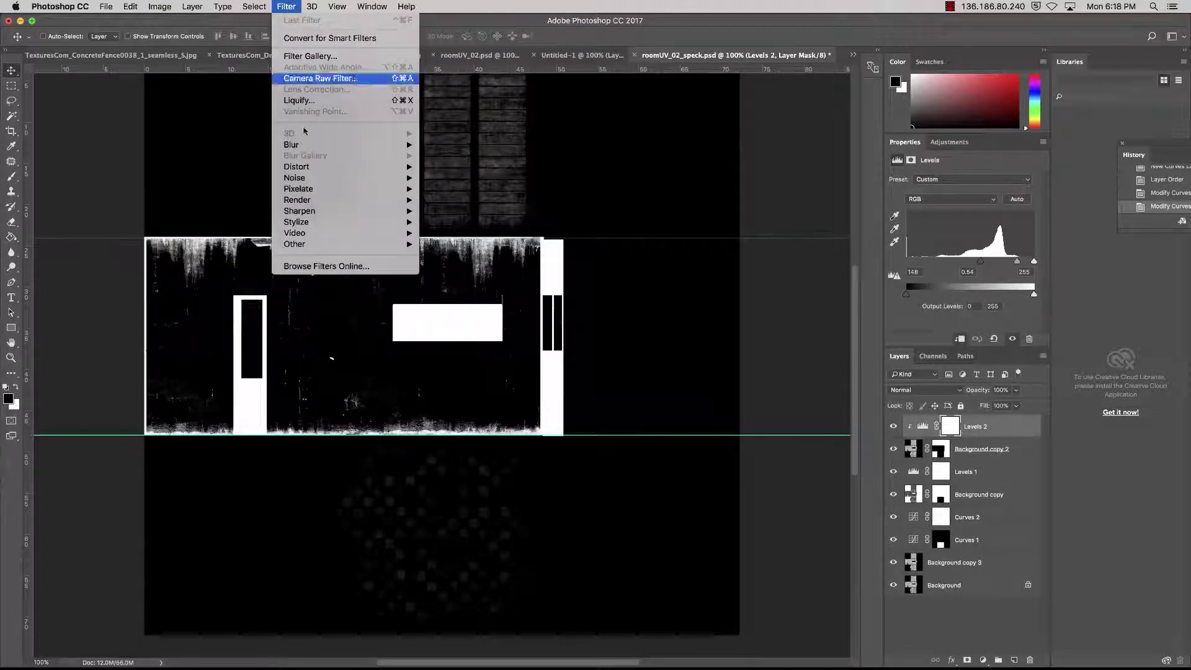
pyautogui.click(127, 148)
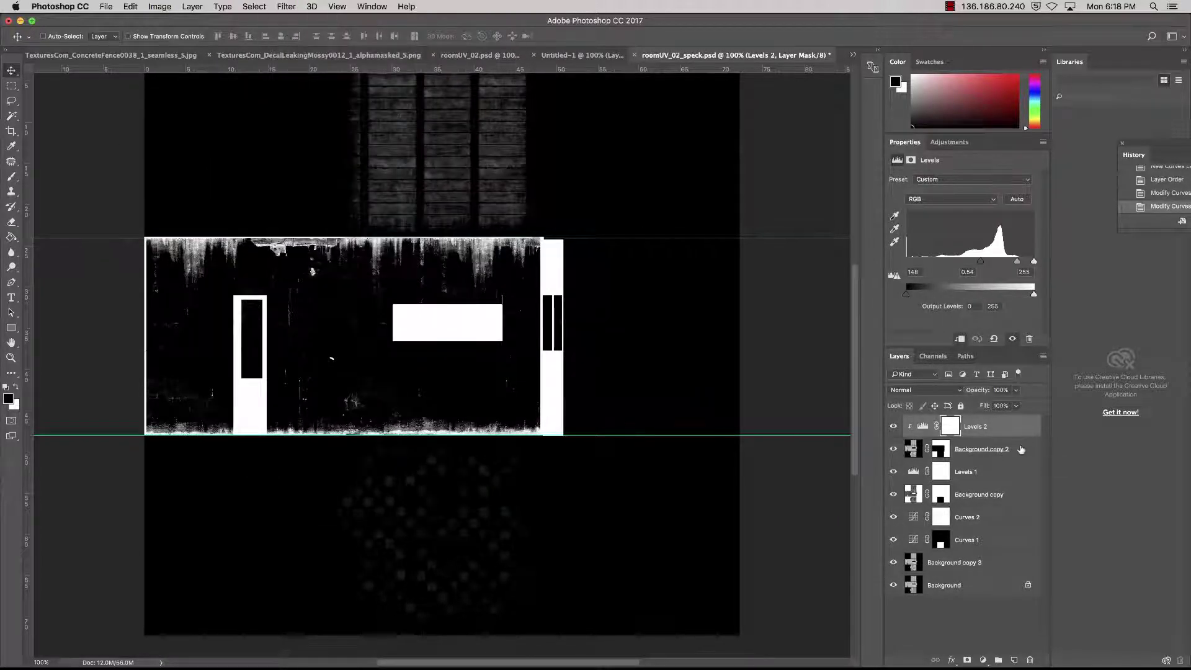
pyautogui.click(986, 586)
pyautogui.click(932, 356)
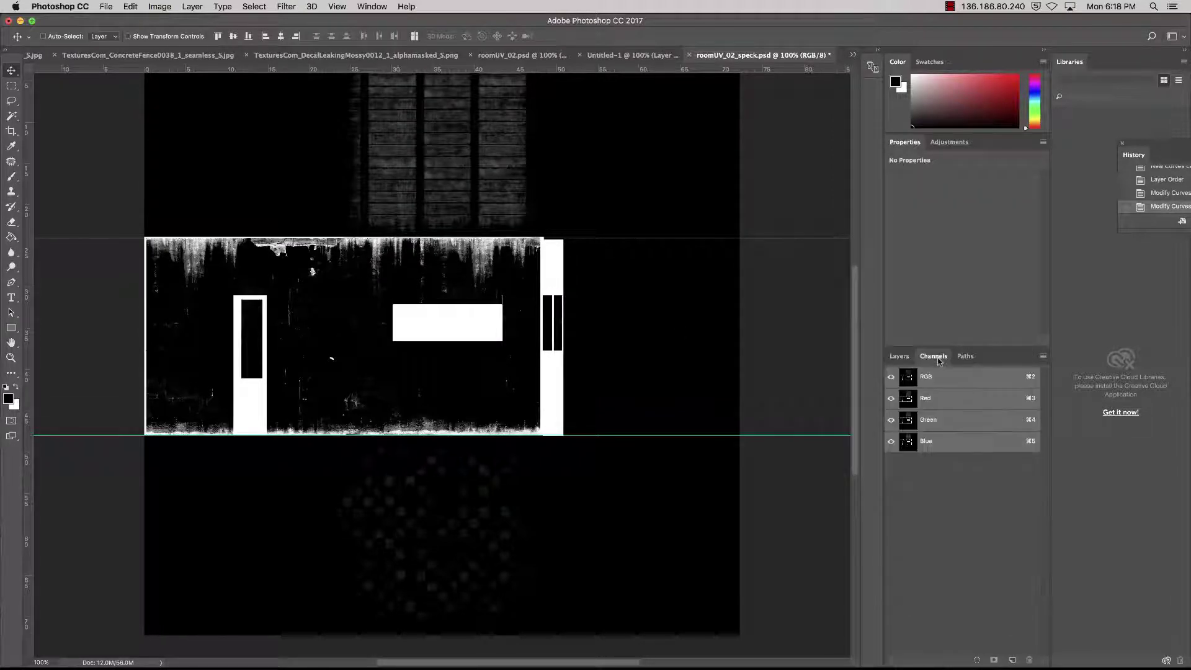
pyautogui.click(899, 356)
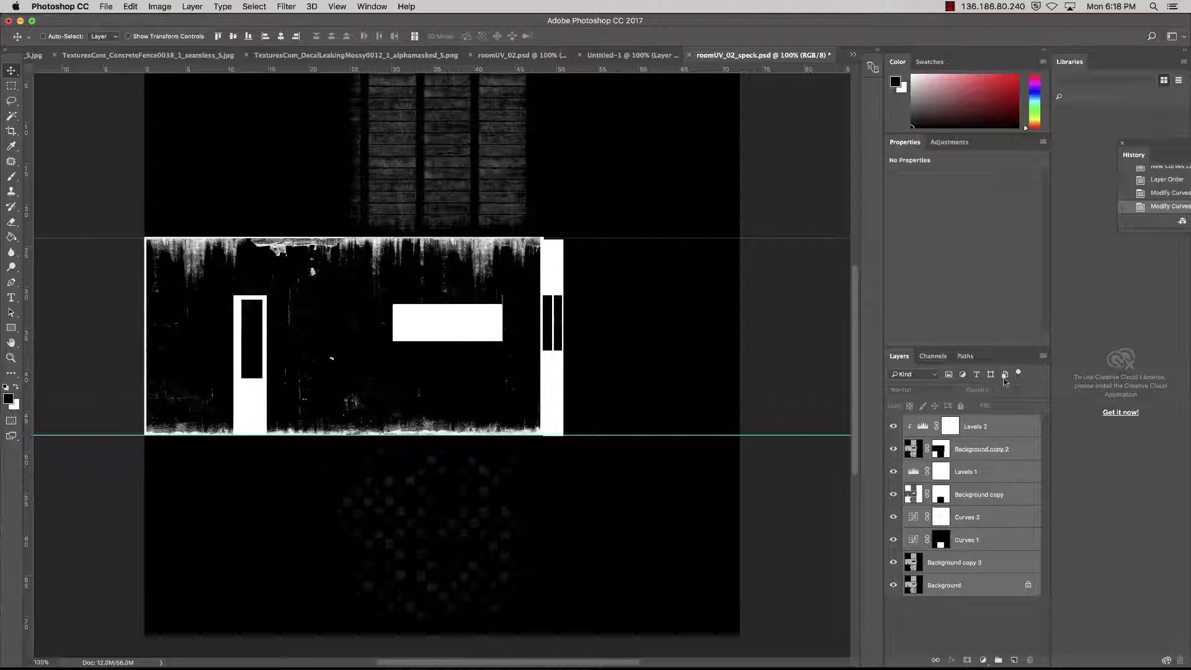
# Step: Save the document under the new name roomUV_02_bump.psd in the images folder, keeping the Photoshop format and layers
pyautogui.click(105, 6)
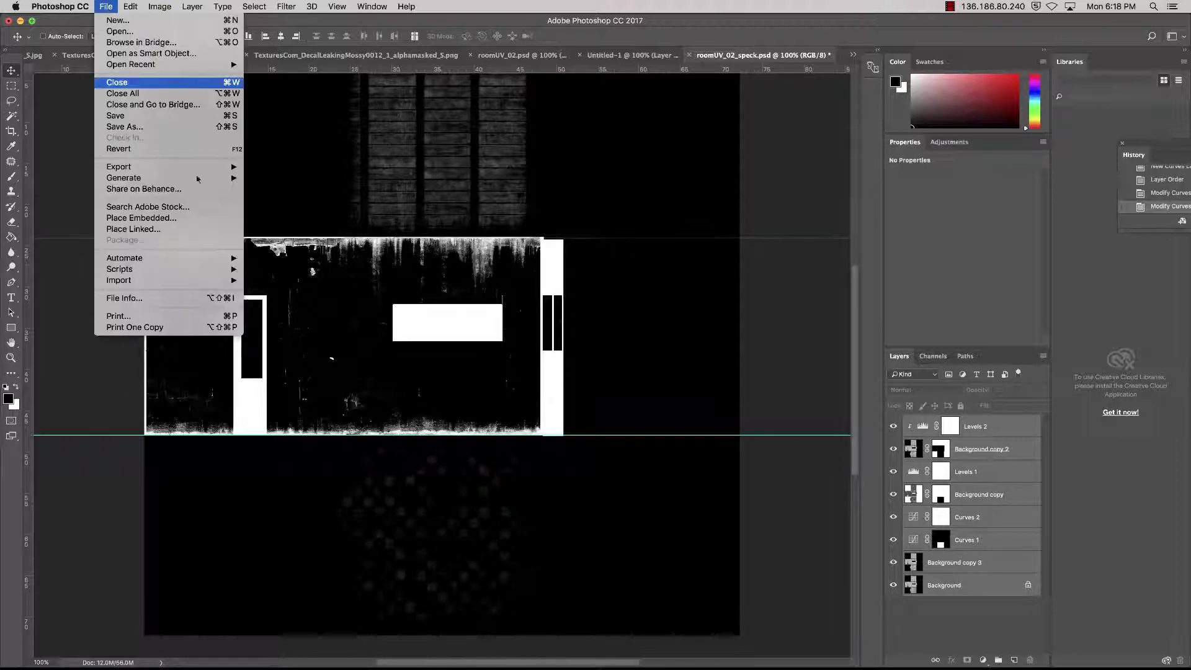
pyautogui.click(196, 131)
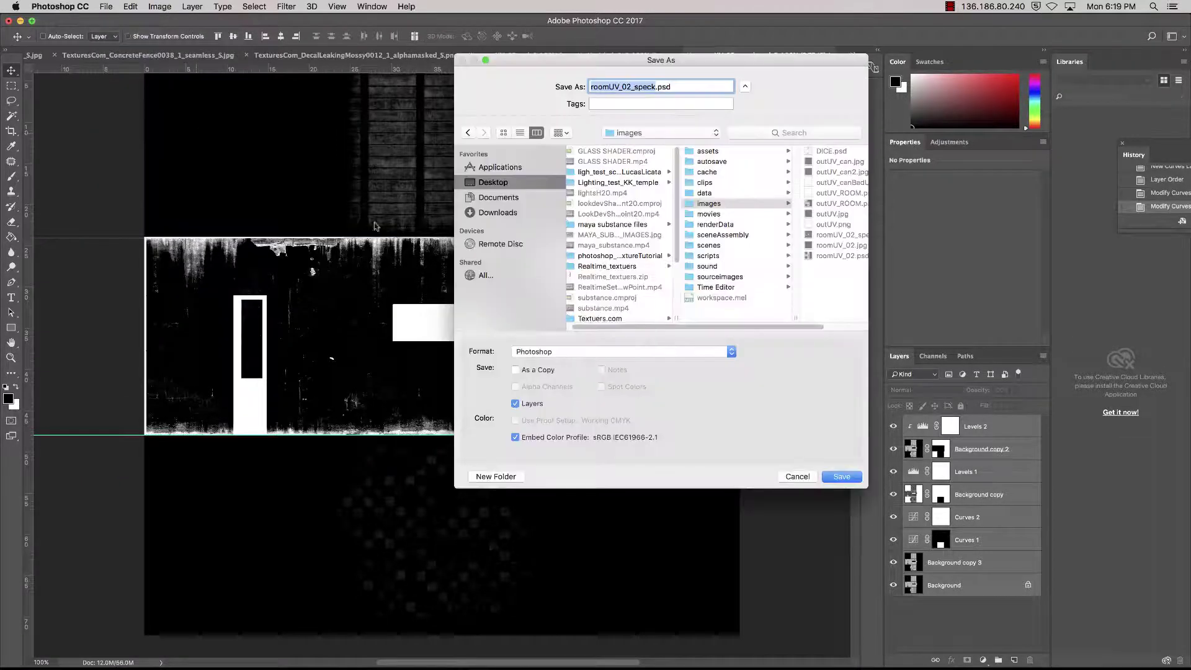
pyautogui.click(653, 87)
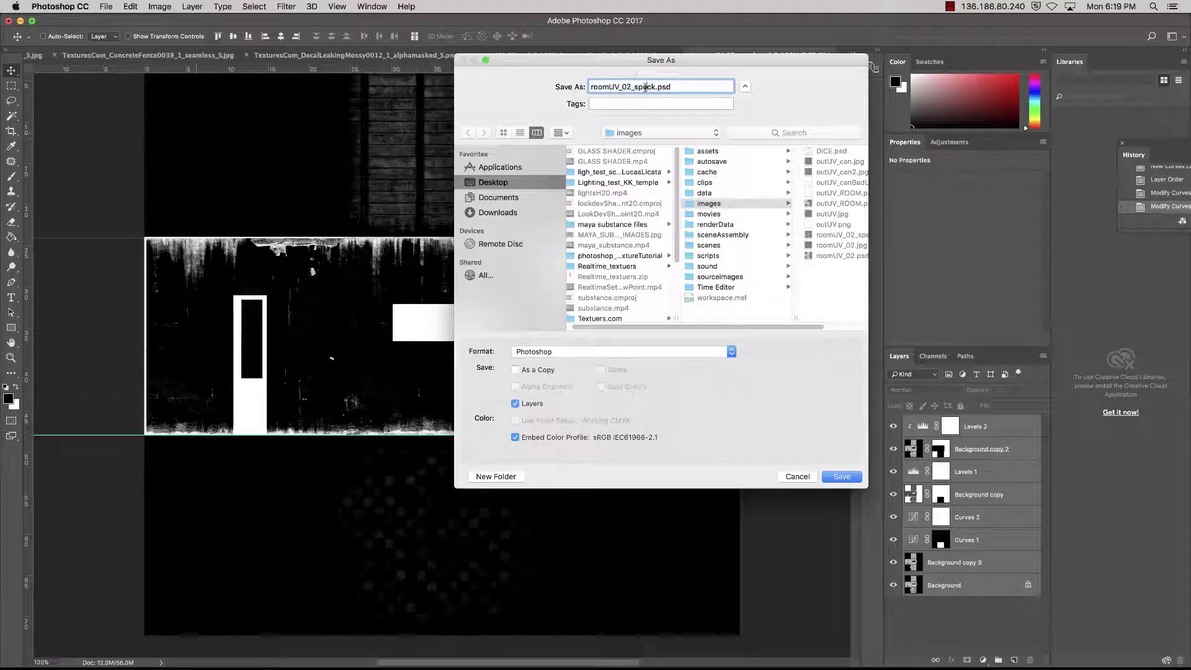
pyautogui.doubleClick(646, 88)
pyautogui.click(648, 87)
pyautogui.moveTo(655, 87); pyautogui.dragTo(639, 87)
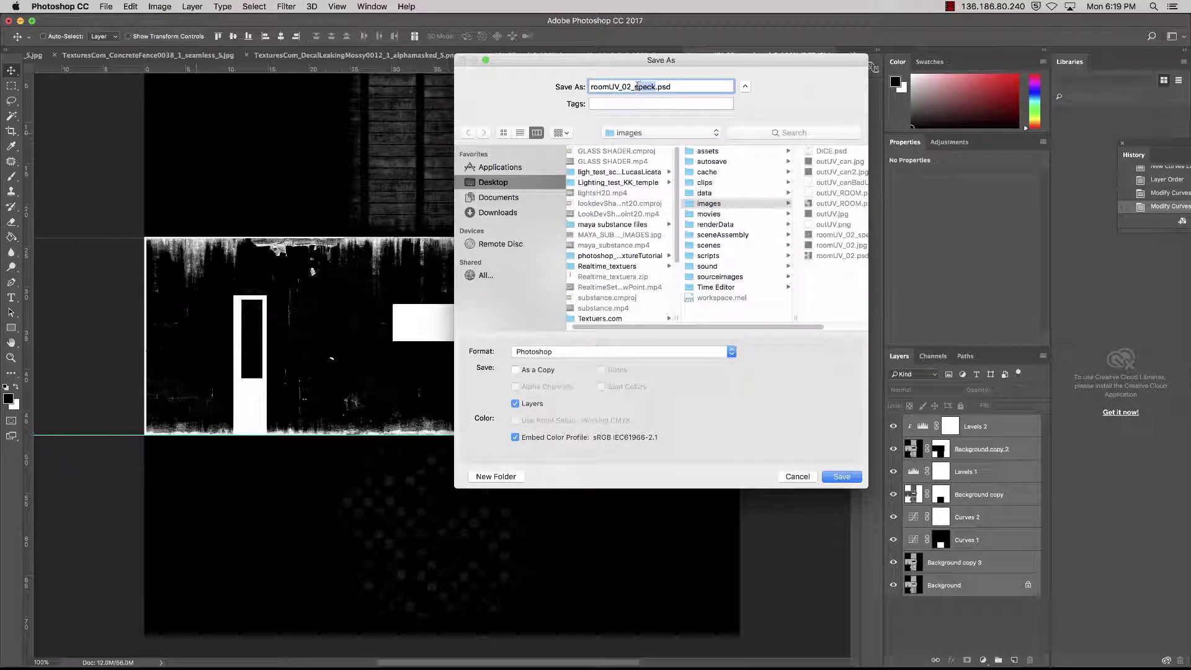
pyautogui.write('bum')
pyautogui.press('Return')
pyautogui.click(744, 286)
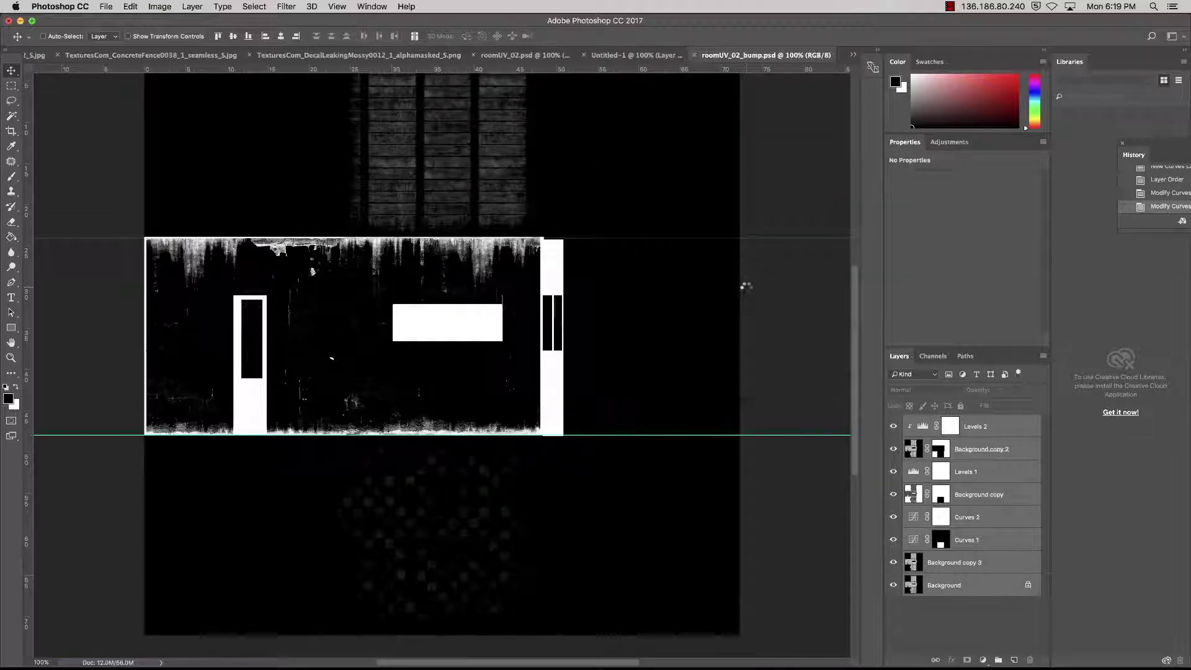
pyautogui.click(269, 6)
pyautogui.click(269, 6)
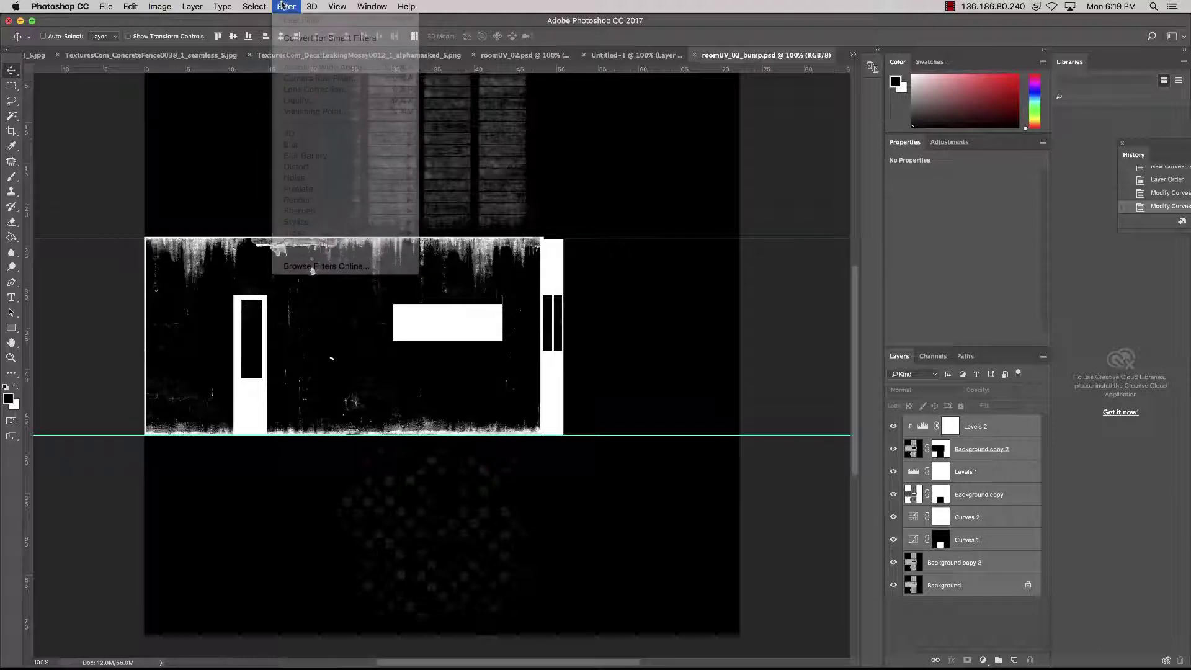
pyautogui.click(159, 6)
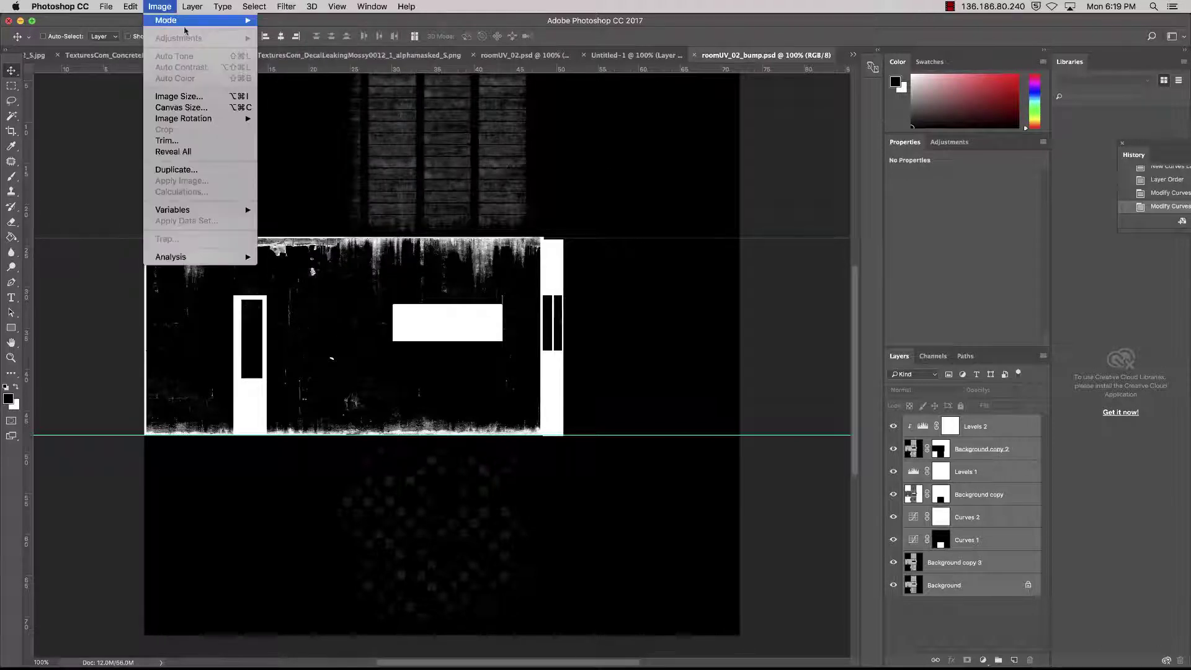
pyautogui.moveTo(185, 22)
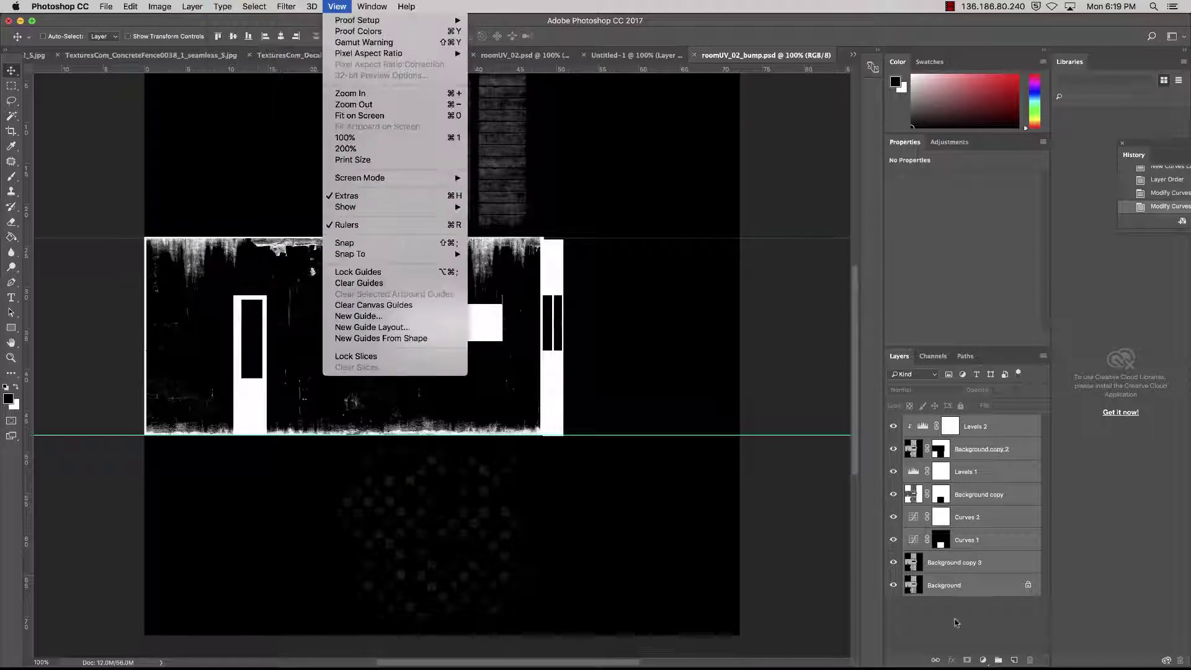
# Step: Flatten the bump document's layers into a single Background layer
pyautogui.click(954, 620)
pyautogui.click(1043, 356)
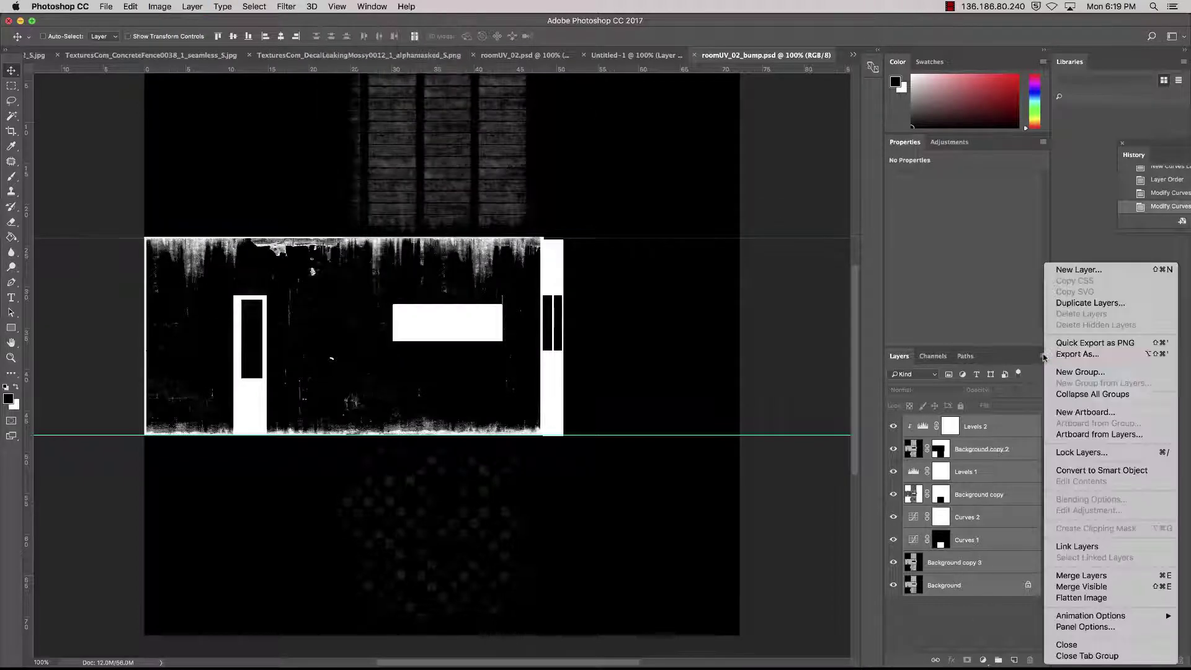
pyautogui.click(1107, 598)
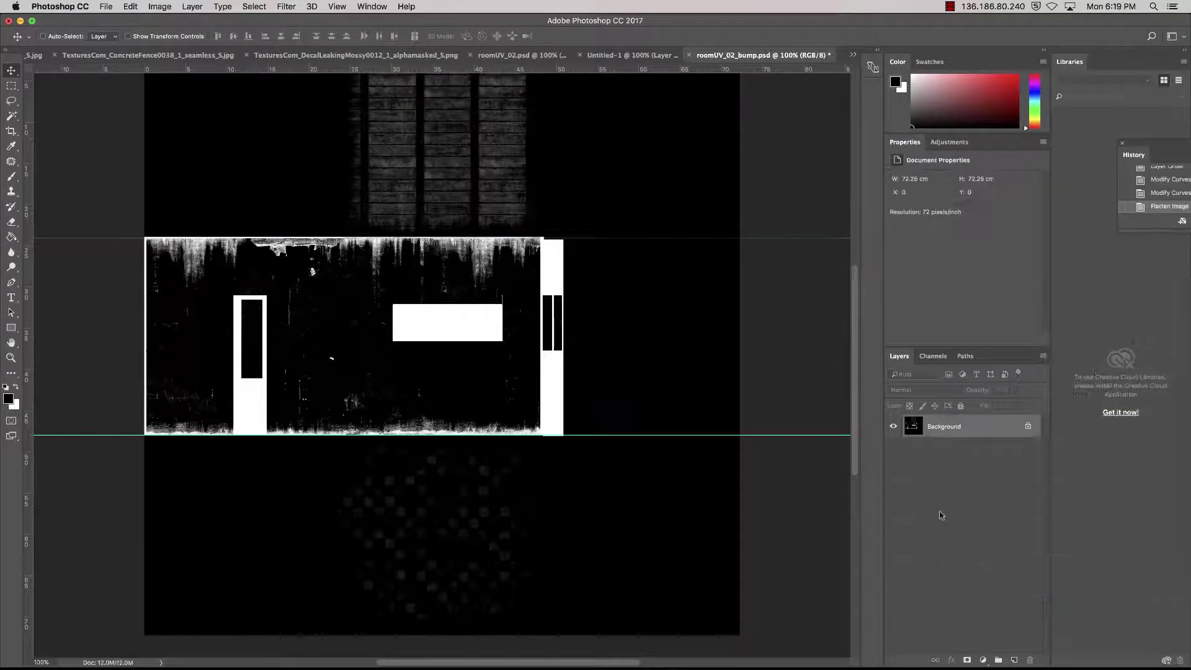
# Step: Start the Generate Normal Map filter on the flattened image, try Invert Height, and lower Detail Scale to 12%
pyautogui.click(372, 7)
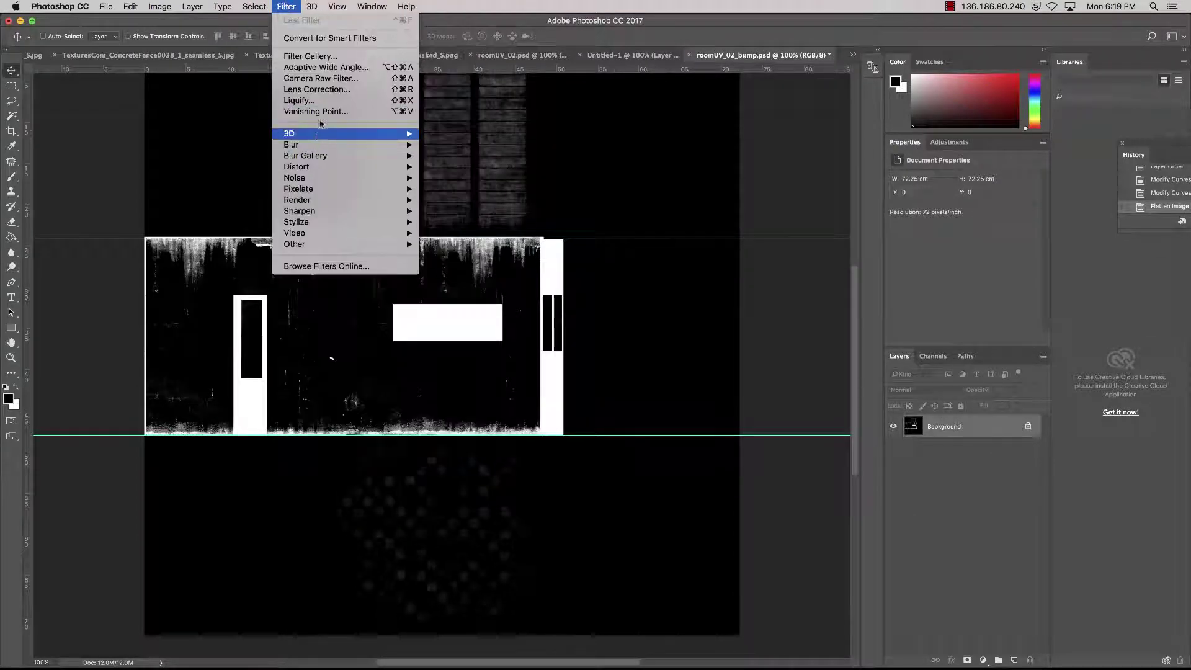
pyautogui.moveTo(319, 133)
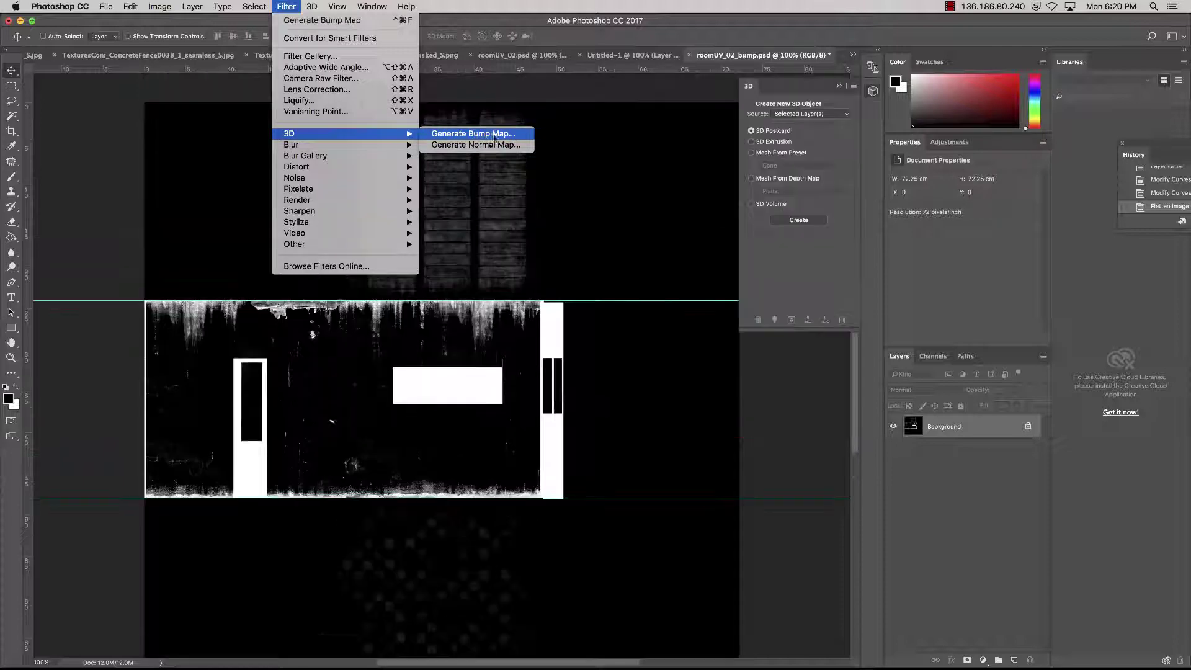
pyautogui.click(513, 146)
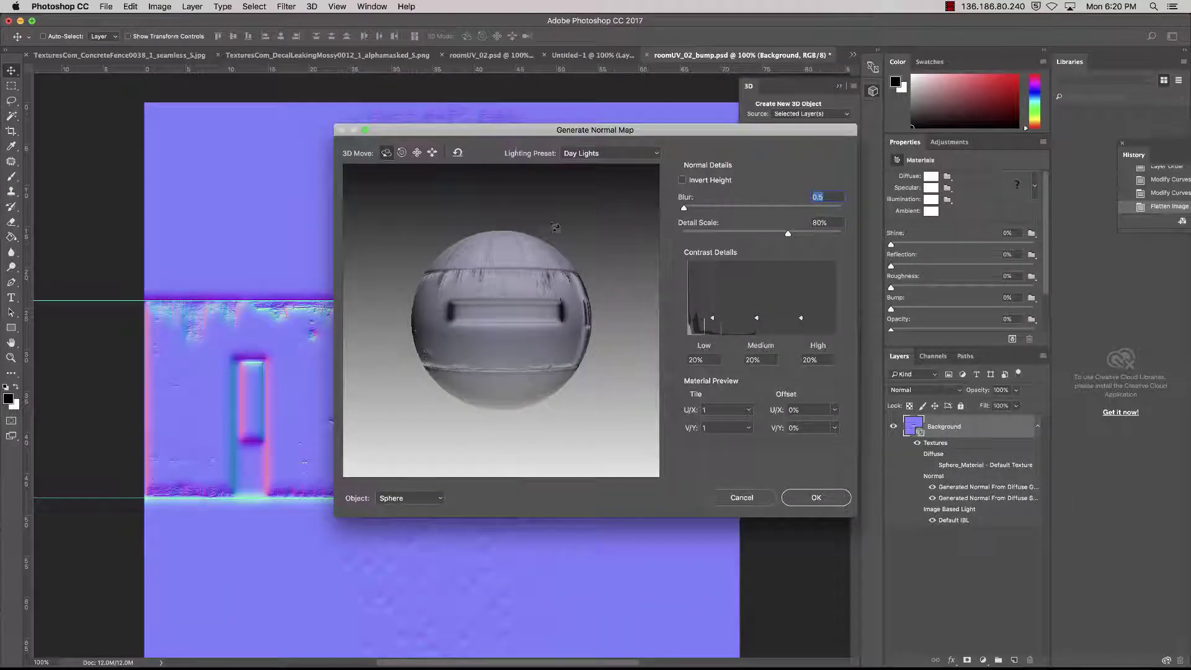
pyautogui.moveTo(524, 131); pyautogui.dragTo(814, 101)
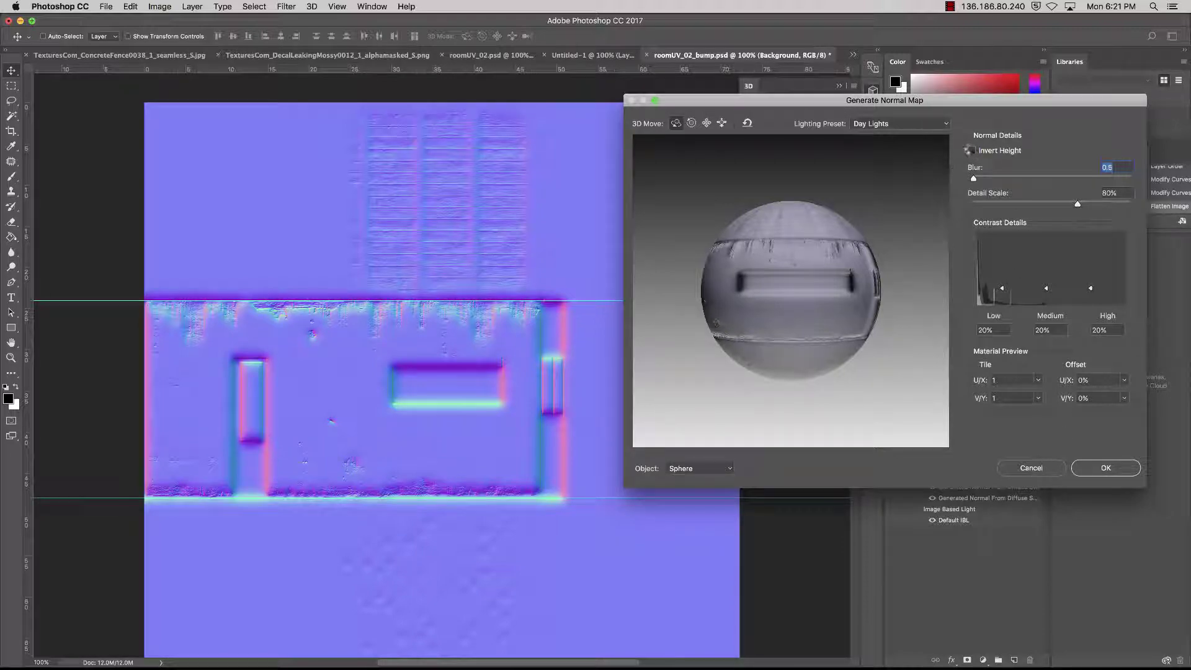
pyautogui.click(970, 151)
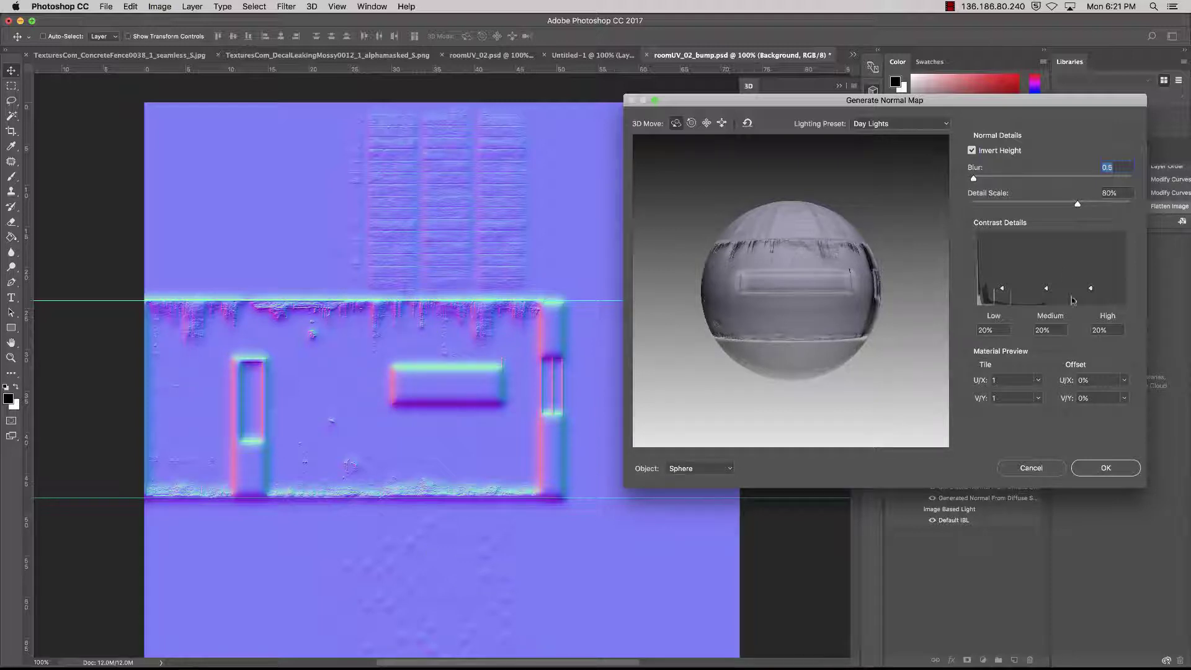
pyautogui.moveTo(1073, 205); pyautogui.dragTo(1011, 206)
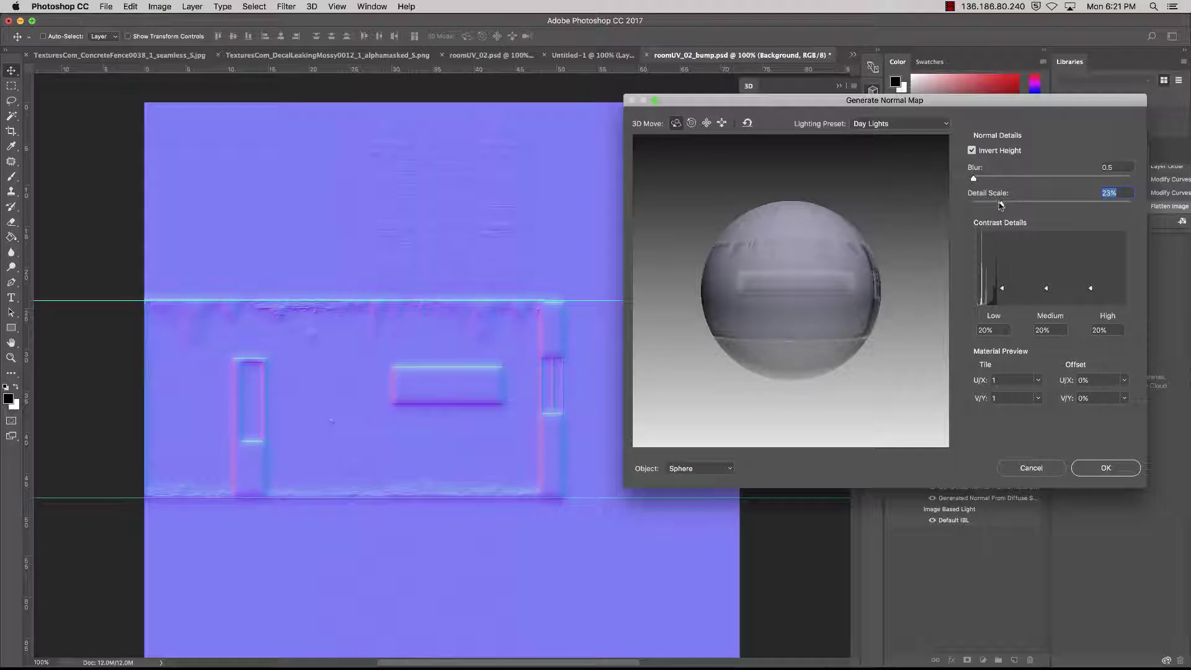
pyautogui.moveTo(1001, 204); pyautogui.dragTo(989, 207)
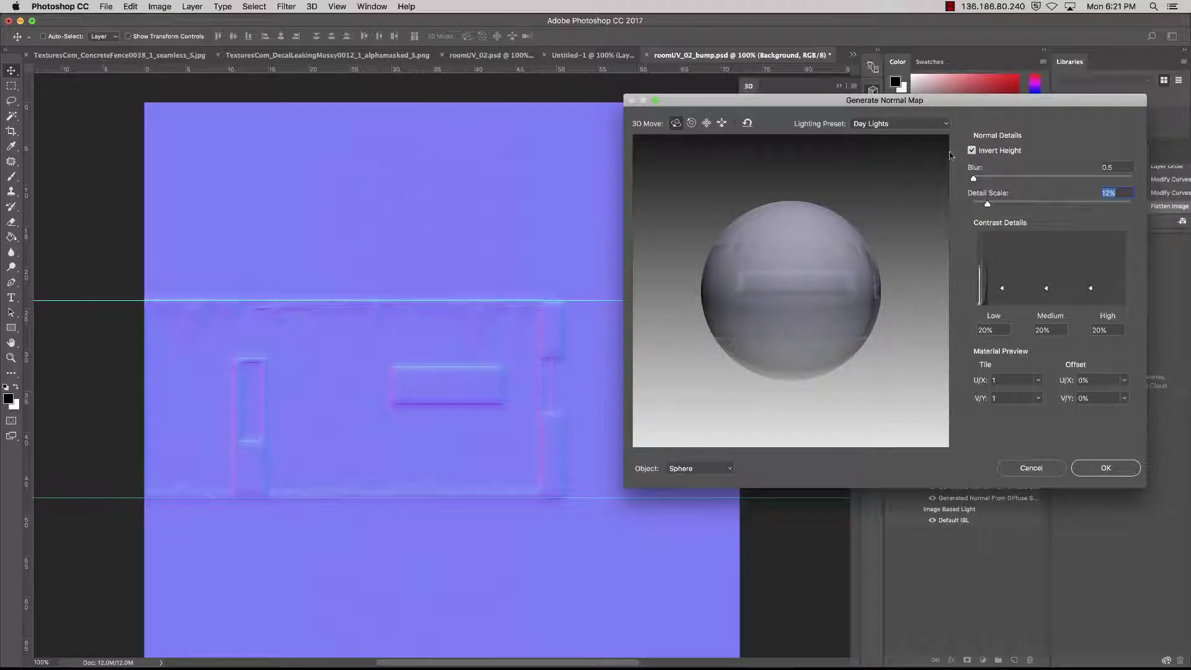
# Step: Turn off Invert Height, set Blur to 0 with Detail Scale at 12%, and apply the normal map
pyautogui.click(972, 151)
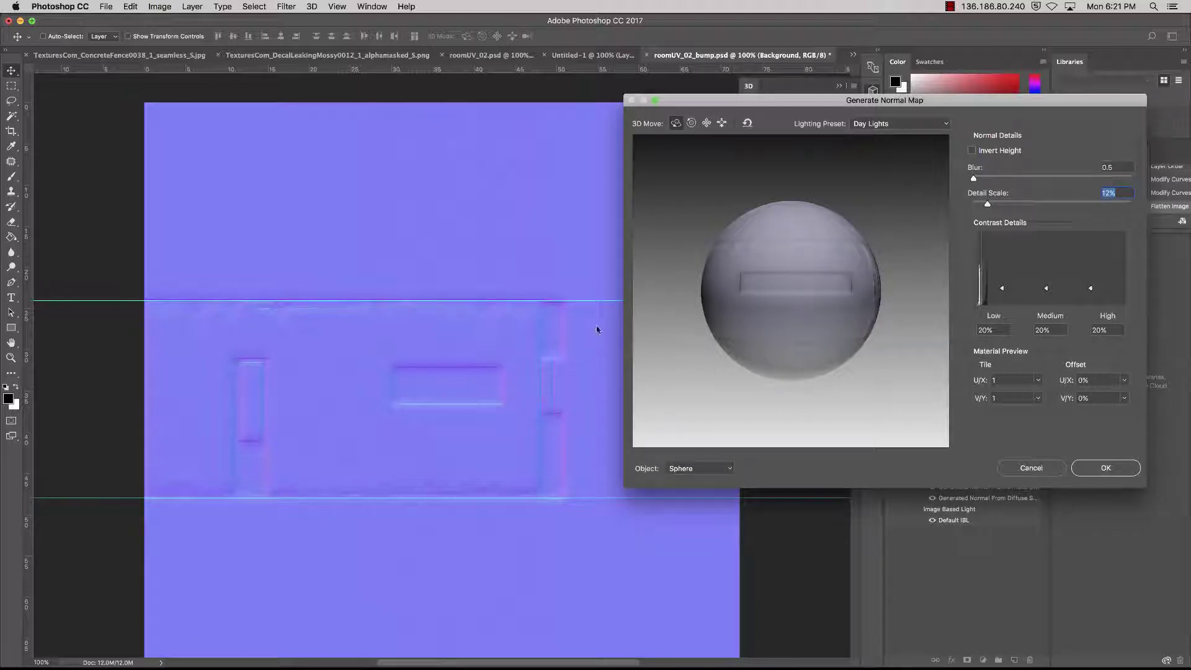
pyautogui.moveTo(975, 180); pyautogui.dragTo(989, 206)
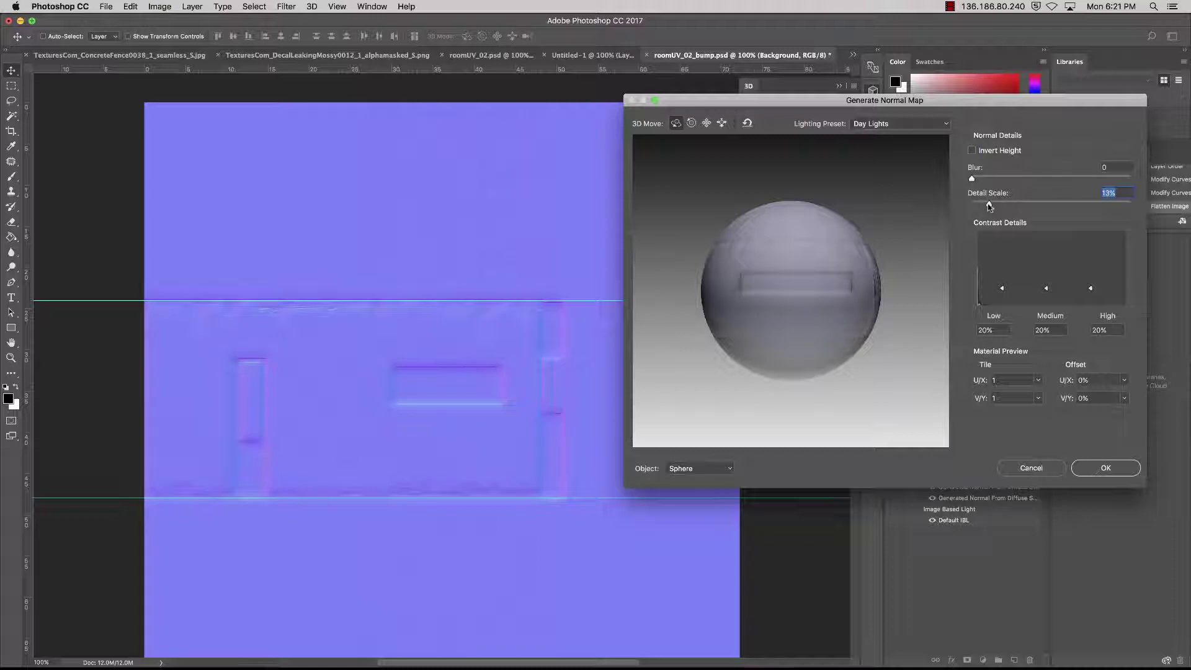
pyautogui.press('Down')
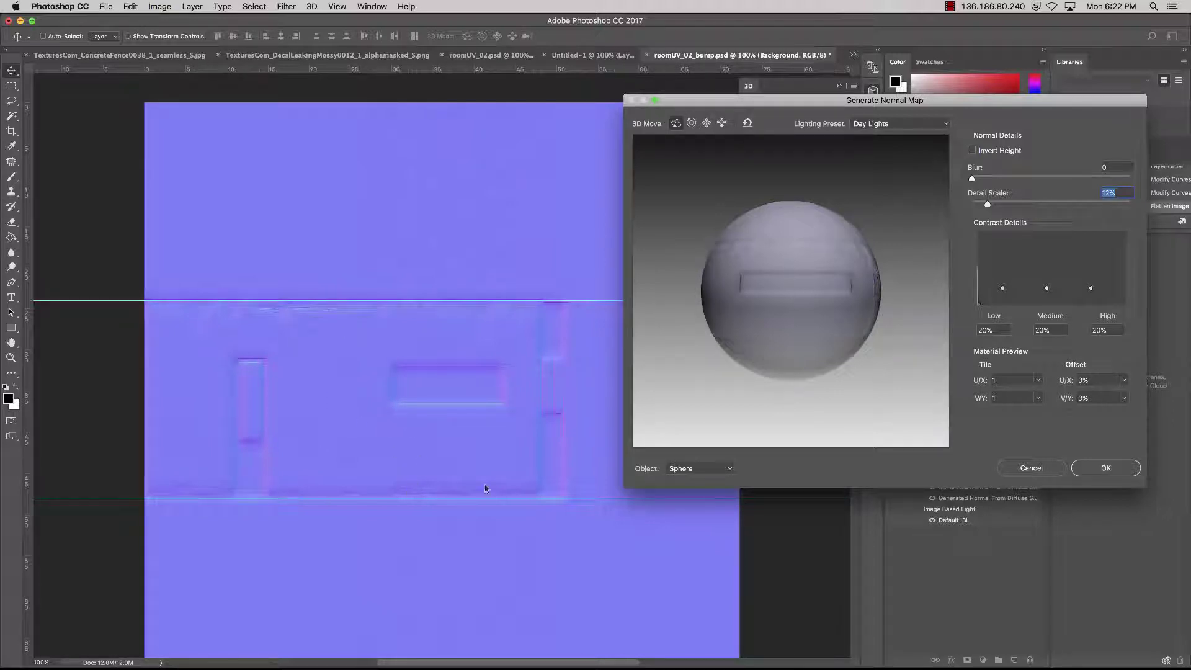
pyautogui.click(1099, 469)
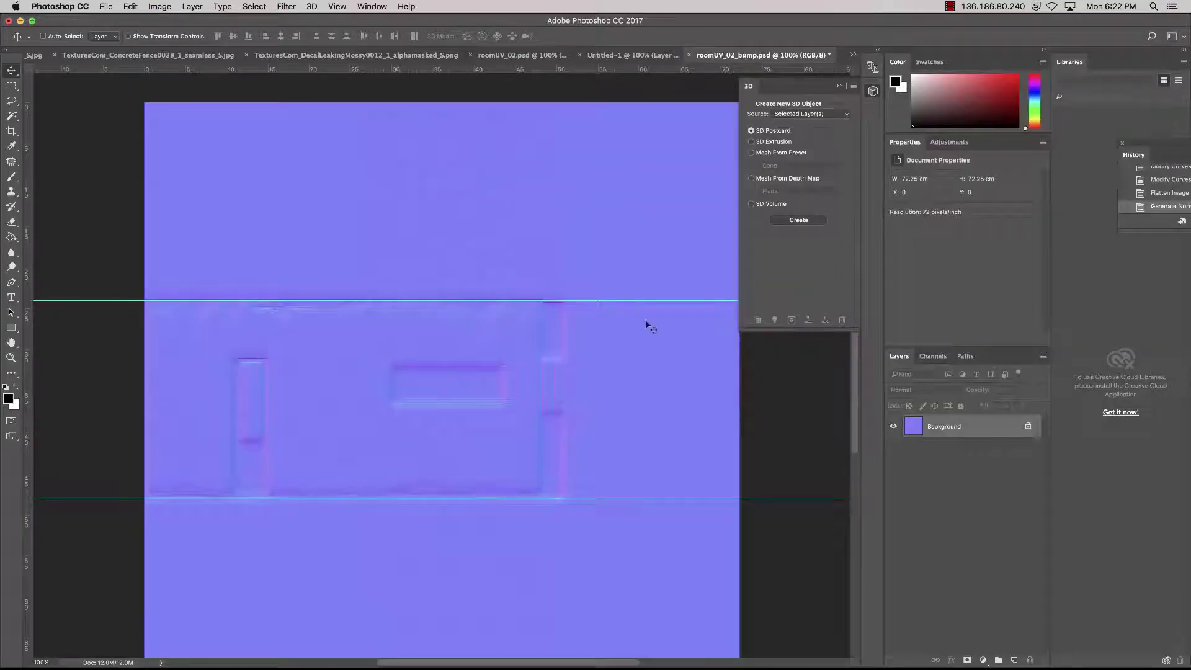
# Step: Save the normal map as the TIFF file roomUV_02_Normal.tif in the sourceimages folder, with no image compression and IBM PC byte order
pyautogui.click(105, 6)
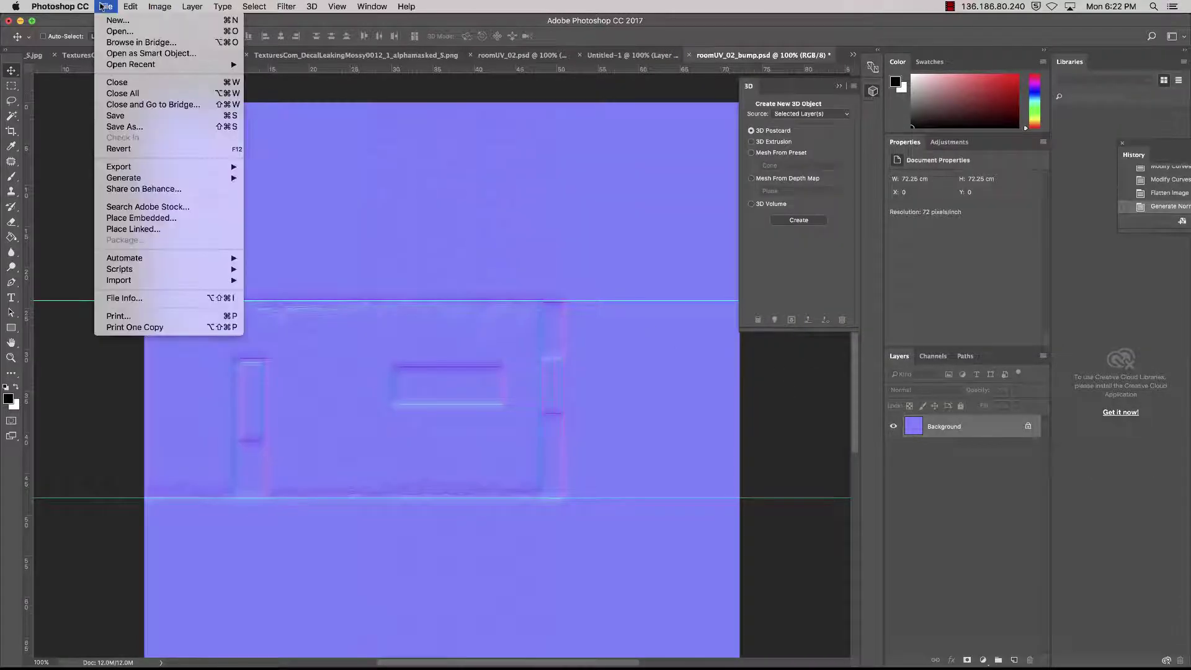
pyautogui.click(178, 127)
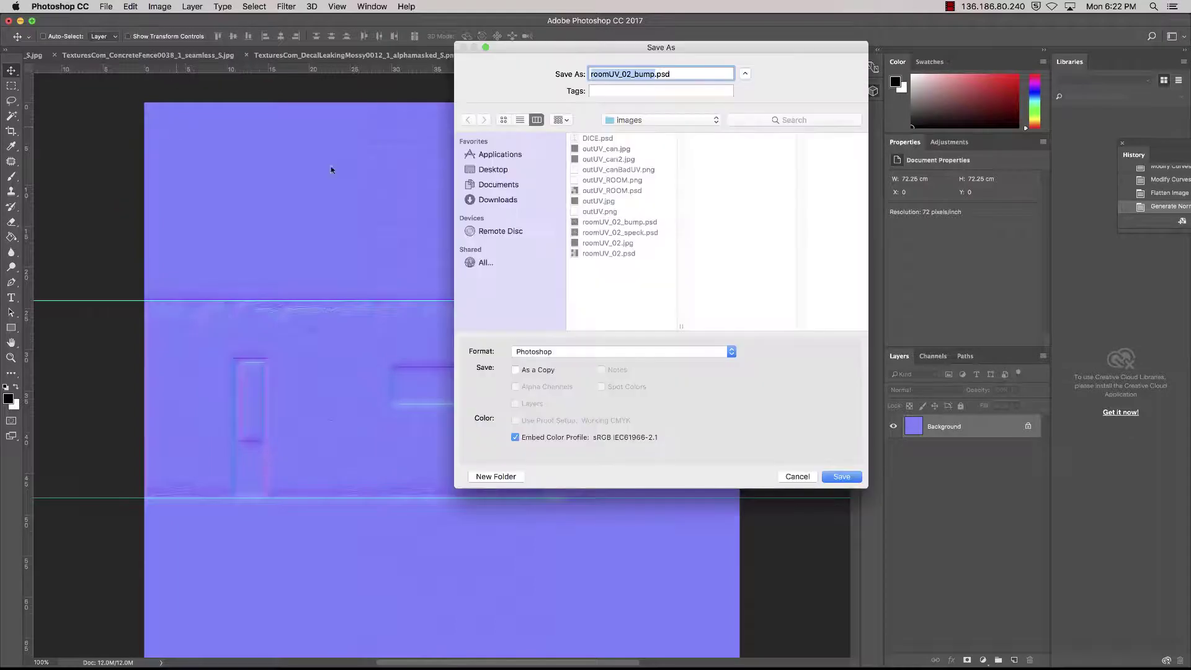
pyautogui.click(662, 121)
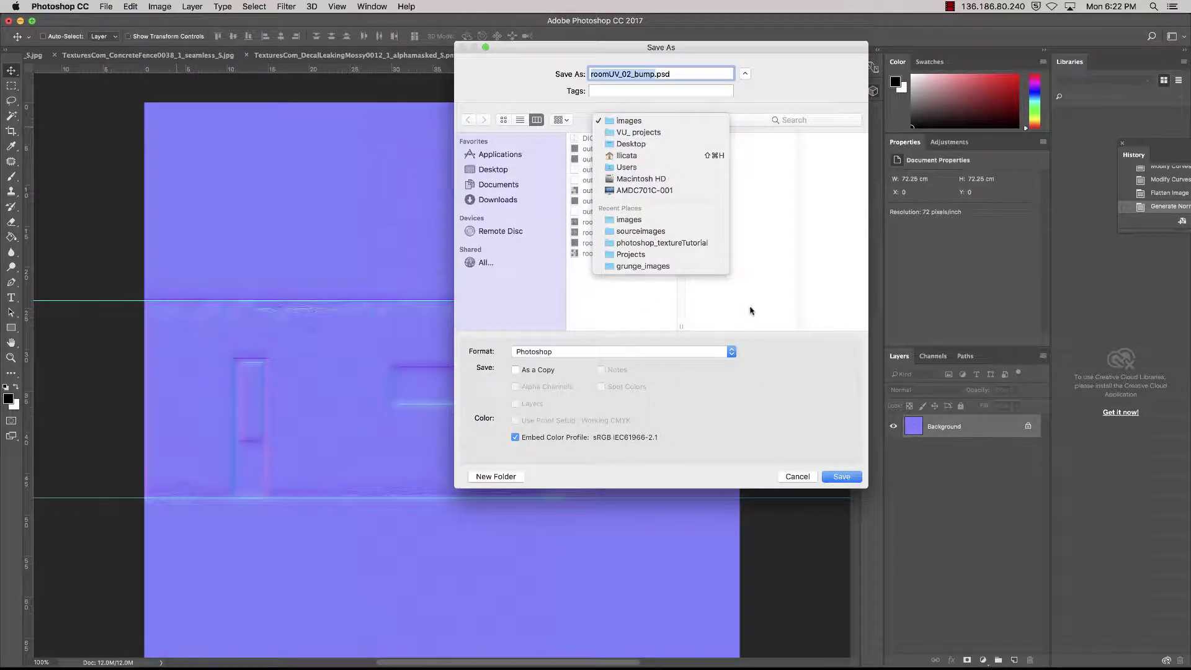
pyautogui.click(751, 310)
pyautogui.click(648, 121)
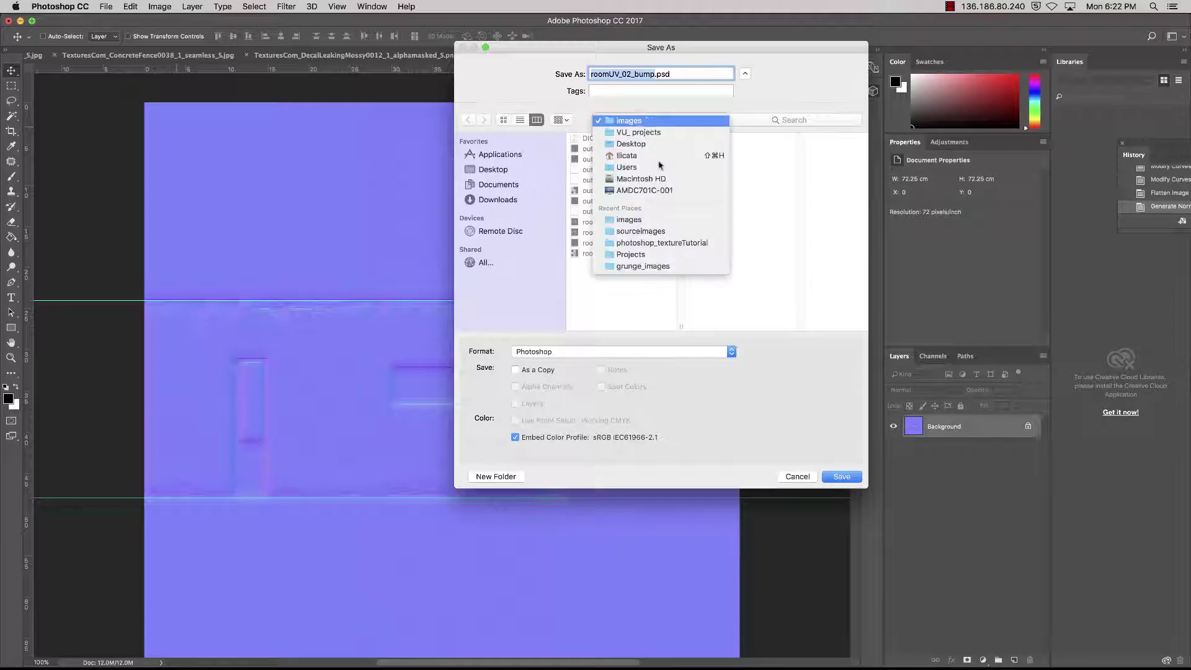
pyautogui.click(688, 232)
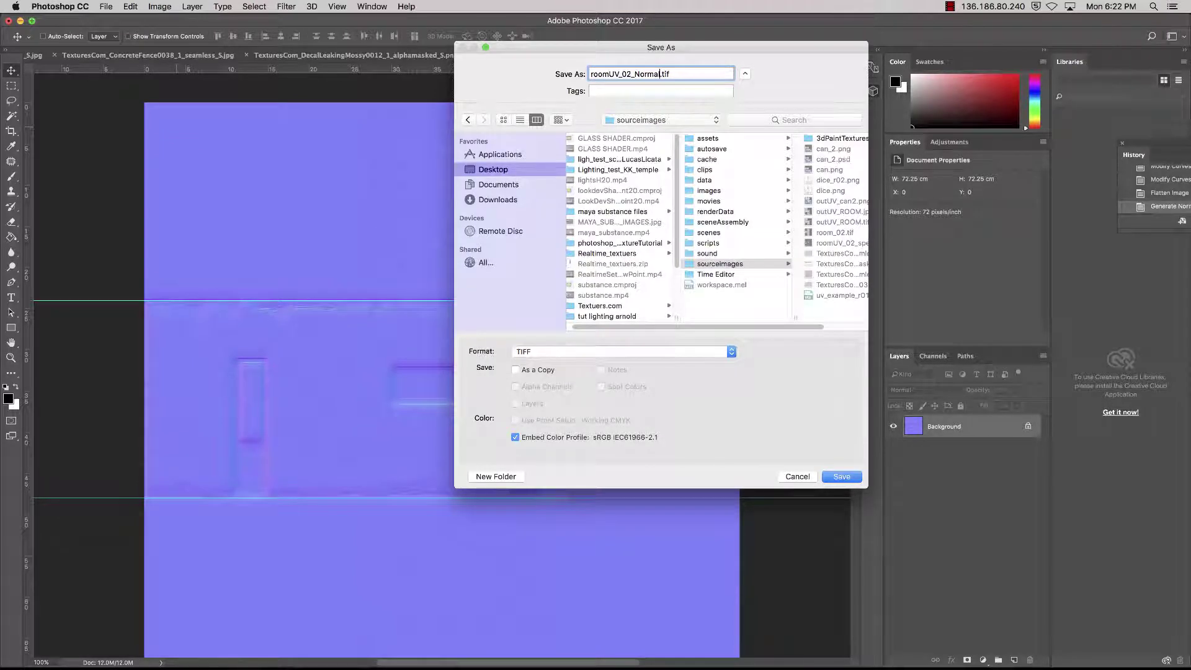
pyautogui.press('Return')
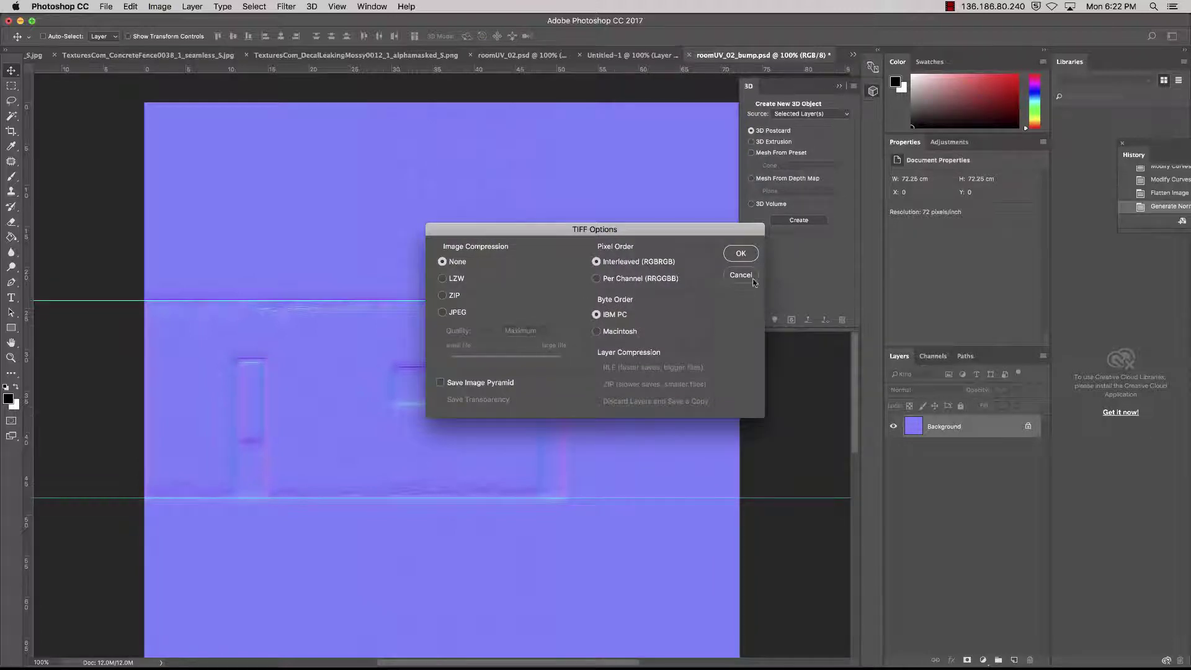
pyautogui.click(741, 253)
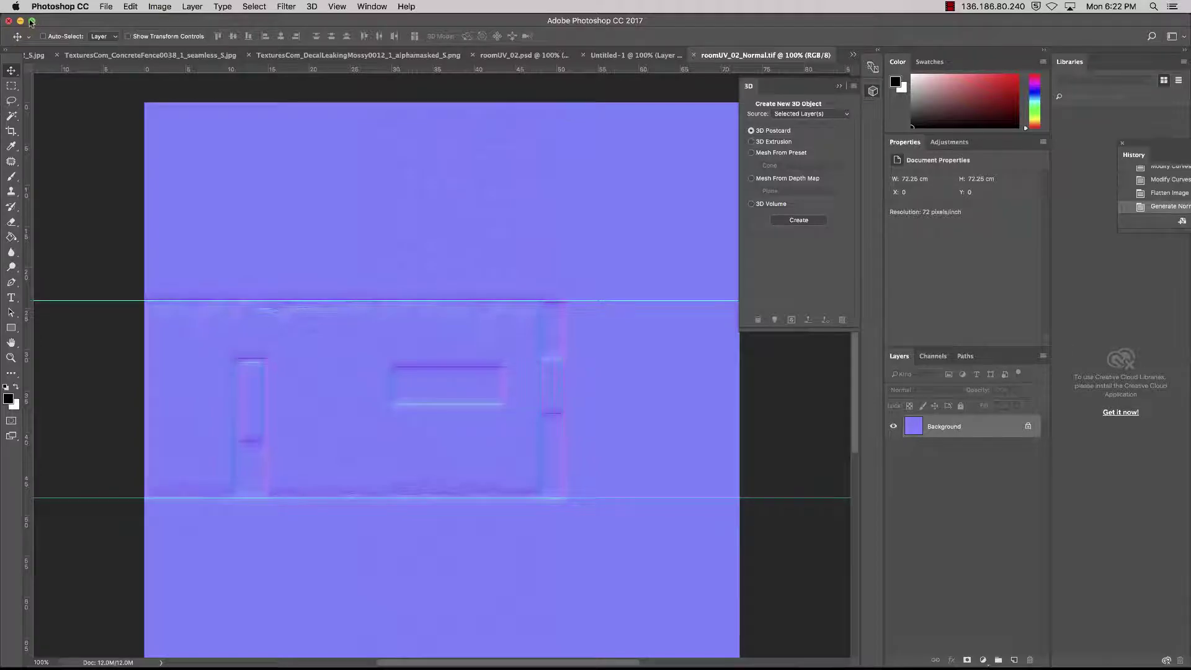
# Step: Switch to Maya and close the Hypershade's Material Viewer, Property Editor and Create panels to enlarge the node work area
pyautogui.press('super+Tab')
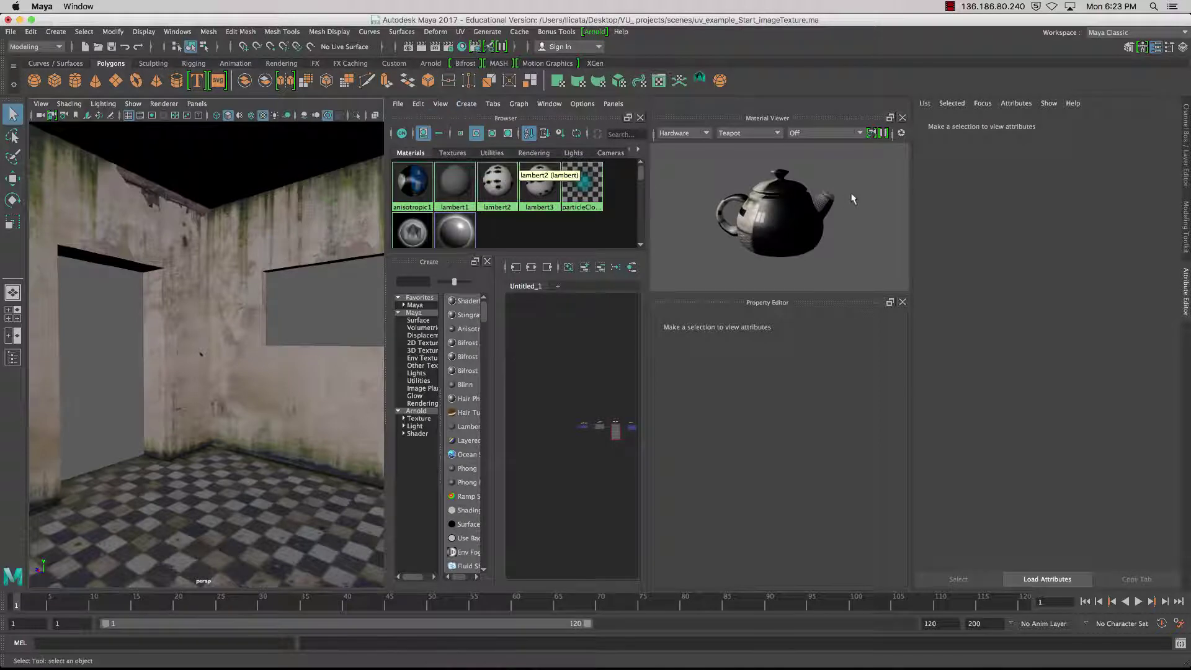
pyautogui.click(903, 117)
pyautogui.click(902, 118)
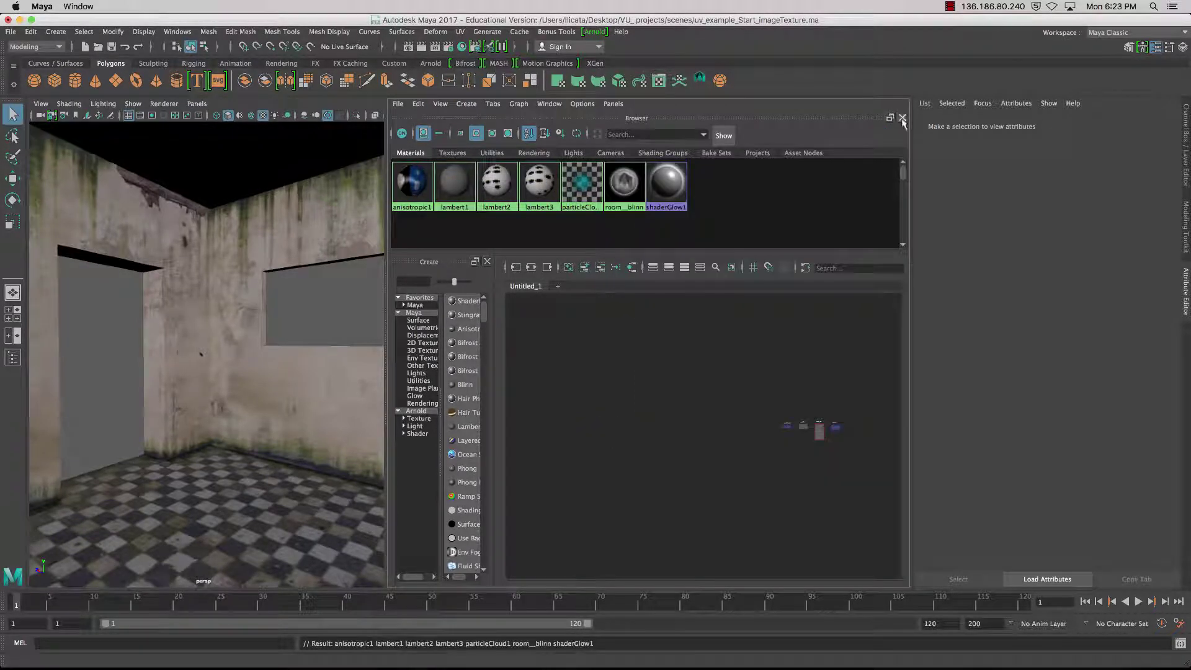
pyautogui.click(486, 261)
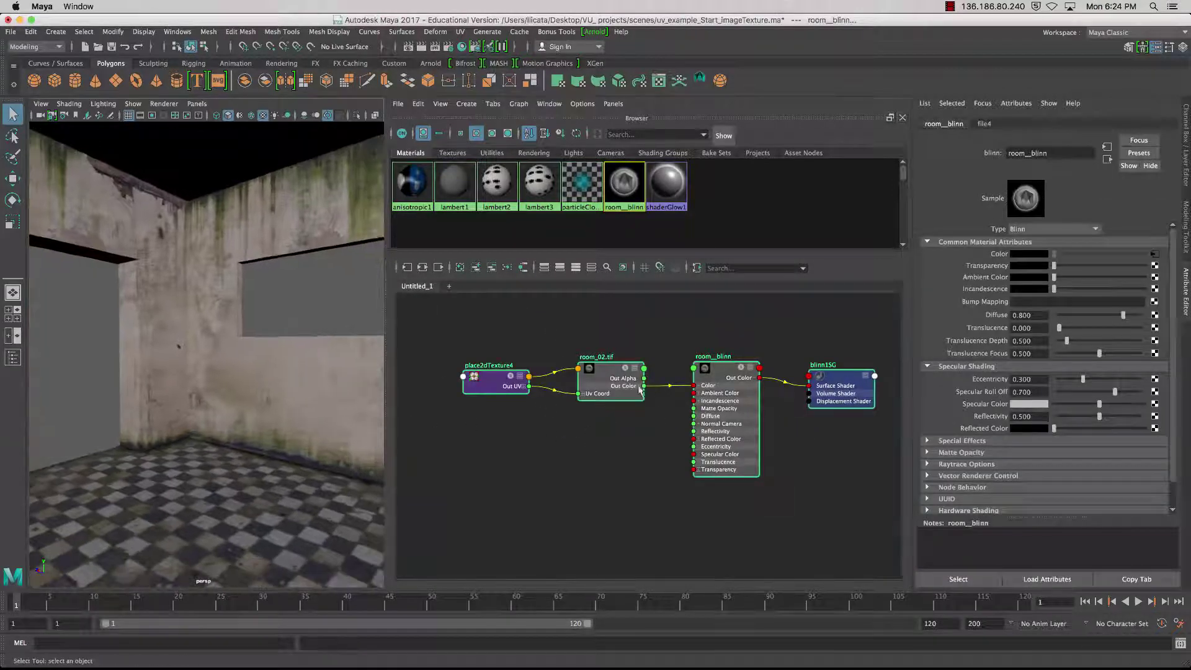
# Step: Reposition the place2dTexture4, room_02.tif and room__blinn nodes in the graph, and delete the connection feeding the blinn's Color
pyautogui.click(604, 397)
pyautogui.moveTo(603, 397); pyautogui.dragTo(608, 363)
pyautogui.moveTo(496, 380); pyautogui.dragTo(496, 336)
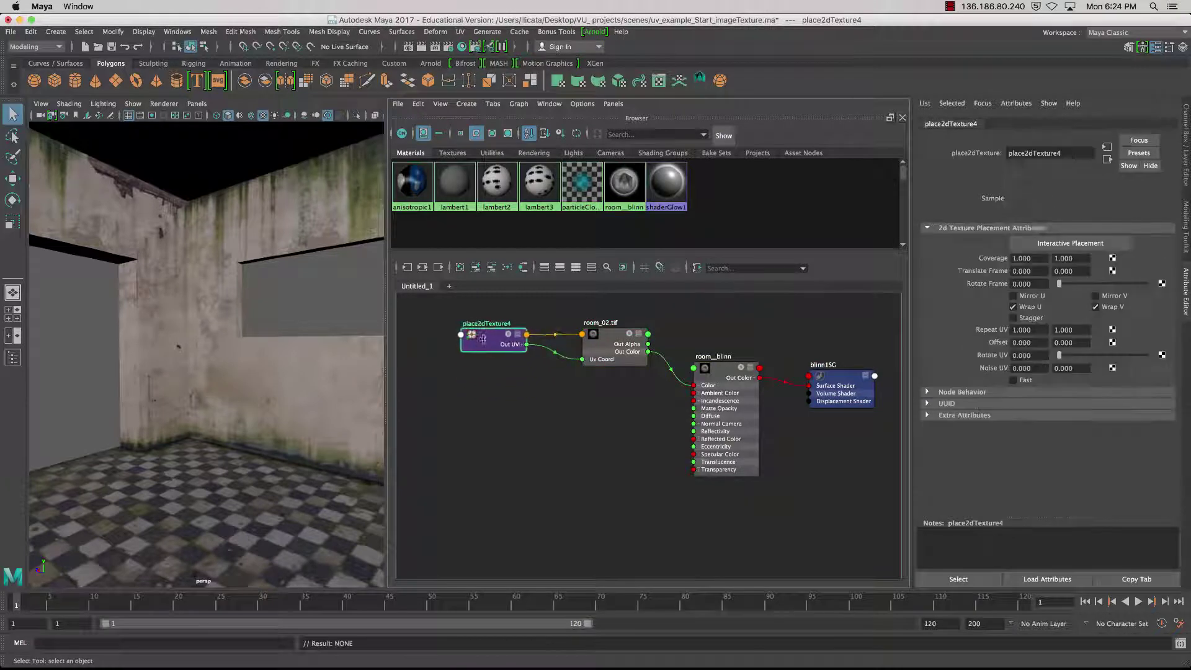
pyautogui.click(603, 351)
pyautogui.moveTo(717, 409); pyautogui.dragTo(714, 382)
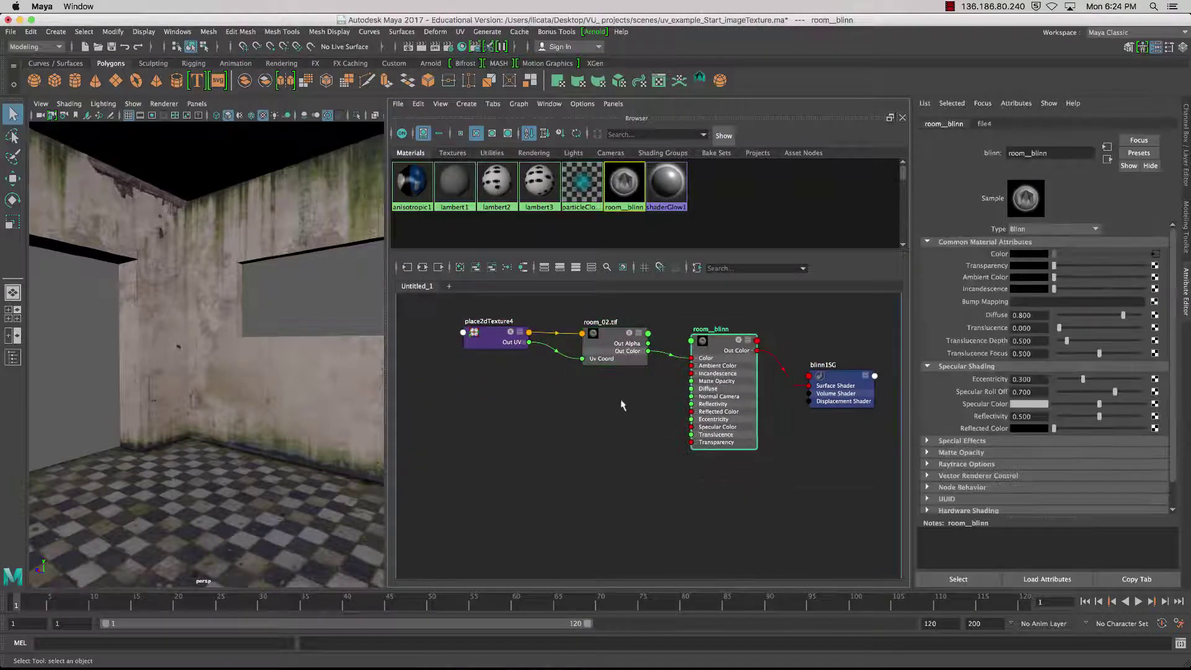
pyautogui.moveTo(602, 360); pyautogui.dragTo(588, 359)
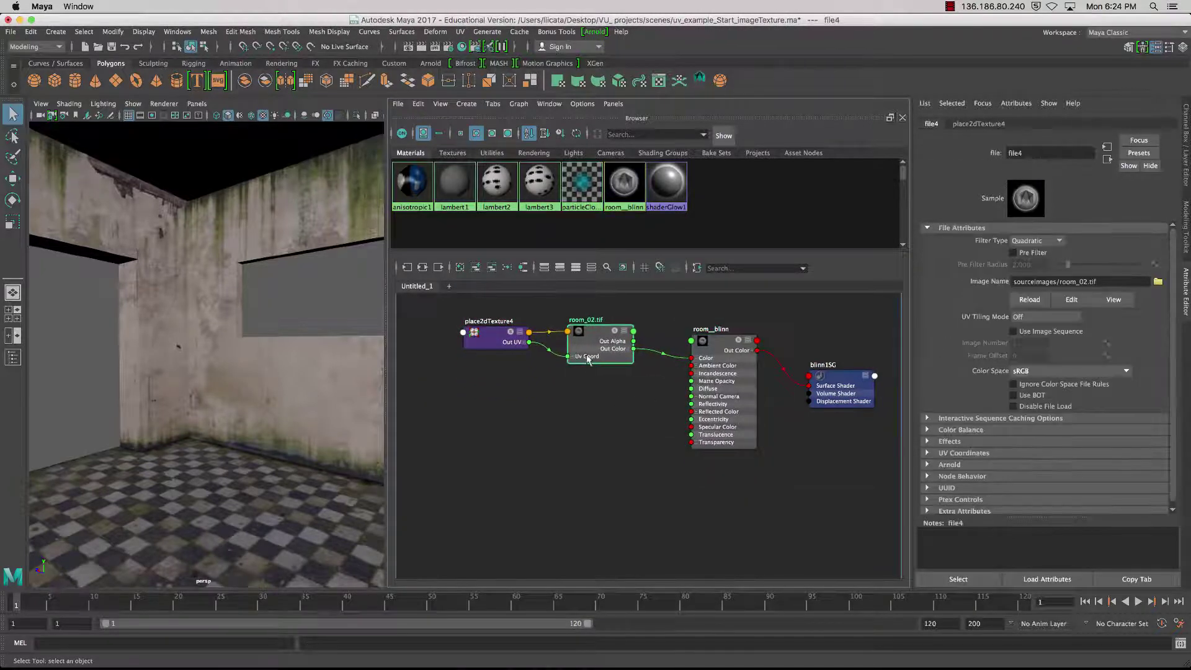
pyautogui.click(659, 353)
pyautogui.press('Delete')
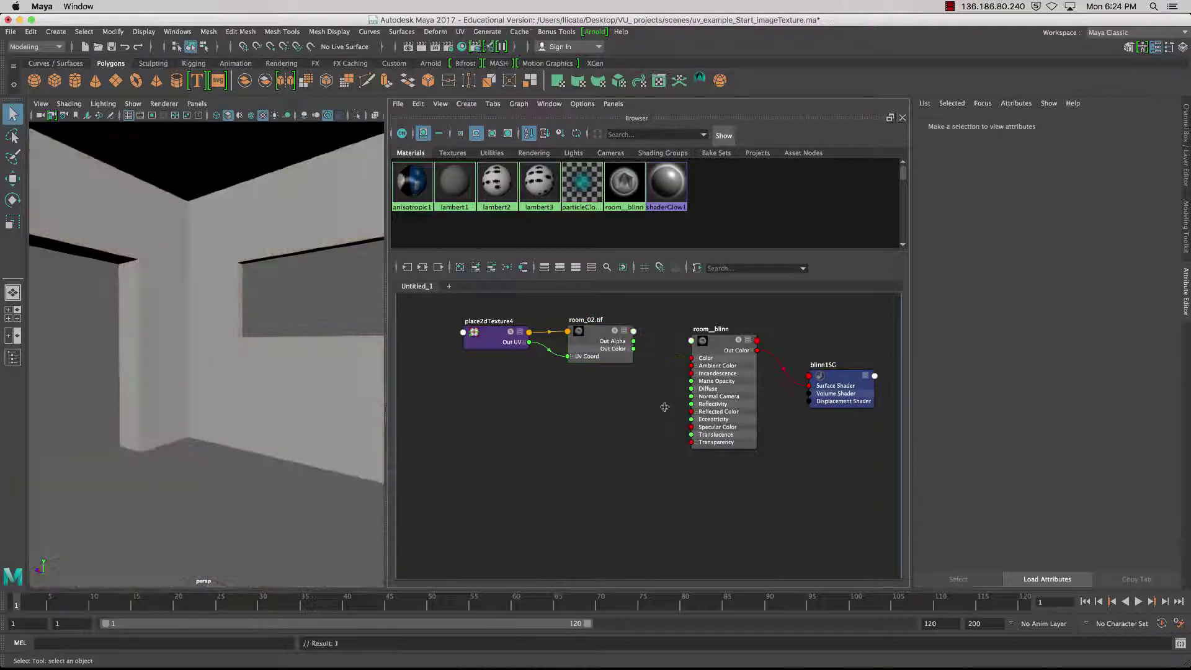
# Step: Map a File texture to room__blinn's Specular Color and load roomUV_02_speck.tif from the sourceimages folder
pyautogui.click(723, 391)
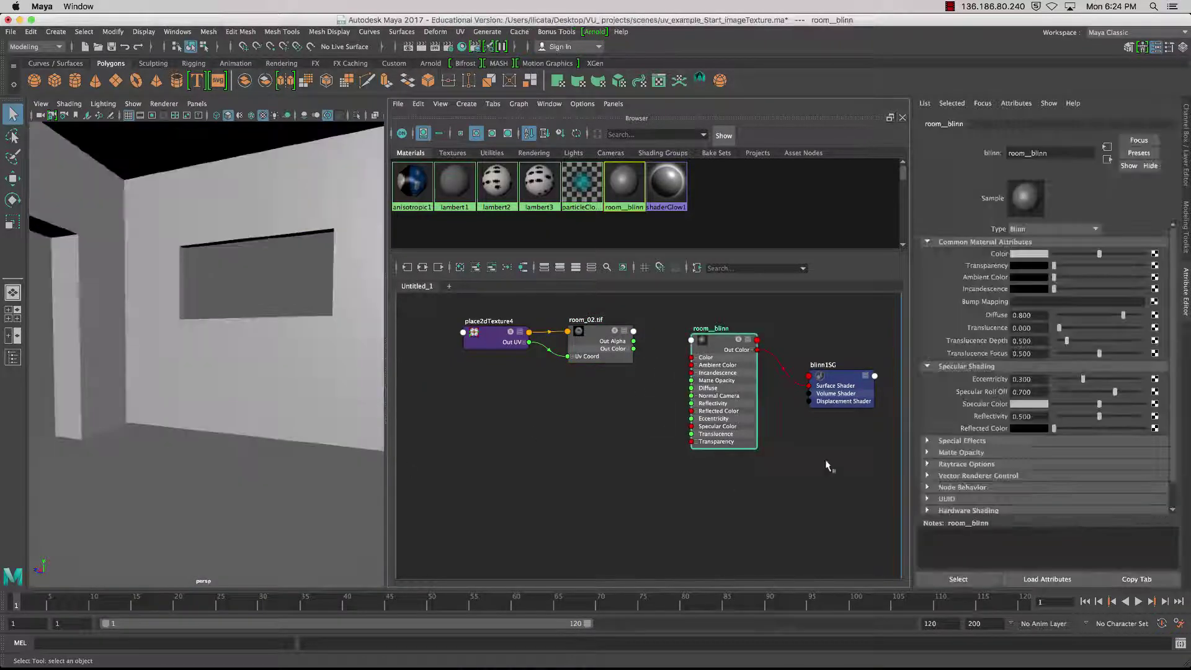
pyautogui.click(1155, 403)
pyautogui.click(404, 316)
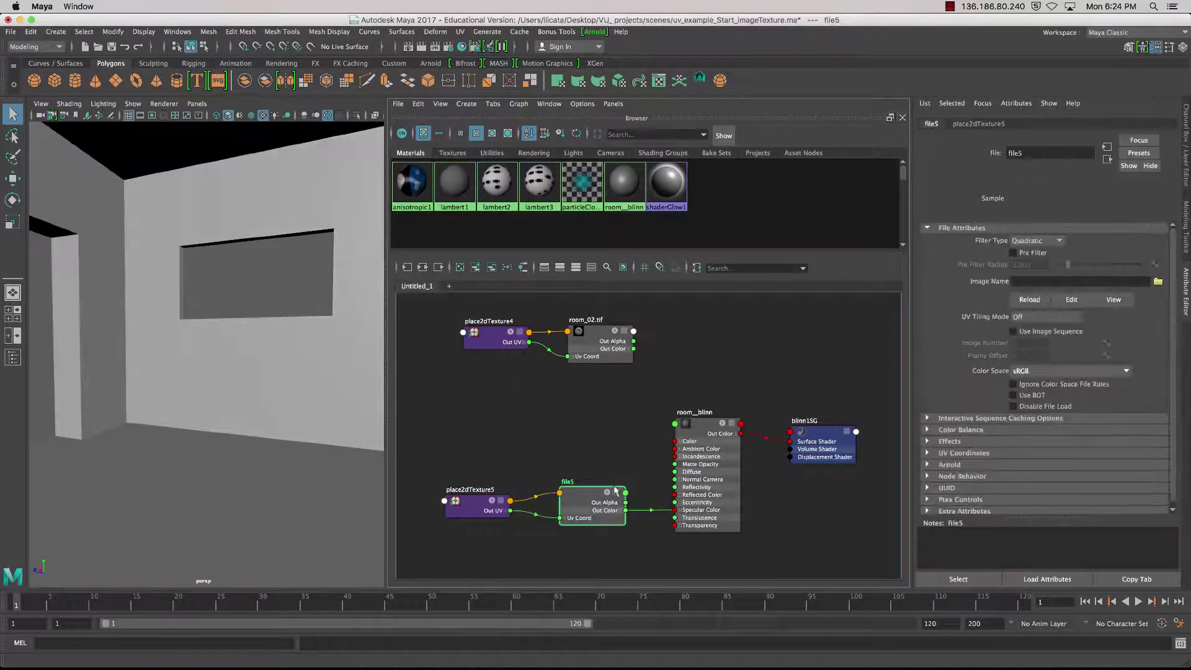
pyautogui.click(1157, 282)
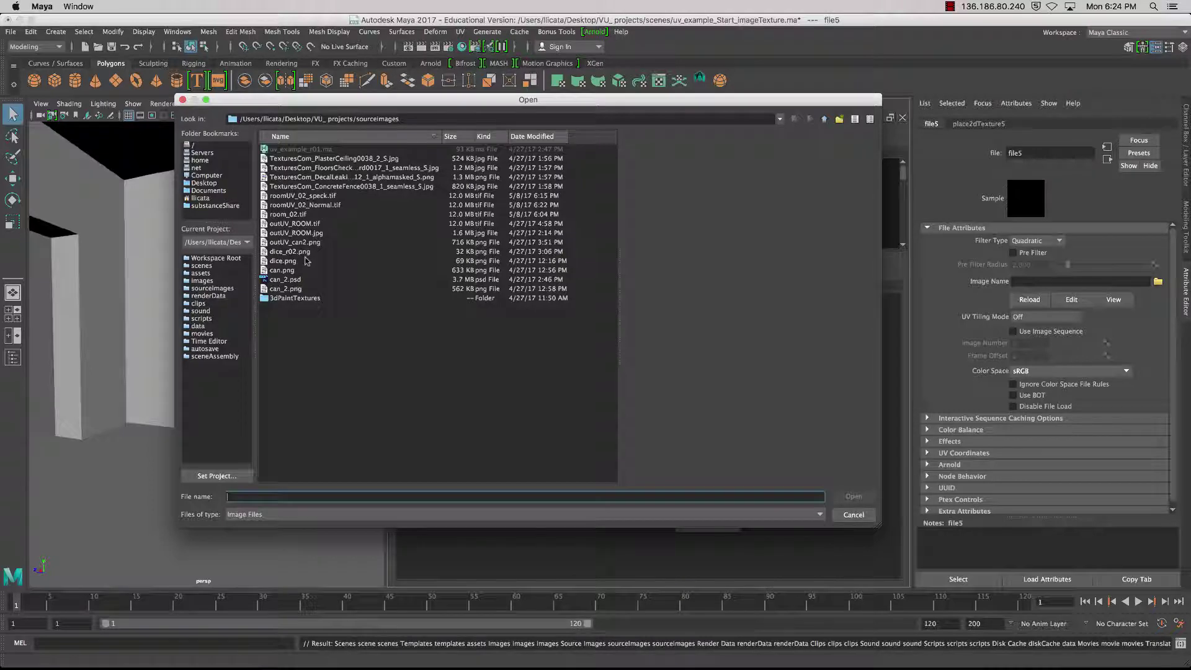
pyautogui.click(303, 195)
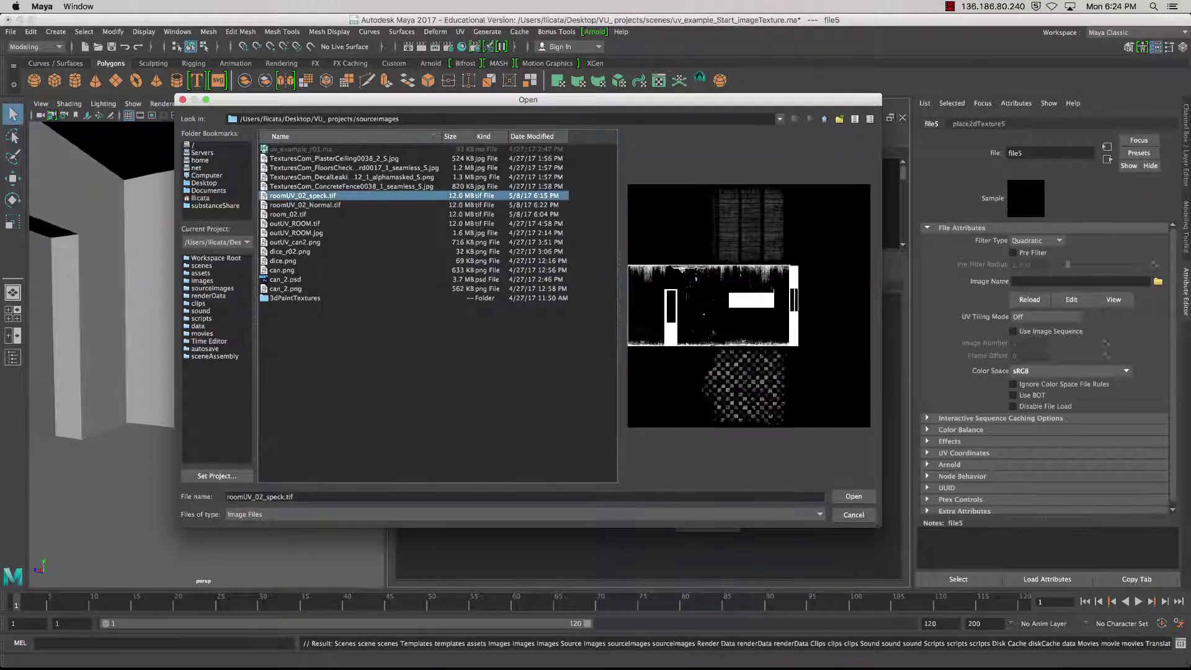
pyautogui.click(854, 496)
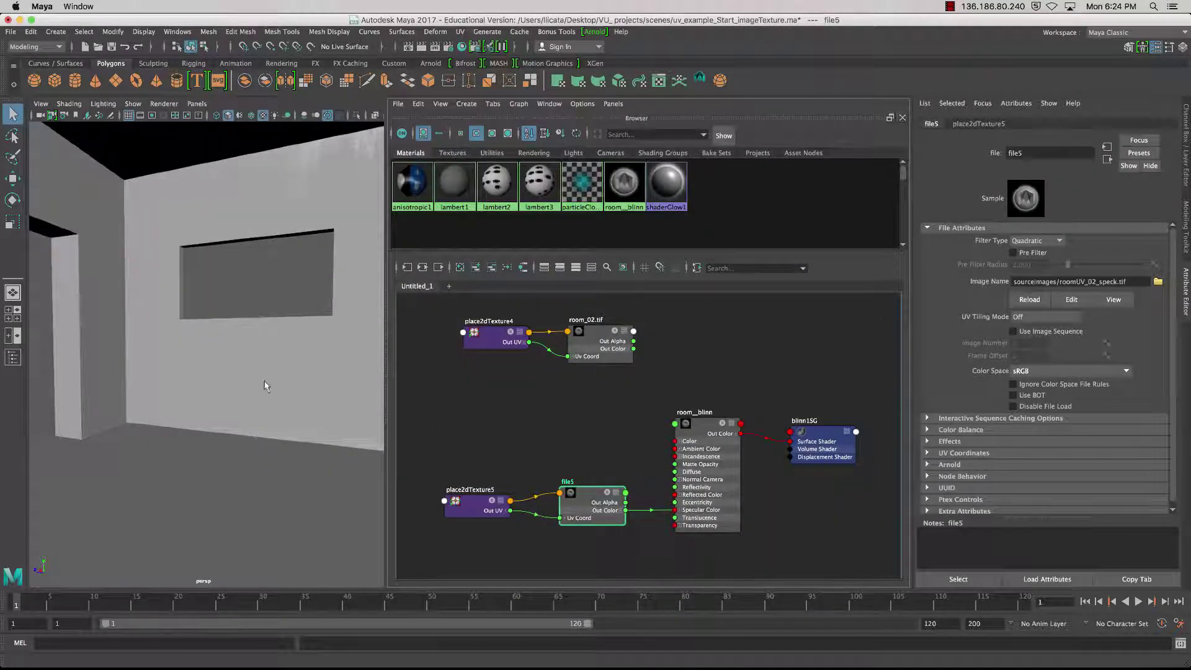
# Step: Map a new File texture to room__blinn's Bump Mapping
pyautogui.keyDown('alt'); pyautogui.moveTo(255, 356); pyautogui.dragTo(221, 364); pyautogui.keyUp('alt')
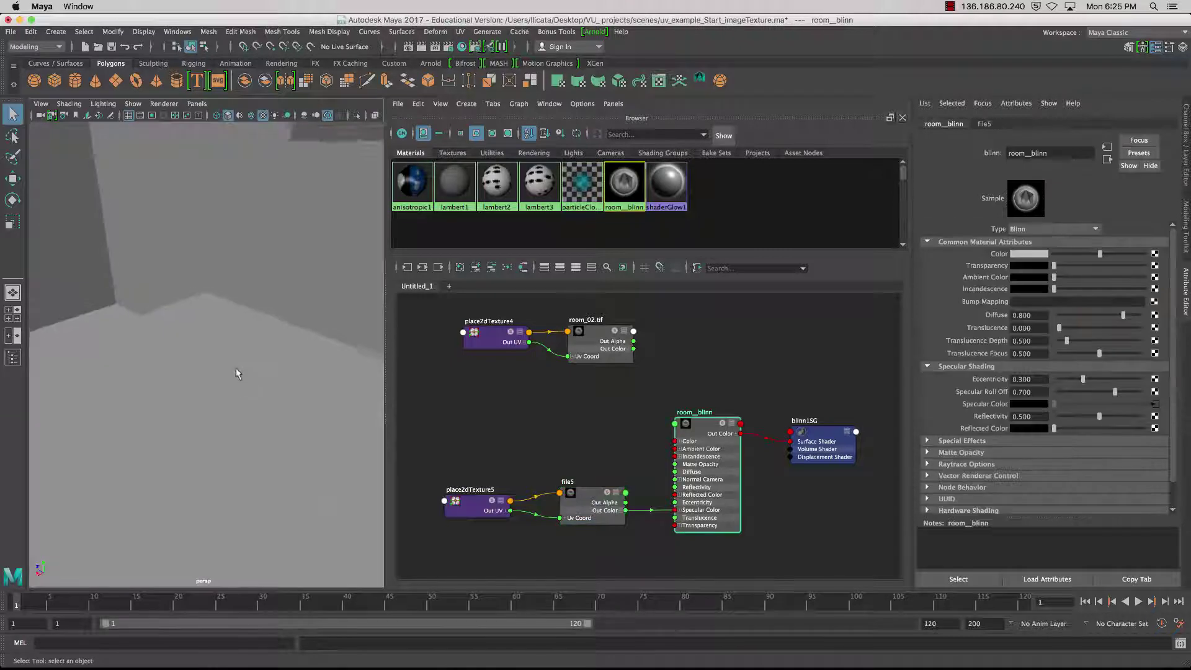
pyautogui.scroll(-10, 236, 369)
pyautogui.keyDown('alt'); pyautogui.moveTo(235, 368); pyautogui.dragTo(250, 354, button='middle'); pyautogui.keyUp('alt')
pyautogui.scroll(-5, 242, 372)
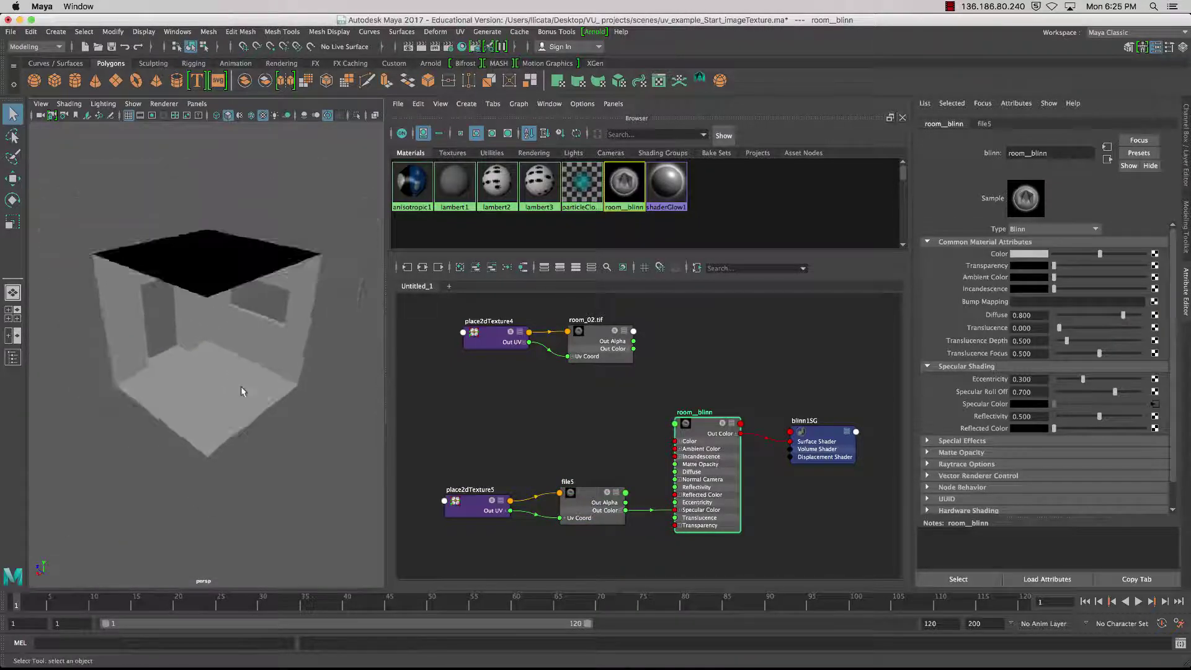
pyautogui.scroll(10, 241, 386)
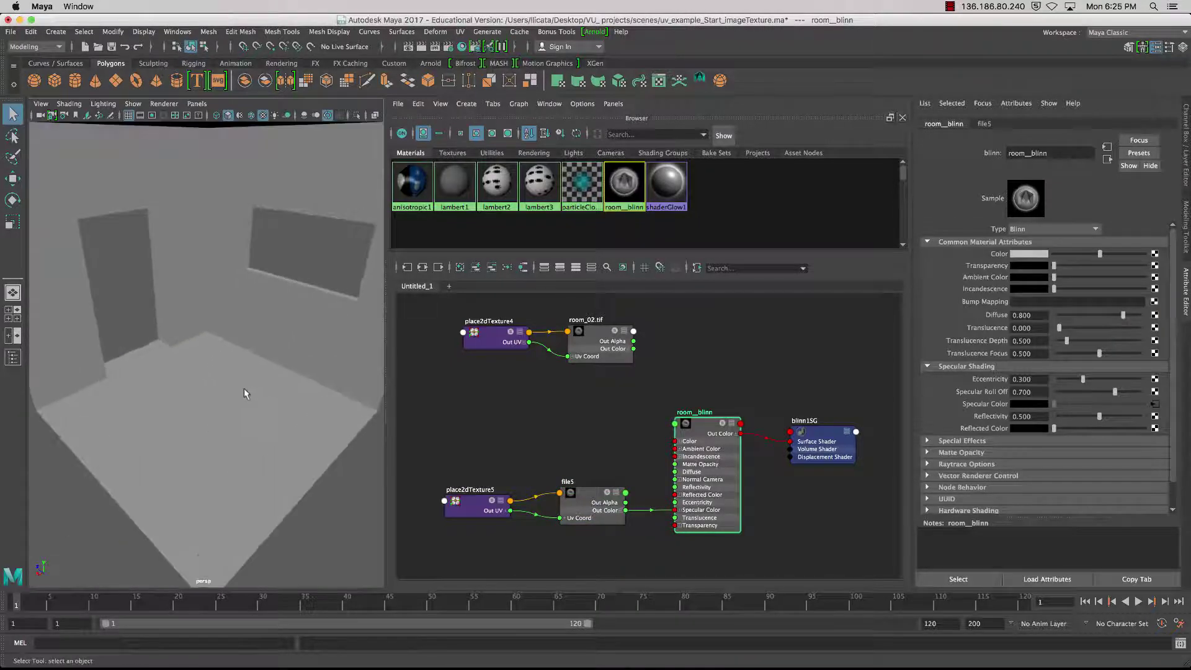
pyautogui.click(1152, 302)
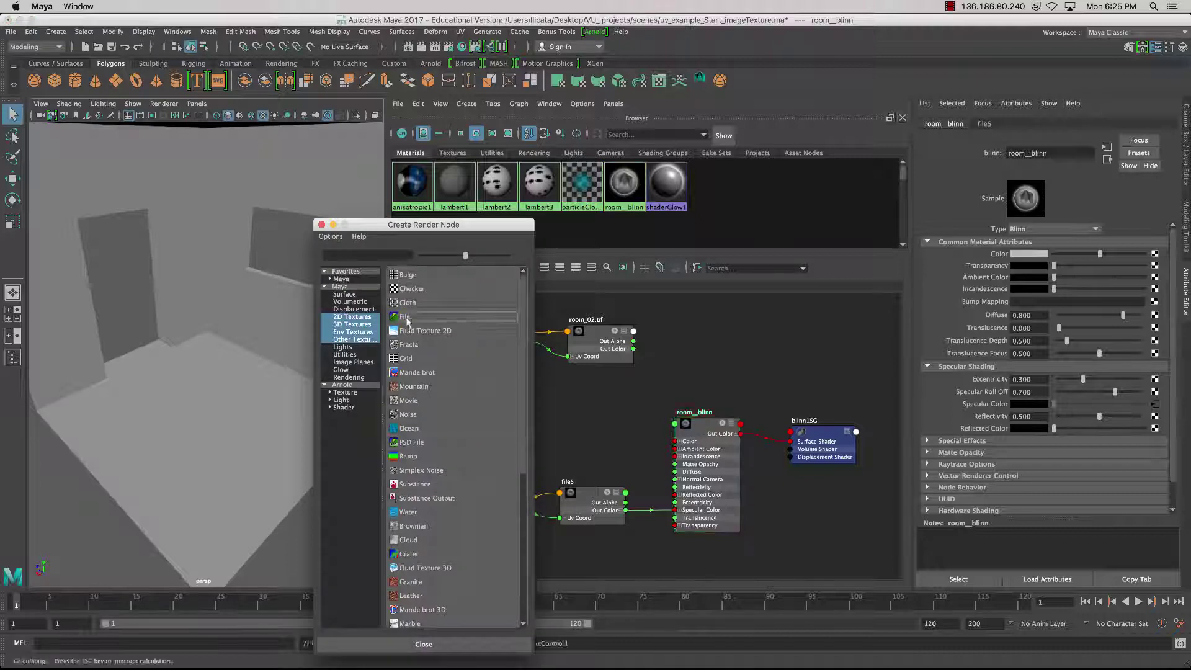
pyautogui.click(403, 316)
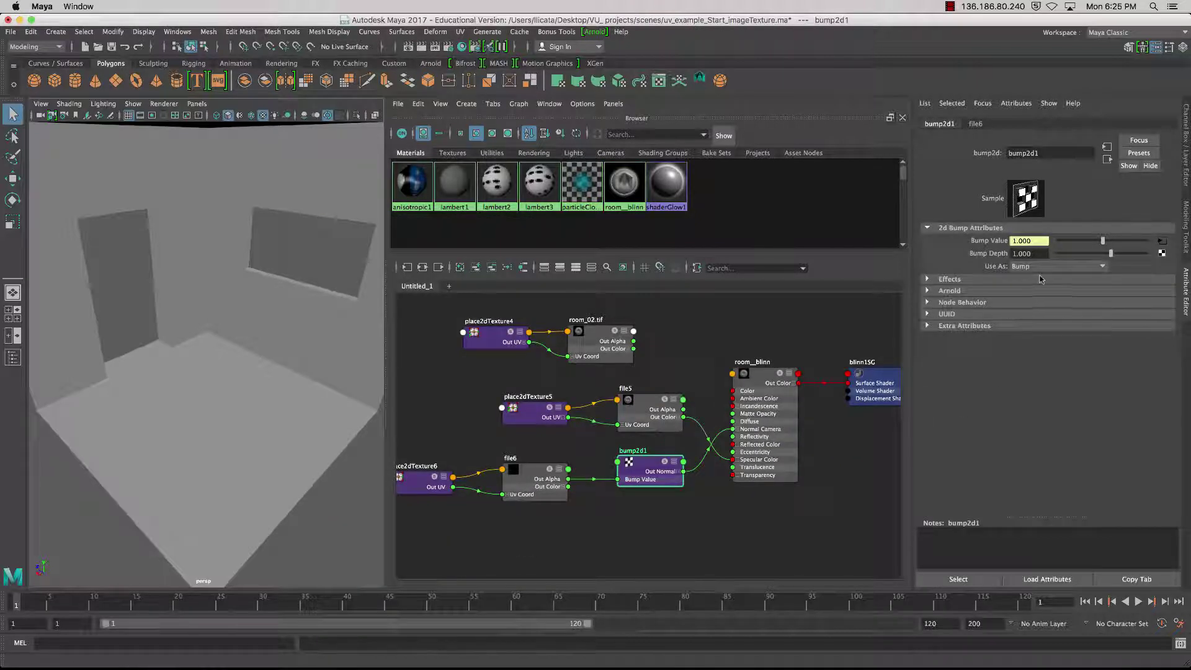
pyautogui.click(1043, 266)
pyautogui.click(1084, 266)
# Step: Rearrange the bump2d1 node and its file6 texture node in the graph so the connections are easier to read
pyautogui.keyDown('alt'); pyautogui.moveTo(744, 398); pyautogui.dragTo(739, 375, button='middle'); pyautogui.keyUp('alt')
pyautogui.click(565, 471)
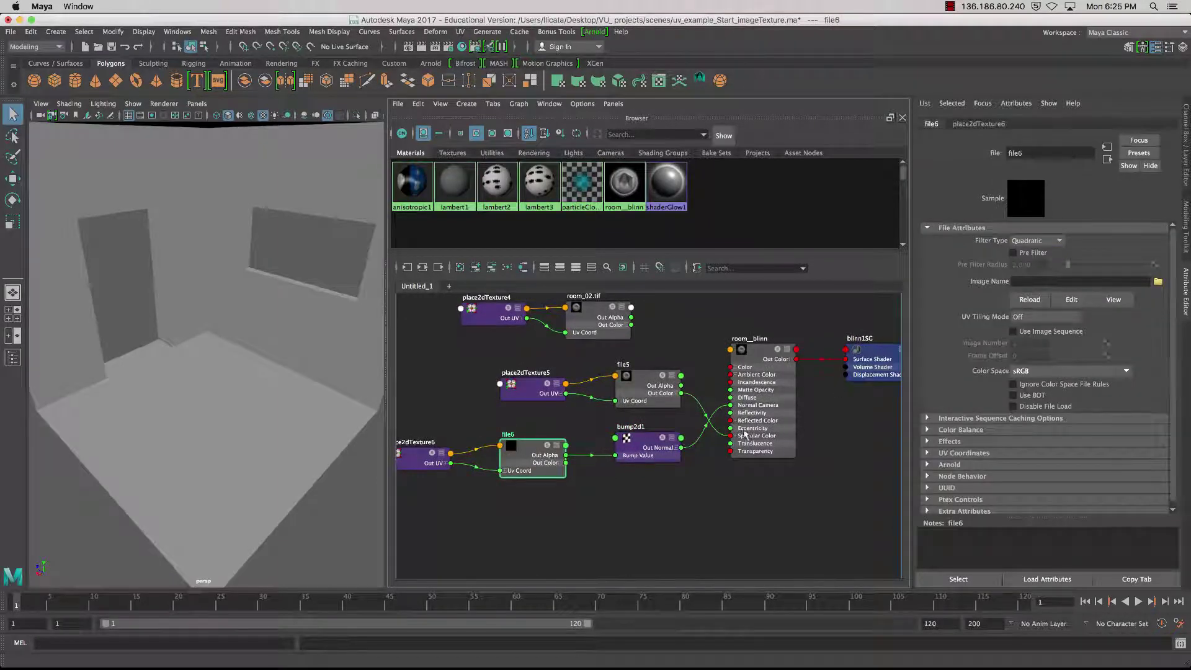
pyautogui.keyDown('alt'); pyautogui.moveTo(745, 434); pyautogui.dragTo(804, 403, button='middle'); pyautogui.keyUp('alt')
pyautogui.moveTo(583, 437); pyautogui.dragTo(587, 461)
pyautogui.moveTo(718, 414)
pyautogui.mouseDown()
pyautogui.moveTo(724, 398)
pyautogui.moveTo(709, 417)
pyautogui.mouseUp()
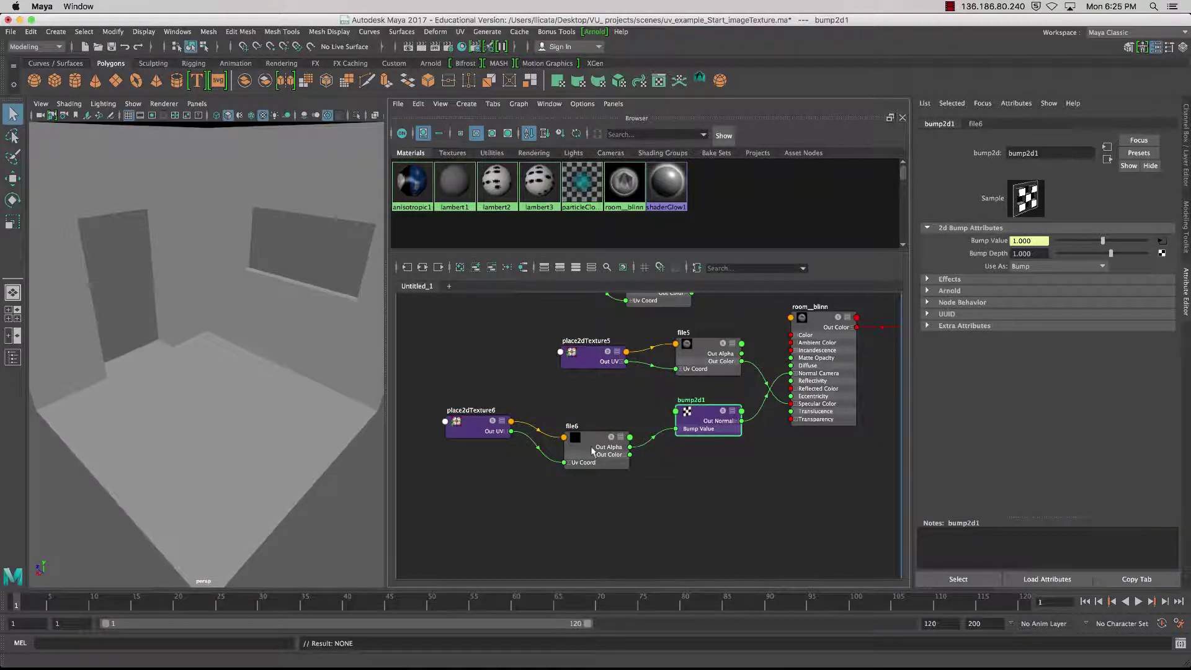
# Step: Load roomUV_02_Normal.tif from the sourceimages folder into the file6 texture feeding the bump node
pyautogui.click(842, 349)
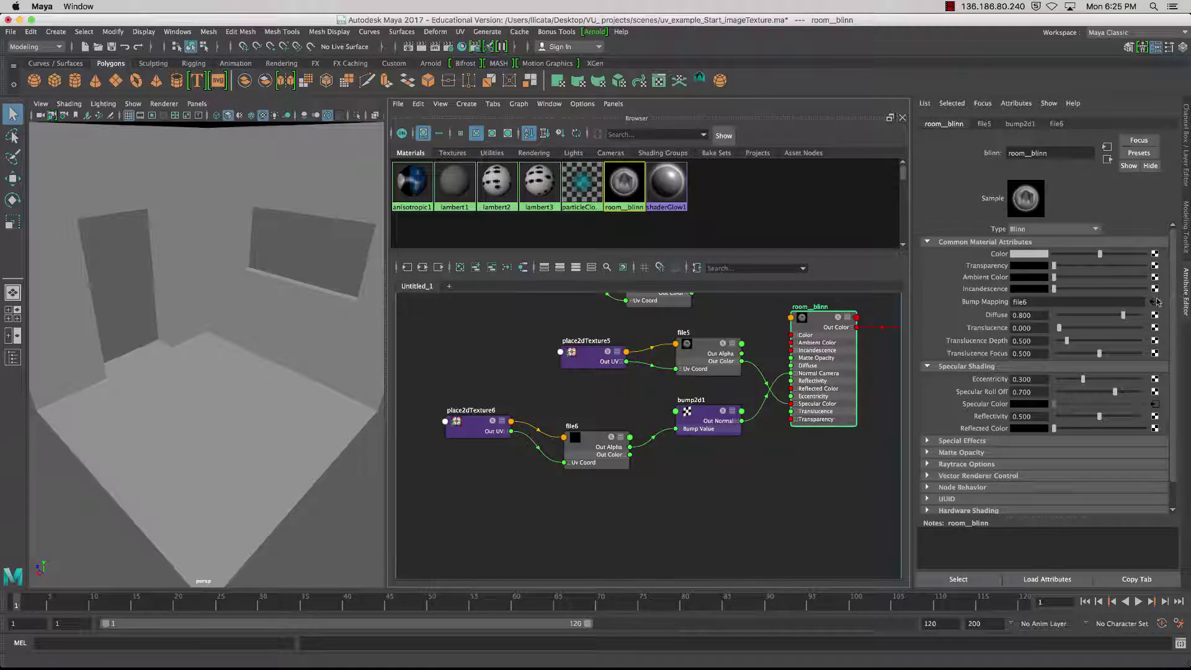
pyautogui.click(591, 441)
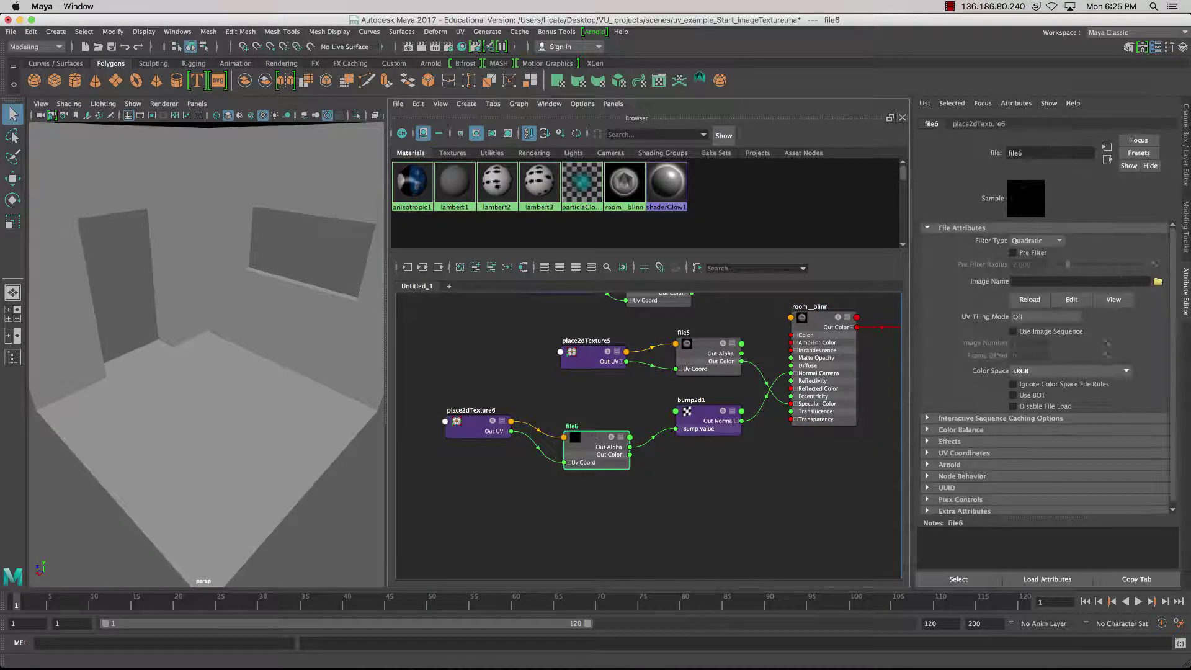
pyautogui.click(1158, 283)
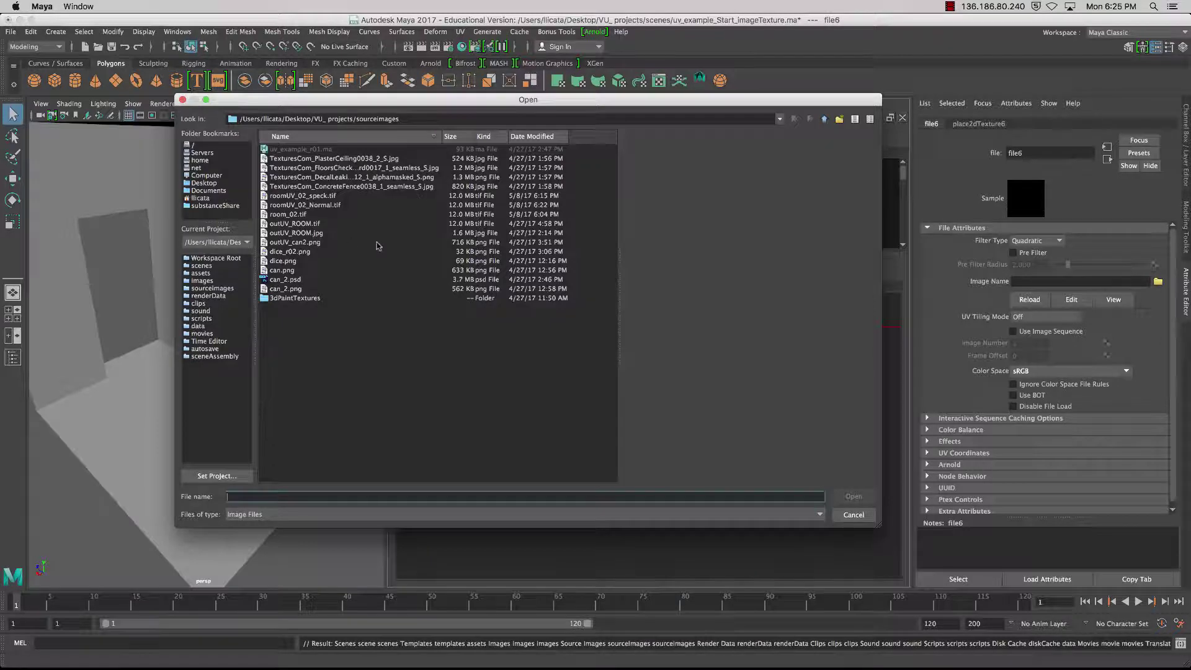
pyautogui.click(336, 207)
pyautogui.click(853, 497)
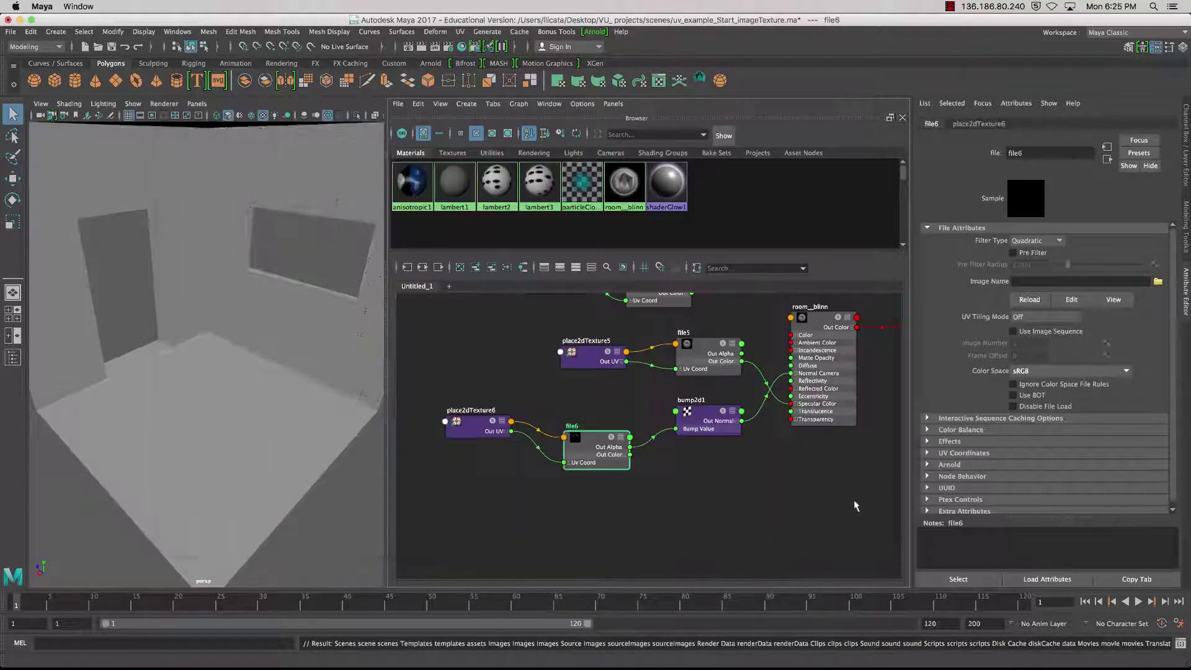
# Step: Set the bump2d1 node's Use As option to Tangent Space Normals
pyautogui.moveTo(265, 426)
pyautogui.keyDown('alt'); pyautogui.mouseDown()
pyautogui.moveTo(303, 415)
pyautogui.moveTo(287, 368)
pyautogui.moveTo(268, 428)
pyautogui.mouseUp(); pyautogui.keyUp('alt')
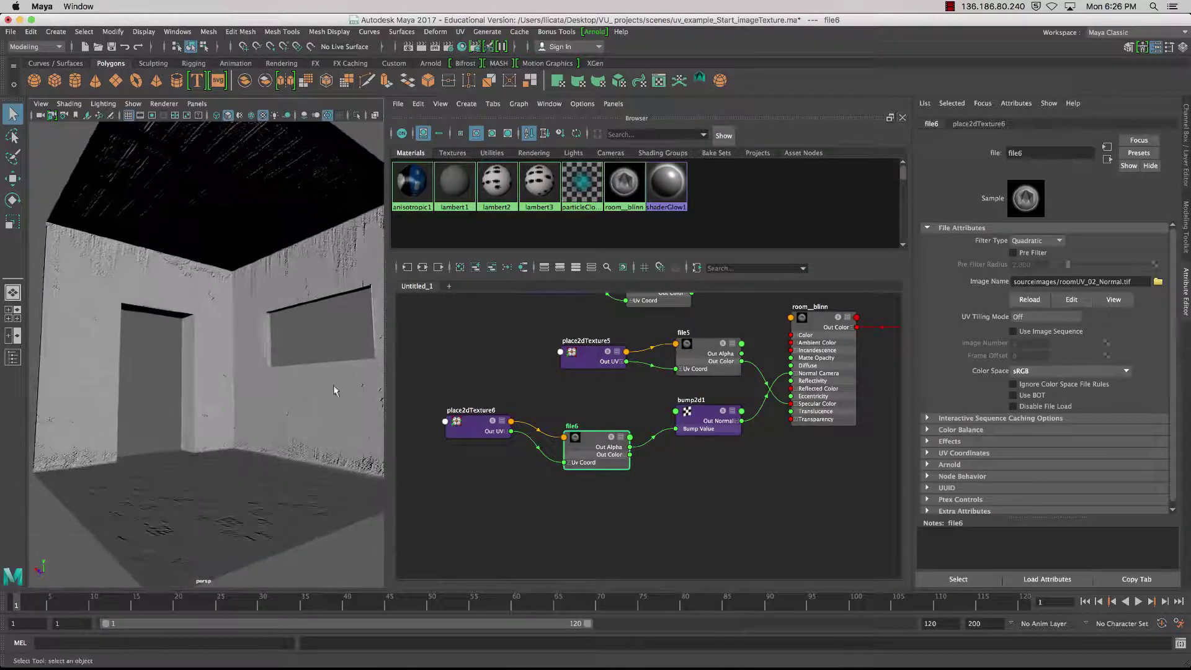
pyautogui.click(706, 414)
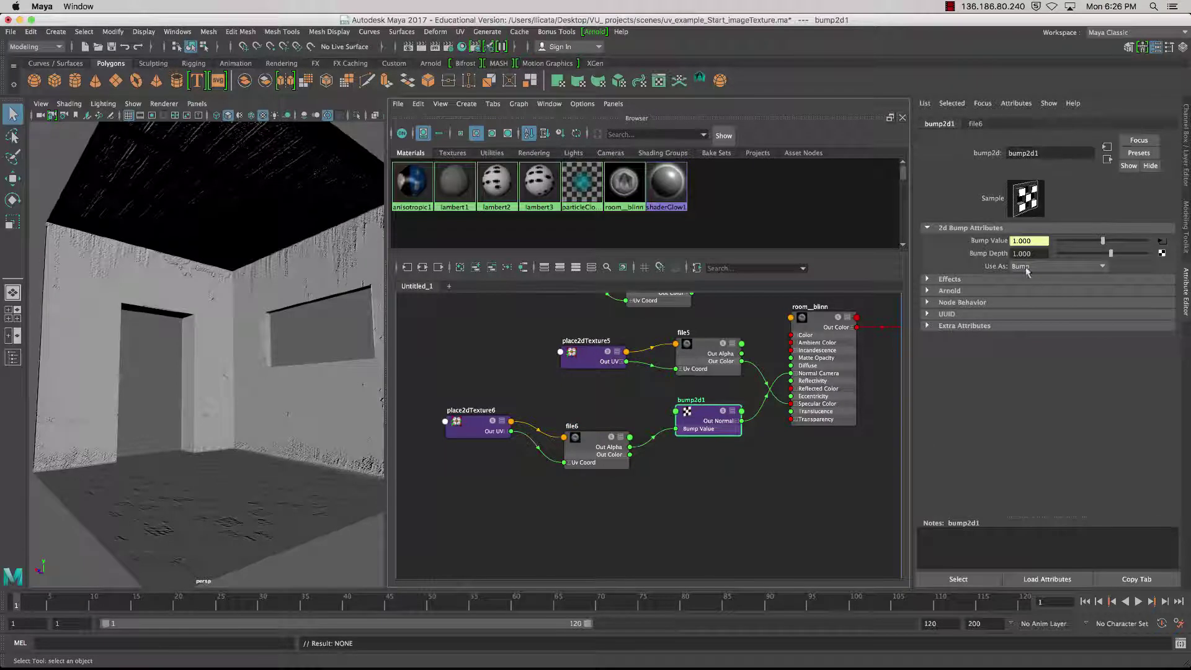
pyautogui.click(1027, 266)
pyautogui.click(1057, 293)
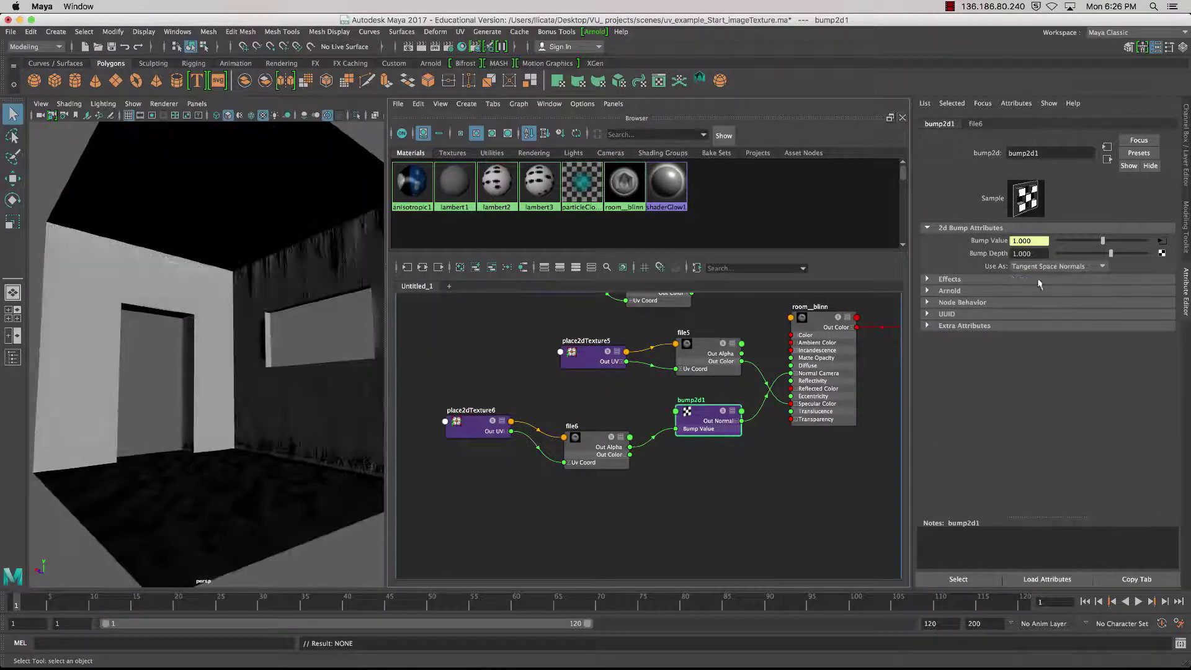
# Step: Examine the normal map's effect on the room's walls and doorway from several angles
pyautogui.keyDown('alt'); pyautogui.moveTo(171, 441); pyautogui.dragTo(248, 410); pyautogui.keyUp('alt')
pyautogui.scroll(-5, 267, 483)
pyautogui.scroll(10, 266, 478)
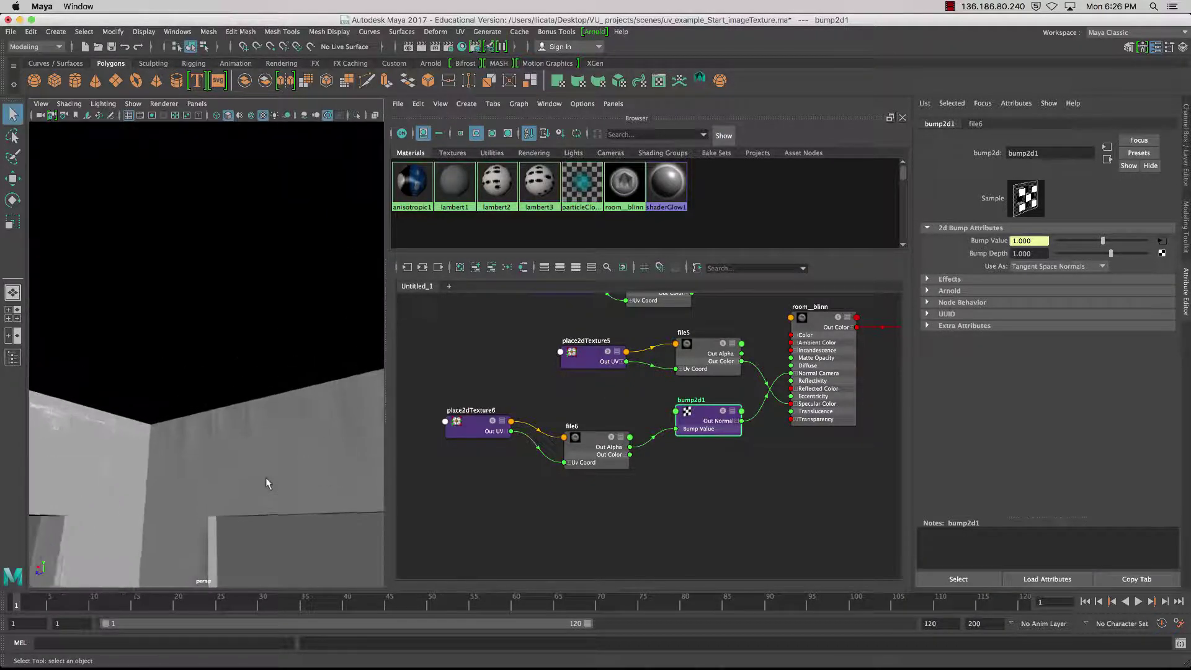
pyautogui.keyDown('alt'); pyautogui.moveTo(266, 478); pyautogui.dragTo(249, 390, button='middle'); pyautogui.keyUp('alt')
pyautogui.scroll(1, 216, 403)
pyautogui.scroll(-3, 215, 403)
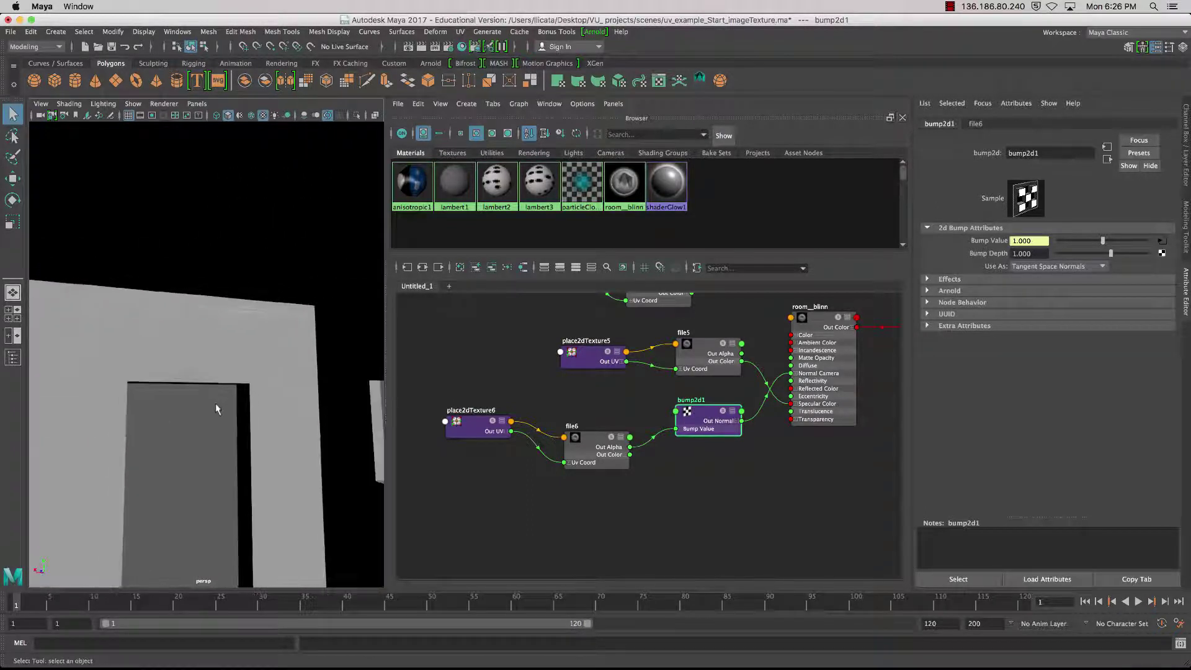
pyautogui.scroll(4, 215, 403)
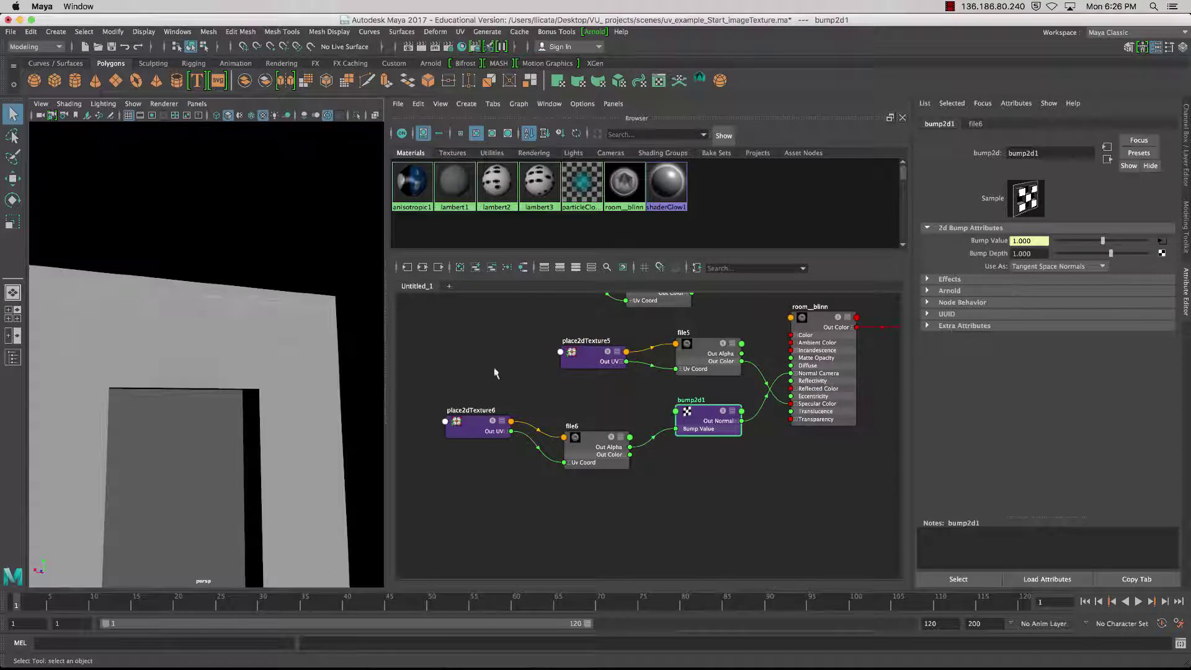
pyautogui.scroll(-2, 305, 400)
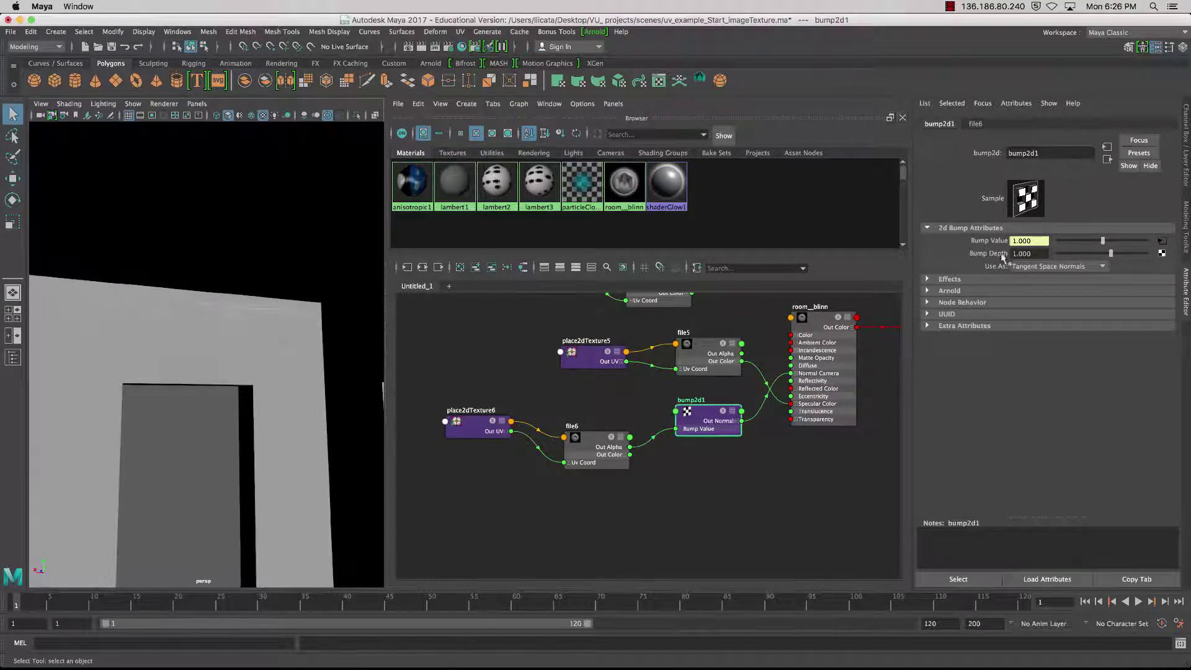
# Step: Set bump2d1's Bump Depth to -1 and adjust it to about -0.54, checking the effect on the room's walls
pyautogui.click(1027, 254)
pyautogui.write('-1')
pyautogui.press('Return')
pyautogui.keyDown('alt'); pyautogui.moveTo(345, 386); pyautogui.dragTo(274, 411); pyautogui.keyUp('alt')
pyautogui.keyDown('alt'); pyautogui.moveTo(274, 412); pyautogui.dragTo(215, 270, button='middle'); pyautogui.keyUp('alt')
pyautogui.keyDown('alt'); pyautogui.moveTo(215, 269); pyautogui.dragTo(242, 354); pyautogui.keyUp('alt')
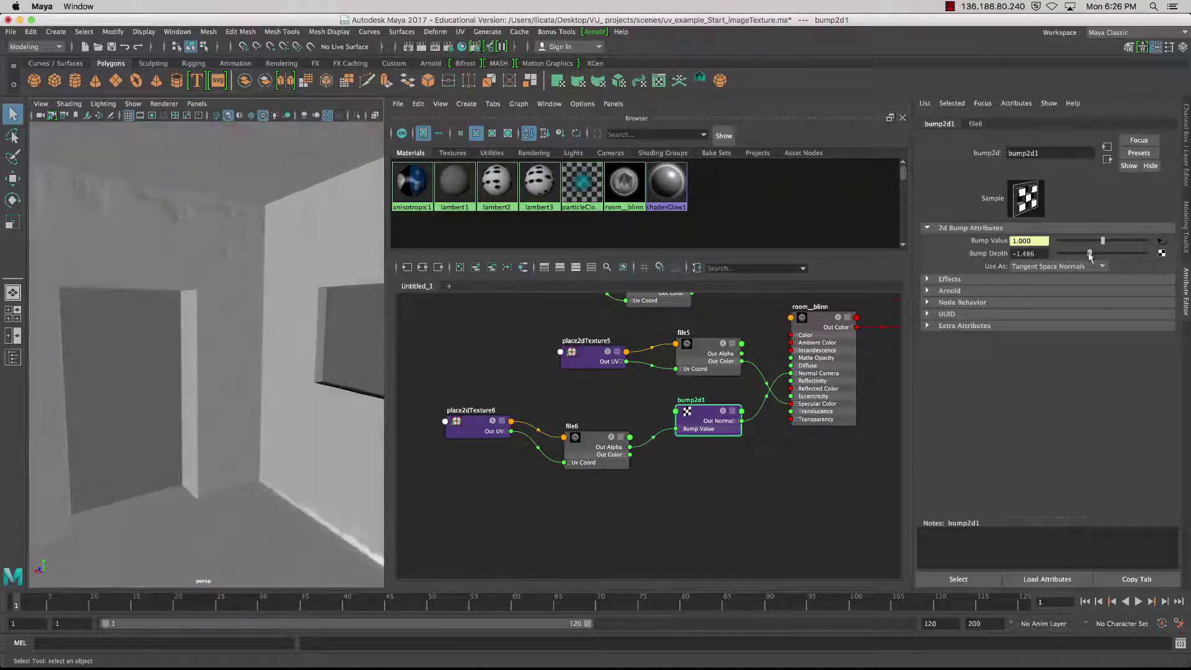
pyautogui.moveTo(1093, 253); pyautogui.dragTo(1097, 254)
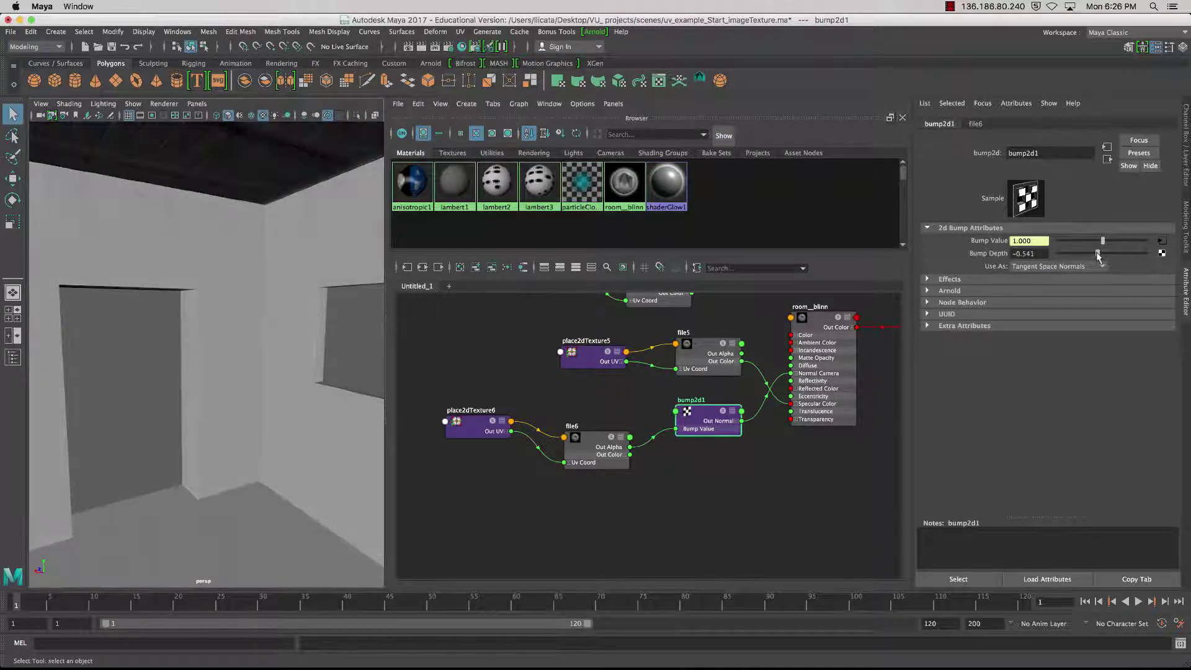
pyautogui.keyDown('alt'); pyautogui.moveTo(337, 351); pyautogui.dragTo(297, 359); pyautogui.keyUp('alt')
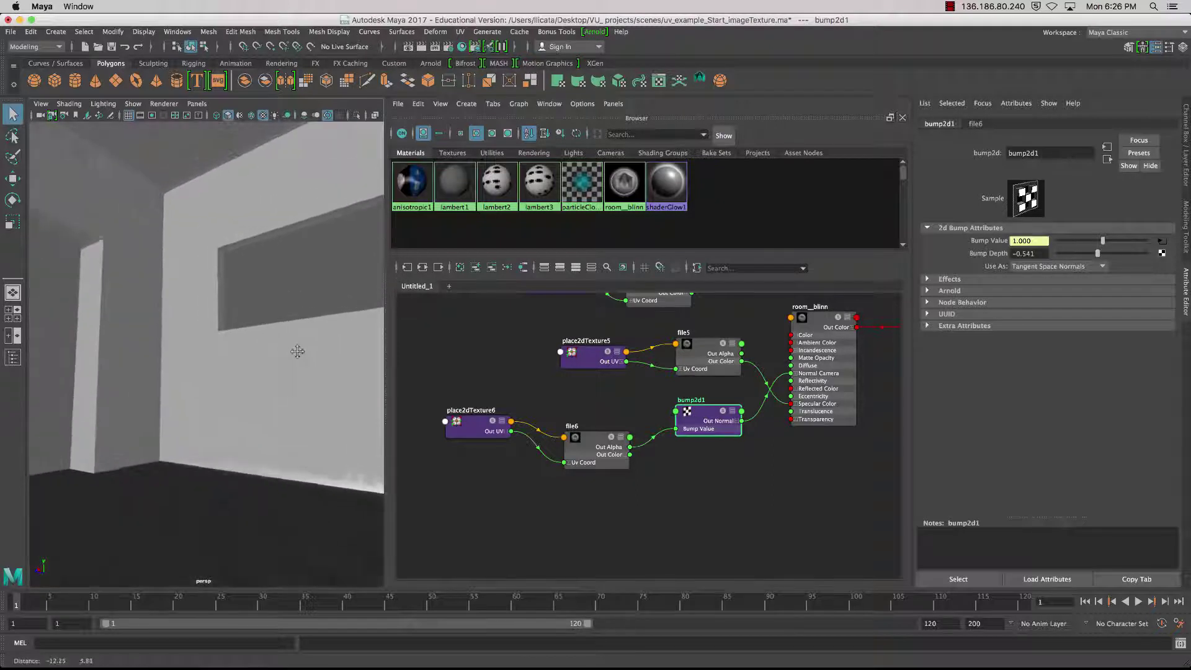
# Step: Connect the room_02.tif texture to room__blinn's Color, repositioning the material node in the graph
pyautogui.keyDown('alt'); pyautogui.moveTo(665, 426); pyautogui.dragTo(643, 460, button='middle'); pyautogui.keyUp('alt')
pyautogui.moveTo(809, 424); pyautogui.dragTo(813, 406)
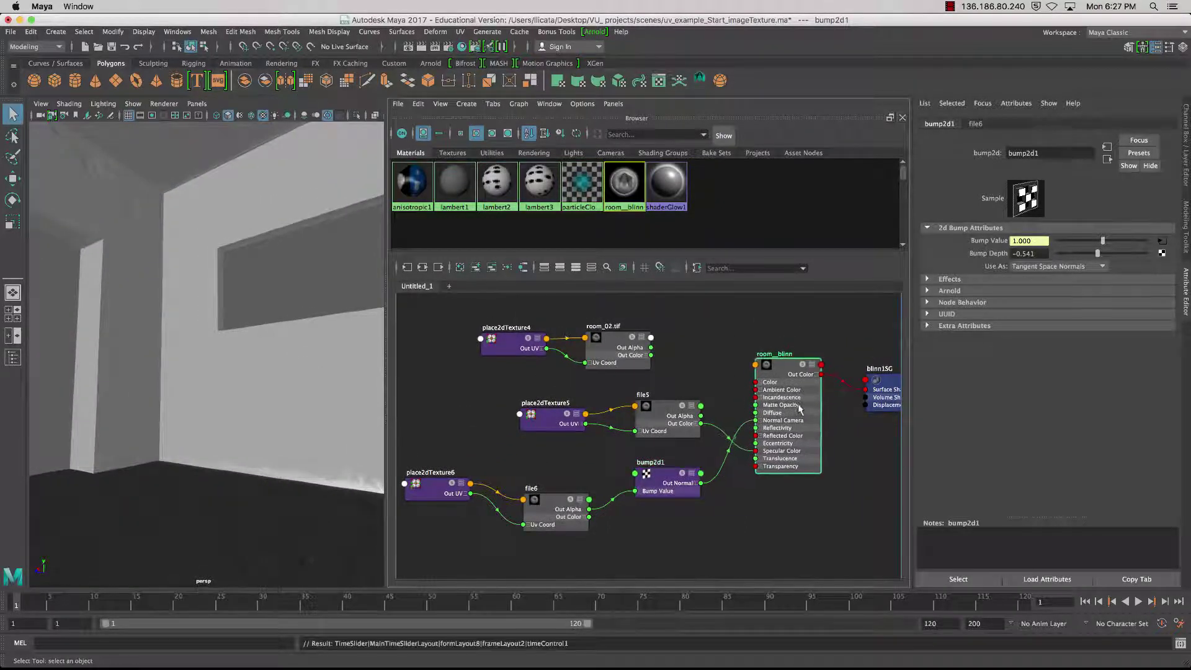
pyautogui.keyDown('alt'); pyautogui.moveTo(675, 365); pyautogui.dragTo(608, 376, button='middle'); pyautogui.keyUp('alt')
pyautogui.click(605, 365)
pyautogui.click(708, 399)
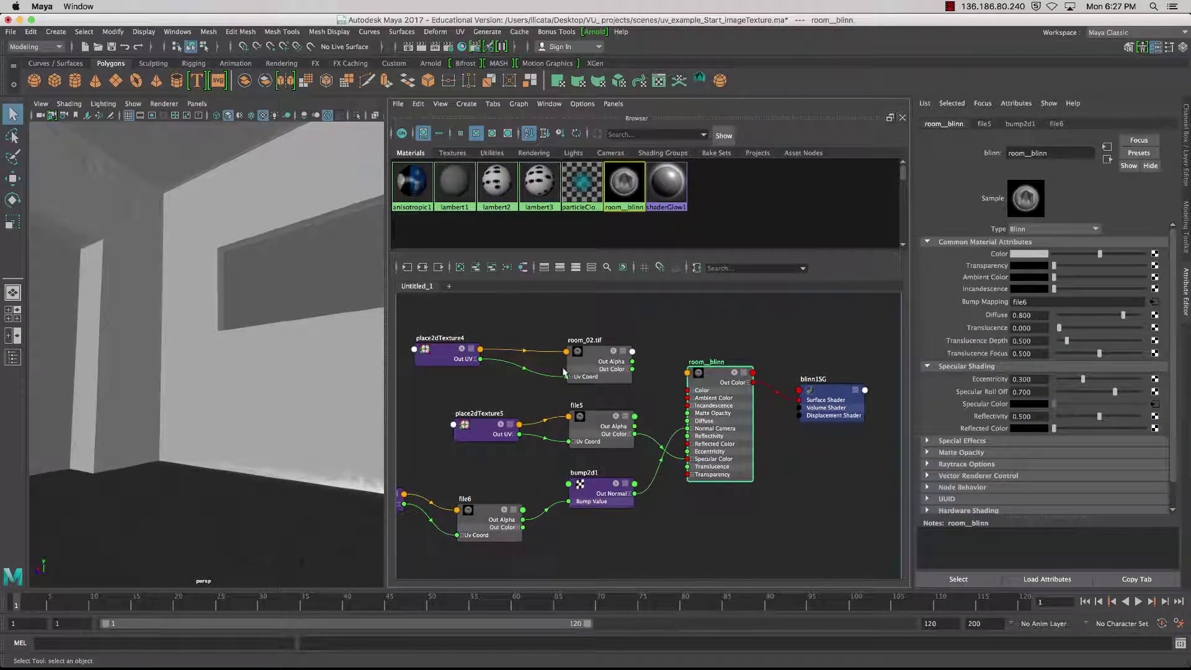
pyautogui.moveTo(800, 346); pyautogui.dragTo(985, 255, button='middle')
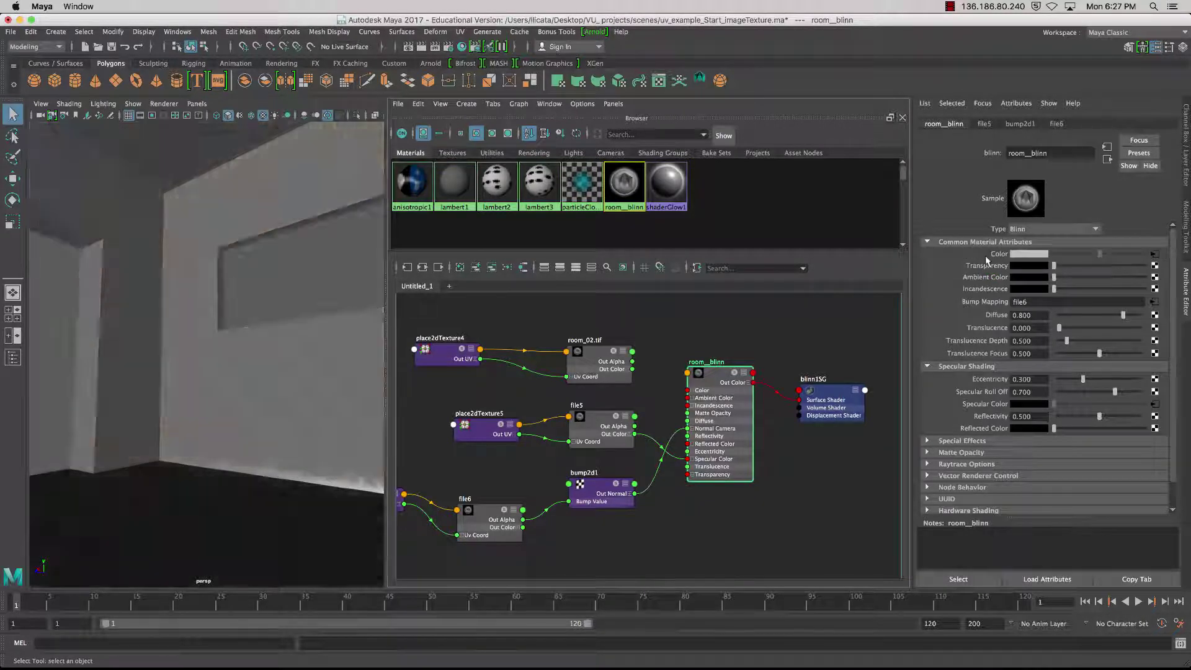
# Step: Inspect the textured room with its area light and reposition the floating Hypershade window
pyautogui.keyDown('alt'); pyautogui.moveTo(205, 409); pyautogui.dragTo(242, 354, button='right'); pyautogui.keyUp('alt')
pyautogui.keyDown('alt'); pyautogui.moveTo(241, 355); pyautogui.dragTo(210, 372); pyautogui.keyUp('alt')
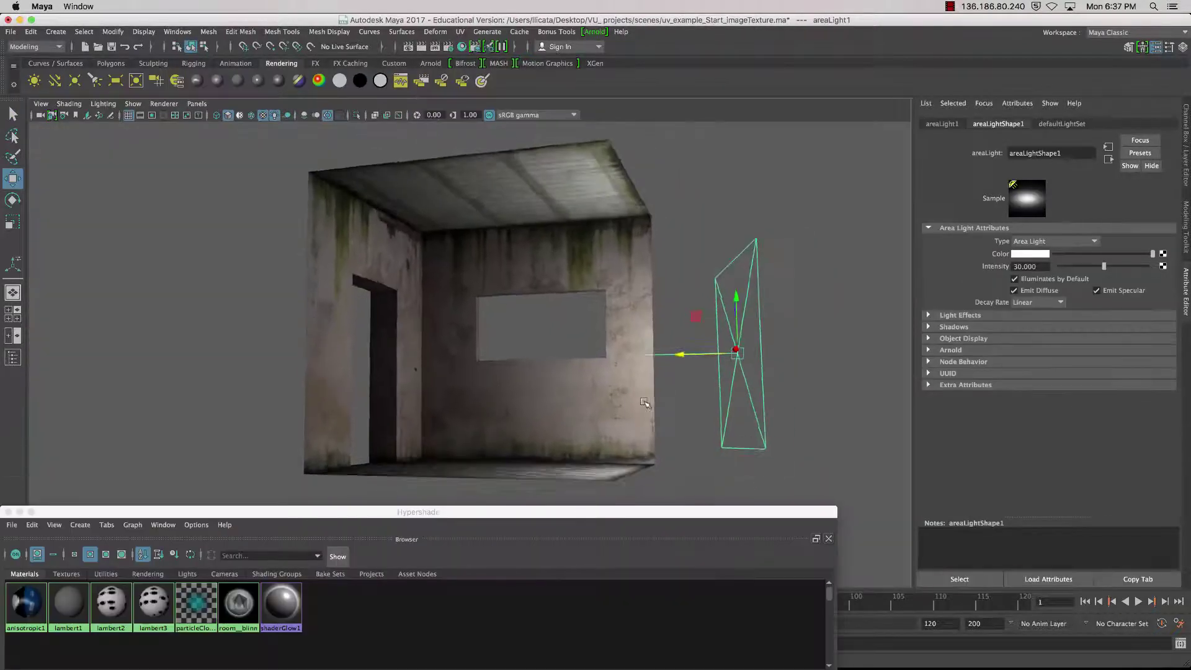
pyautogui.keyDown('alt'); pyautogui.moveTo(644, 402); pyautogui.dragTo(620, 407); pyautogui.keyUp('alt')
pyautogui.moveTo(602, 516); pyautogui.dragTo(652, 516)
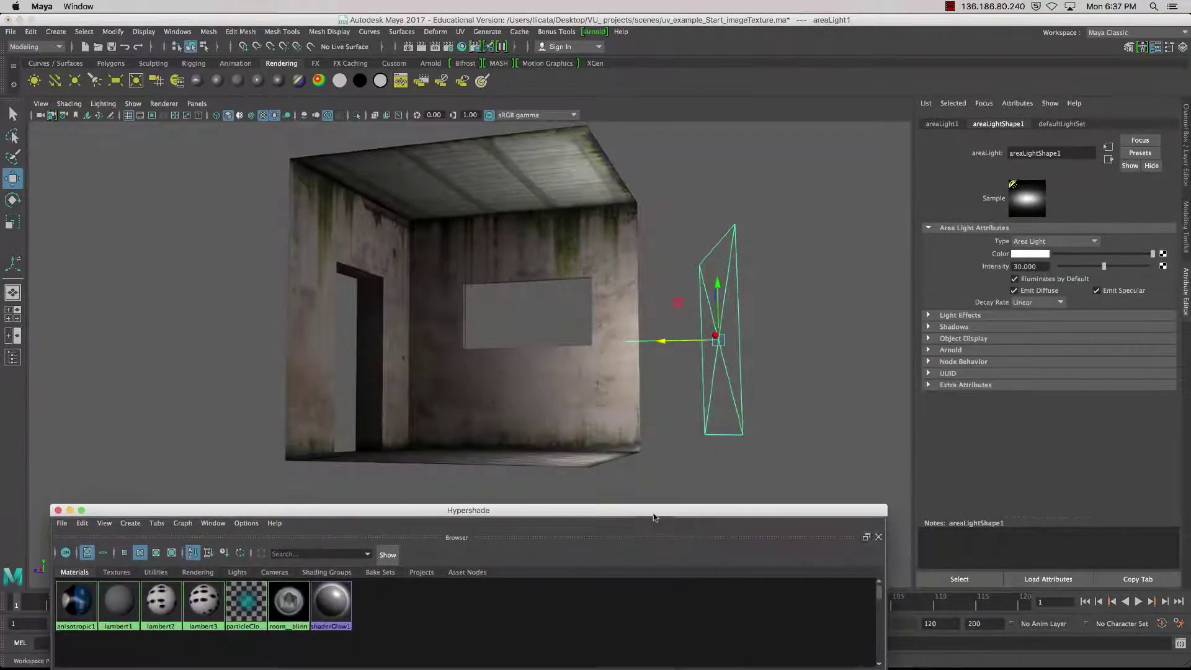
# Step: Close the floating Hypershade window and switch to the saved Hypershade/Persp layout
pyautogui.keyDown('alt'); pyautogui.moveTo(660, 433); pyautogui.dragTo(636, 440, button='middle'); pyautogui.keyUp('alt')
pyautogui.keyDown('alt'); pyautogui.moveTo(637, 440); pyautogui.dragTo(1058, 74); pyautogui.keyUp('alt')
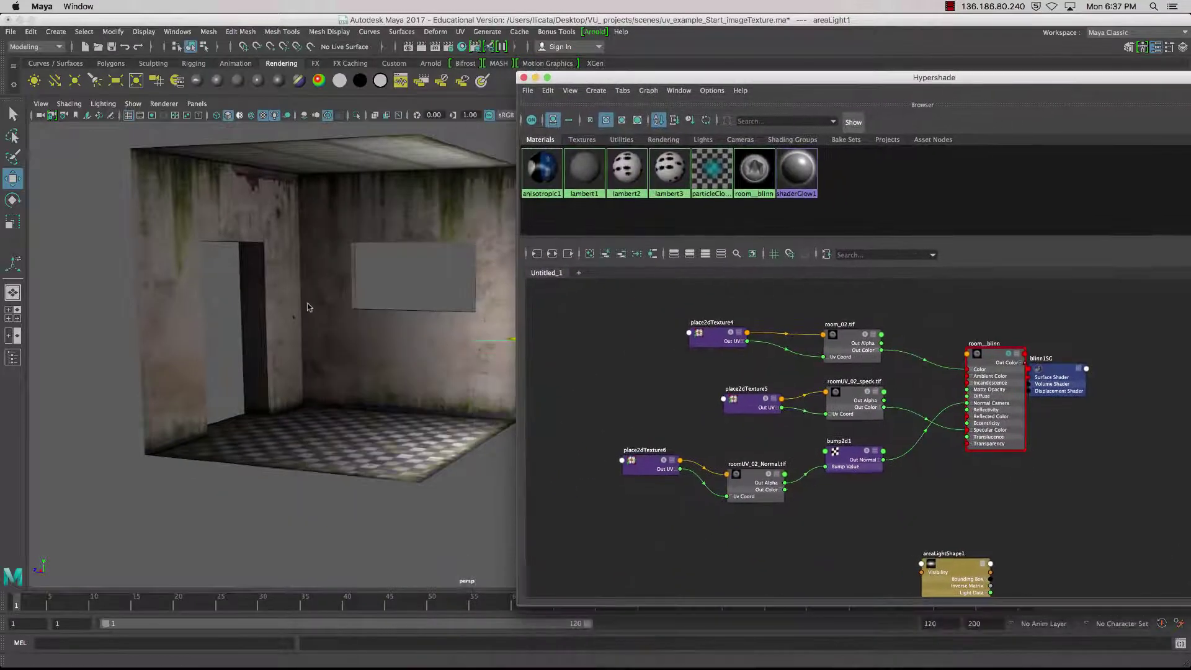
pyautogui.keyDown('alt'); pyautogui.moveTo(307, 304); pyautogui.dragTo(304, 330, button='middle'); pyautogui.keyUp('alt')
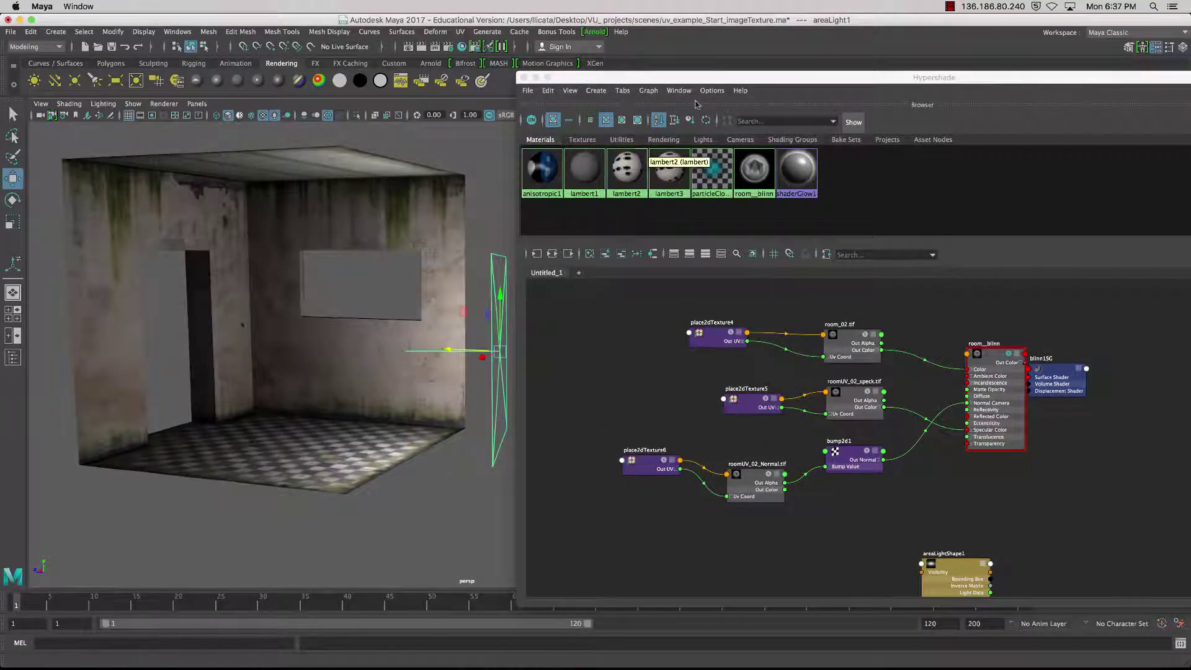
pyautogui.moveTo(721, 79); pyautogui.dragTo(704, 242)
pyautogui.click(506, 239)
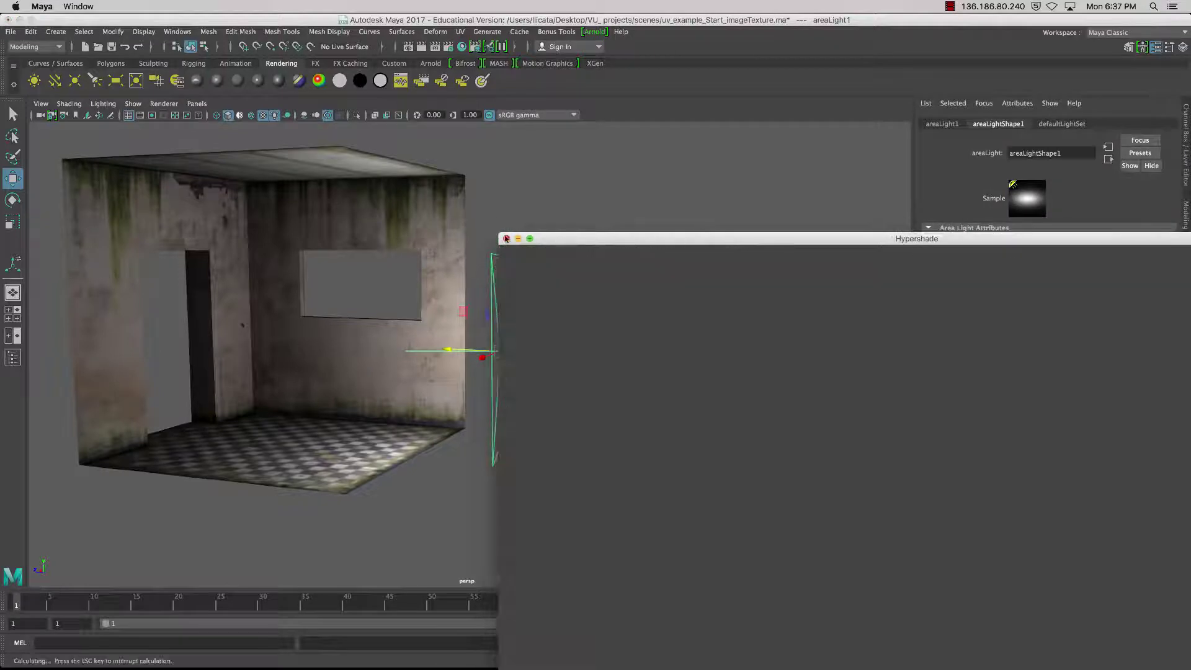
pyautogui.click(196, 104)
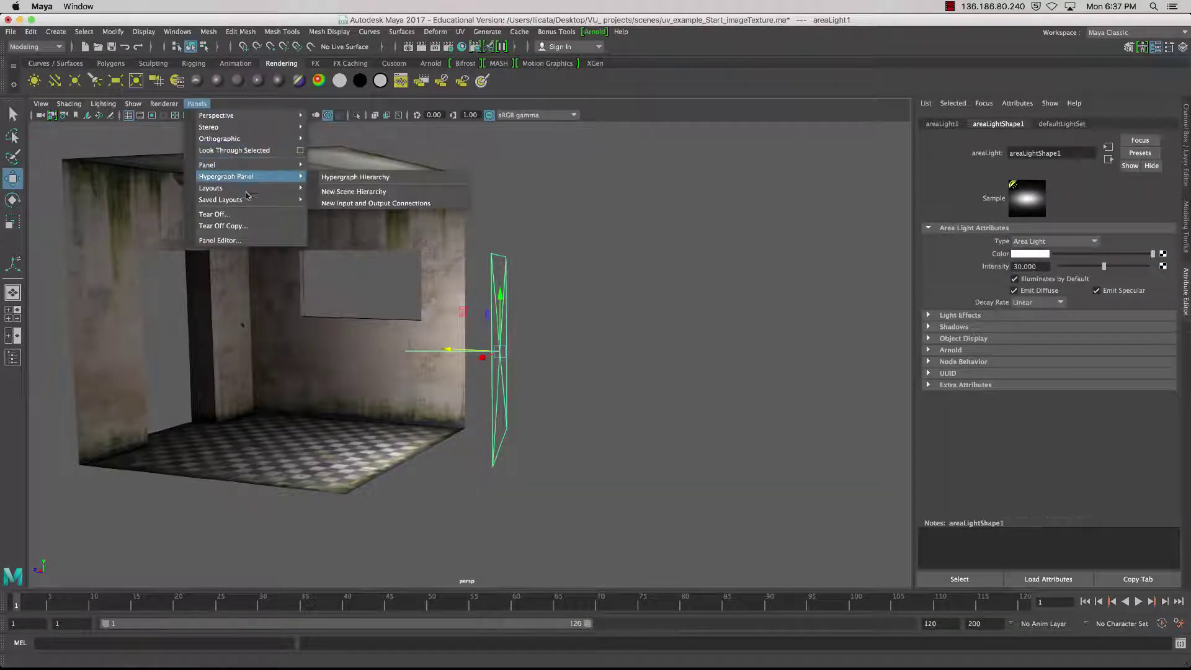
pyautogui.moveTo(245, 199)
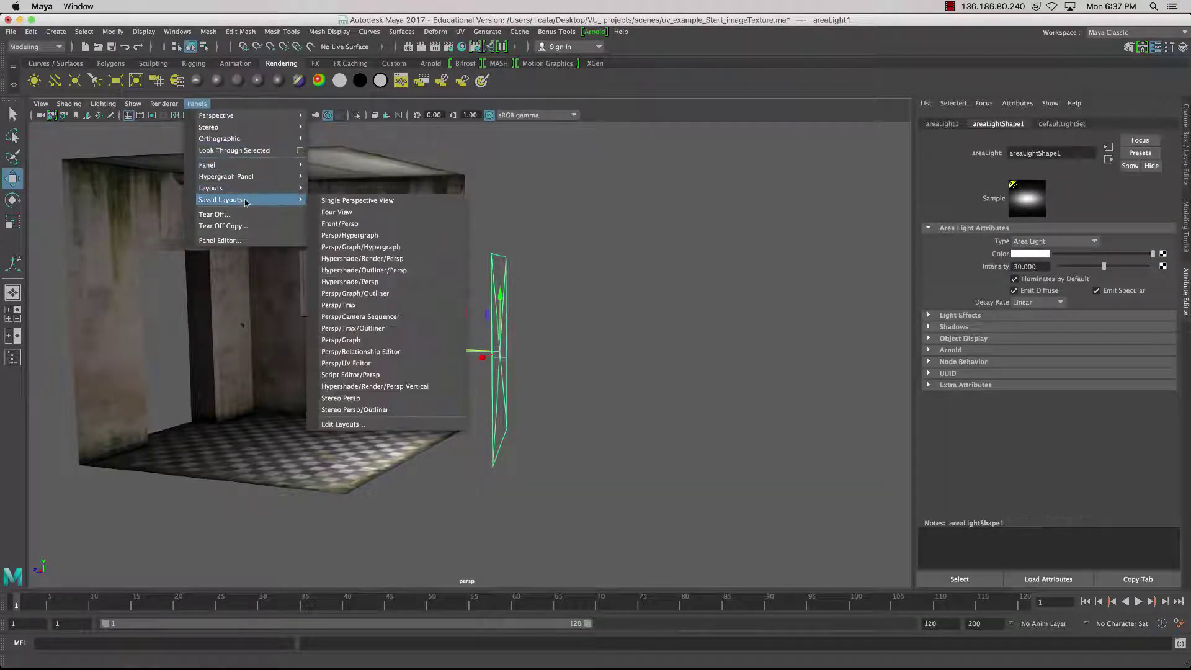
pyautogui.click(414, 271)
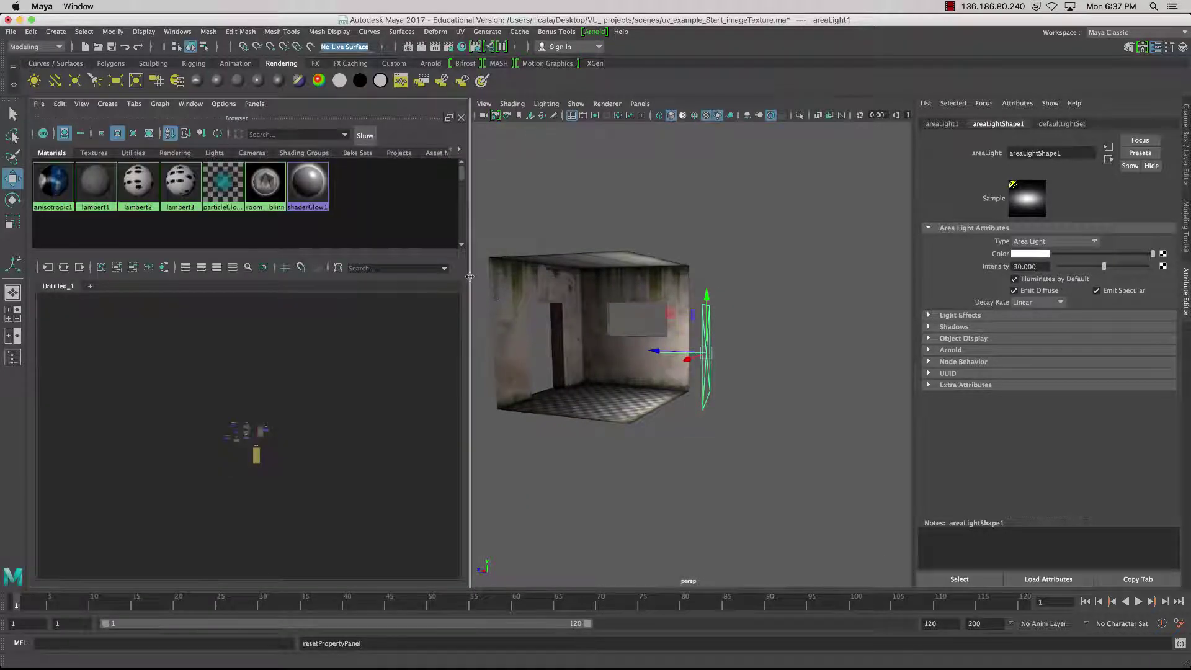
# Step: Insert a Color Remap on the roomUV_02_speck.tif file texture
pyautogui.scroll(6, 639, 332)
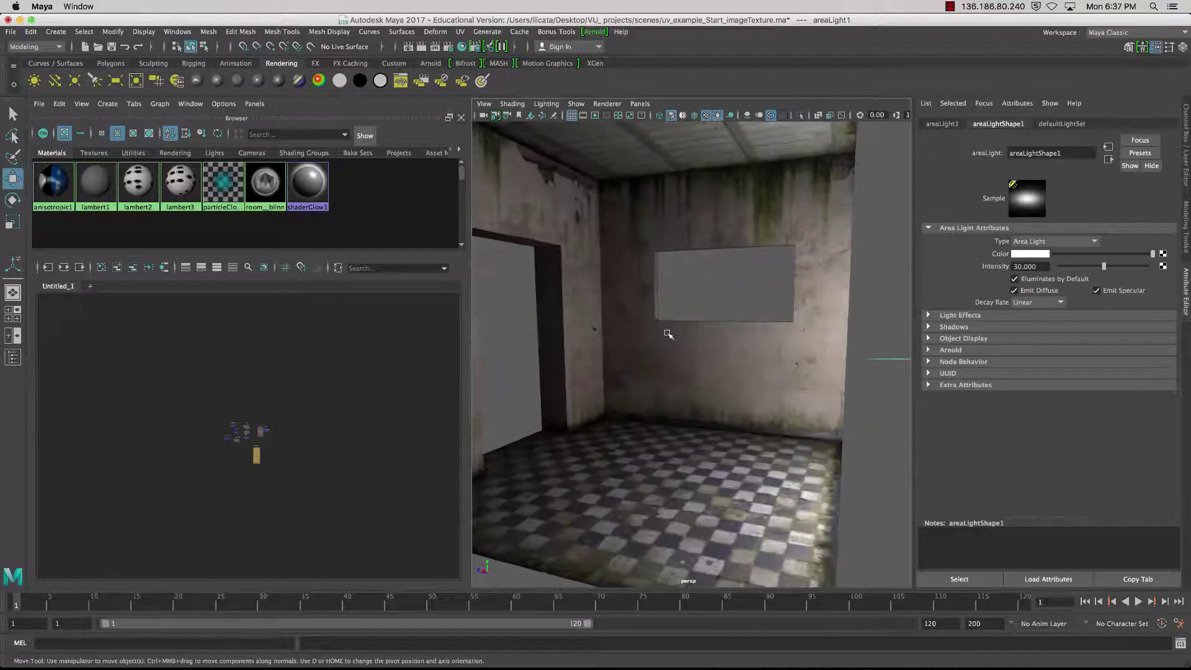
pyautogui.scroll(-4, 668, 333)
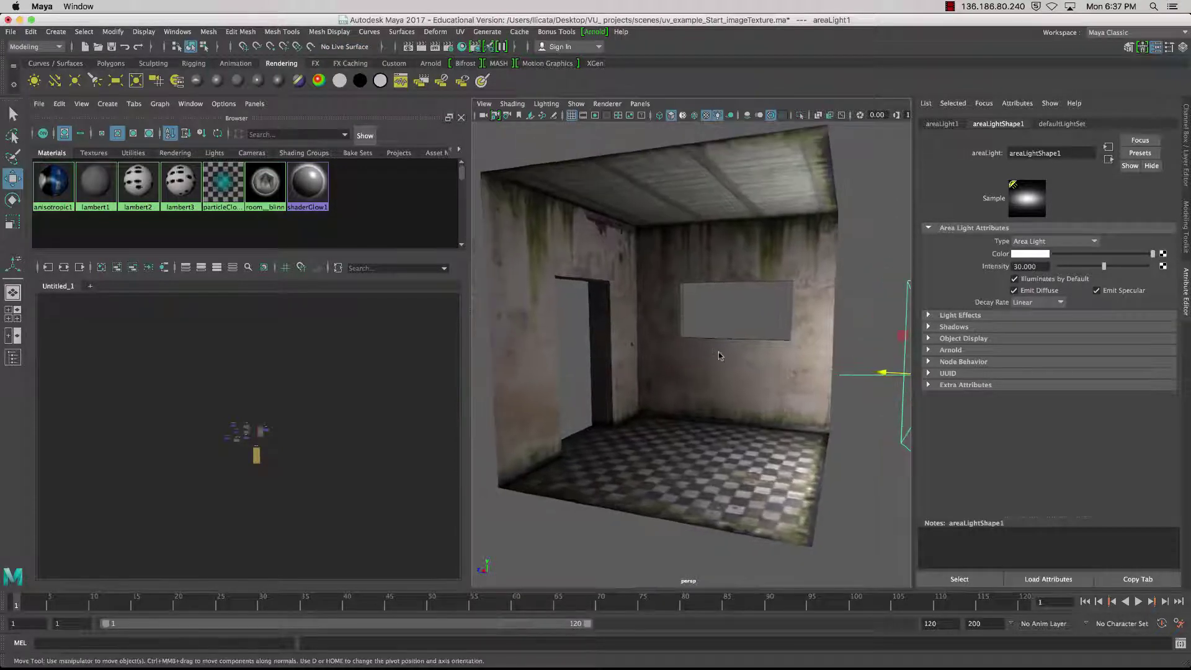
pyautogui.moveTo(691, 352); pyautogui.dragTo(673, 355, button='right')
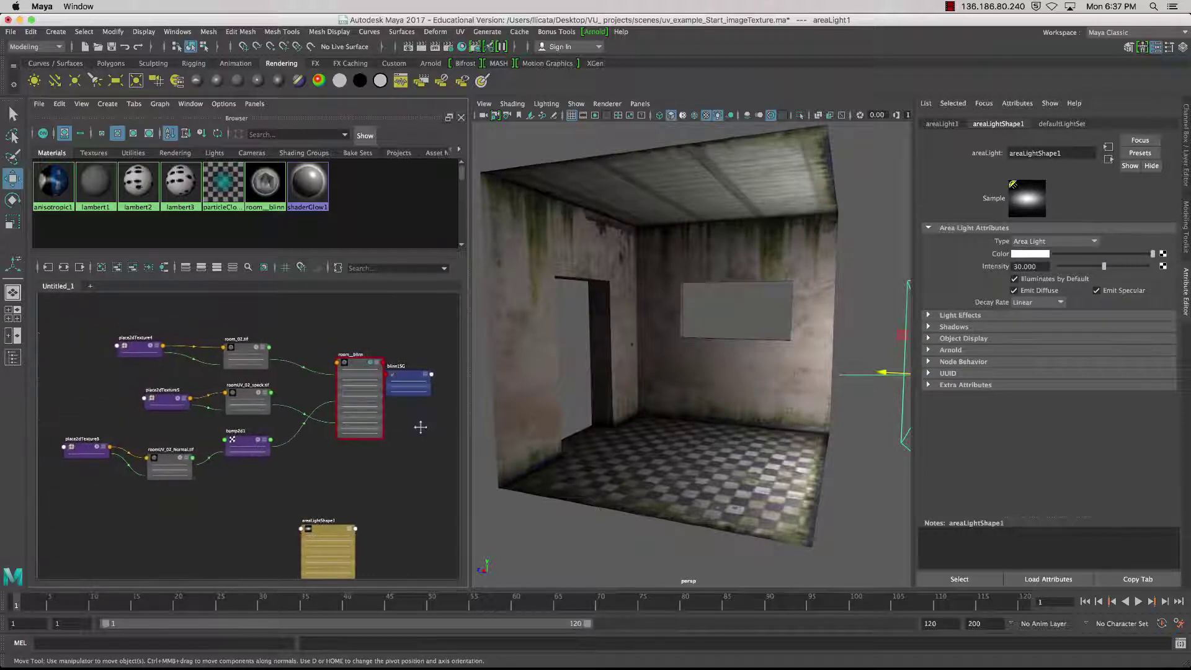
pyautogui.click(220, 412)
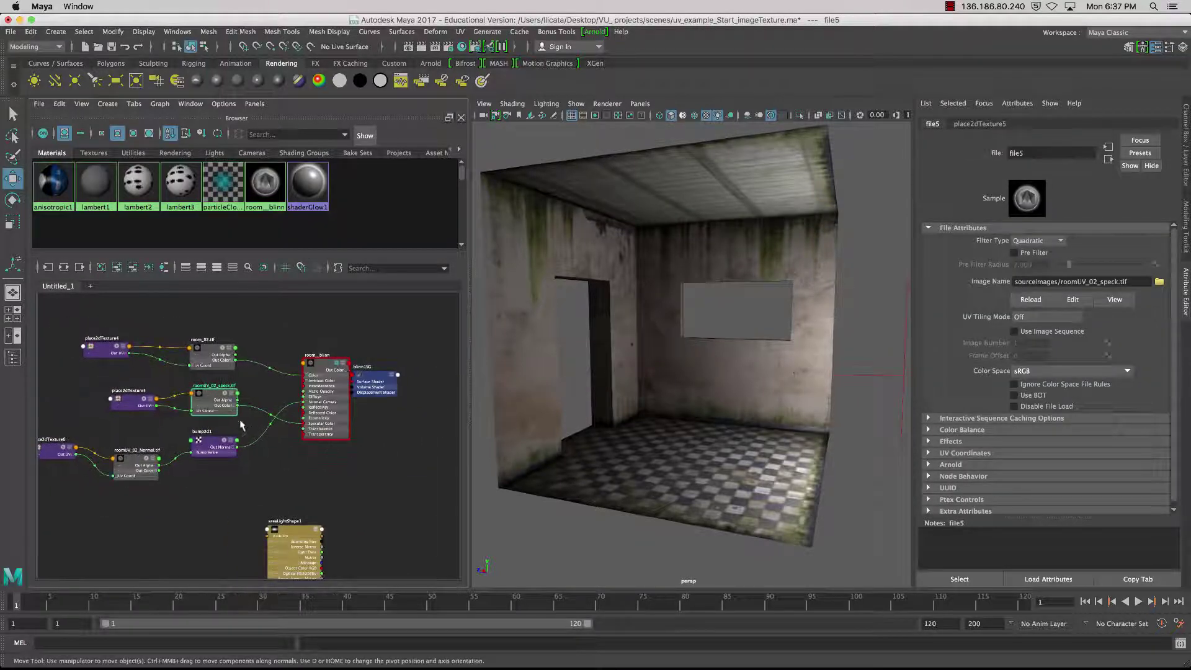
pyautogui.click(928, 442)
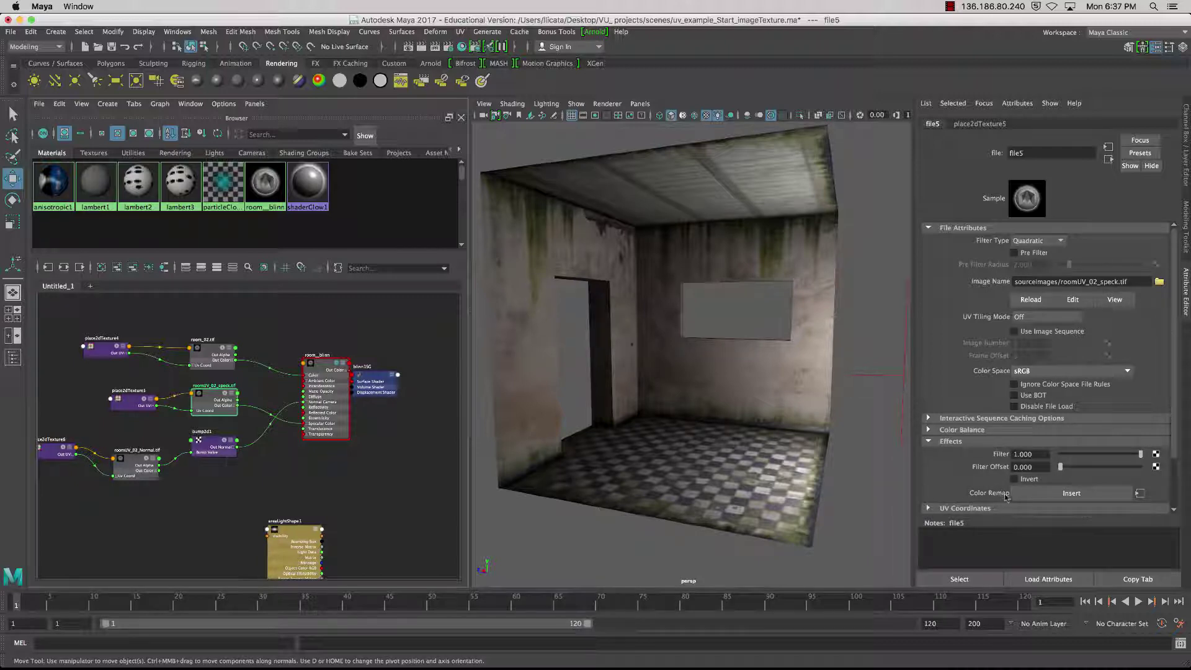
pyautogui.click(1041, 494)
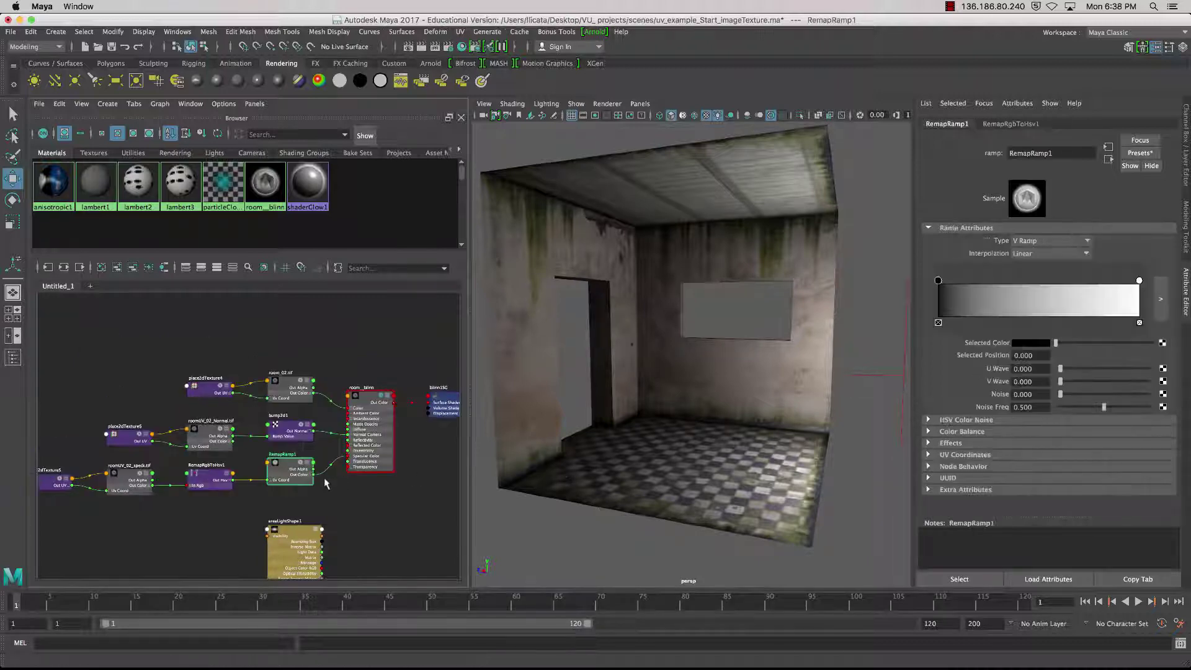
# Step: Examine how RemapRgbToHsv1 links the specular texture to RemapRamp1, shifting the node and expanding the ramp's Uv Coord inputs
pyautogui.keyDown('alt'); pyautogui.moveTo(361, 507); pyautogui.dragTo(321, 443, button='middle'); pyautogui.keyUp('alt')
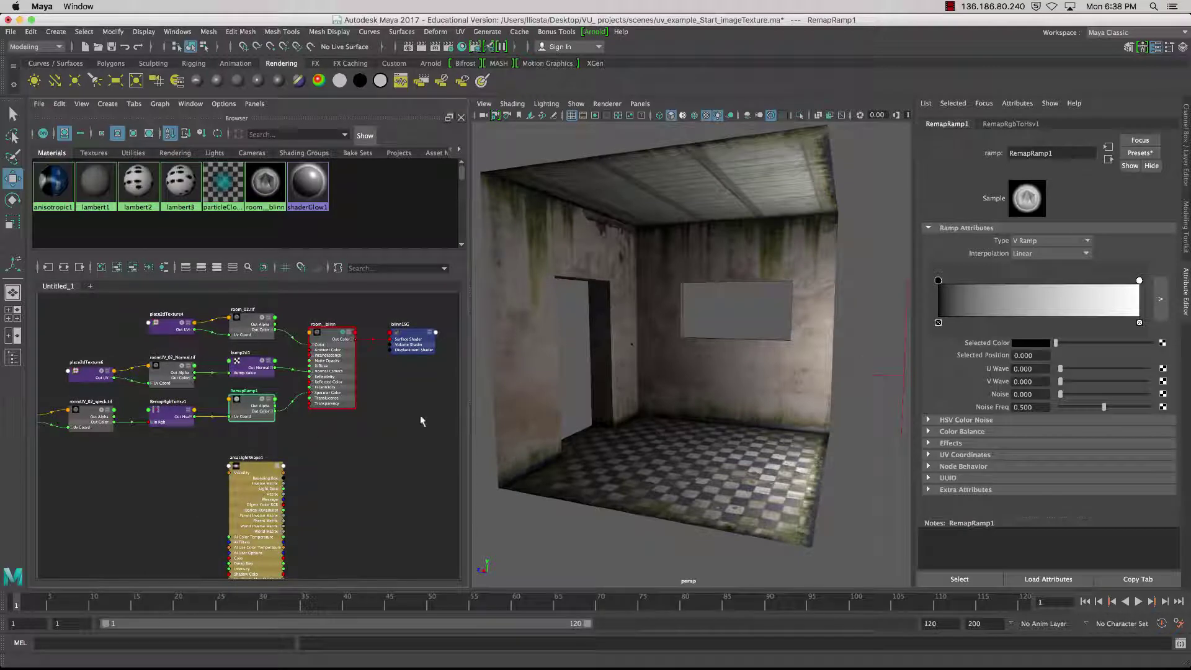
pyautogui.keyDown('alt'); pyautogui.moveTo(302, 470); pyautogui.dragTo(372, 466, button='middle'); pyautogui.keyUp('alt')
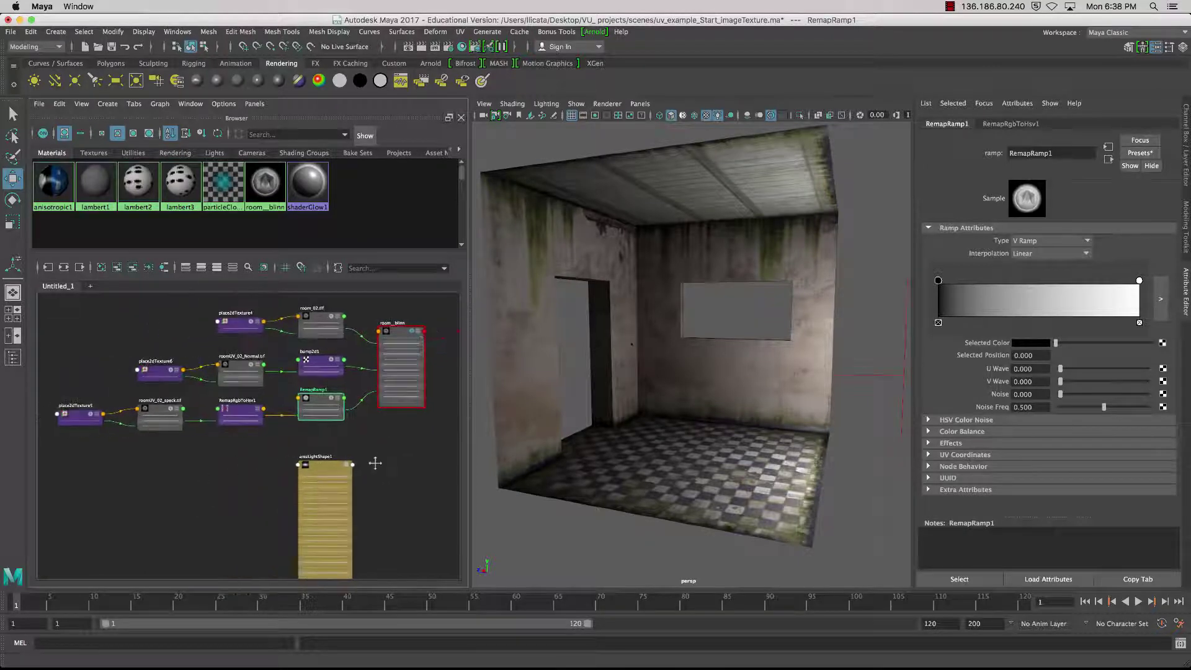
pyautogui.click(253, 419)
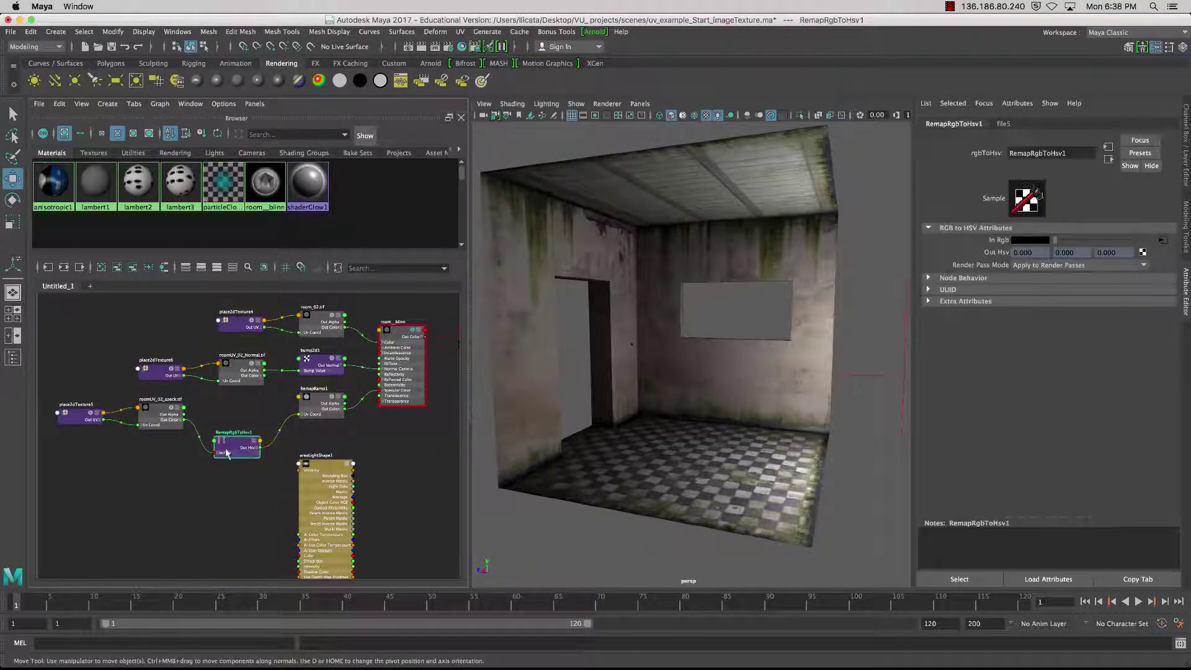
pyautogui.press('f')
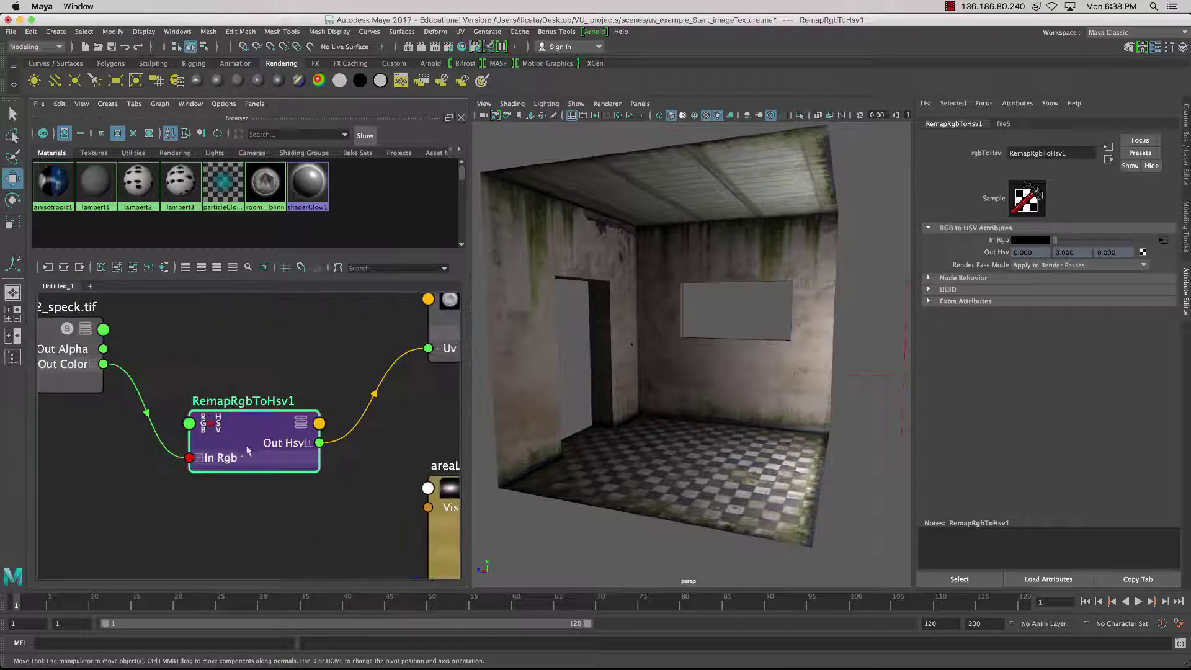
pyautogui.keyDown('alt'); pyautogui.moveTo(273, 443); pyautogui.dragTo(142, 496, button='middle'); pyautogui.keyUp('alt')
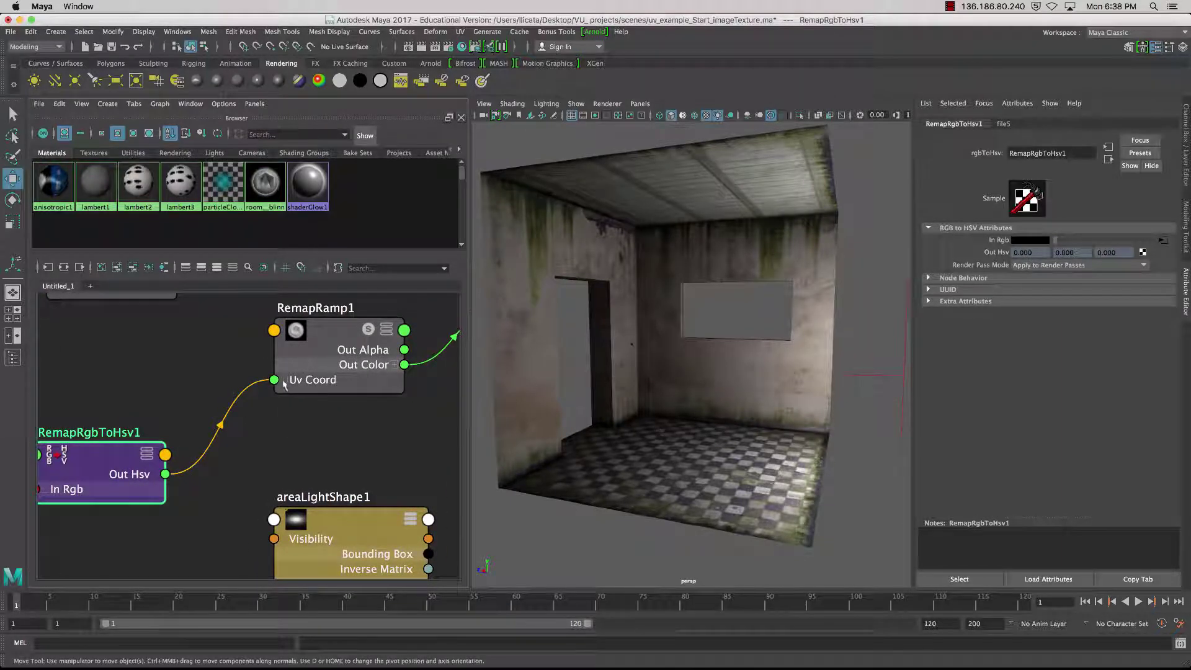
pyautogui.moveTo(284, 384); pyautogui.dragTo(282, 387)
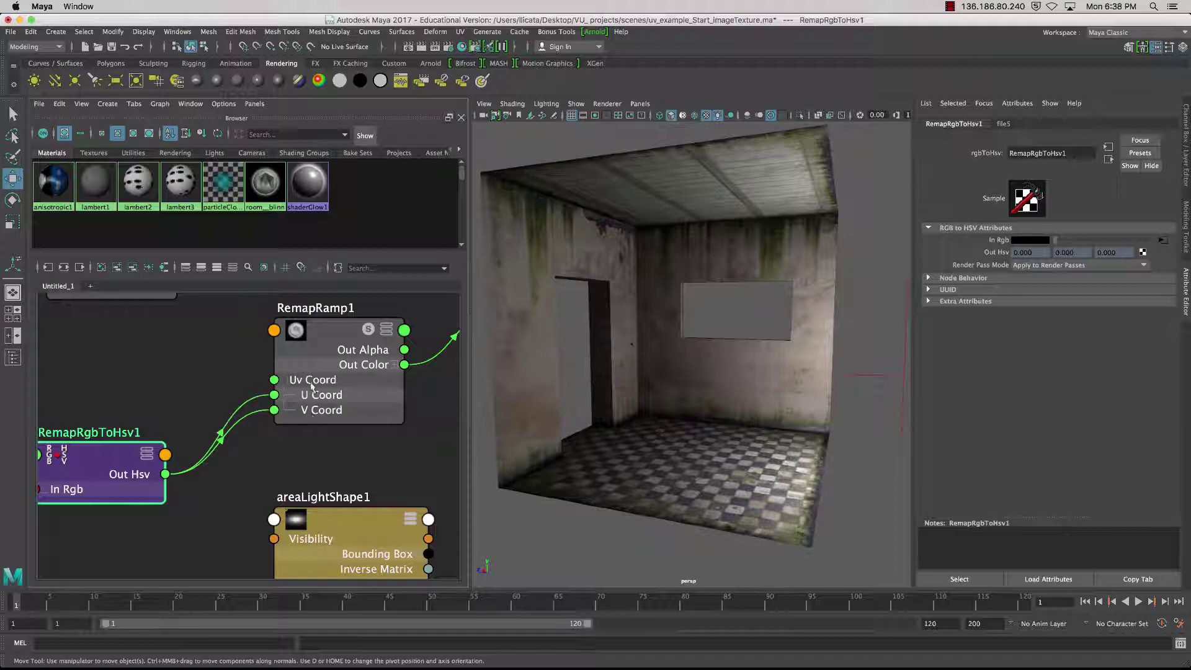
pyautogui.click(376, 385)
pyautogui.keyDown('alt'); pyautogui.moveTo(228, 436); pyautogui.dragTo(333, 456, button='middle'); pyautogui.keyUp('alt')
pyautogui.scroll(-2, 320, 435)
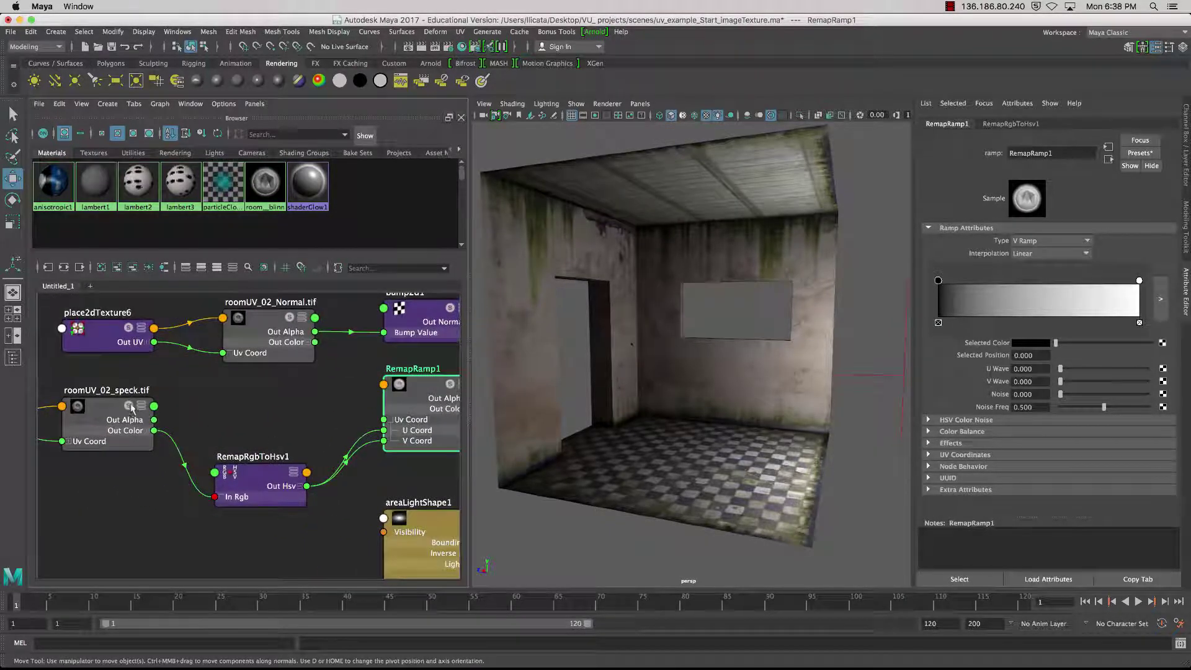
pyautogui.keyDown('alt'); pyautogui.moveTo(281, 421); pyautogui.dragTo(154, 433, button='middle'); pyautogui.keyUp('alt')
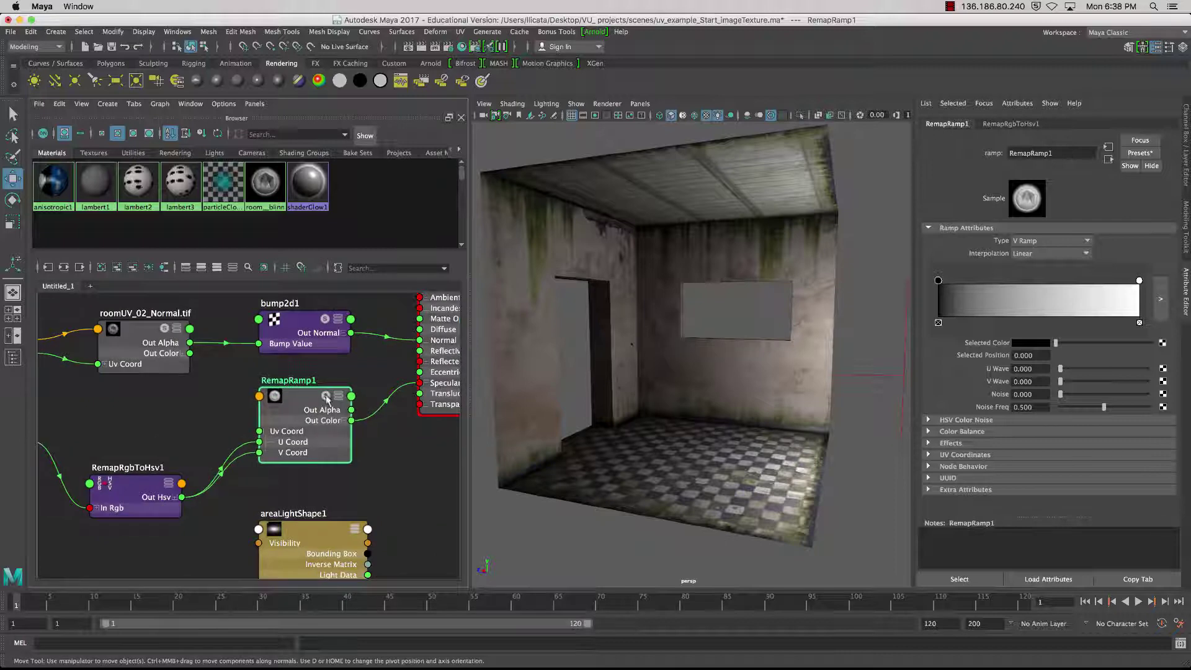
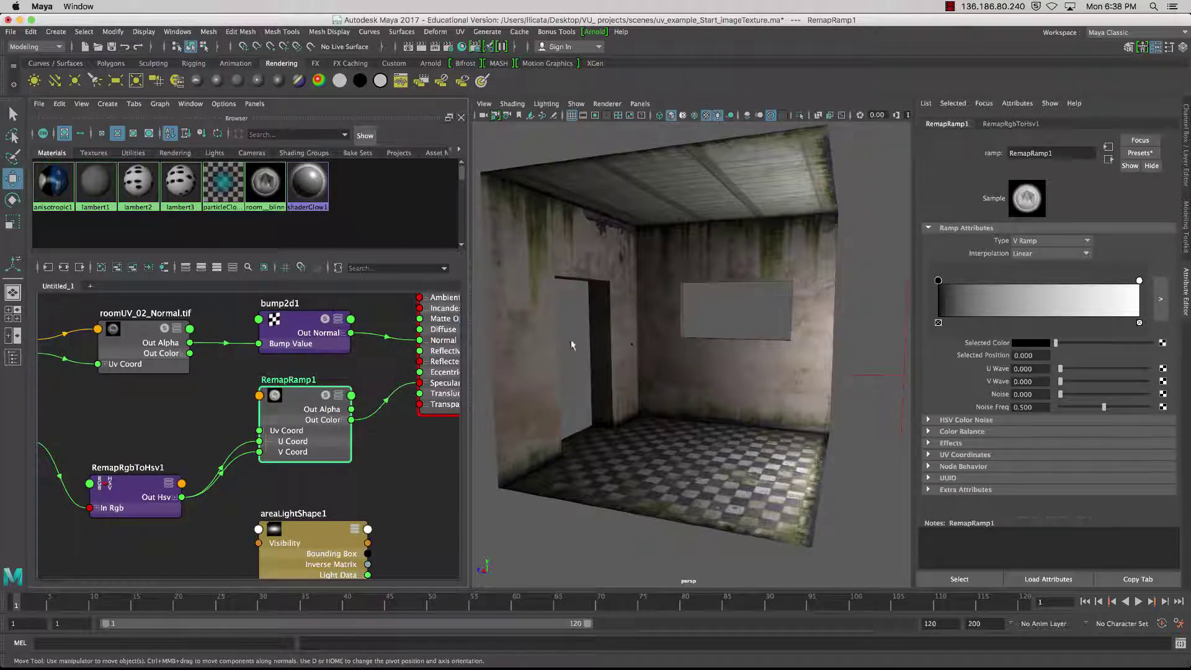
# Step: Solo RemapRamp1 to preview only its output on the room
pyautogui.click(521, 379)
pyautogui.click(329, 401)
pyautogui.keyDown('alt'); pyautogui.moveTo(490, 447); pyautogui.dragTo(558, 472); pyautogui.keyUp('alt')
# Step: Try out RemapRamp1's gradient handles, reversing it to run from white at the start to black at position 0.965
pyautogui.moveTo(941, 286)
pyautogui.mouseDown()
pyautogui.moveTo(1110, 291)
pyautogui.moveTo(967, 291)
pyautogui.moveTo(1045, 290)
pyautogui.mouseUp()
pyautogui.moveTo(1139, 282)
pyautogui.mouseDown()
pyautogui.moveTo(962, 291)
pyautogui.moveTo(1157, 294)
pyautogui.mouseUp()
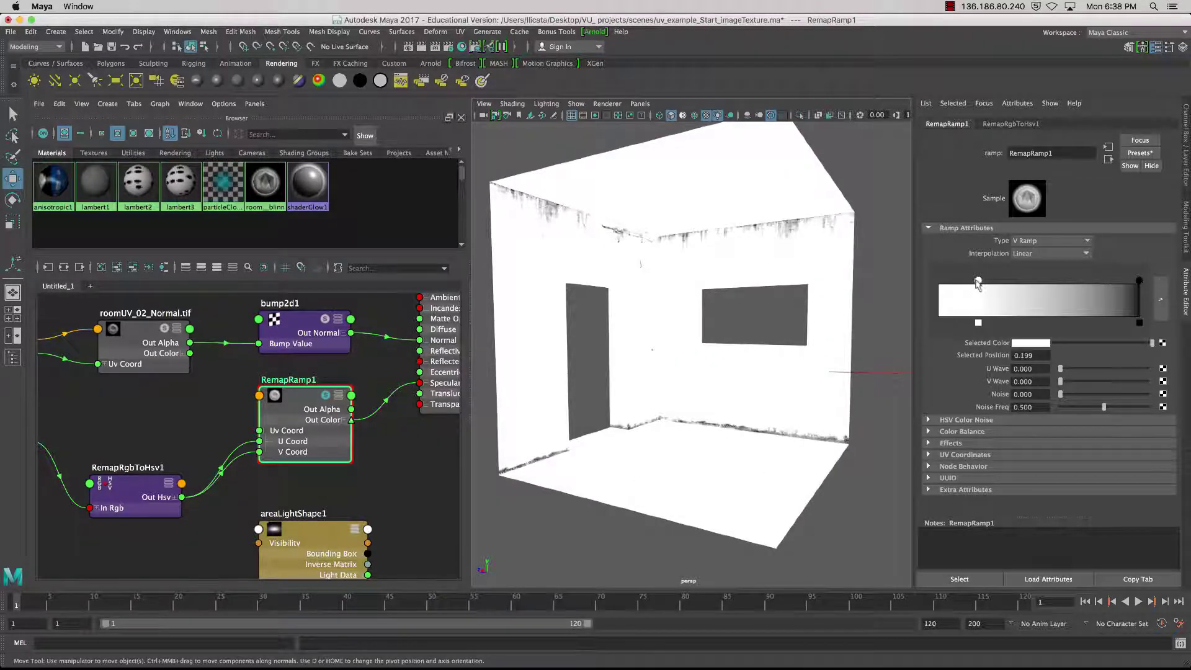
pyautogui.moveTo(978, 283); pyautogui.dragTo(887, 289)
pyautogui.click(1116, 303)
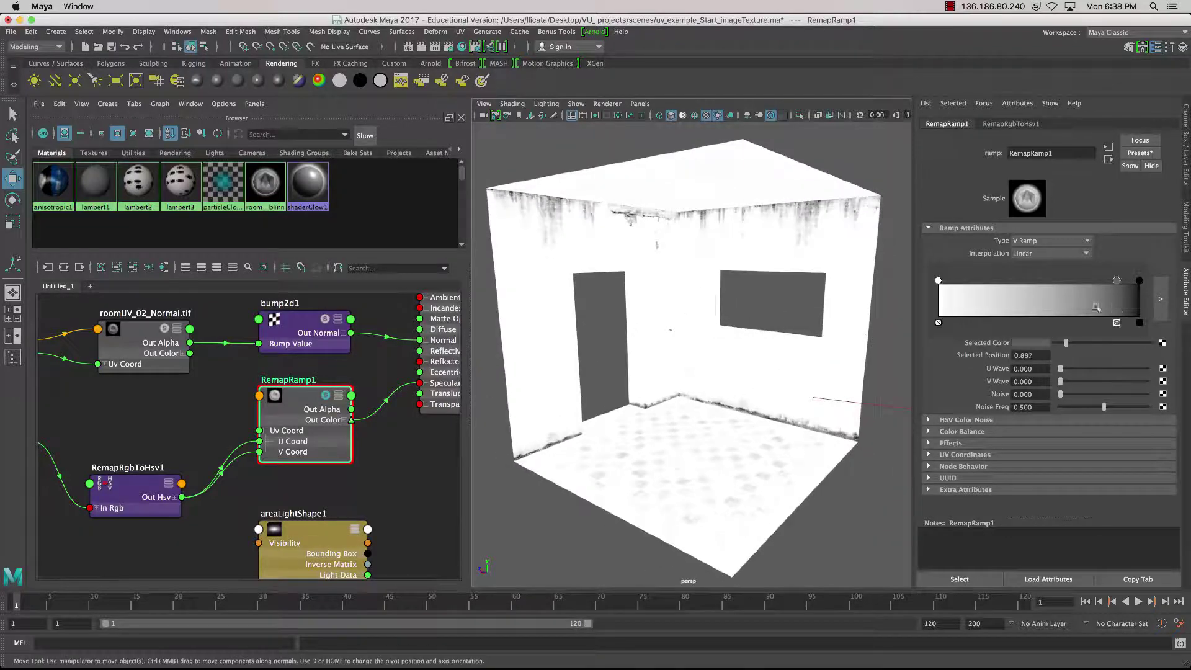
pyautogui.moveTo(1096, 307); pyautogui.dragTo(950, 307)
pyautogui.keyDown('alt'); pyautogui.moveTo(865, 334); pyautogui.dragTo(818, 340); pyautogui.keyUp('alt')
pyautogui.moveTo(947, 281)
pyautogui.mouseDown()
pyautogui.moveTo(954, 291)
pyautogui.moveTo(1048, 291)
pyautogui.moveTo(973, 294)
pyautogui.mouseUp()
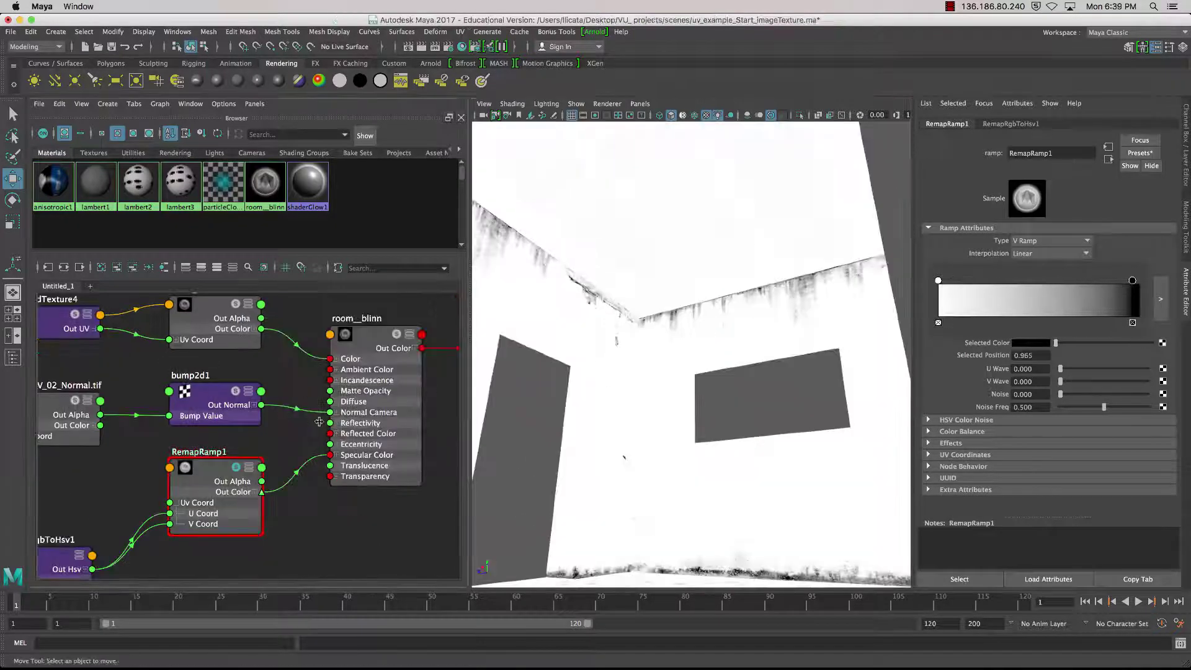
# Step: Insert a Color Remap on the room_02.tif texture and move the areaLightShape1 node clear of the network
pyautogui.keyDown('alt'); pyautogui.moveTo(318, 421); pyautogui.dragTo(361, 467, button='middle'); pyautogui.keyUp('alt')
pyautogui.click(259, 361)
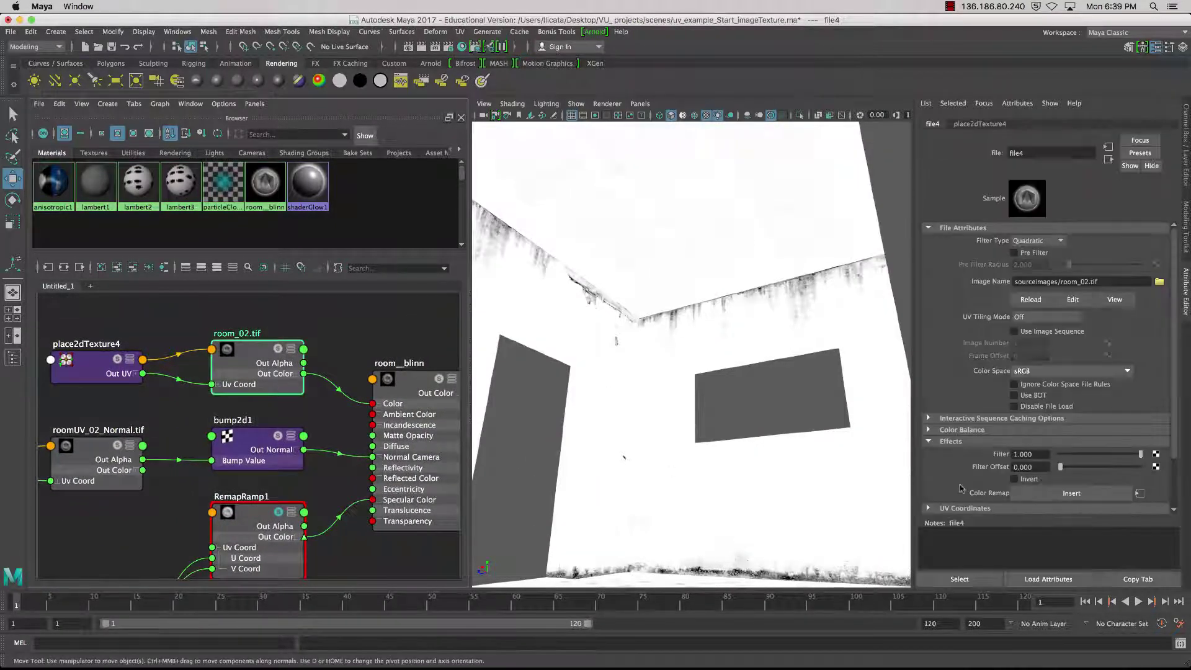
pyautogui.click(1071, 492)
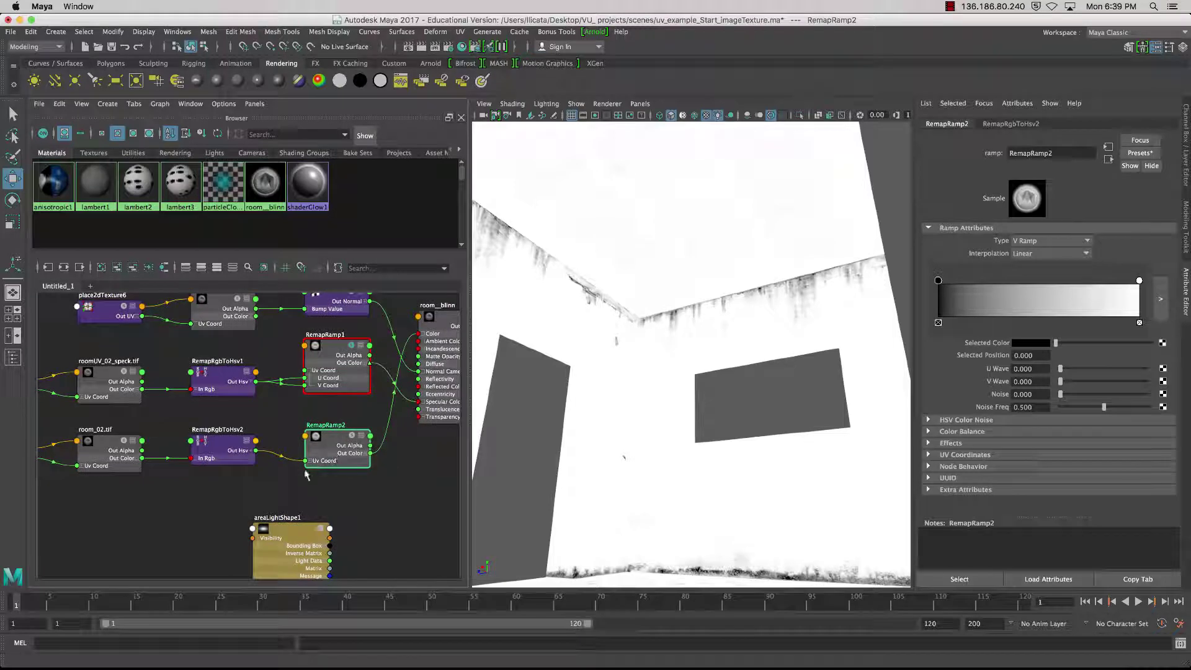
pyautogui.keyDown('alt'); pyautogui.moveTo(361, 465); pyautogui.dragTo(375, 418, button='middle'); pyautogui.keyUp('alt')
pyautogui.moveTo(296, 511); pyautogui.dragTo(261, 544)
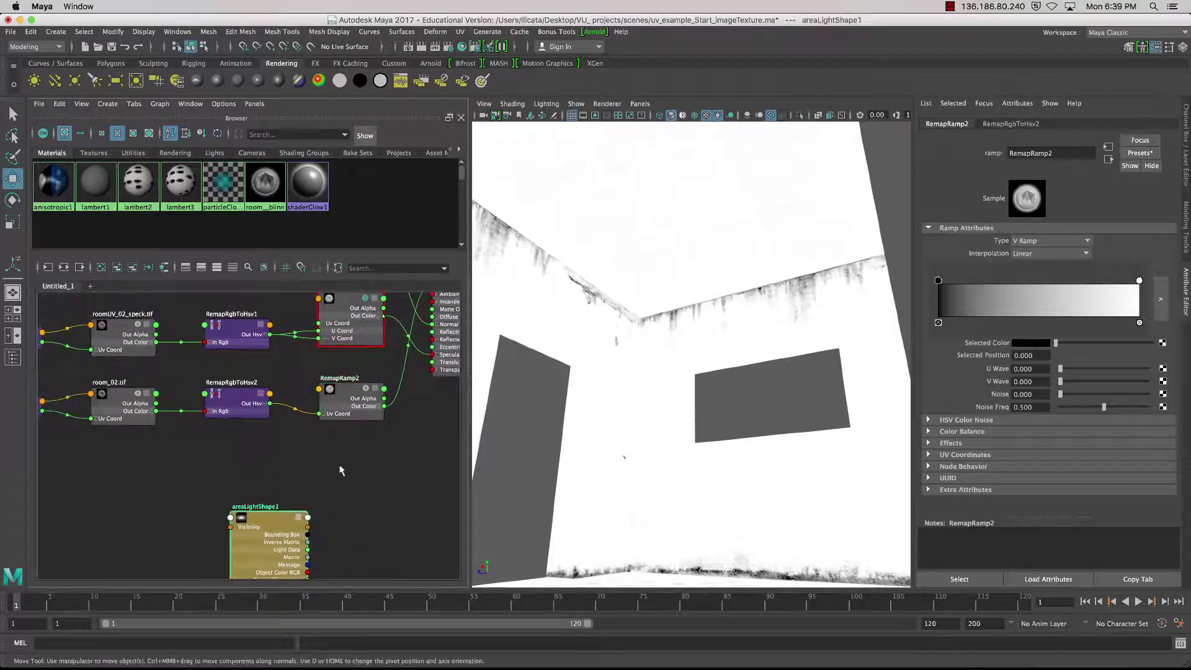
pyautogui.keyDown('alt'); pyautogui.moveTo(359, 456); pyautogui.dragTo(367, 537, button='middle'); pyautogui.keyUp('alt')
pyautogui.keyDown('alt'); pyautogui.moveTo(352, 461); pyautogui.dragTo(332, 485, button='middle'); pyautogui.keyUp('alt')
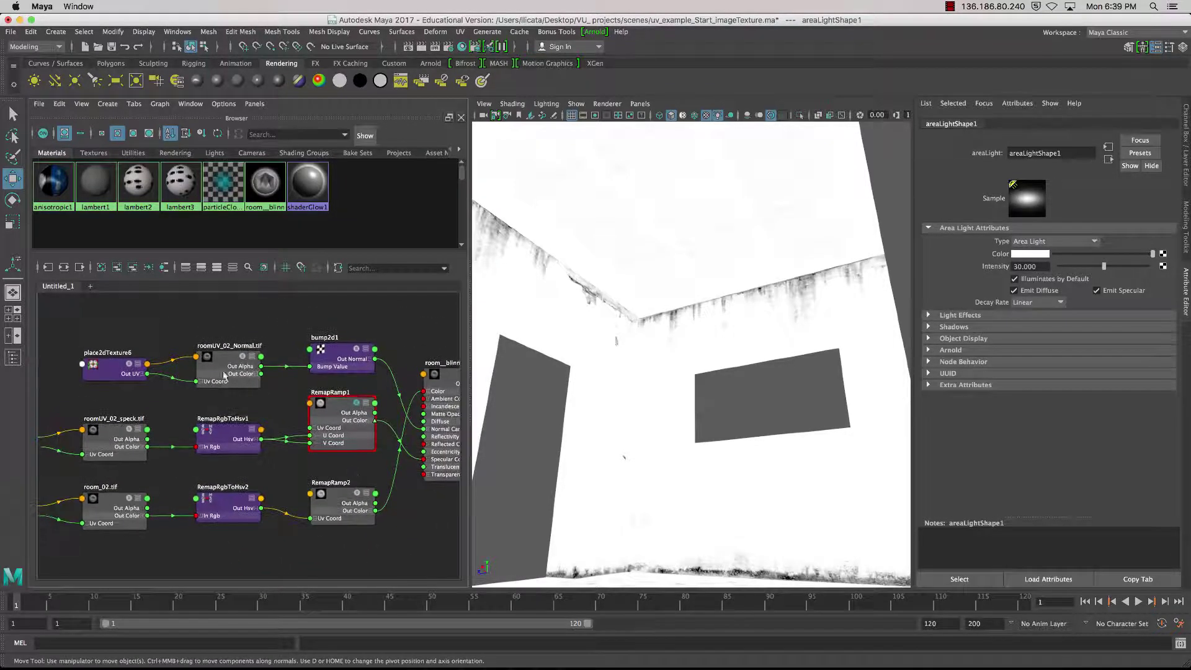
# Step: Separate the normal map nodes from the graph and delete bump2d1, roomUV_02_Normal.tif and place2dTexture6
pyautogui.moveTo(356, 360); pyautogui.dragTo(339, 319)
pyautogui.moveTo(230, 372); pyautogui.dragTo(216, 338)
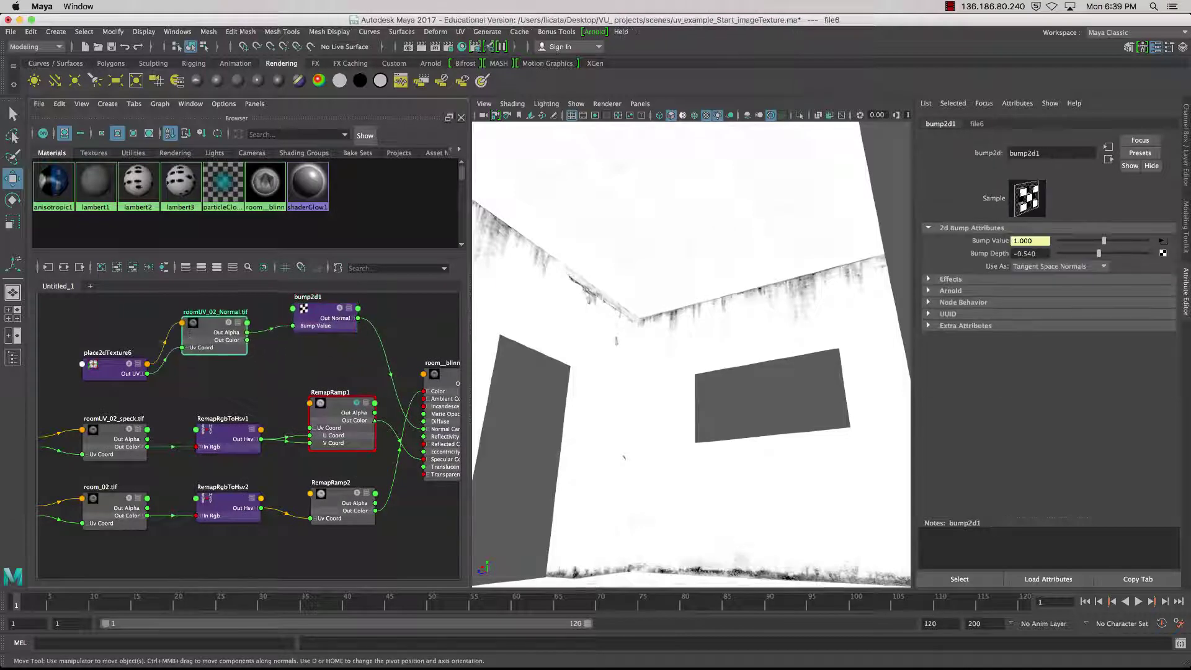
pyautogui.moveTo(115, 366); pyautogui.dragTo(100, 327)
pyautogui.moveTo(215, 340); pyautogui.dragTo(210, 330)
pyautogui.click(317, 329)
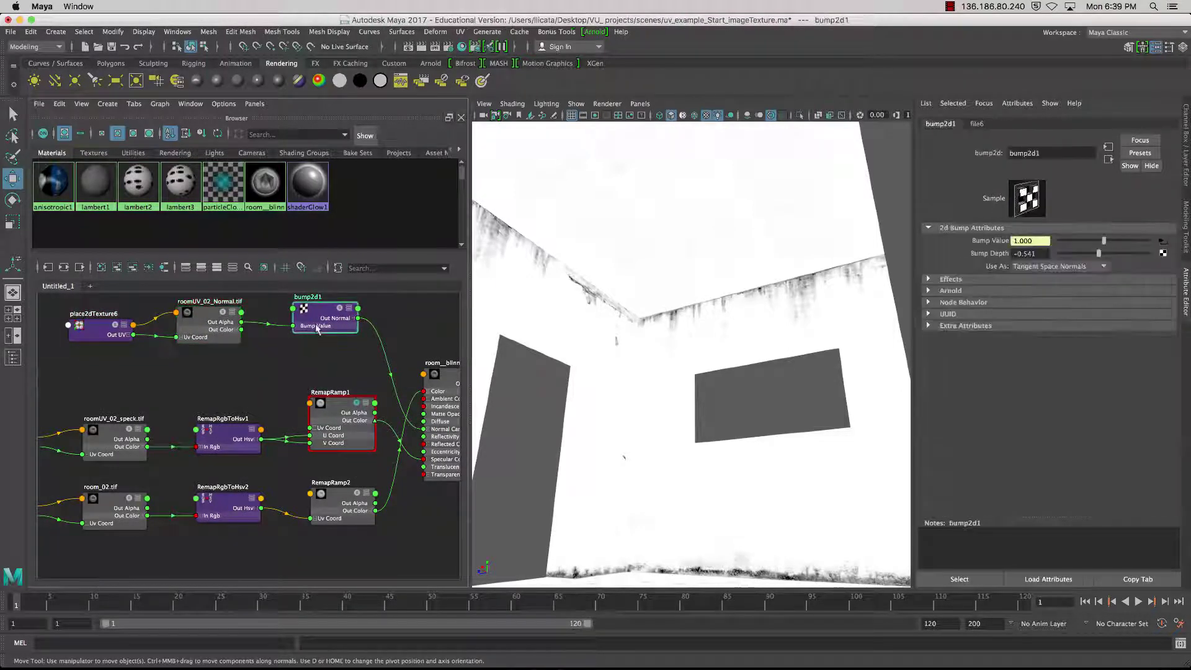
pyautogui.press('Delete')
pyautogui.click(207, 333)
pyautogui.press('Delete')
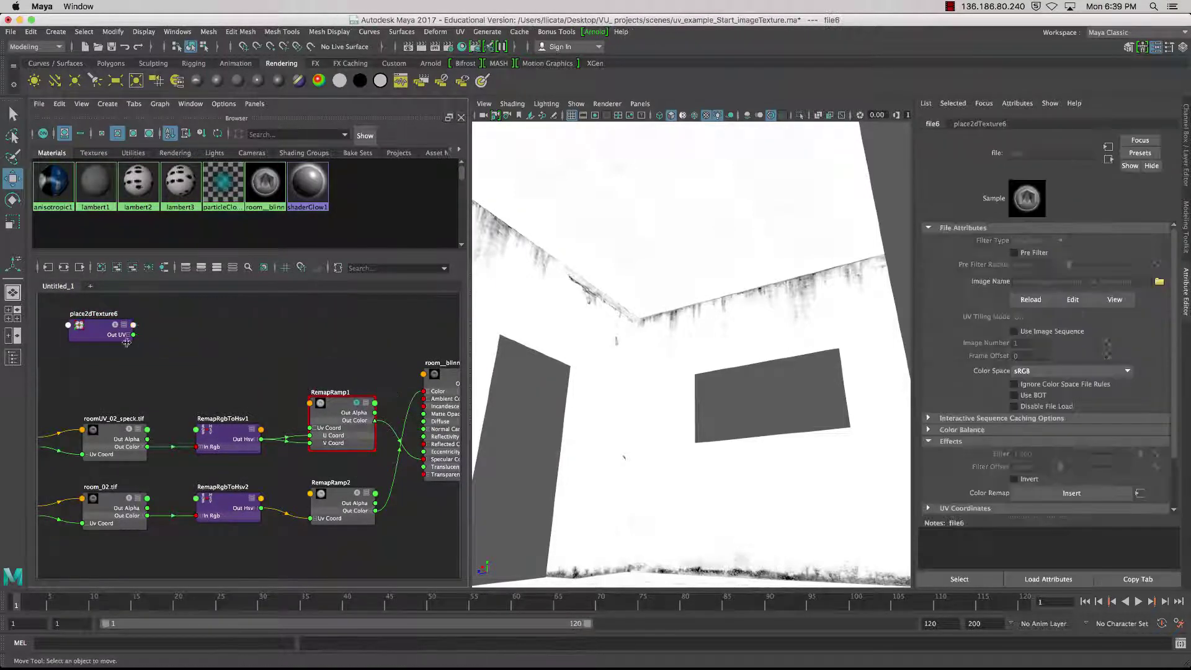
pyautogui.click(128, 336)
pyautogui.press('Delete')
# Step: Delete the specular branch nodes RemapRamp1, RemapRgbToHsv1 and roomUV_02_speck.tif
pyautogui.click(337, 417)
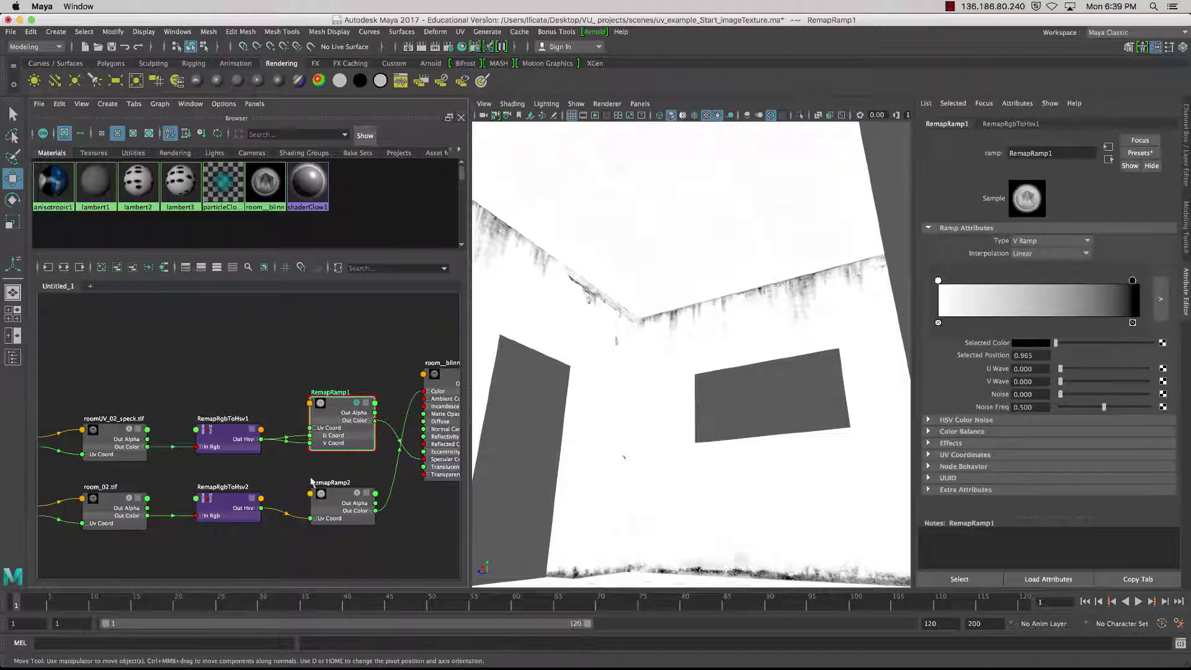
pyautogui.press('Delete')
pyautogui.click(228, 437)
pyautogui.press('Delete')
pyautogui.click(124, 442)
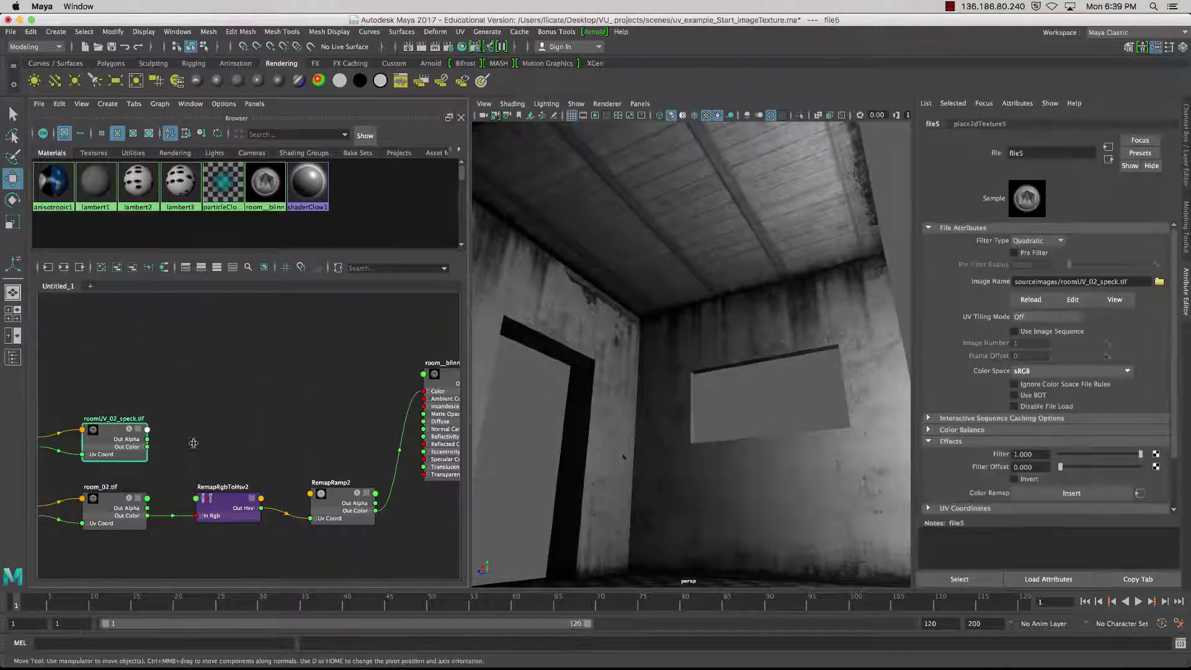
pyautogui.press('Delete')
# Step: Move room_02.tif up beside room__blinn and connect its Out Color directly to the material's Color in place of RemapRamp2
pyautogui.click(341, 496)
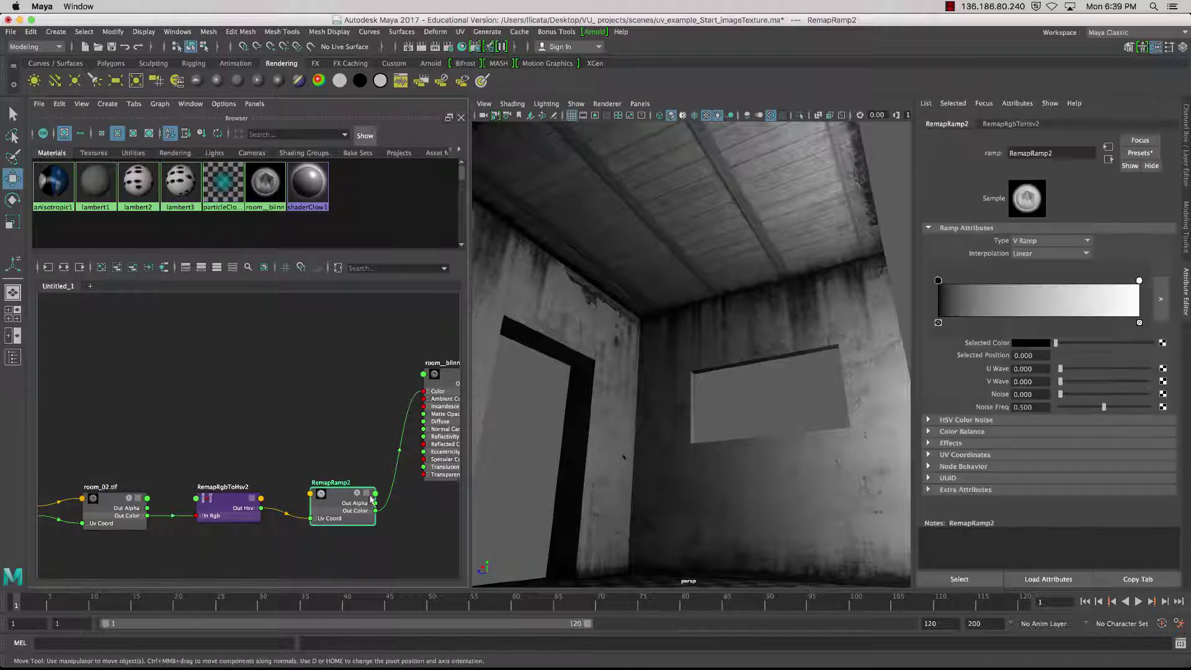
pyautogui.keyDown('alt'); pyautogui.moveTo(351, 476); pyautogui.dragTo(357, 415, button='middle'); pyautogui.keyUp('alt')
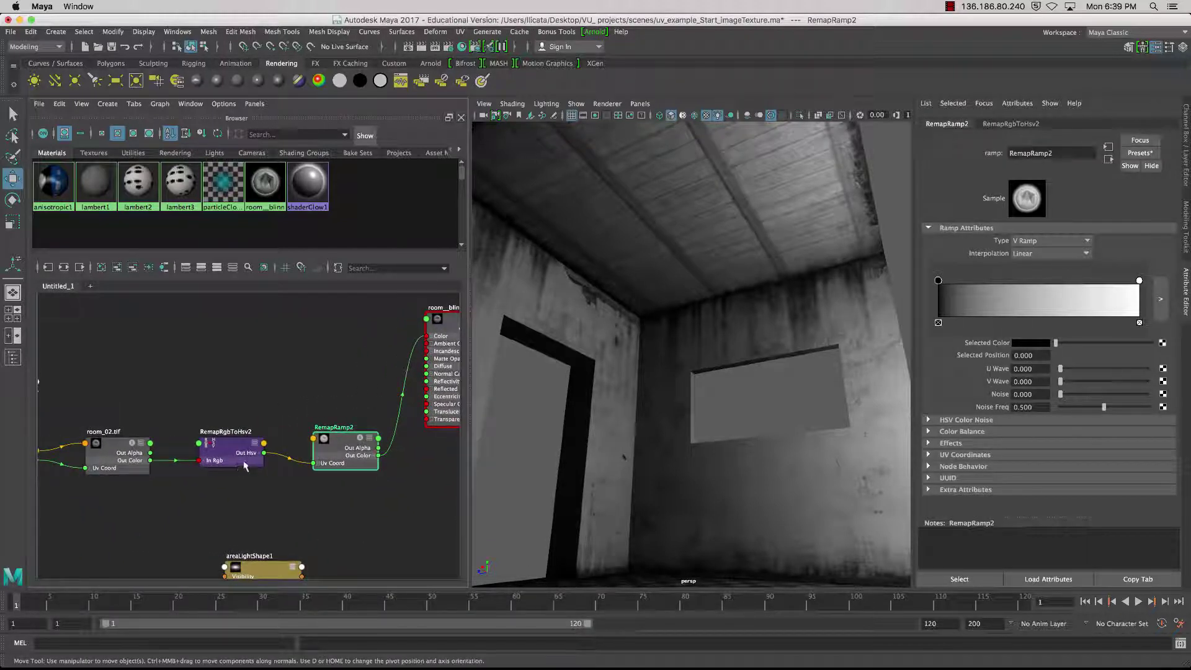
pyautogui.moveTo(151, 432); pyautogui.dragTo(199, 311)
pyautogui.keyDown('alt'); pyautogui.moveTo(199, 311); pyautogui.dragTo(135, 396, button='middle'); pyautogui.keyUp('alt')
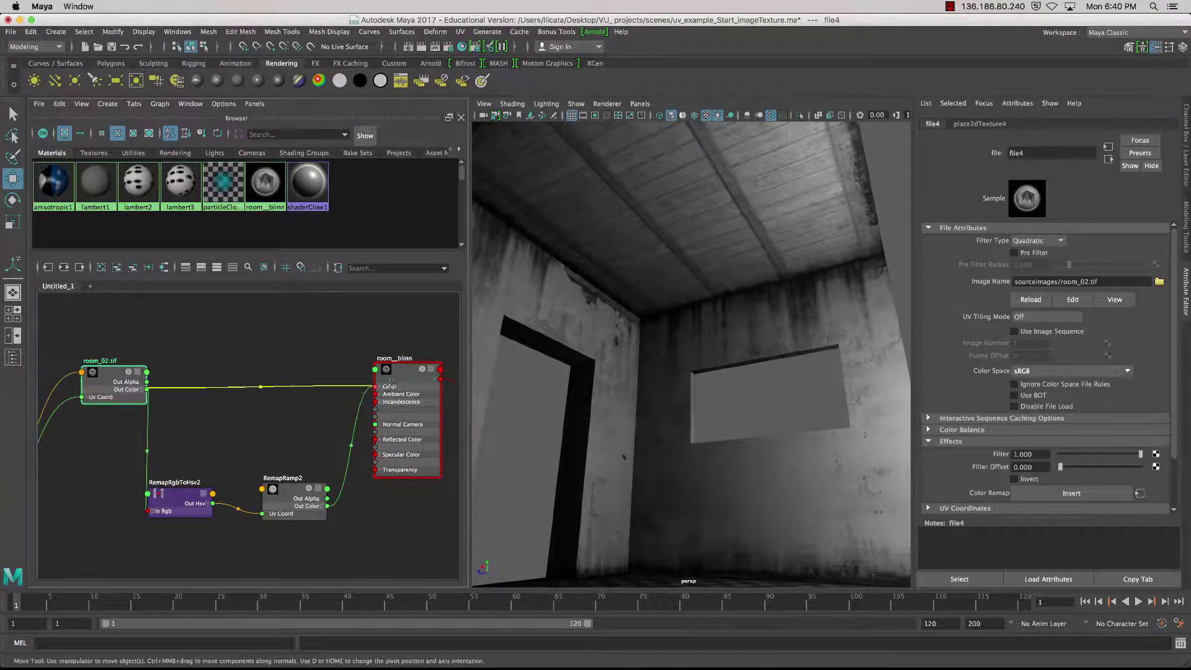
pyautogui.moveTo(390, 385); pyautogui.dragTo(390, 387)
pyautogui.keyDown('alt'); pyautogui.moveTo(345, 452); pyautogui.dragTo(305, 395, button='middle'); pyautogui.keyUp('alt')
pyautogui.click(267, 354)
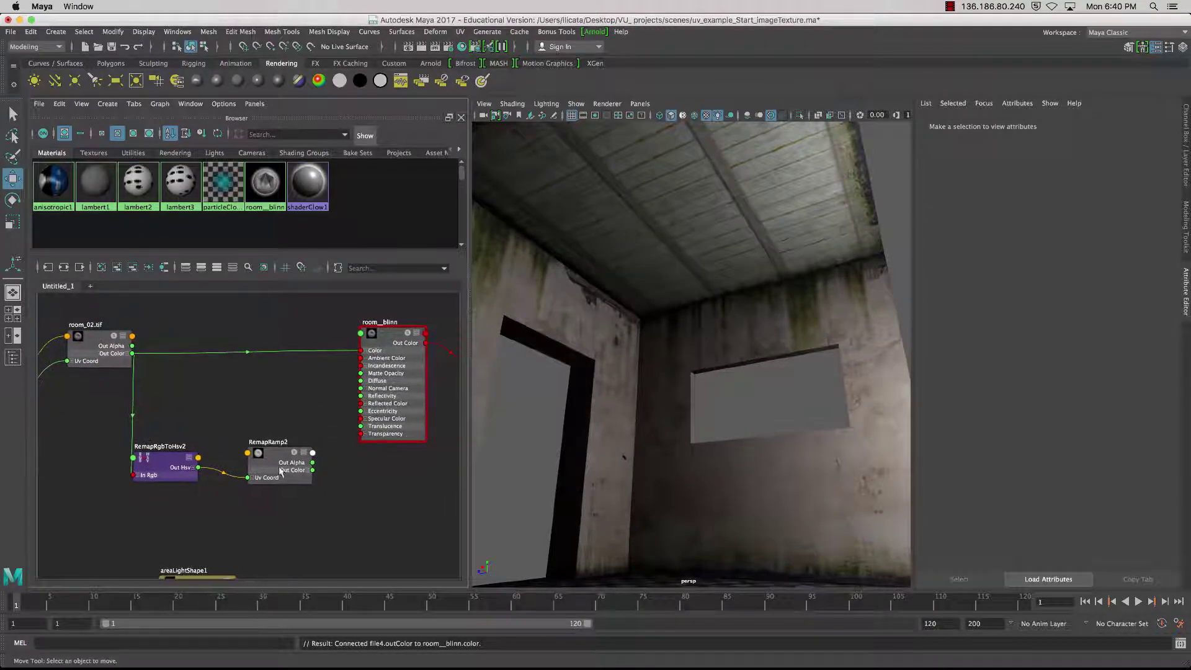
# Step: Place RemapRamp2 and RemapRgbToHsv2 under the direct color link and connect RemapRamp2 to room__blinn's Specular Color
pyautogui.moveTo(281, 472); pyautogui.dragTo(287, 415)
pyautogui.moveTo(189, 466); pyautogui.dragTo(221, 405)
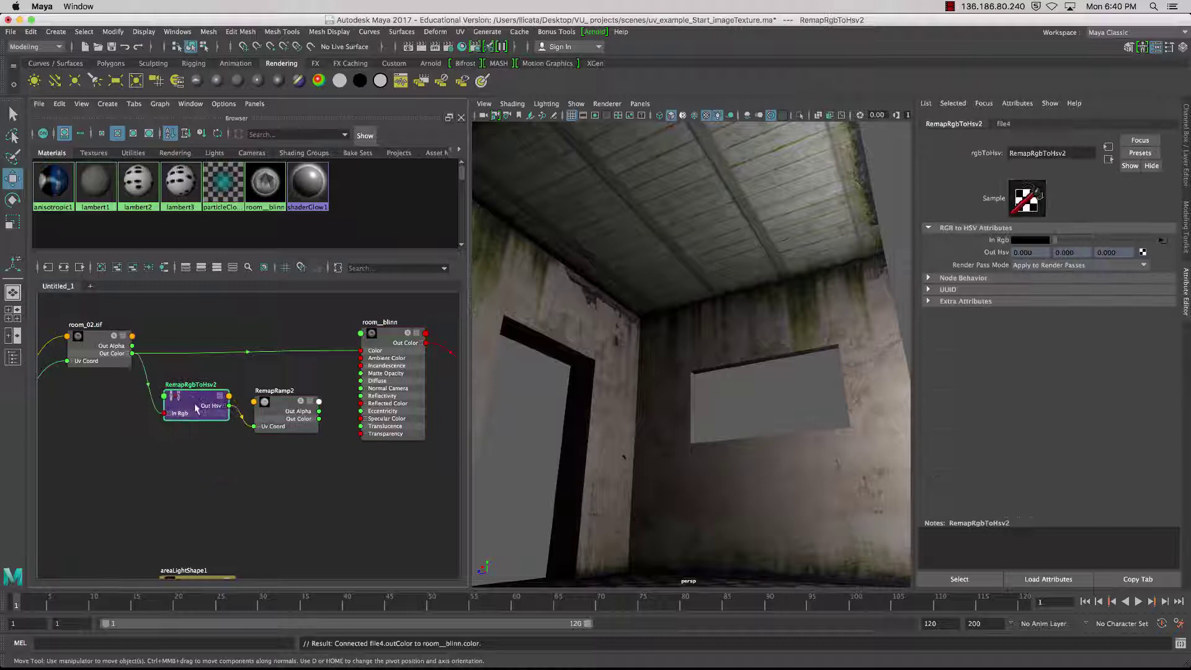
pyautogui.click(296, 410)
pyautogui.scroll(2, 370, 433)
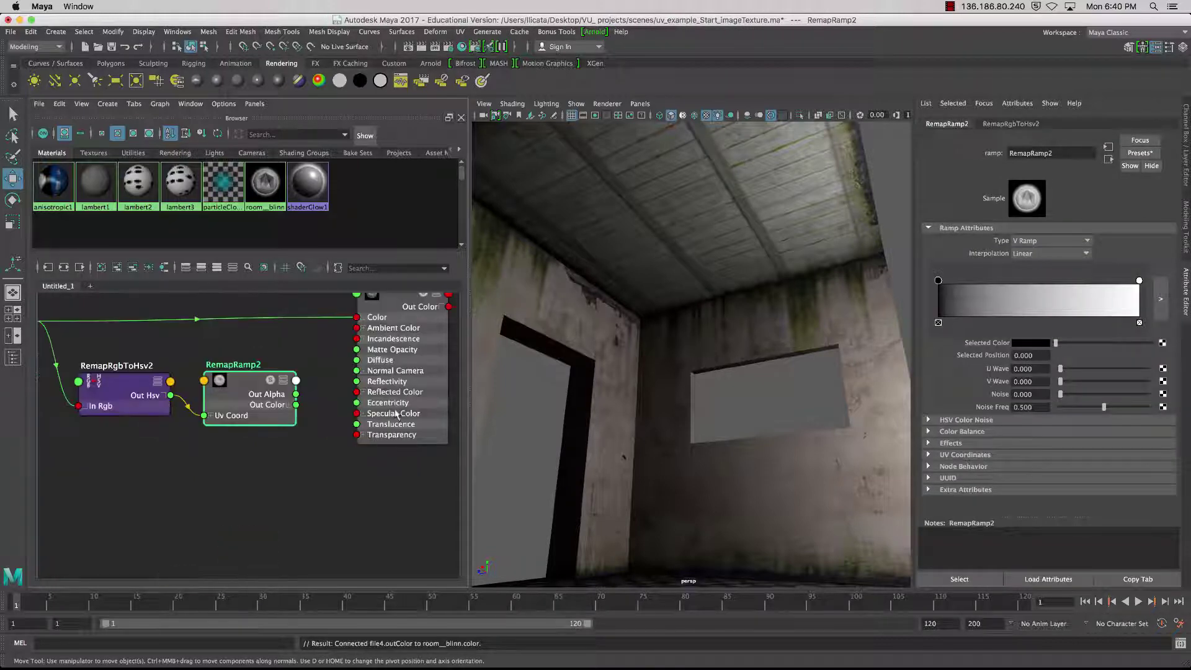
pyautogui.click(428, 387)
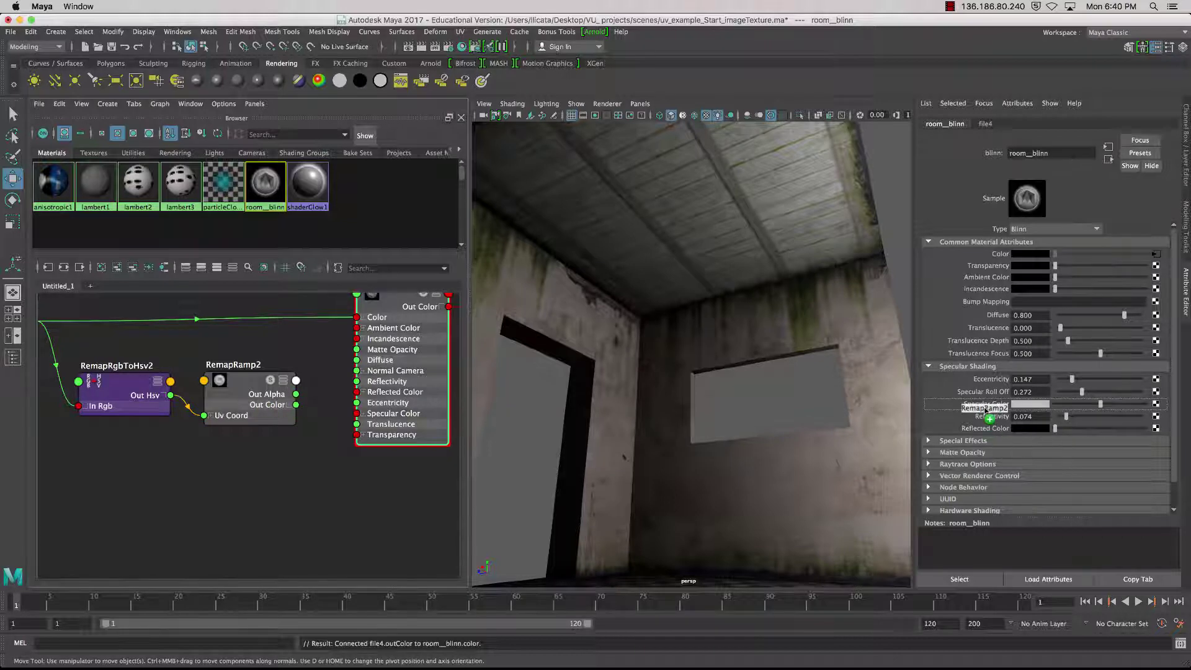
pyautogui.moveTo(986, 410); pyautogui.dragTo(987, 411, button='middle')
# Step: Solo RemapRamp2 and raise its contrast with the black handle at position 0.358 and the white handle at 0.514
pyautogui.click(248, 412)
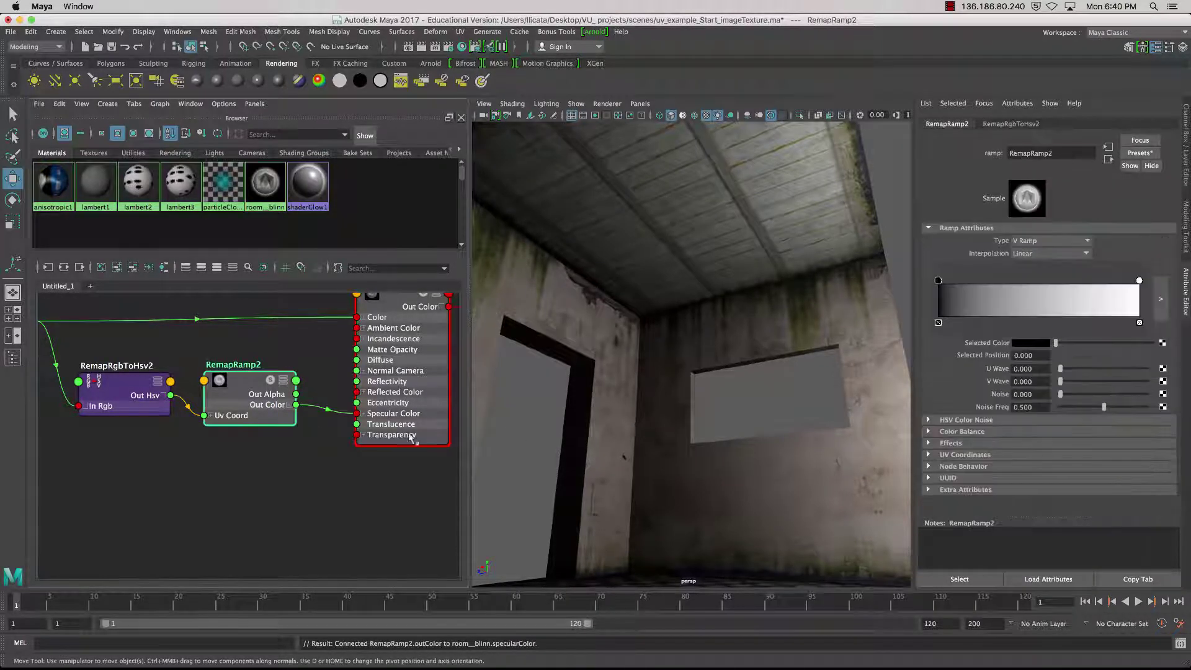
pyautogui.moveTo(938, 282); pyautogui.dragTo(1058, 296)
pyautogui.keyDown('alt'); pyautogui.moveTo(823, 328); pyautogui.dragTo(800, 338); pyautogui.keyUp('alt')
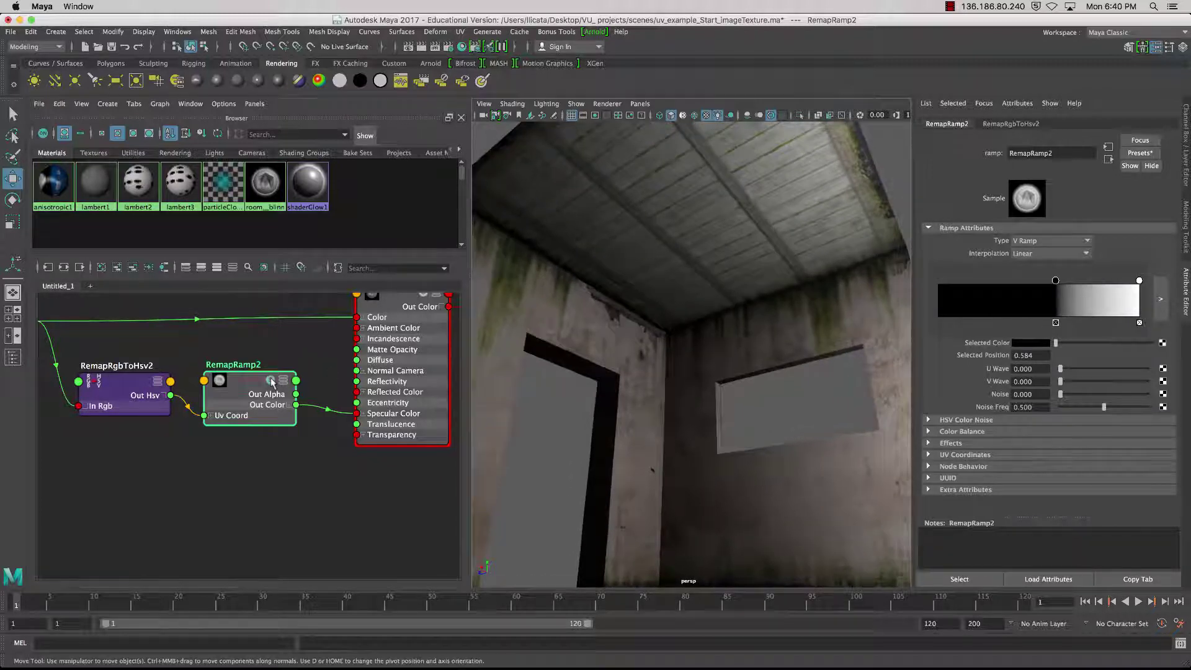
pyautogui.click(271, 380)
pyautogui.keyDown('alt'); pyautogui.moveTo(696, 408); pyautogui.dragTo(713, 435); pyautogui.keyUp('alt')
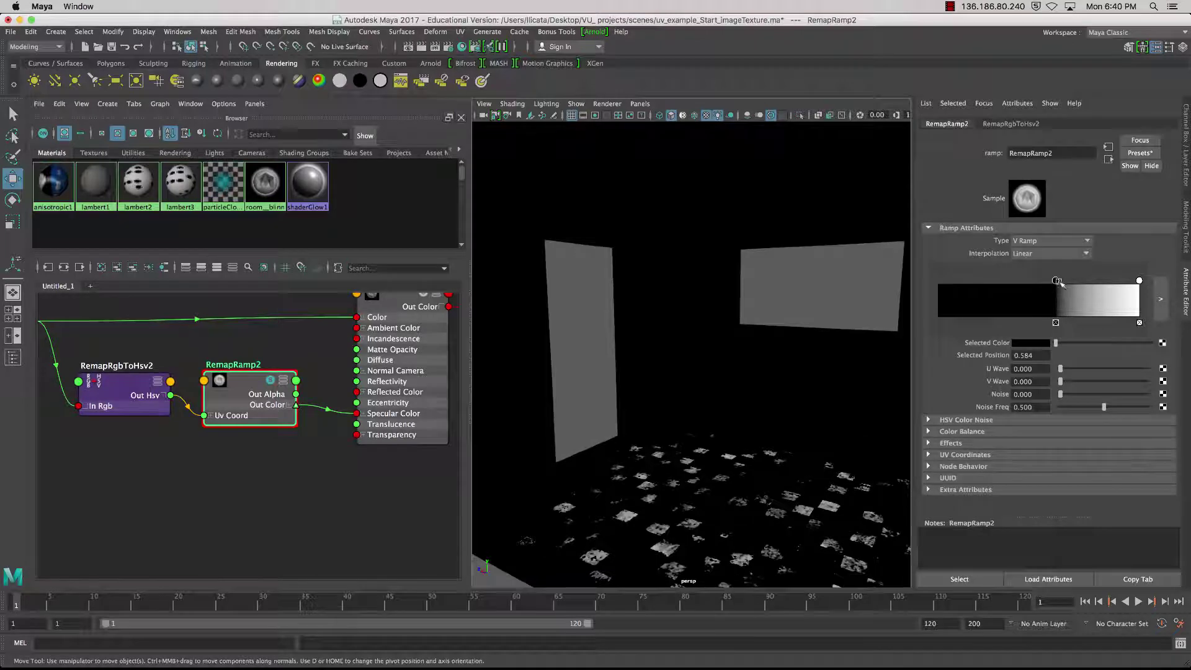
pyautogui.moveTo(1058, 282); pyautogui.dragTo(1010, 287)
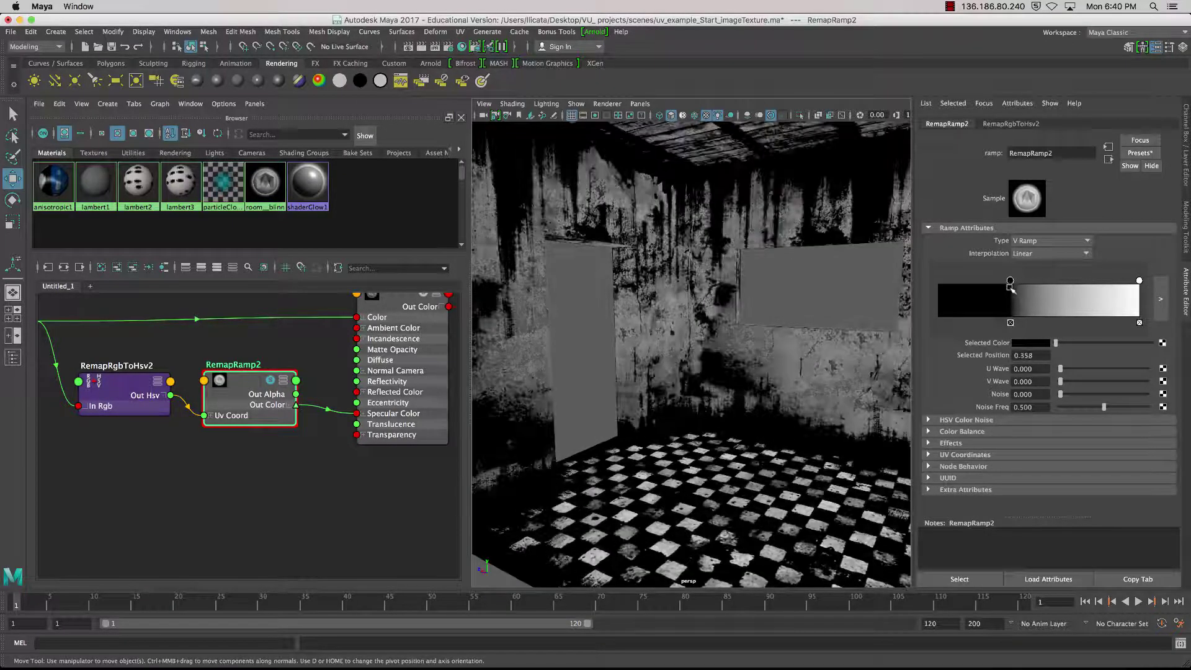
pyautogui.moveTo(1137, 279); pyautogui.dragTo(1044, 282)
pyautogui.keyDown('alt'); pyautogui.moveTo(727, 391); pyautogui.dragTo(802, 427); pyautogui.keyUp('alt')
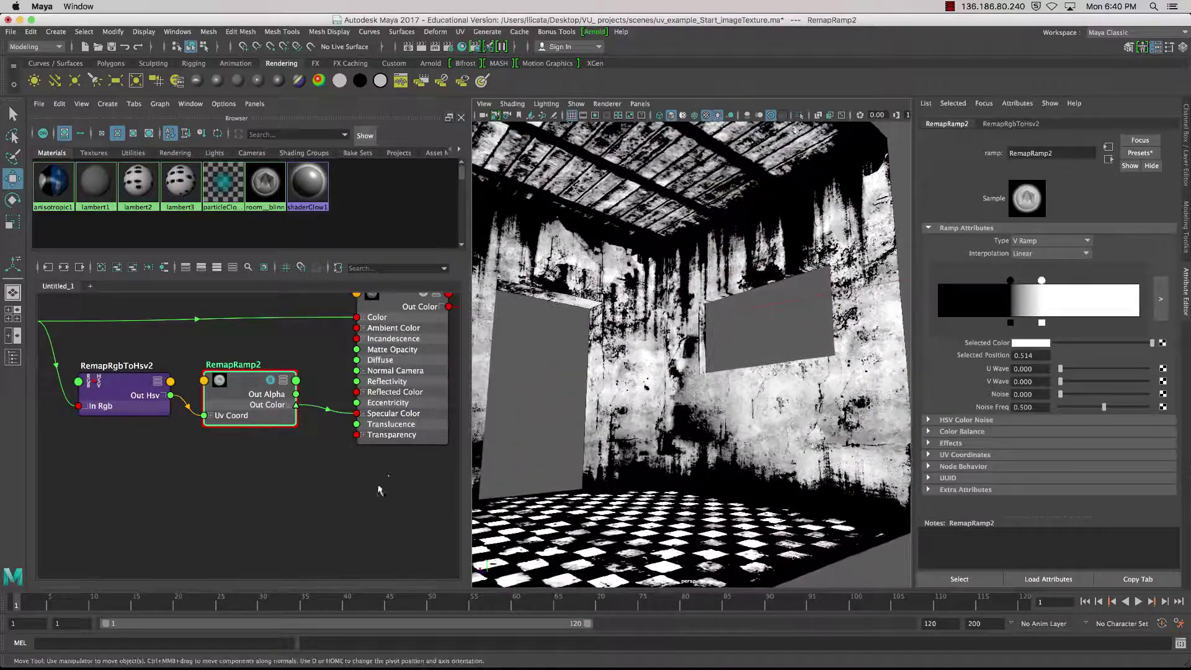
# Step: Solo the room__blinn material and examine the shaded room with its remapped specular color
pyautogui.keyDown('alt'); pyautogui.moveTo(377, 475); pyautogui.dragTo(359, 531, button='middle'); pyautogui.keyUp('alt')
pyautogui.click(406, 348)
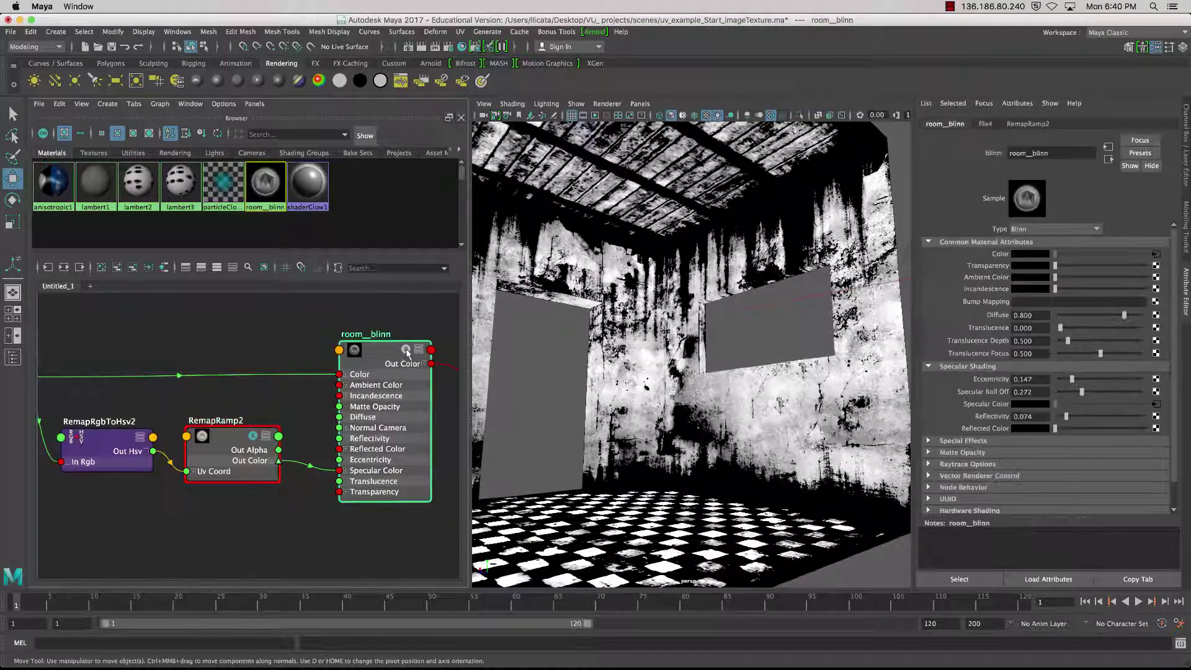
pyautogui.keyDown('alt'); pyautogui.moveTo(671, 402); pyautogui.dragTo(705, 397); pyautogui.keyUp('alt')
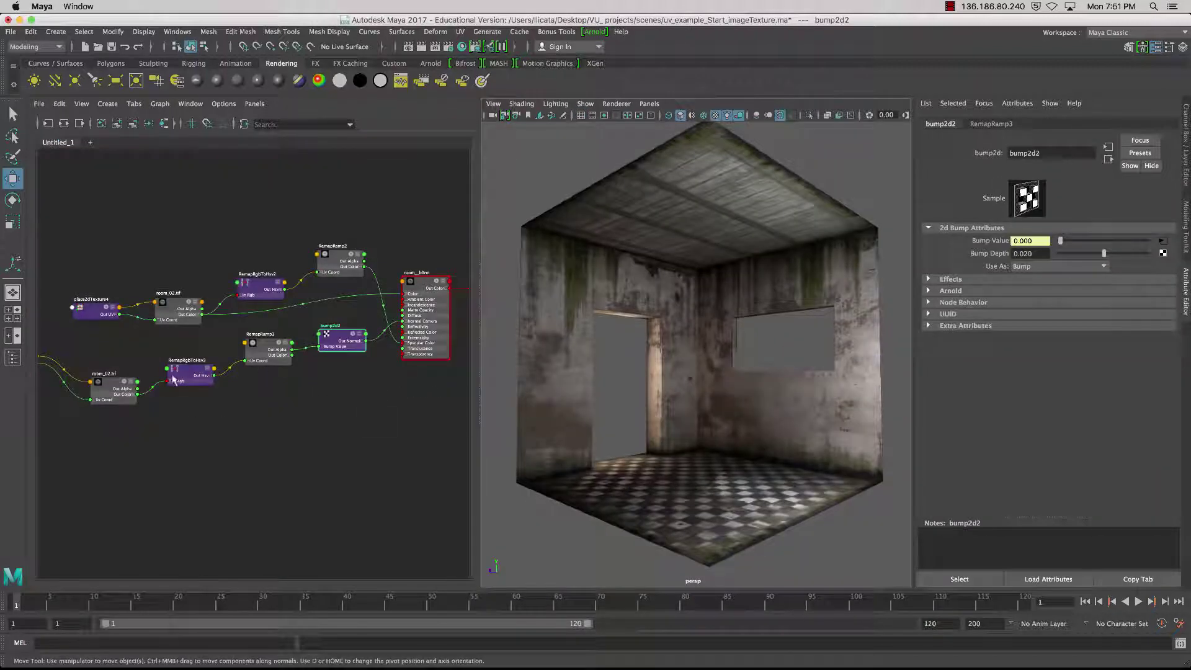
# Step: Nudge RemapRgbToHsv3 and RemapRamp3 within the bump branch and check bump2d2's settings against the wall around the window
pyautogui.moveTo(174, 380); pyautogui.dragTo(176, 374)
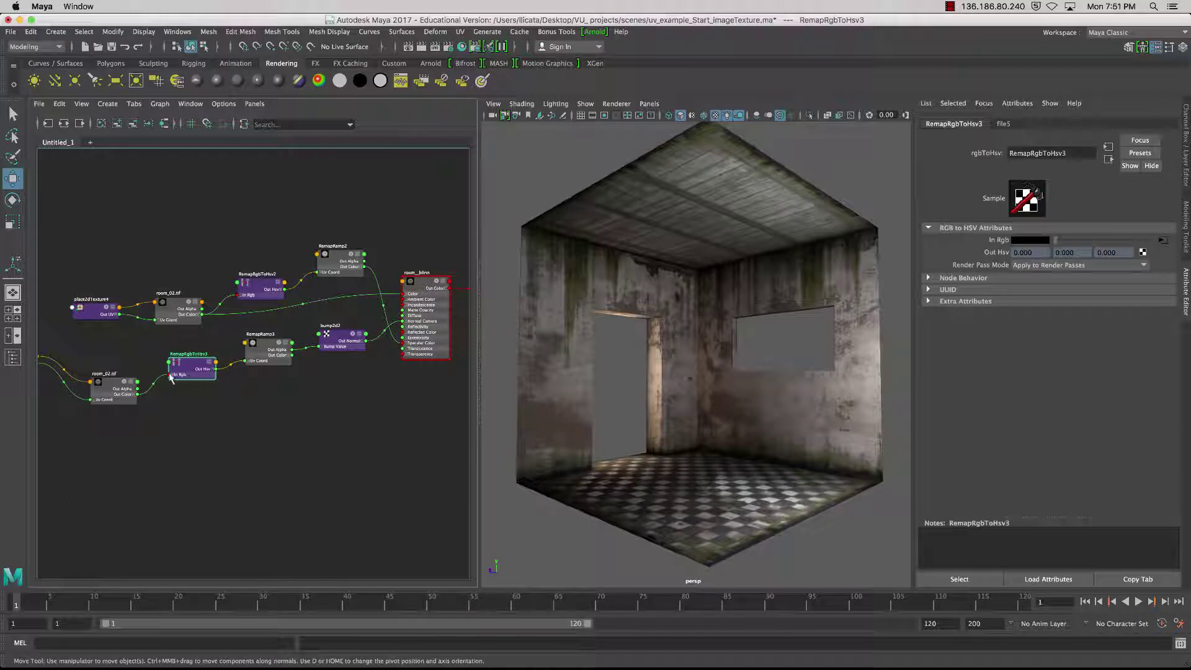
pyautogui.click(113, 399)
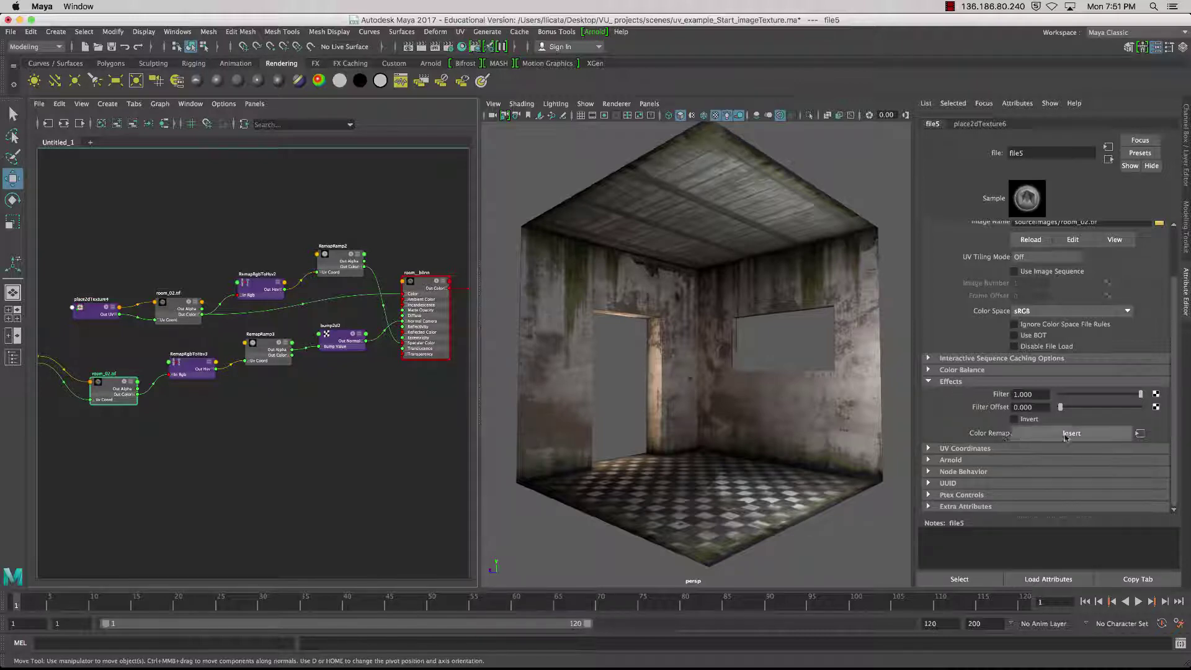
pyautogui.click(273, 348)
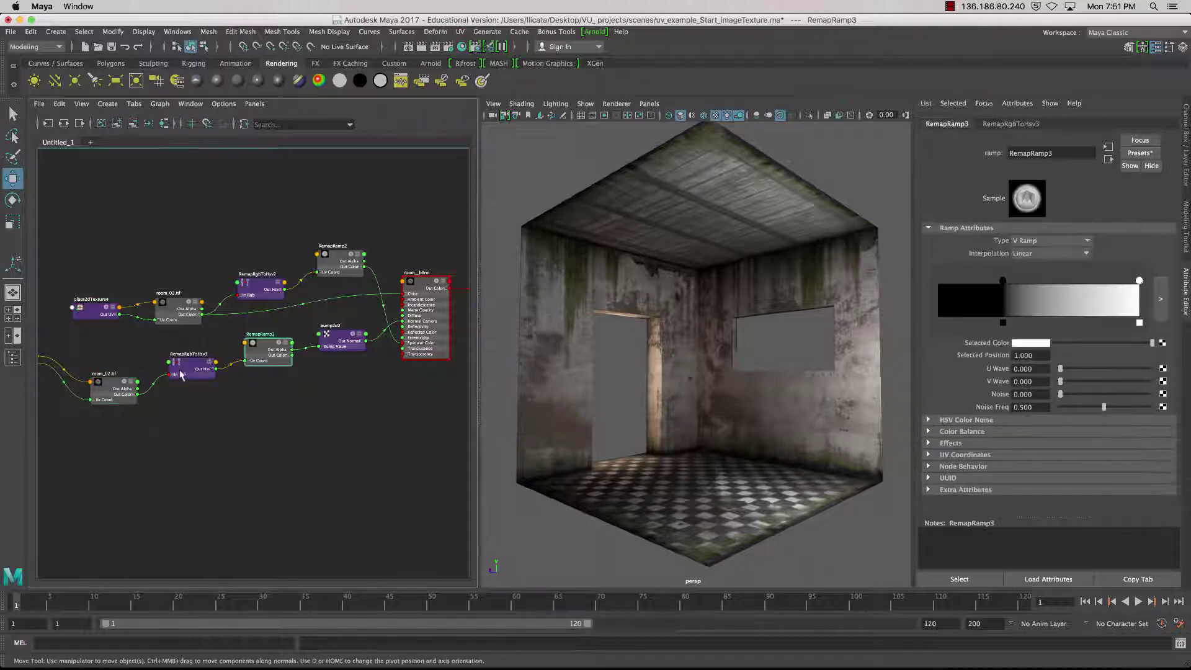
pyautogui.moveTo(263, 357); pyautogui.dragTo(261, 368)
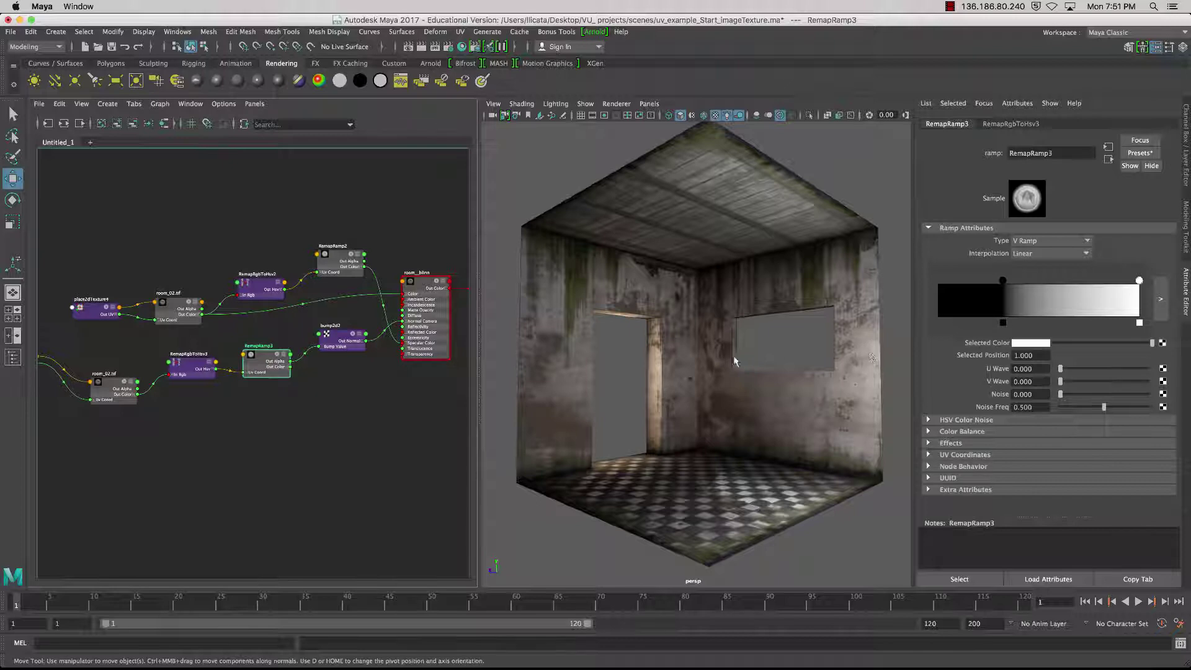
pyautogui.scroll(8, 793, 363)
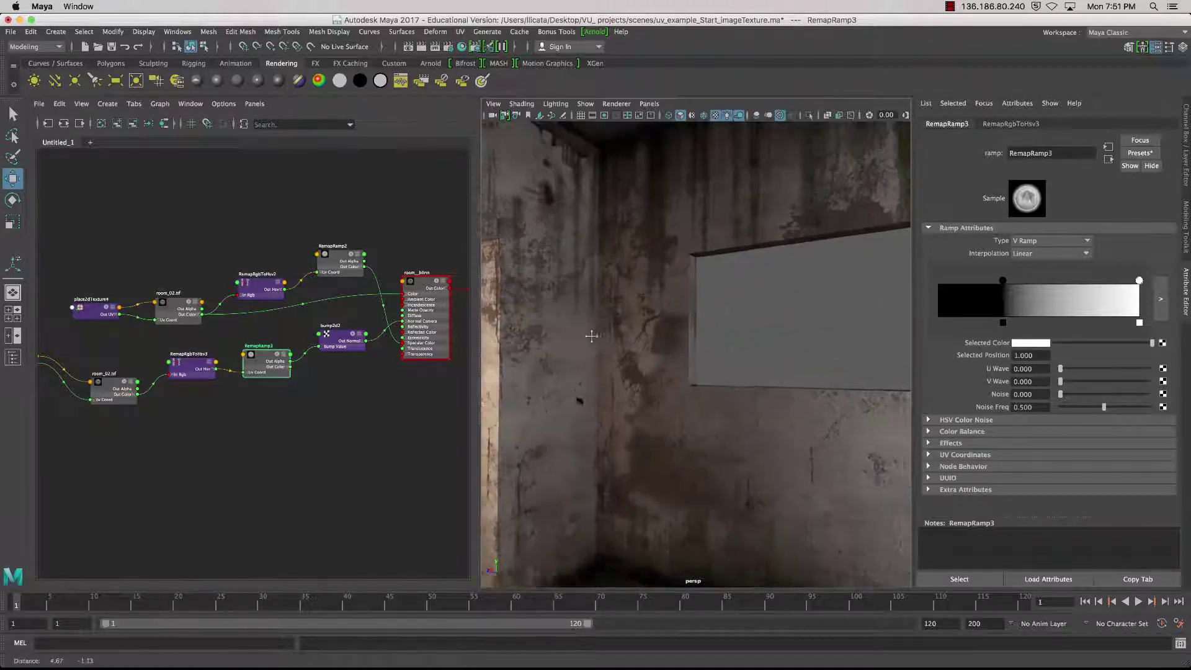
pyautogui.keyDown('alt'); pyautogui.moveTo(591, 336); pyautogui.dragTo(732, 345); pyautogui.keyUp('alt')
pyautogui.click(341, 347)
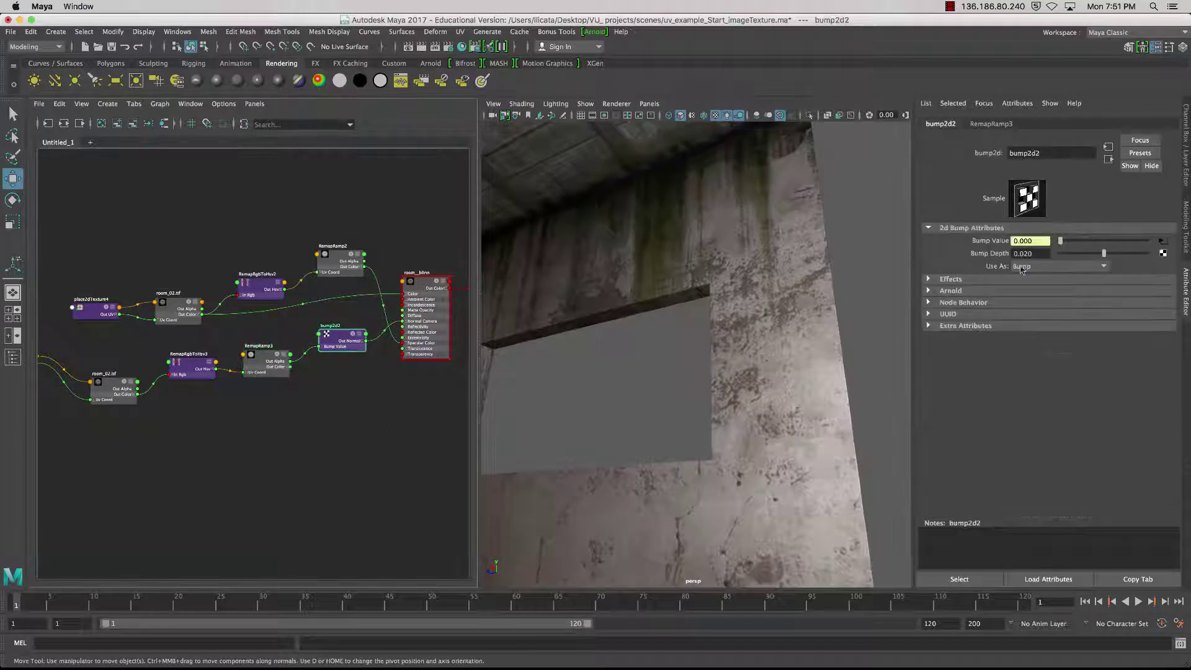
pyautogui.keyDown('alt'); pyautogui.moveTo(812, 336); pyautogui.dragTo(690, 345, button='right'); pyautogui.keyUp('alt')
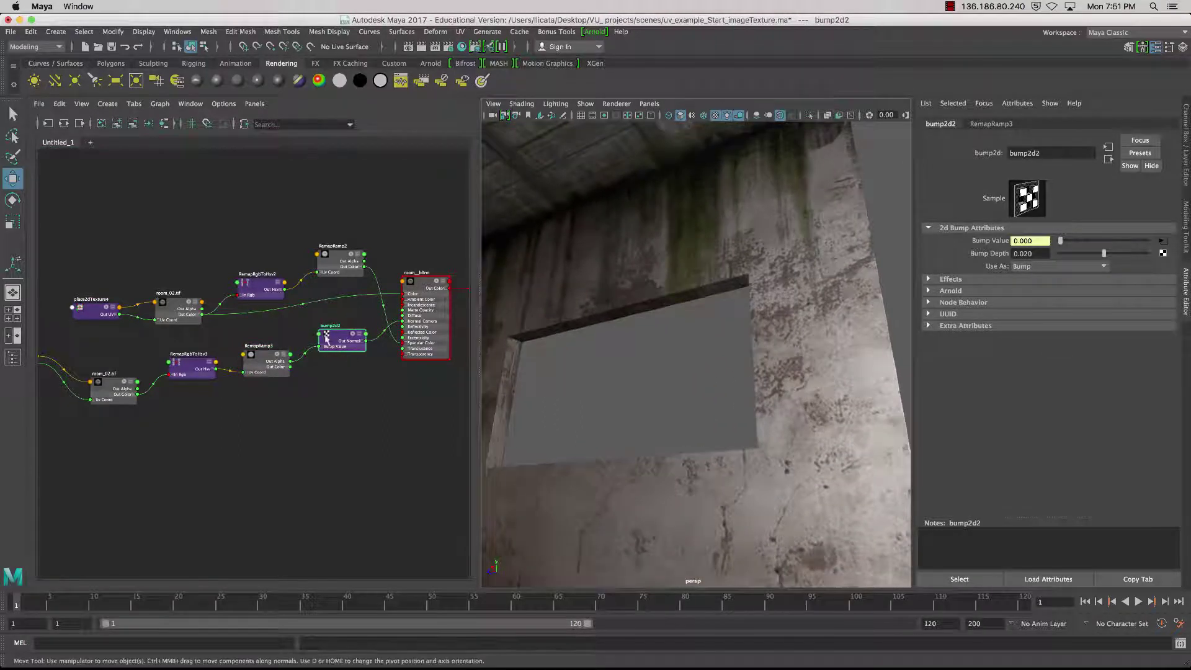
# Step: Move RemapRamp3's black handle to position 0.358 and adjust bump2d2's Bump Depth to strengthen the wall relief
pyautogui.click(267, 367)
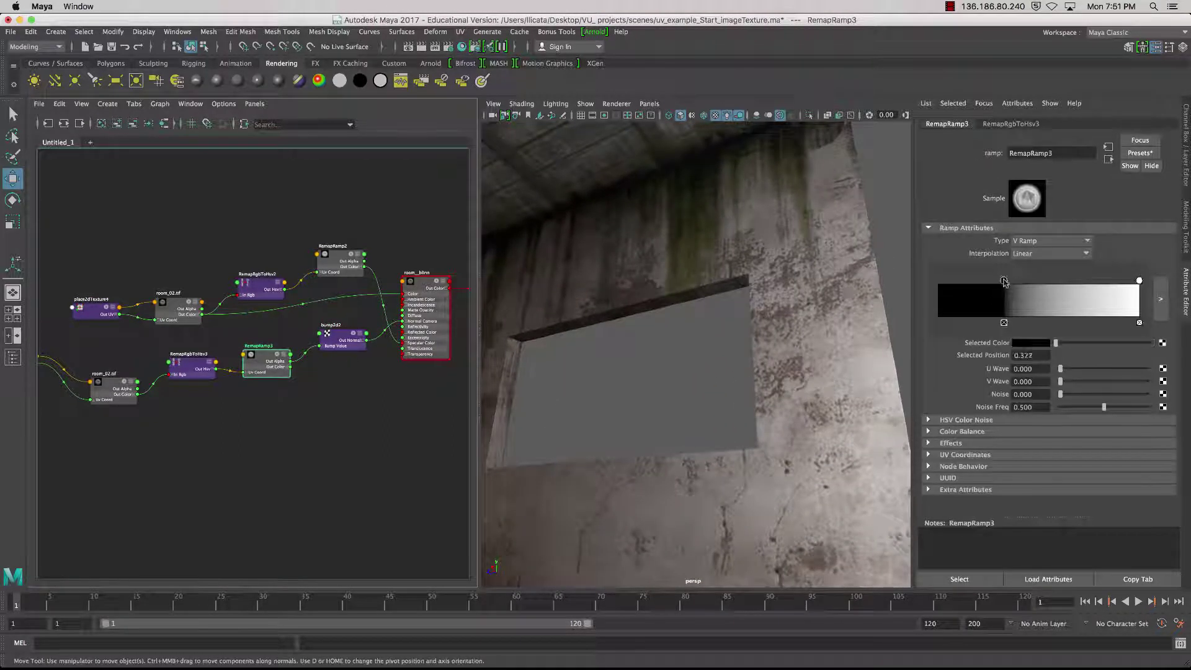
pyautogui.moveTo(1004, 282); pyautogui.dragTo(1010, 287)
pyautogui.keyDown('alt'); pyautogui.moveTo(811, 354); pyautogui.dragTo(872, 403); pyautogui.keyUp('alt')
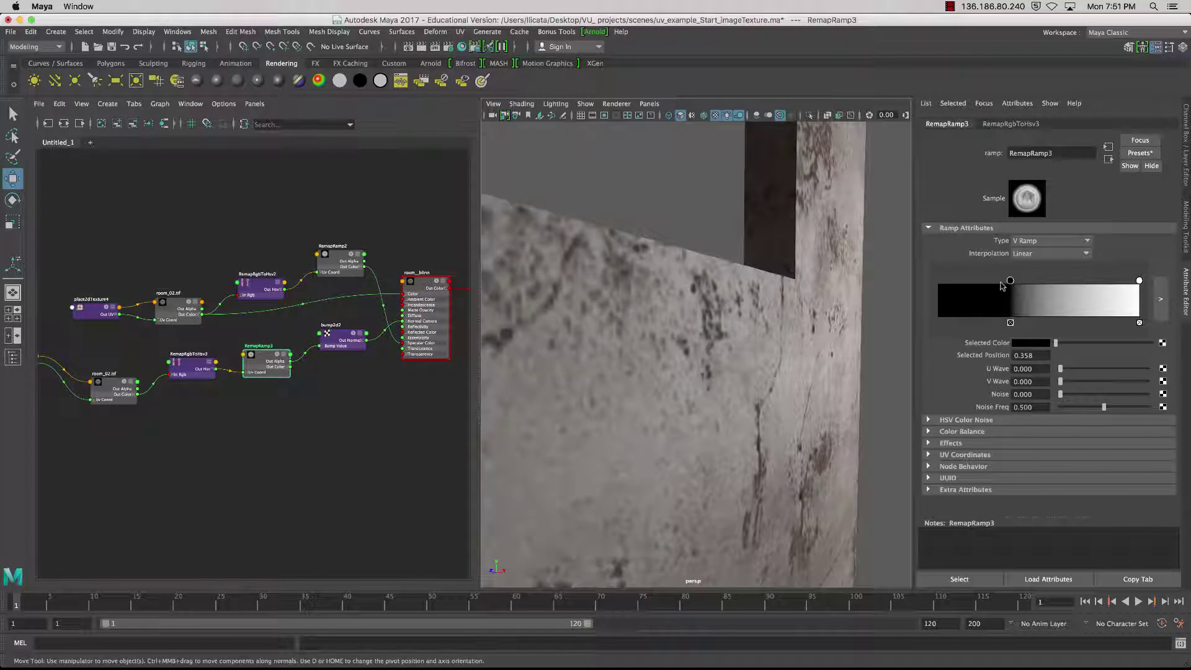
pyautogui.moveTo(1010, 282)
pyautogui.mouseDown()
pyautogui.moveTo(956, 286)
pyautogui.moveTo(1044, 288)
pyautogui.moveTo(1010, 288)
pyautogui.mouseUp()
pyautogui.keyDown('alt'); pyautogui.moveTo(776, 362); pyautogui.dragTo(720, 397); pyautogui.keyUp('alt')
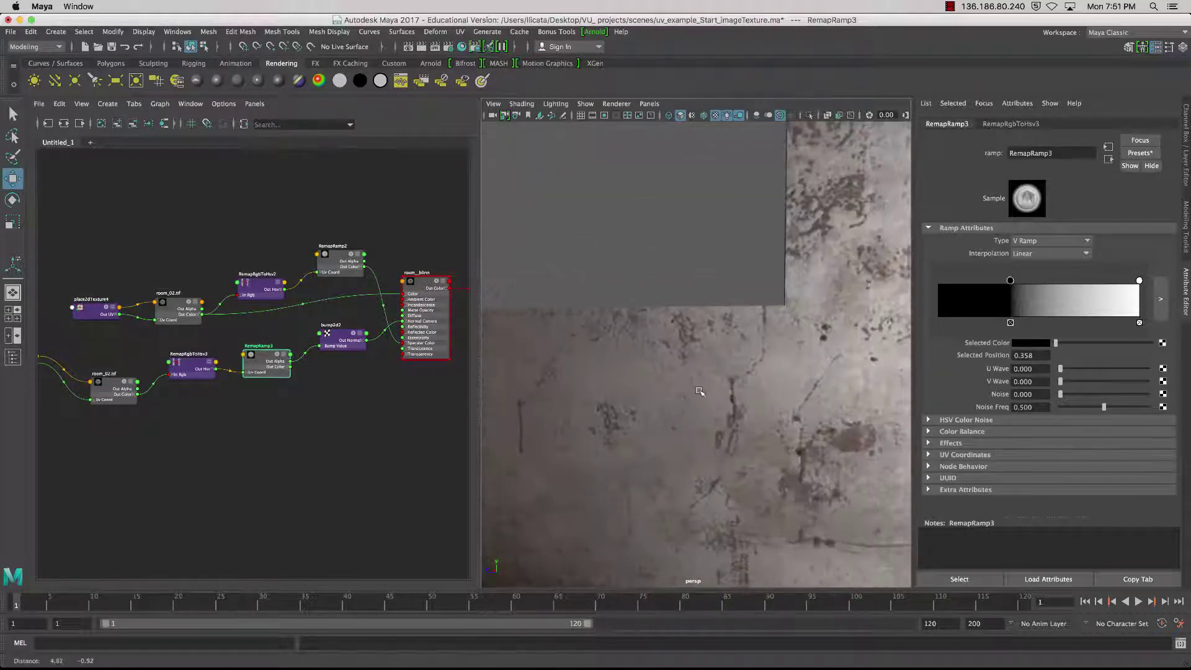
pyautogui.click(342, 338)
pyautogui.click(1023, 253)
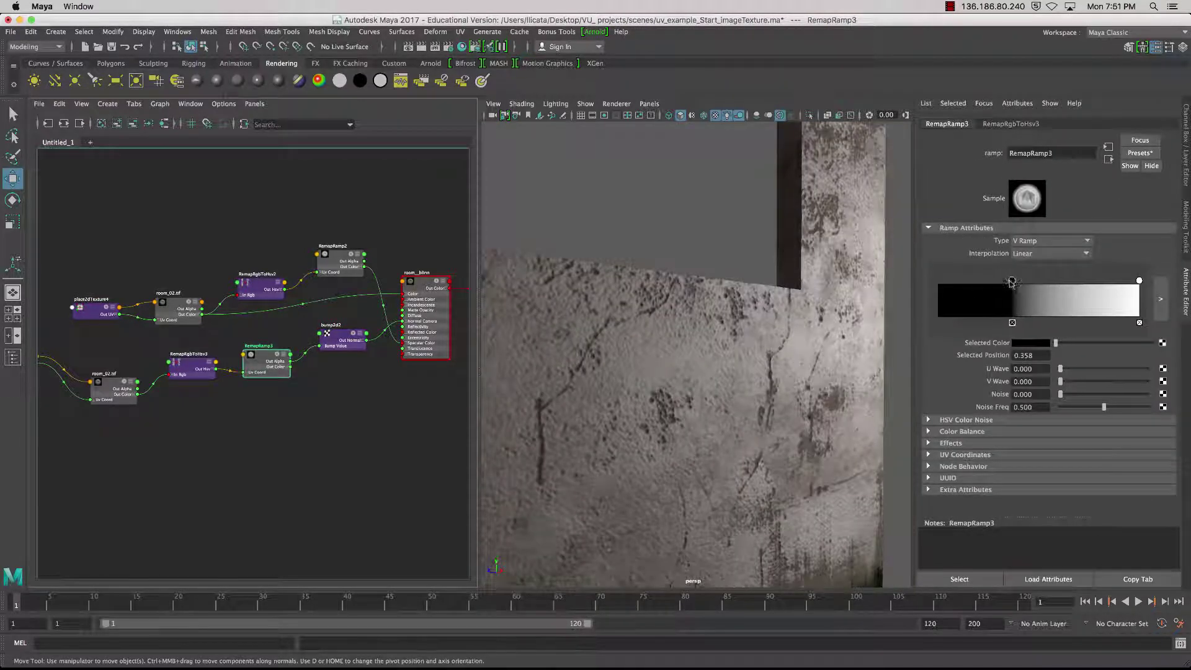
# Step: Try out RemapRamp3 reversed, with the white handle at position 0.145 and the black handle at 0.624
pyautogui.moveTo(1012, 282)
pyautogui.mouseDown()
pyautogui.moveTo(971, 296)
pyautogui.moveTo(1017, 298)
pyautogui.moveTo(988, 299)
pyautogui.moveTo(1000, 300)
pyautogui.mouseUp()
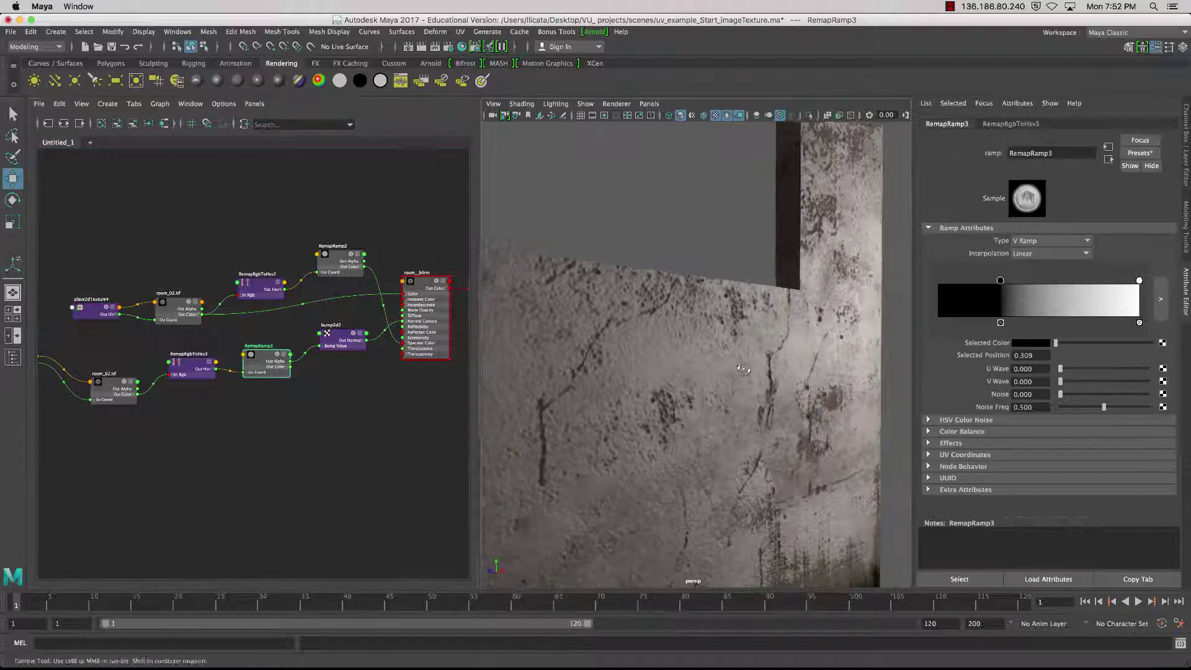
pyautogui.moveTo(1138, 283); pyautogui.dragTo(968, 288)
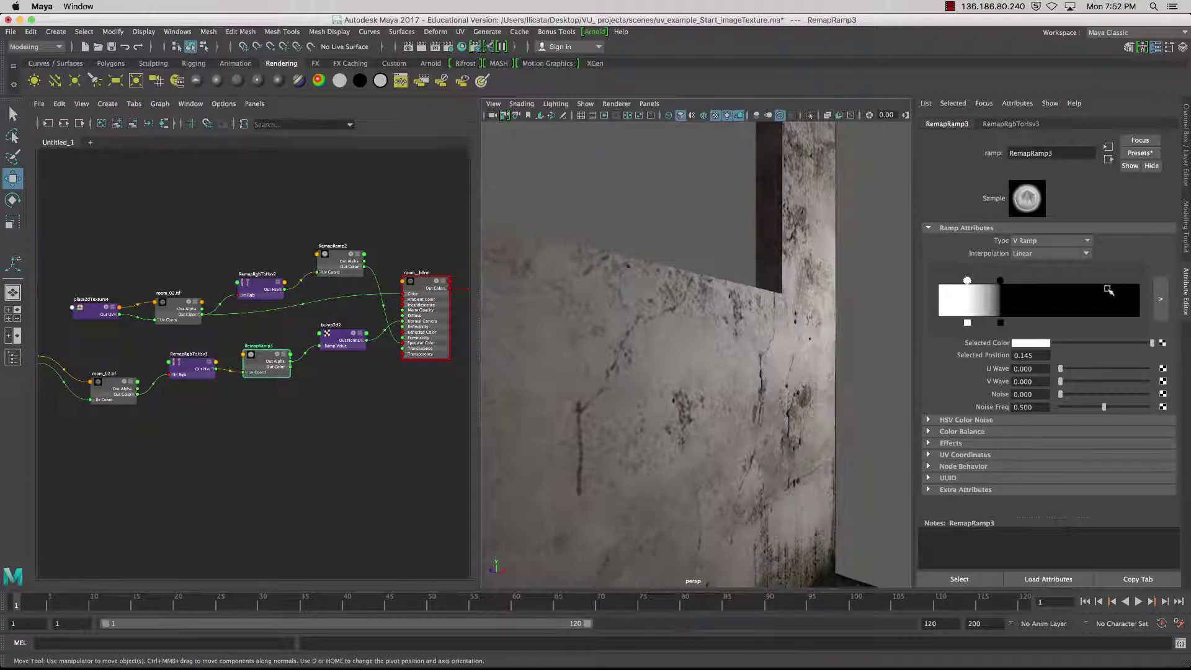
pyautogui.keyDown('alt'); pyautogui.moveTo(792, 387); pyautogui.dragTo(682, 379); pyautogui.keyUp('alt')
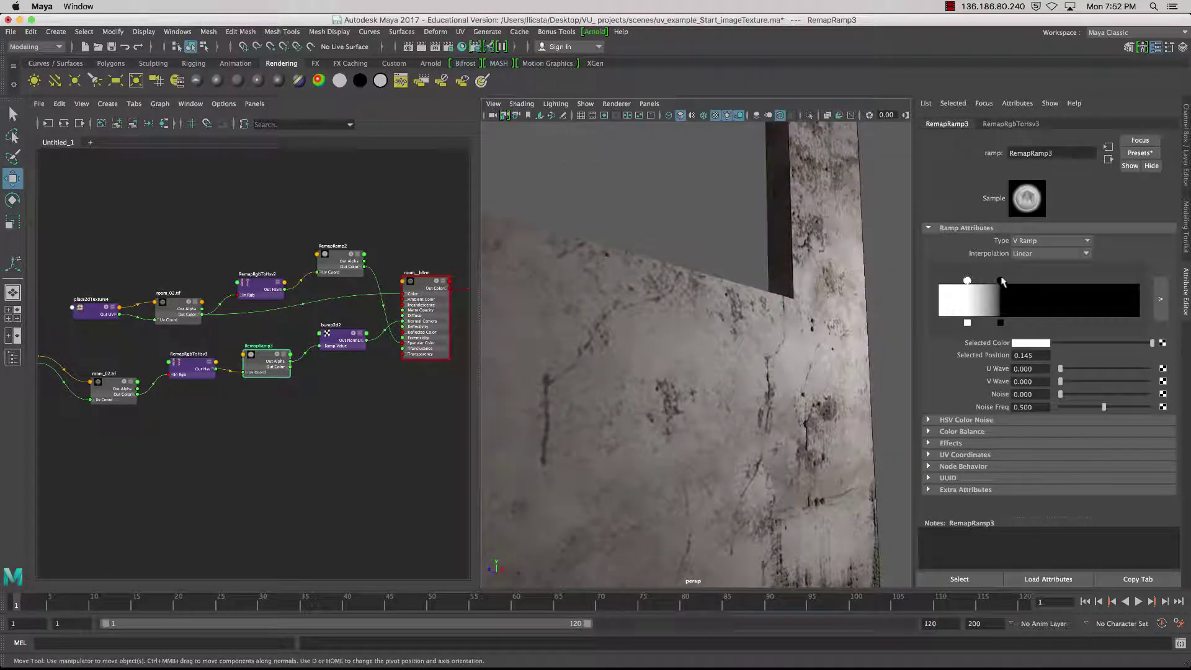
pyautogui.moveTo(1000, 282); pyautogui.dragTo(1066, 284)
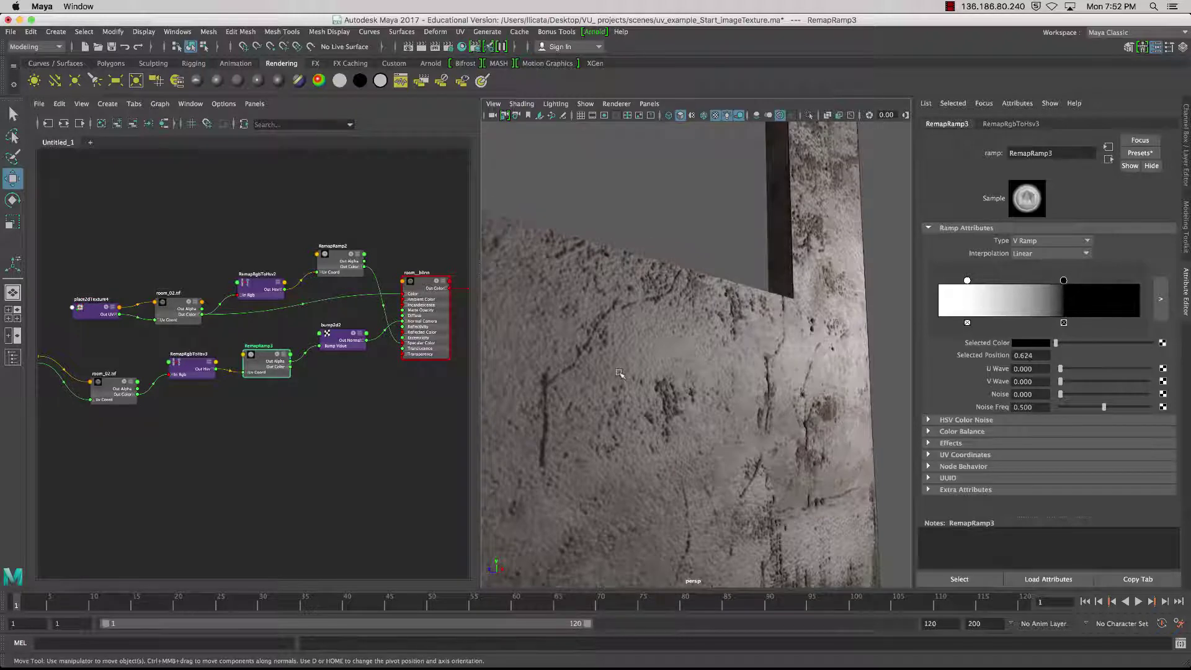
pyautogui.keyDown('alt'); pyautogui.moveTo(618, 373); pyautogui.dragTo(645, 367); pyautogui.keyUp('alt')
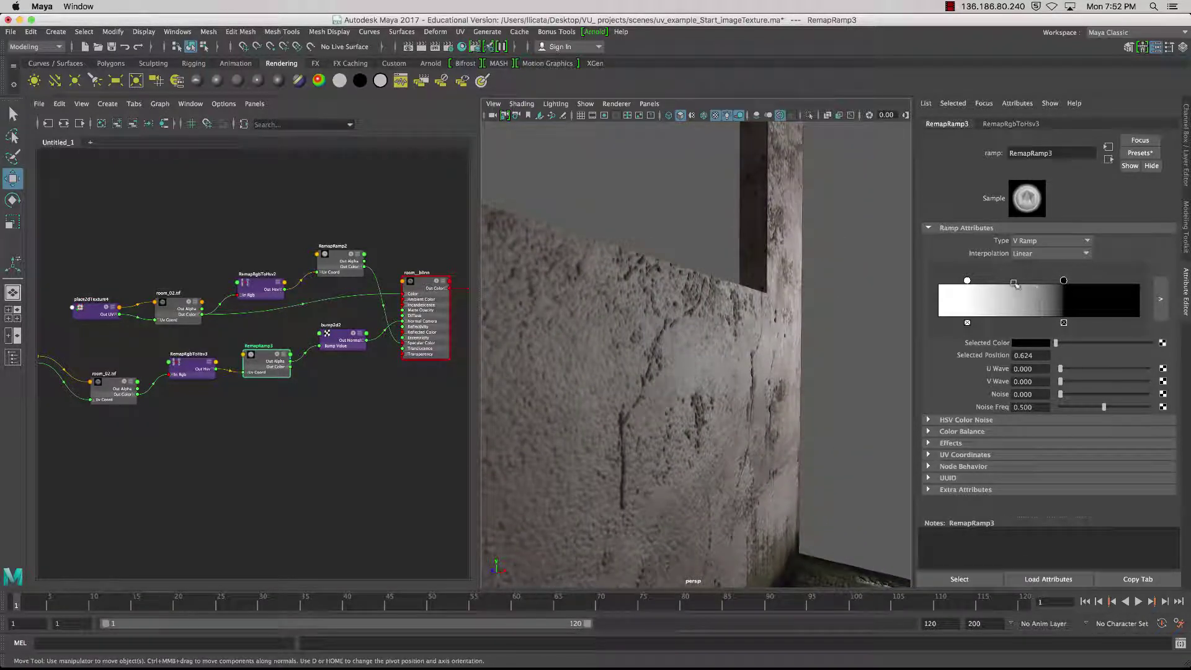
# Step: Set RemapRamp3 to run from black at the start to white at position 0.971
pyautogui.moveTo(1000, 282); pyautogui.dragTo(947, 282)
pyautogui.moveTo(1092, 279); pyautogui.dragTo(1120, 280)
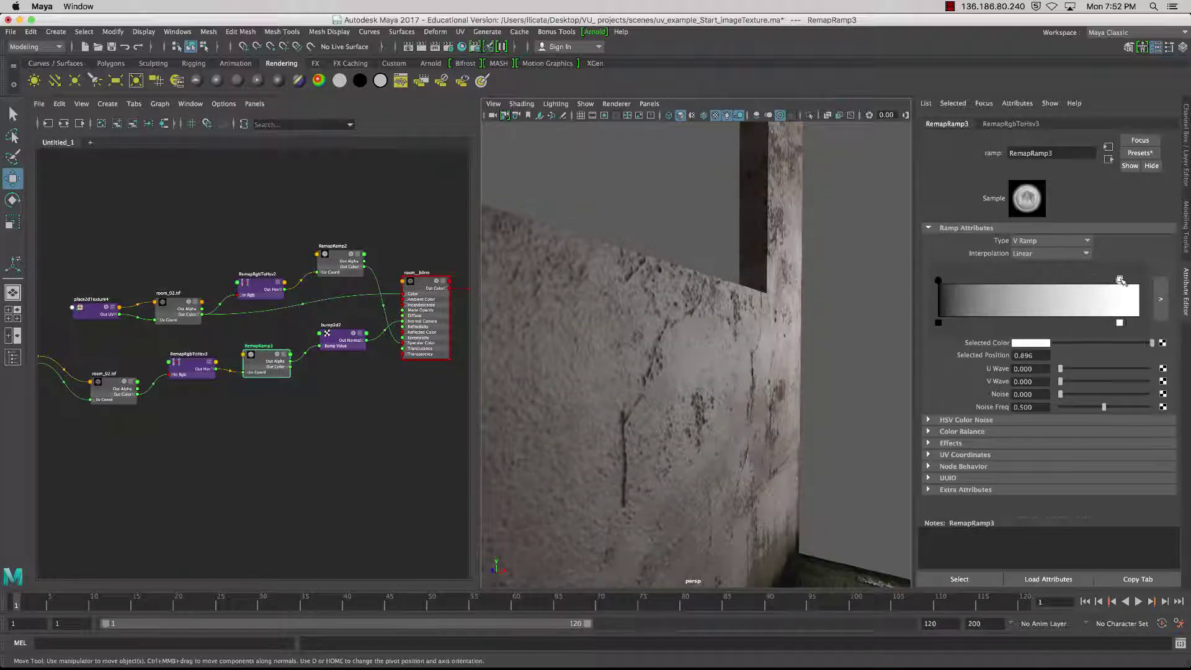
pyautogui.keyDown('alt'); pyautogui.moveTo(800, 338); pyautogui.dragTo(603, 344); pyautogui.keyUp('alt')
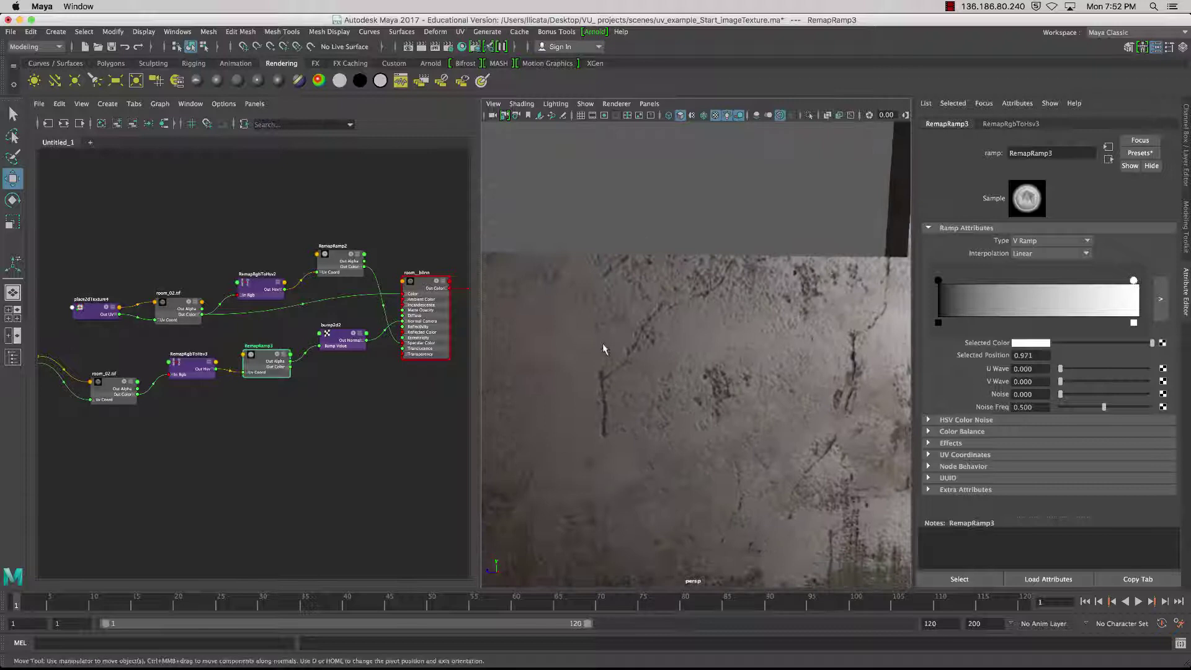
# Step: Solo RemapRamp3, move its black handle to position 0.379 and add a dark gray handle at 0.512
pyautogui.click(276, 359)
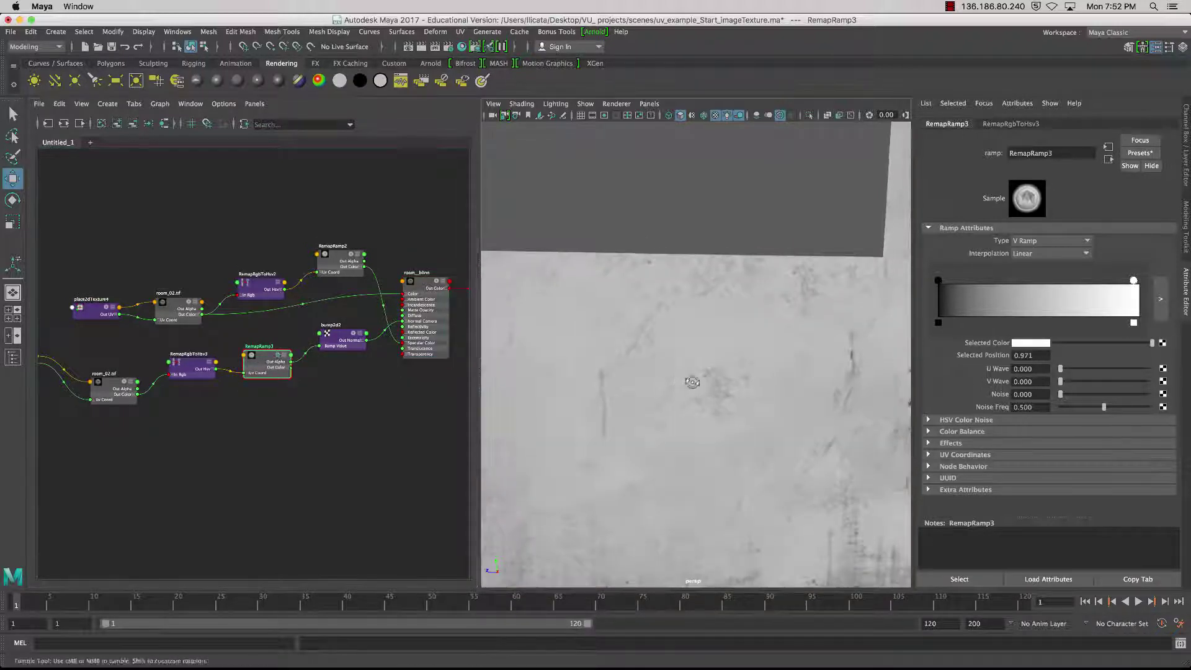
pyautogui.keyDown('alt'); pyautogui.moveTo(745, 357); pyautogui.dragTo(801, 358); pyautogui.keyUp('alt')
pyautogui.moveTo(942, 282); pyautogui.dragTo(1036, 302)
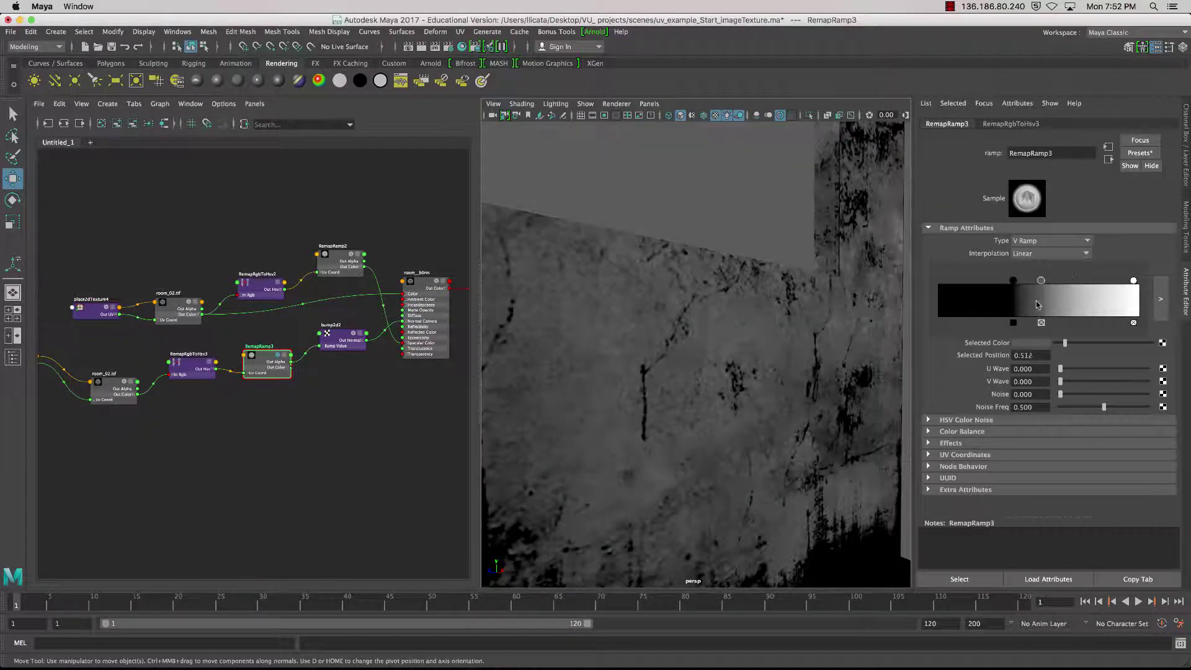
pyautogui.click(1013, 285)
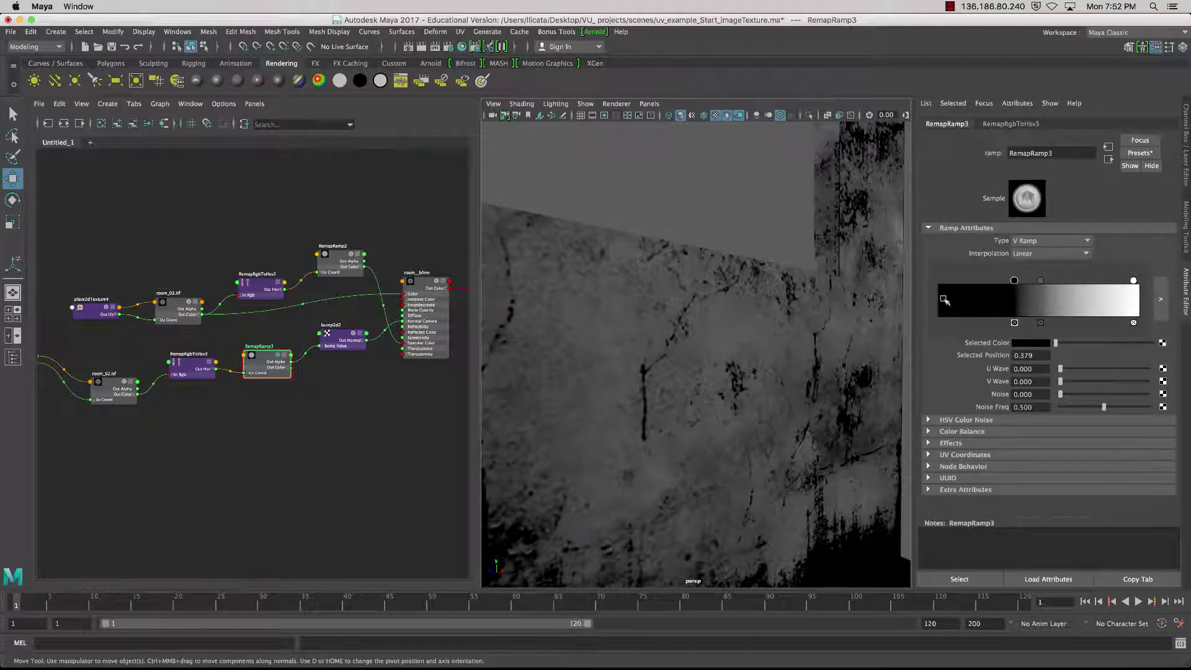
# Step: Solo the room__blinn material and examine the bumped walls up close and across the whole room
pyautogui.click(436, 288)
pyautogui.keyDown('alt'); pyautogui.moveTo(666, 375); pyautogui.dragTo(685, 344); pyautogui.keyUp('alt')
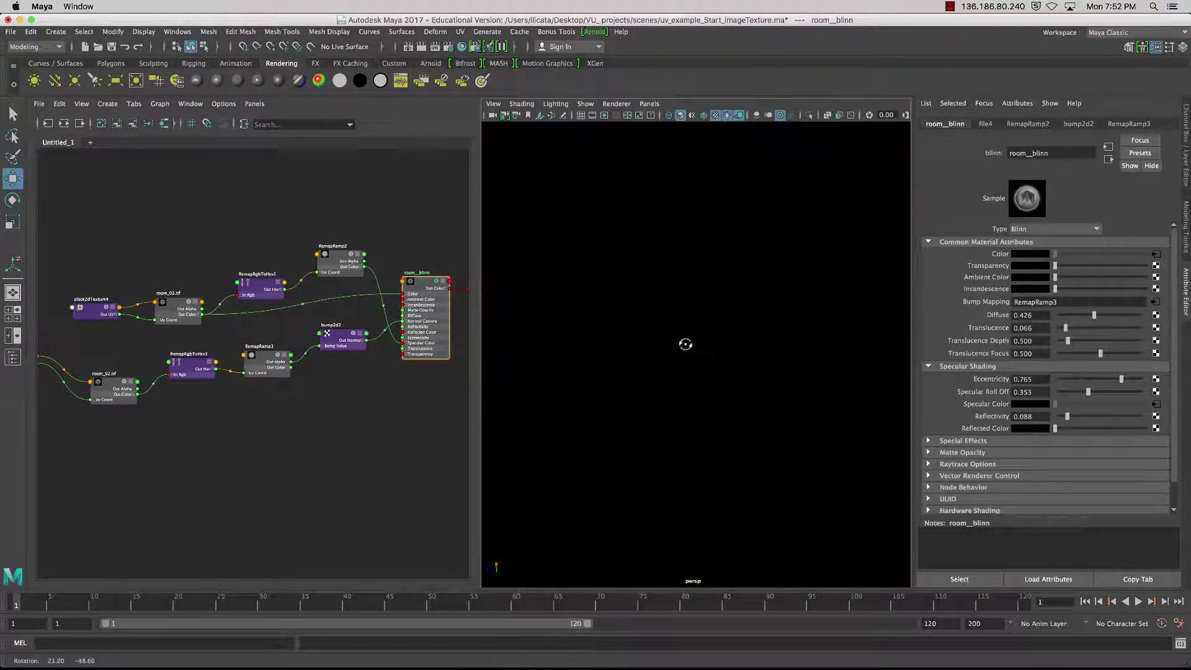
pyautogui.keyDown('alt'); pyautogui.moveTo(684, 343); pyautogui.dragTo(682, 399, button='middle'); pyautogui.keyUp('alt')
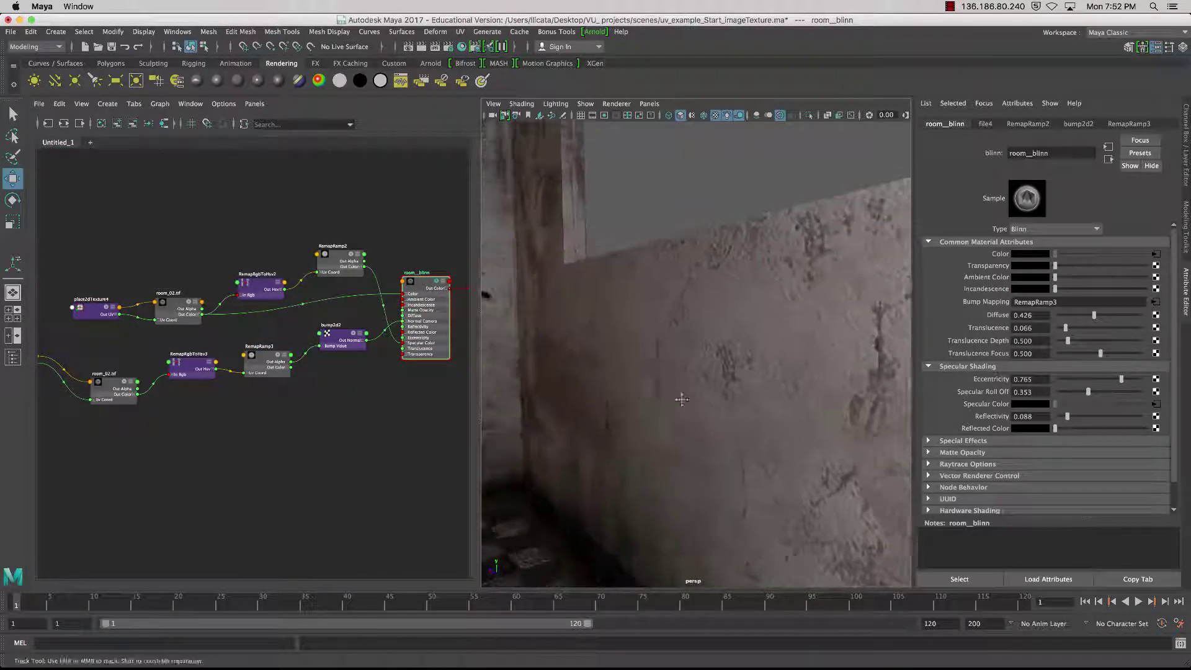
pyautogui.keyDown('alt'); pyautogui.moveTo(681, 400); pyautogui.dragTo(704, 399); pyautogui.keyUp('alt')
pyautogui.scroll(-5, 697, 398)
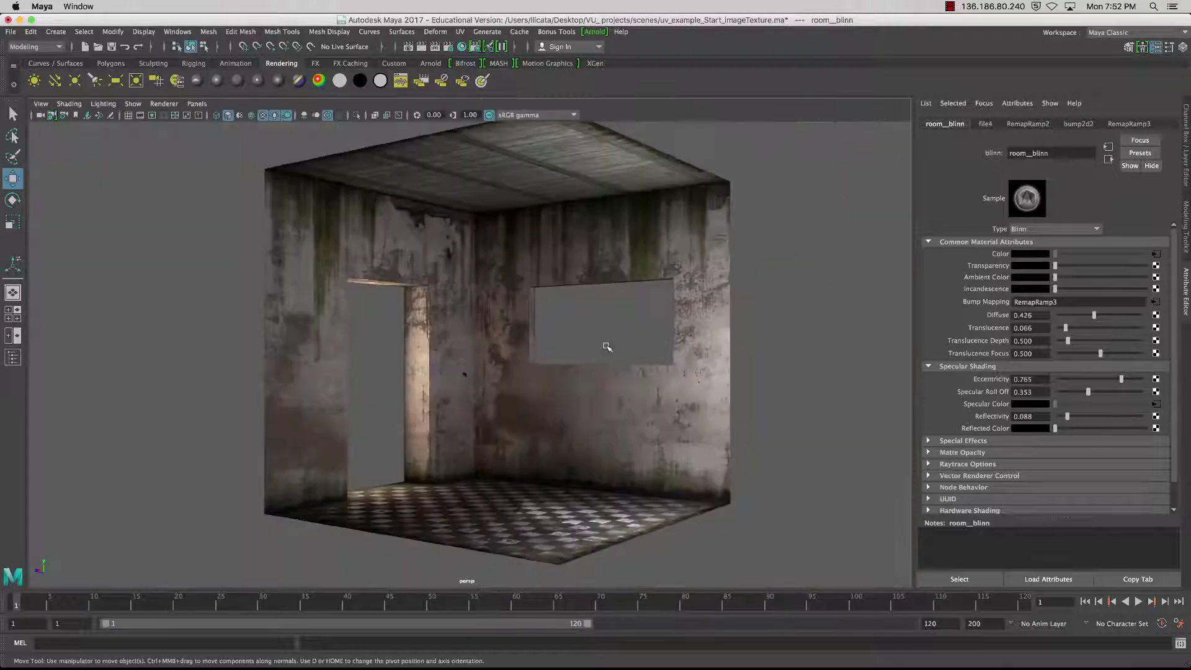